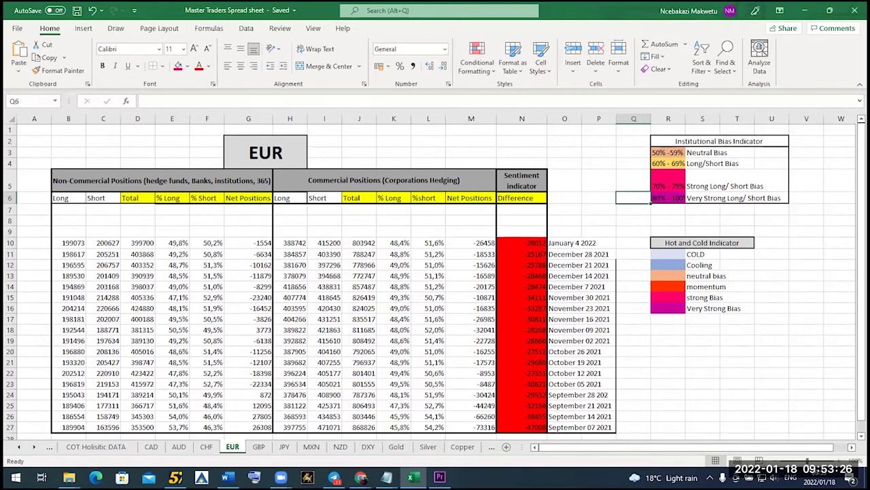
Step: Minimize the spreadsheet and draw horizontal rays at about 1.218 and 1.258 along the grey zone's edges on the monthly EURUSD chart
key(super+Down)
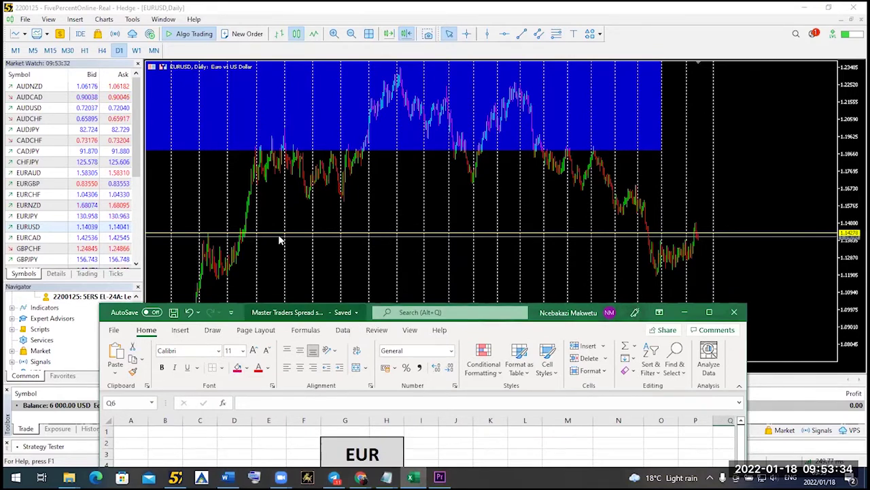
key(super+Down)
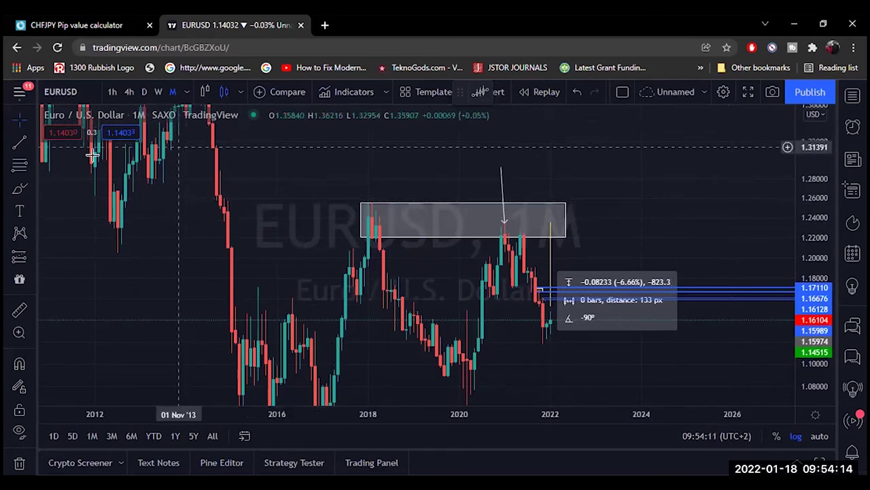
click(29, 144)
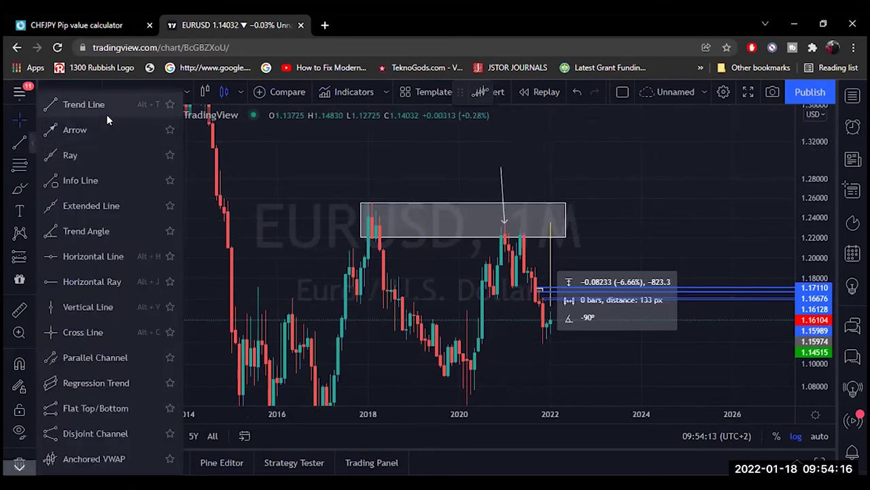
click(79, 280)
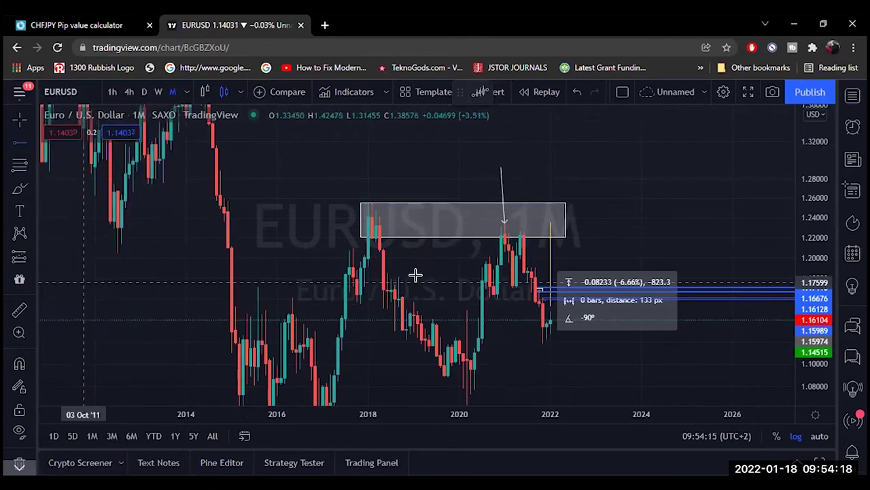
click(341, 238)
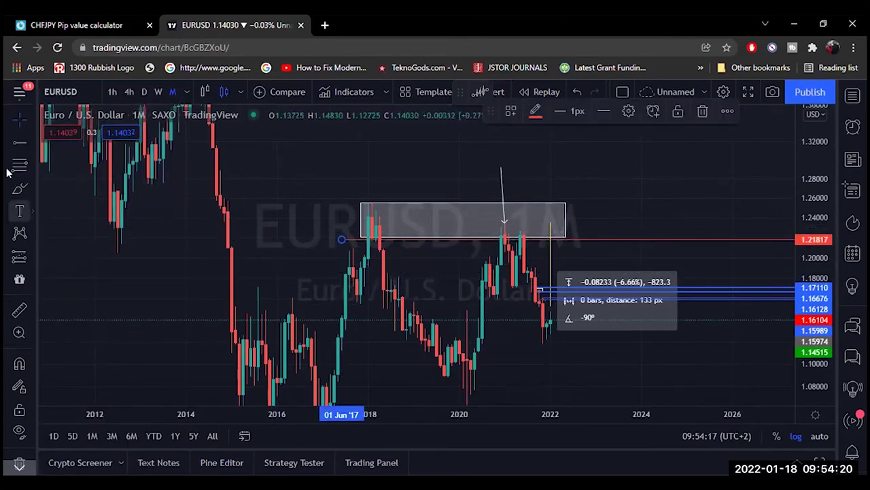
click(20, 144)
click(330, 199)
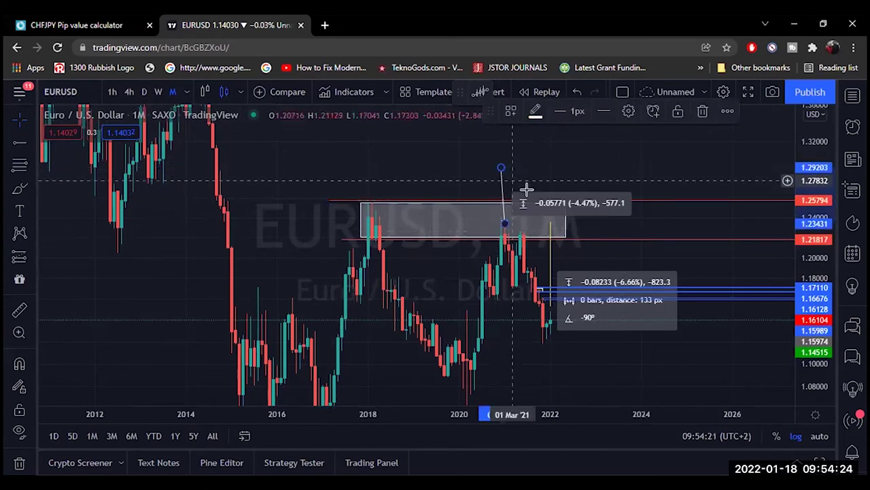
Step: Delete the white arrow, the blue horizontal rays and the vertical line with measurement labels from the chart
click(542, 219)
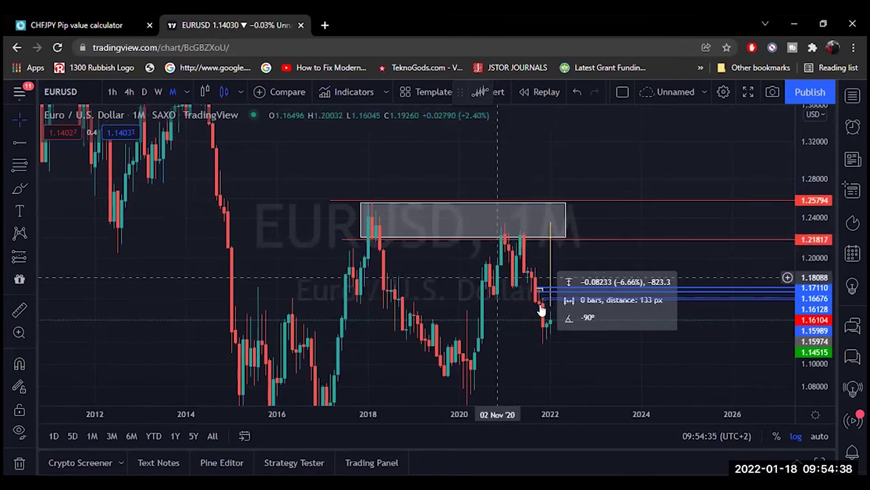
mouse_move(711, 291)
mouse_down()
mouse_move(711, 282)
mouse_move(710, 300)
mouse_up()
key(Delete)
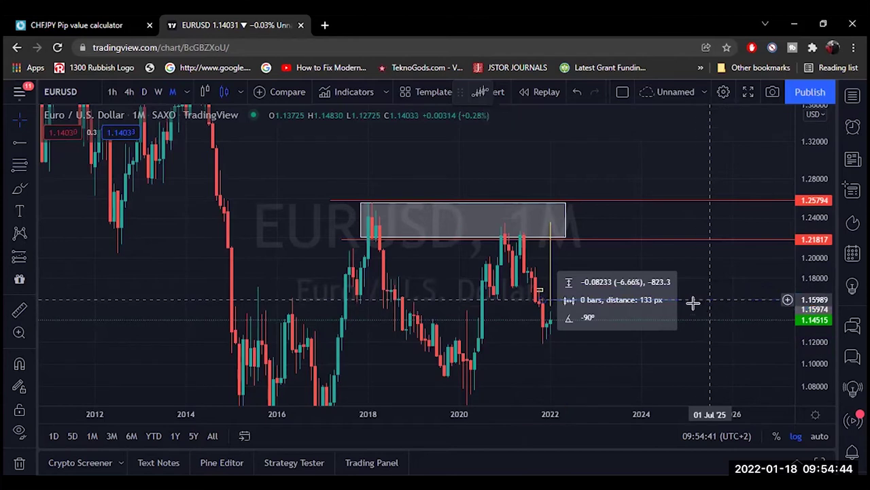
drag(730, 287, 731, 245)
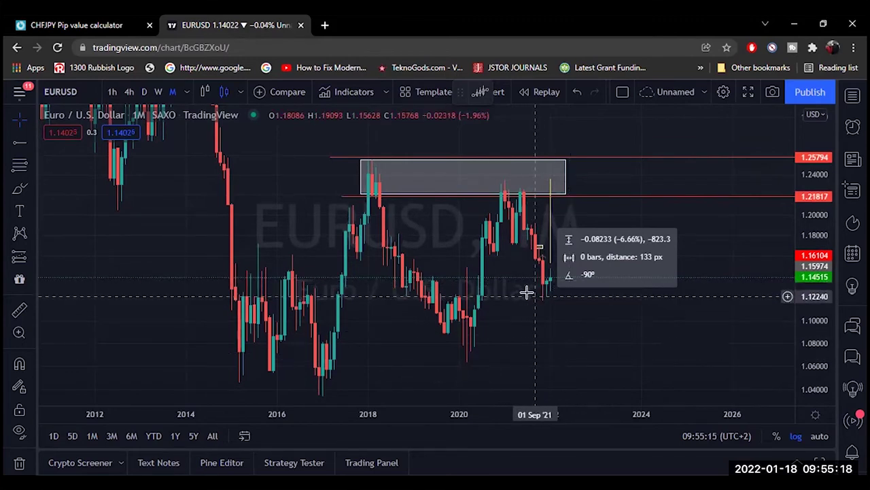
click(550, 233)
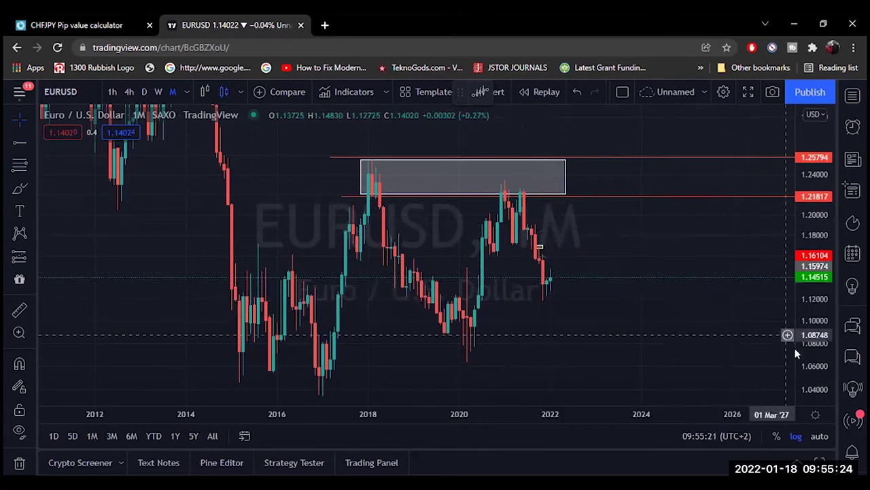
Step: Draw a rectangle zone from about 1.1045 down to 1.0637, spanning February 2020 to May 2026
drag(805, 354, 805, 351)
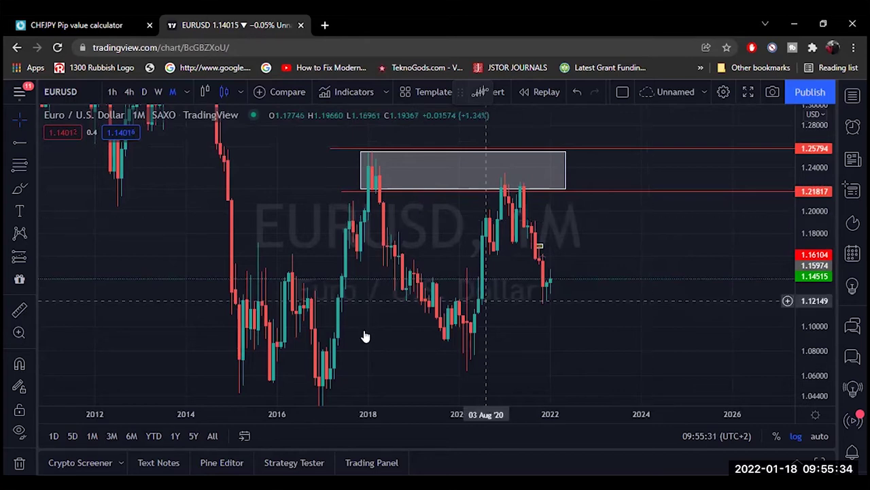
click(29, 186)
click(83, 240)
click(463, 321)
click(746, 367)
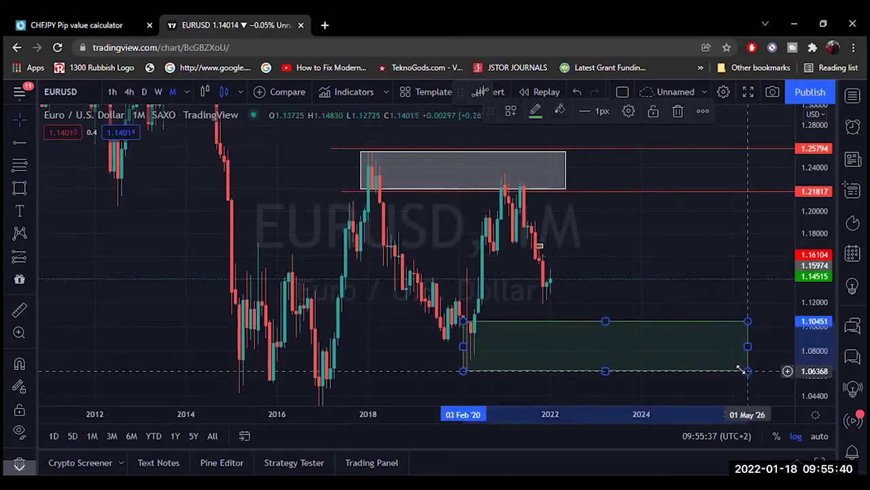
click(660, 247)
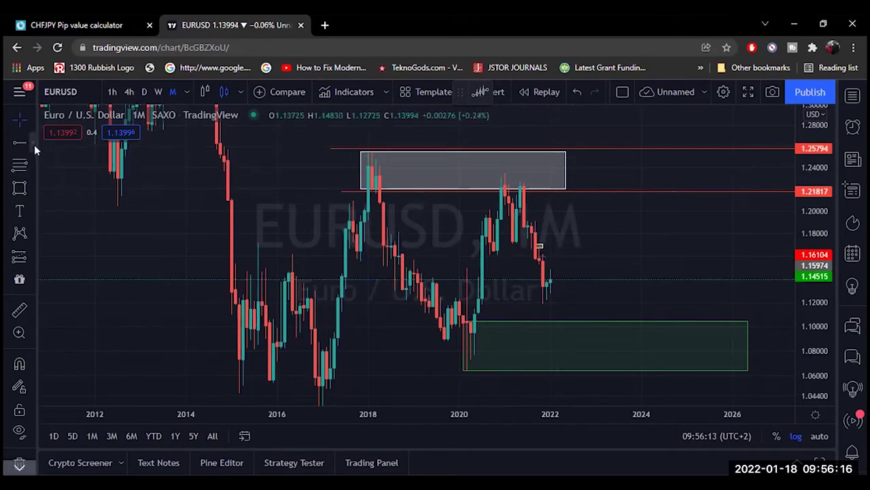
Step: Draw two rising trend lines around the latest candles, one from about 1.117 to 1.145 below and one from 1.134 to 1.157 above
click(34, 144)
click(76, 105)
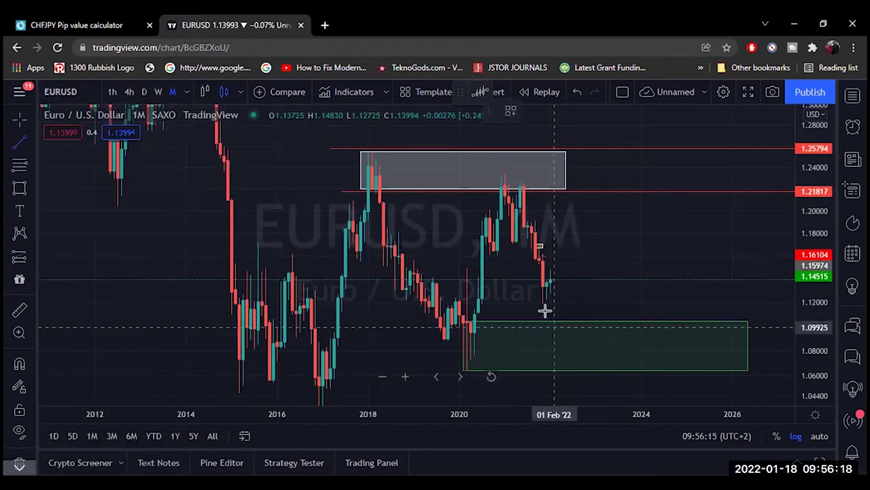
click(547, 305)
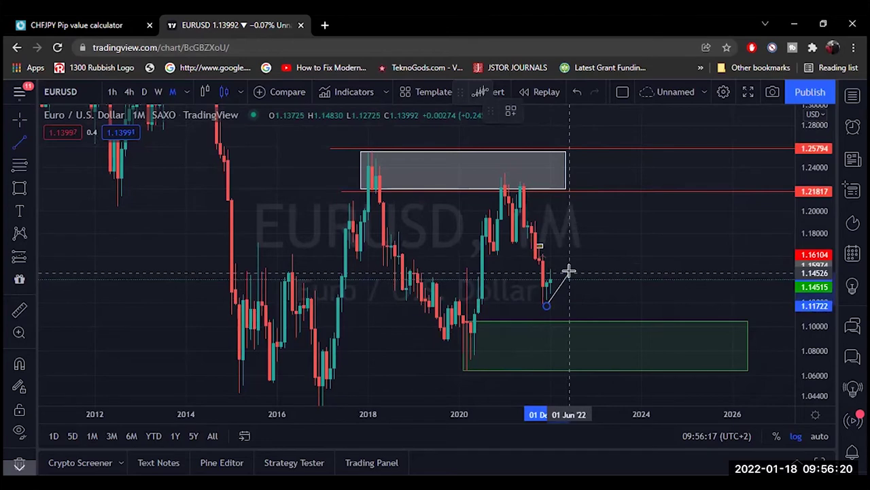
click(569, 273)
click(541, 286)
click(557, 259)
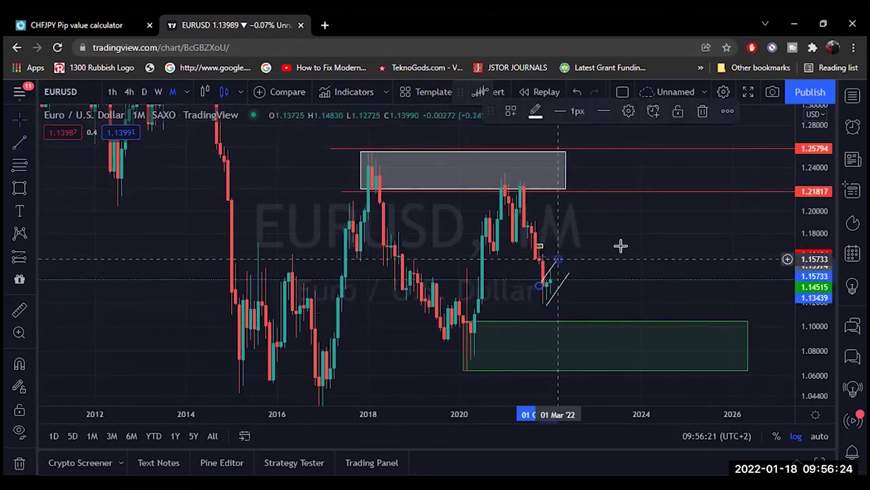
Step: Try to sketch a projected zigzag price path from the latest candles towards the green zone
click(33, 193)
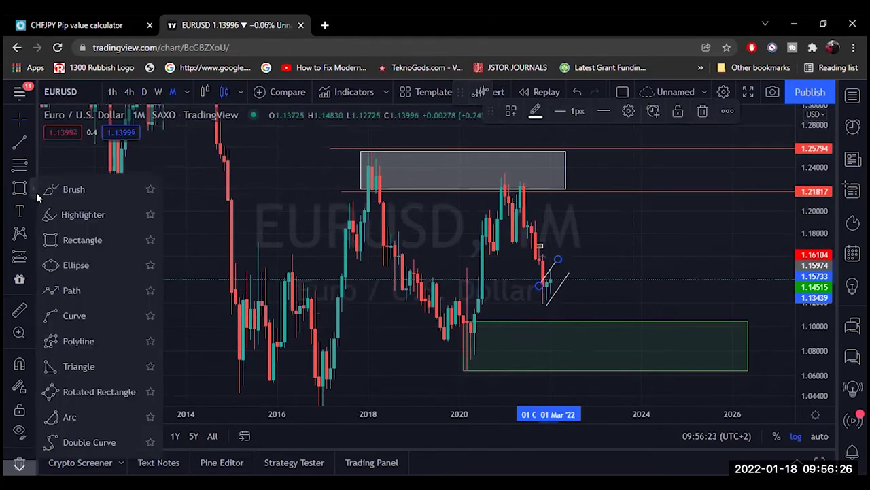
click(71, 290)
click(554, 269)
click(565, 224)
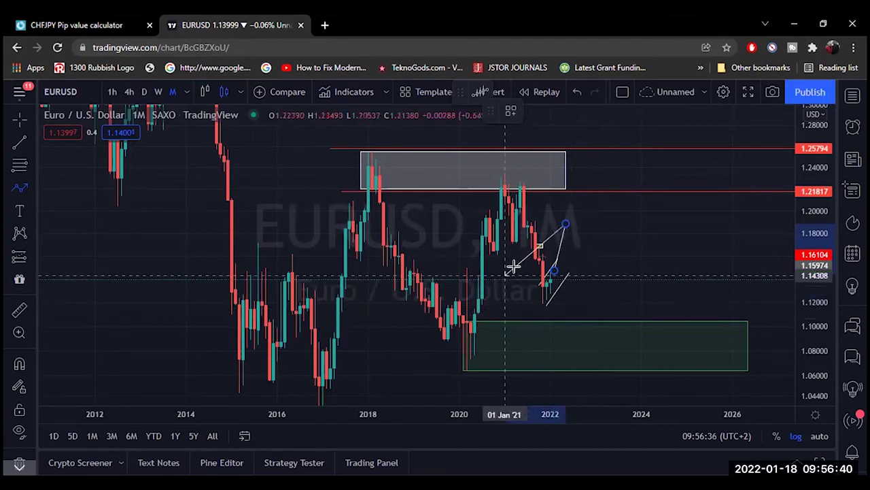
click(607, 313)
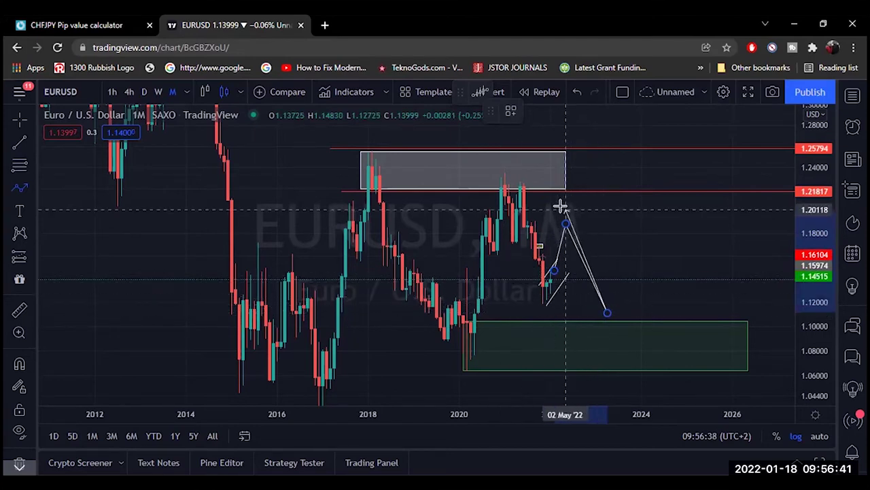
click(593, 255)
drag(565, 231, 559, 262)
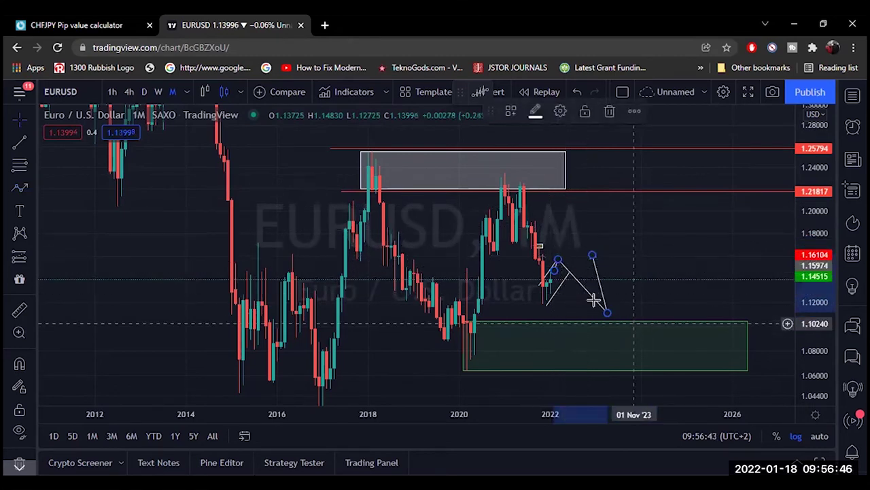
mouse_move(608, 314)
mouse_down()
mouse_move(583, 321)
mouse_move(604, 262)
mouse_move(547, 304)
mouse_up()
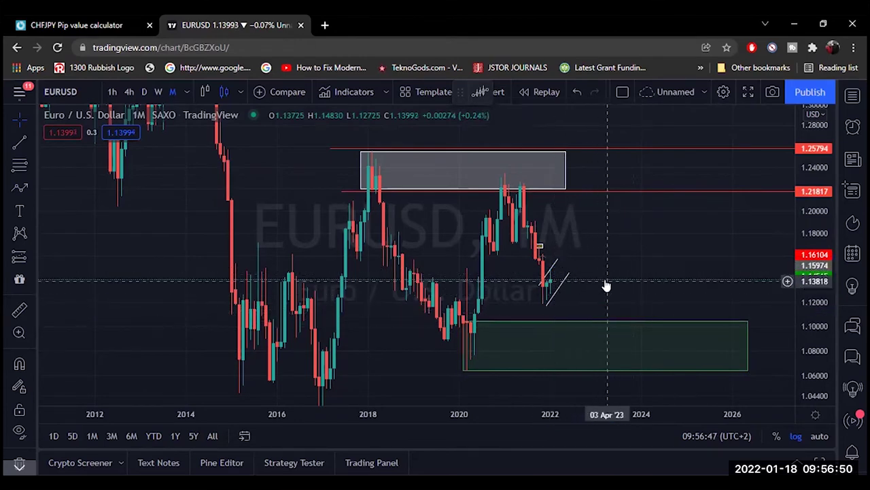
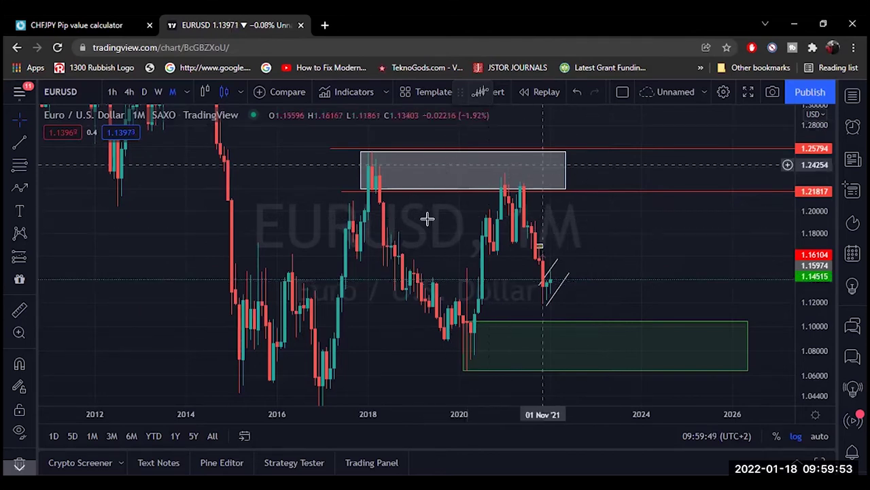
Step: Switch the chart to the weekly timeframe and shorten both trend lines to fit the recent rising channel
click(546, 277)
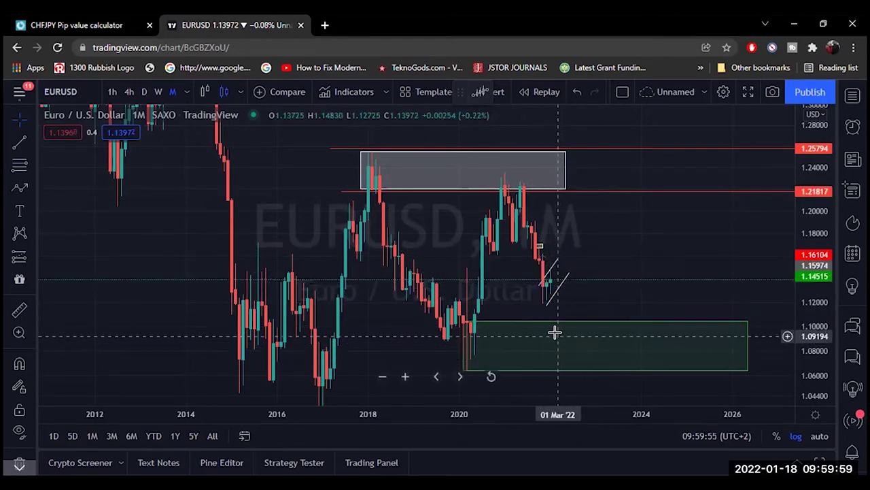
click(157, 91)
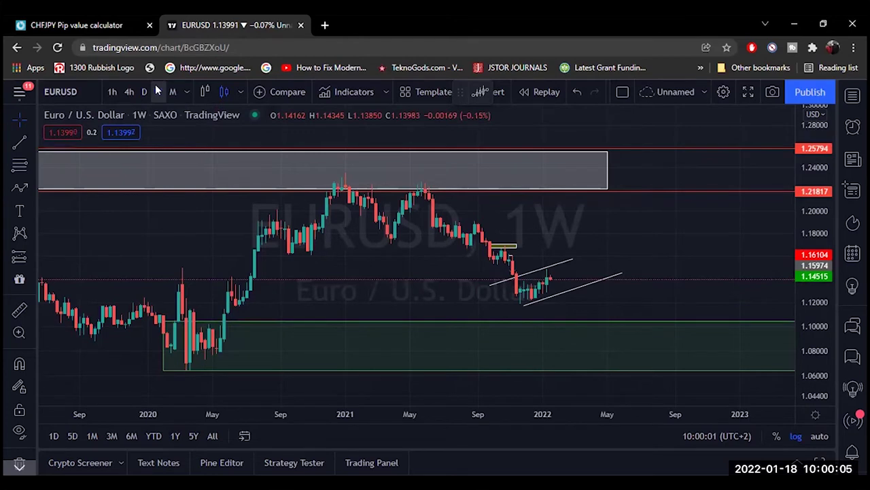
drag(491, 284, 506, 305)
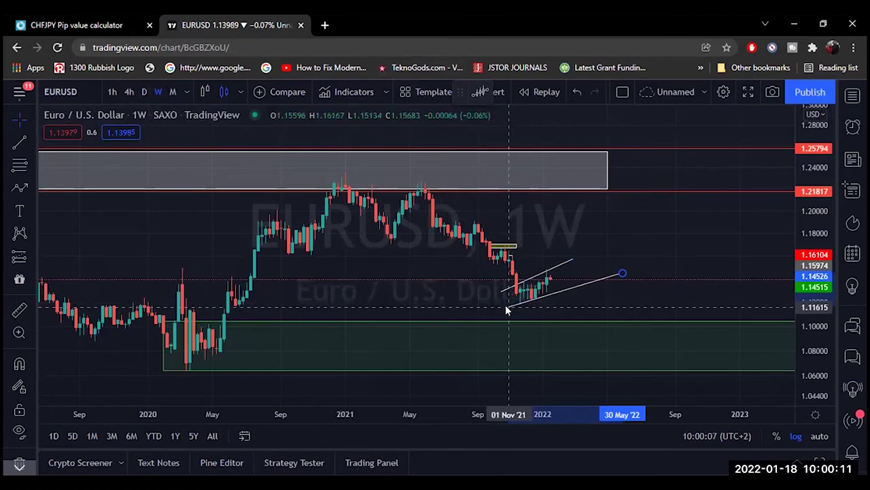
drag(604, 276, 577, 285)
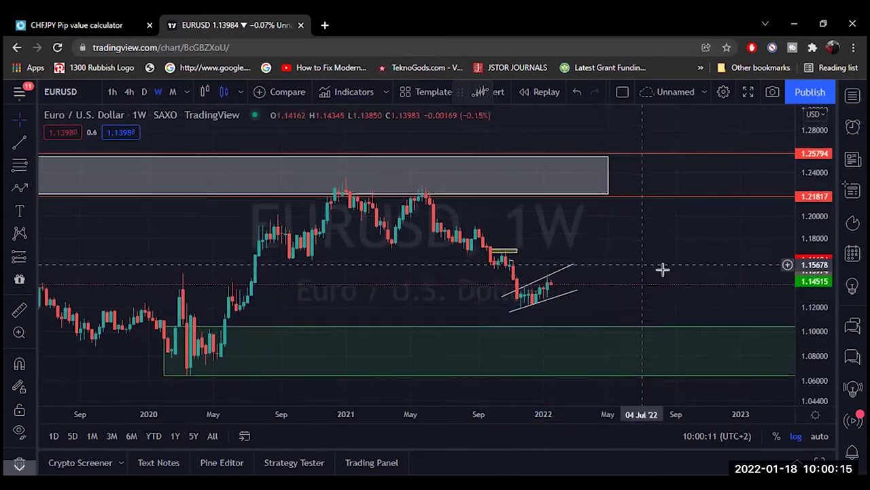
Step: Draw a rectangle above the channel from about 1.161 down to 1.1506, spanning 1 November 2021 to 7 November 2022
double_click(789, 251)
drag(789, 253, 753, 176)
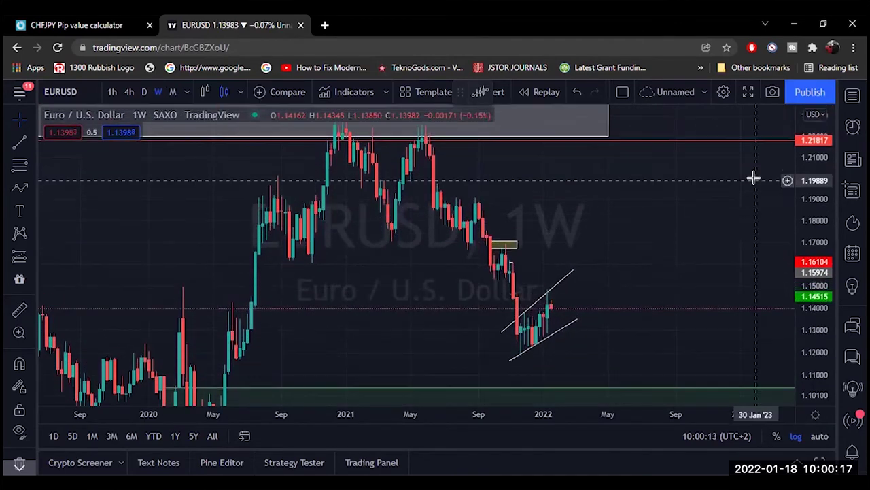
drag(684, 241, 667, 210)
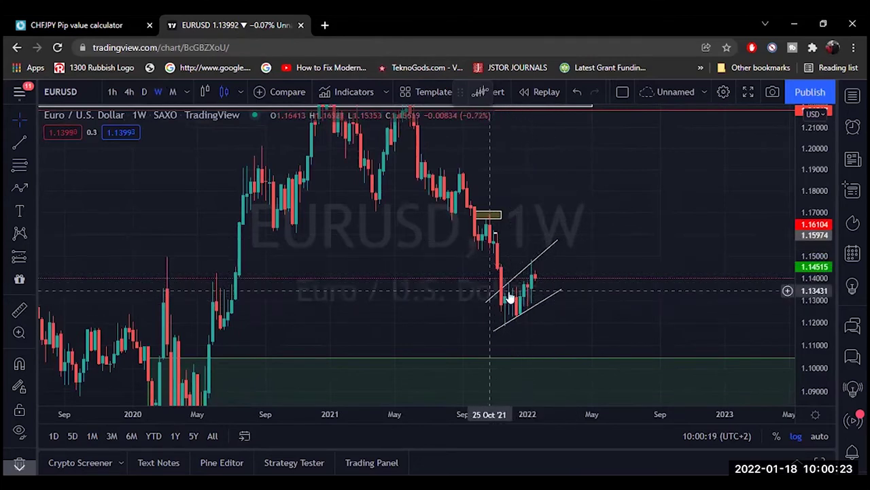
mouse_move(498, 257)
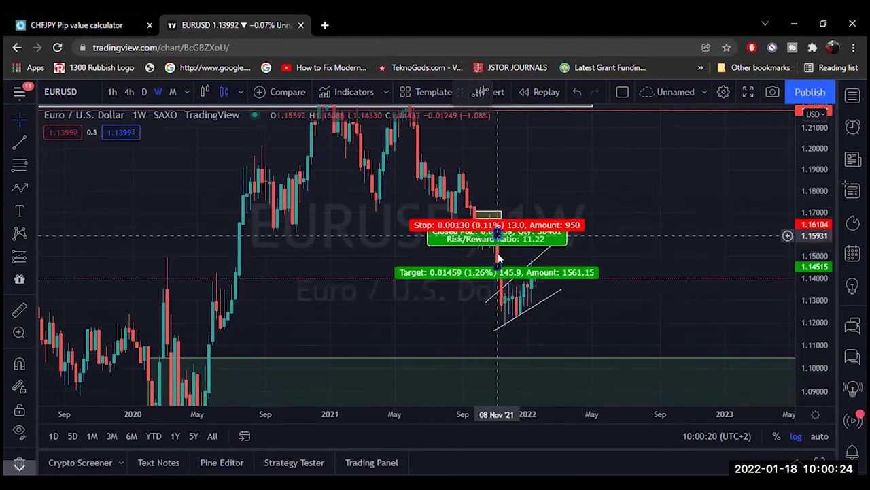
click(28, 181)
click(82, 240)
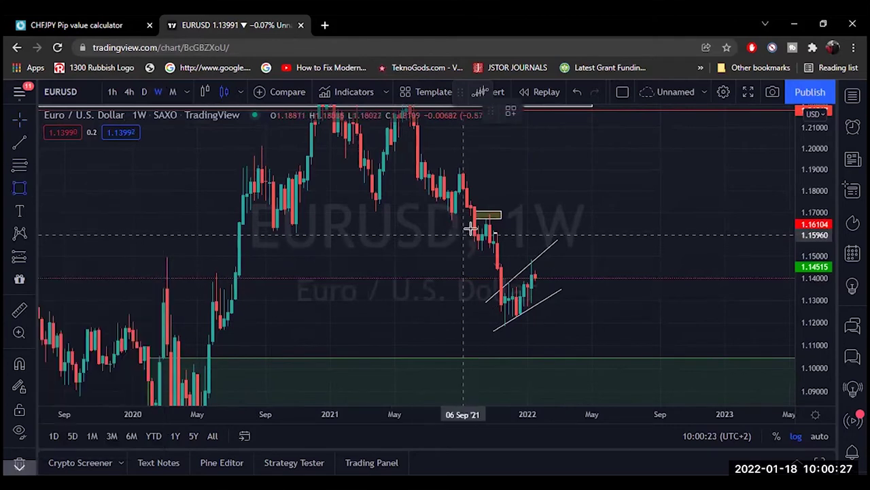
click(493, 232)
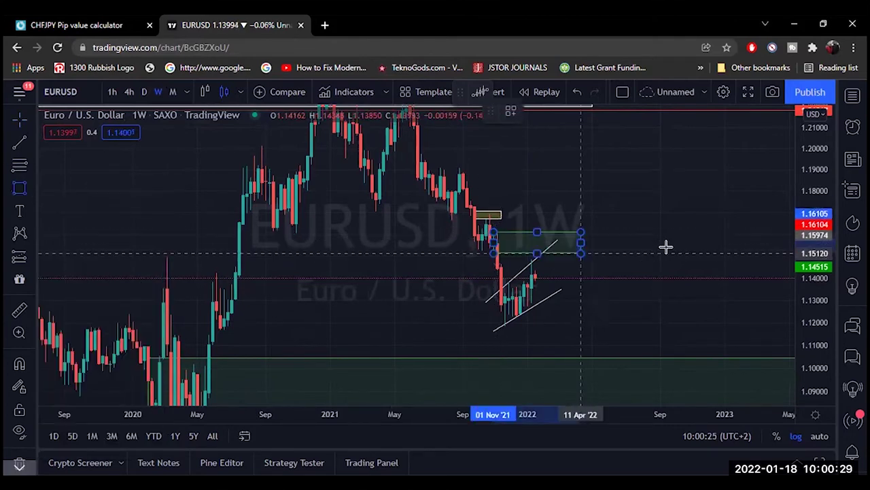
click(694, 254)
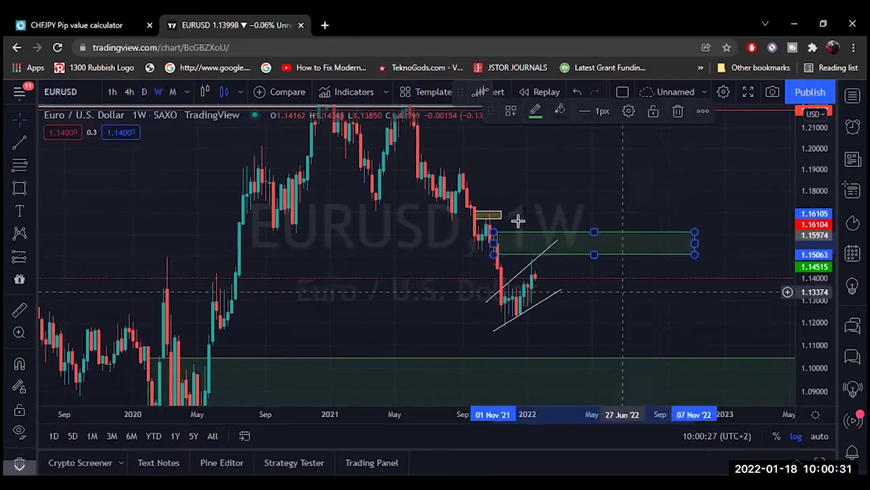
Step: Set both the fill and the border of the new rectangle above the channel to yellow
click(560, 111)
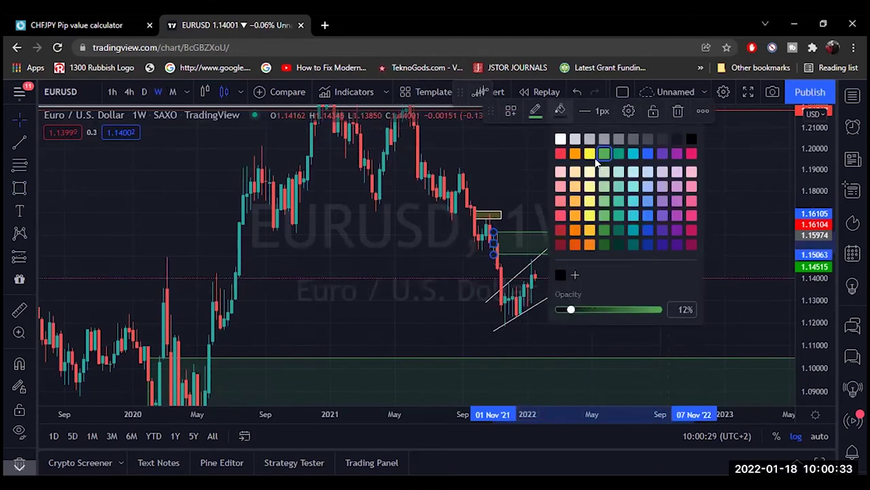
click(589, 153)
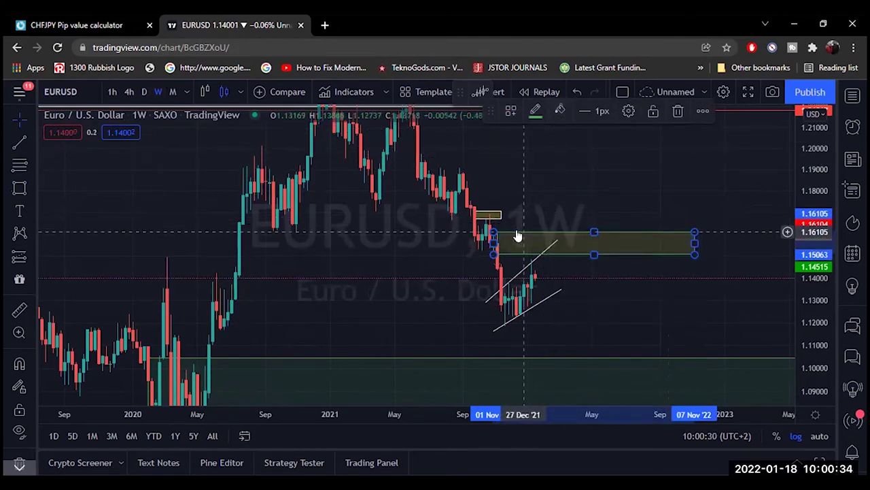
click(535, 111)
click(561, 160)
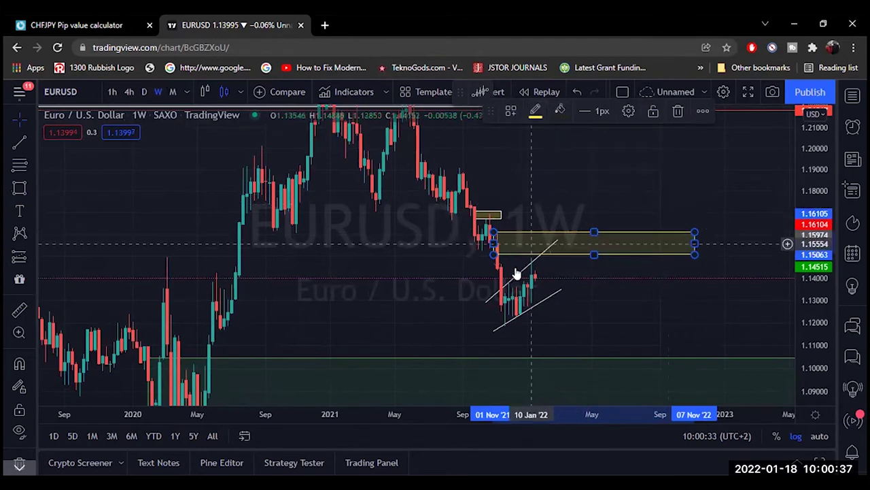
Step: Extend the large yellow rectangle up to about 1.169 and back to early October 2021, and delete the small rectangle at its upper edge
drag(490, 241, 483, 241)
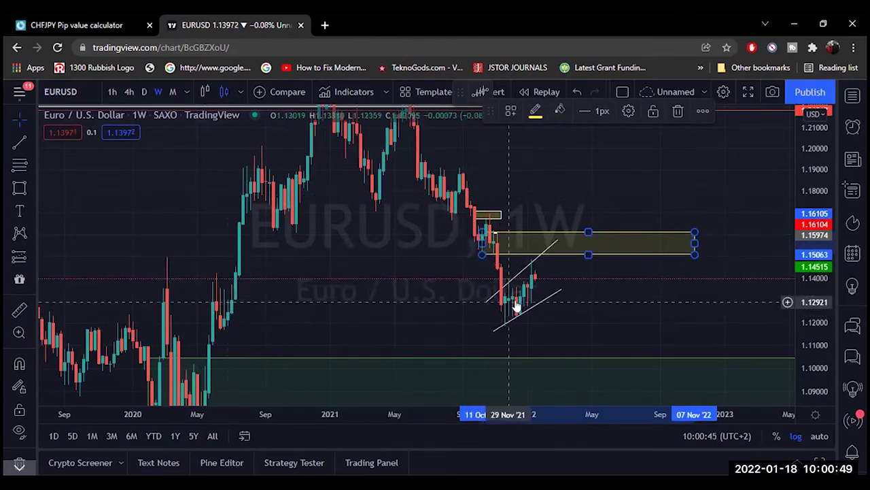
click(607, 277)
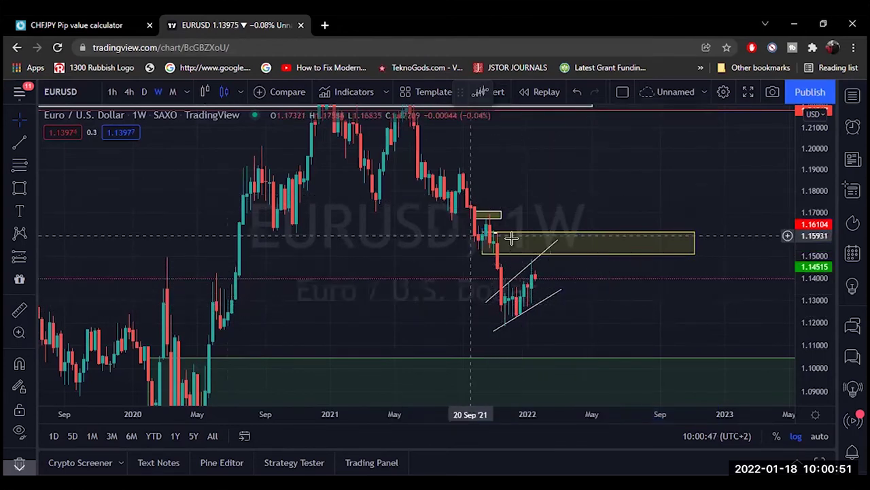
drag(482, 232, 478, 215)
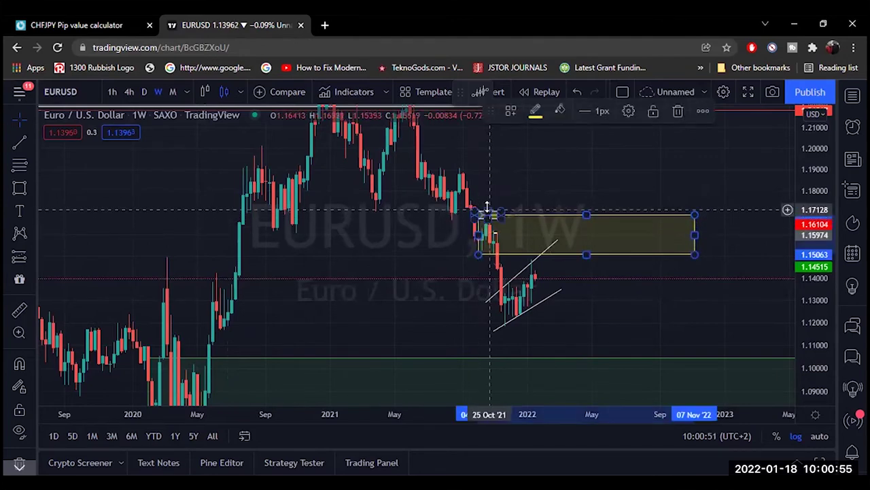
click(482, 209)
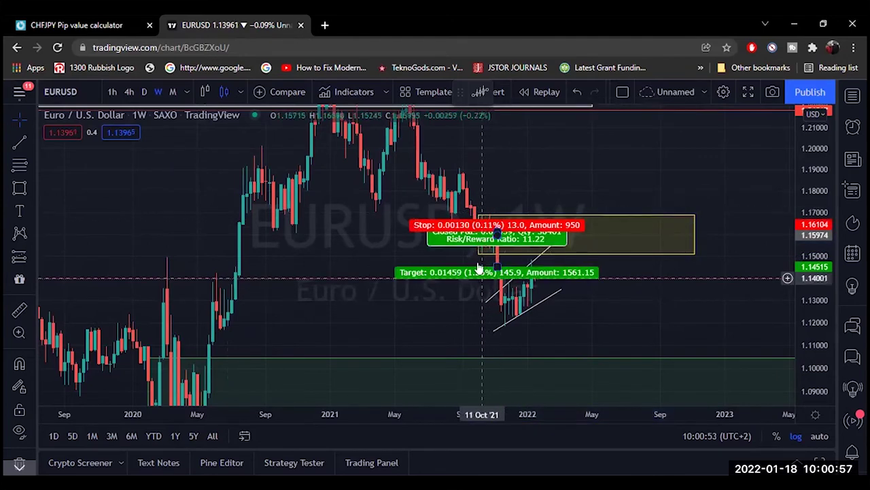
Step: Readjust the yellow rectangle's lower-left corner to about 1.1509 at early October 2021
mouse_move(474, 247)
mouse_down()
mouse_move(468, 243)
mouse_move(475, 242)
mouse_up()
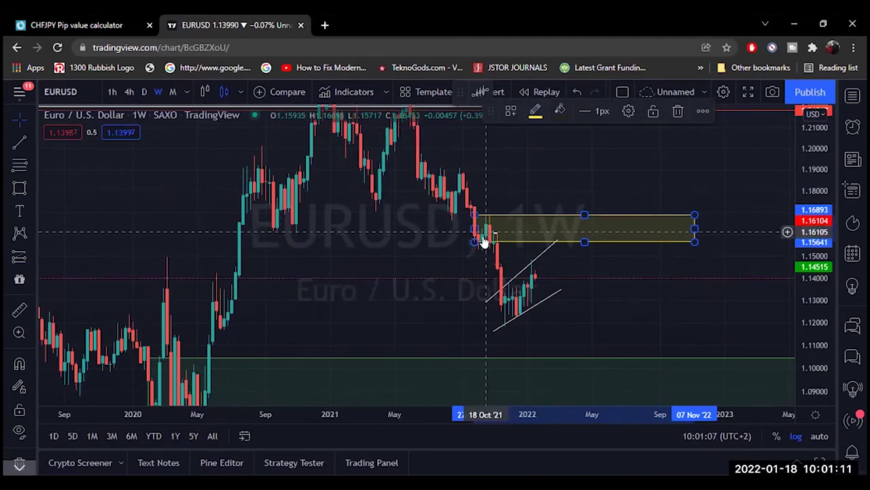
drag(474, 242, 478, 254)
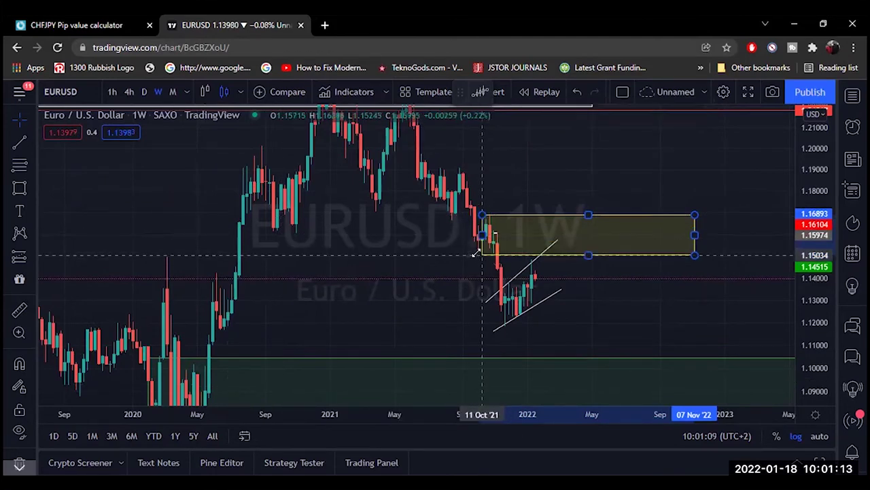
click(486, 233)
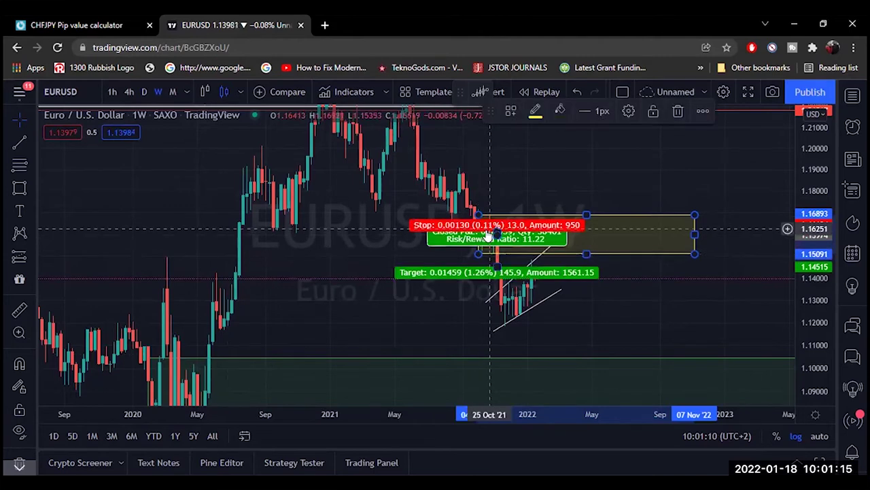
click(659, 297)
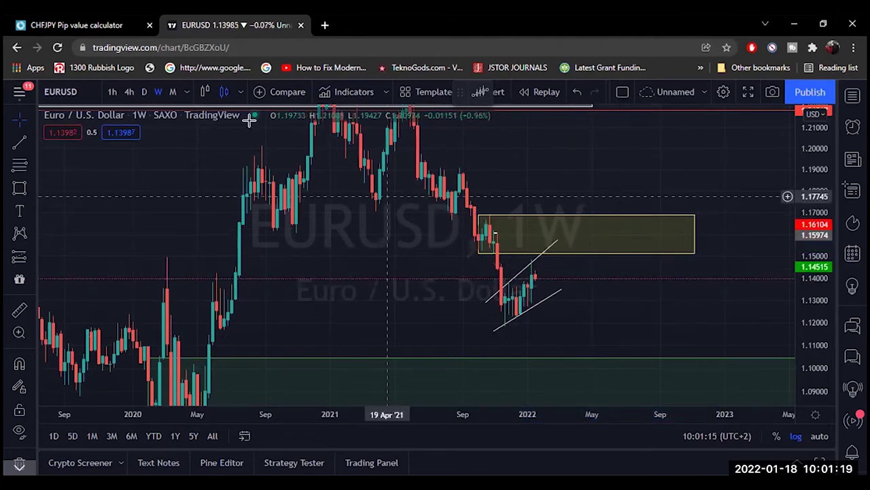
Step: Switch the chart to the daily timeframe and delete the short position drawing inside the yellow zone
click(142, 92)
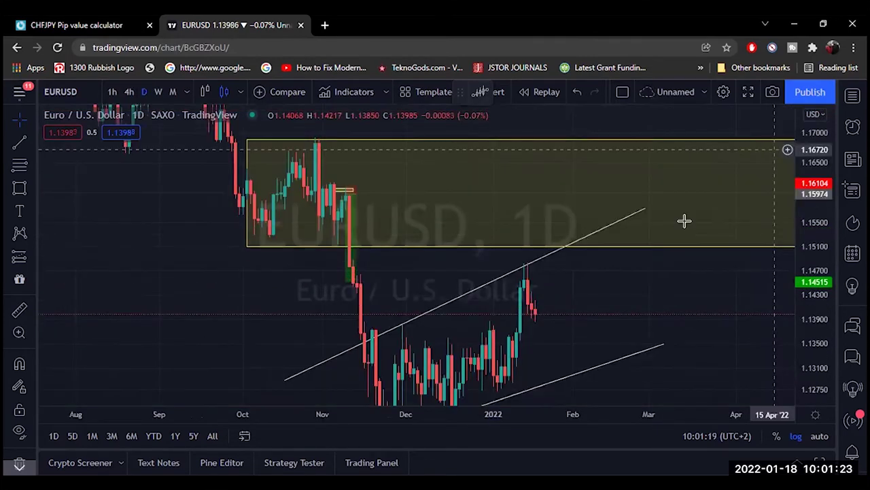
click(344, 197)
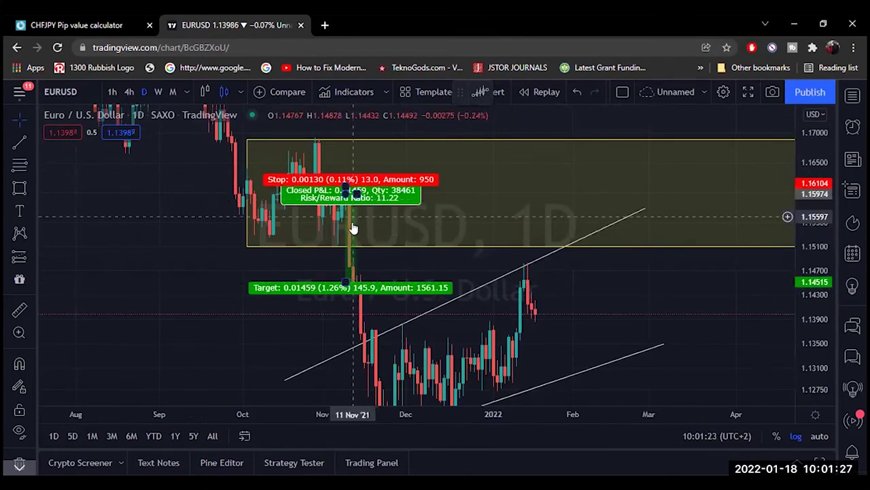
click(353, 228)
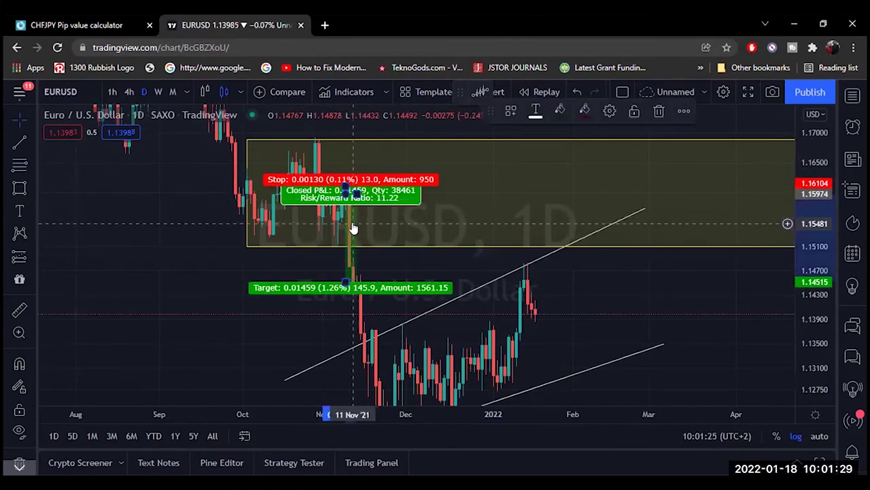
key(Delete)
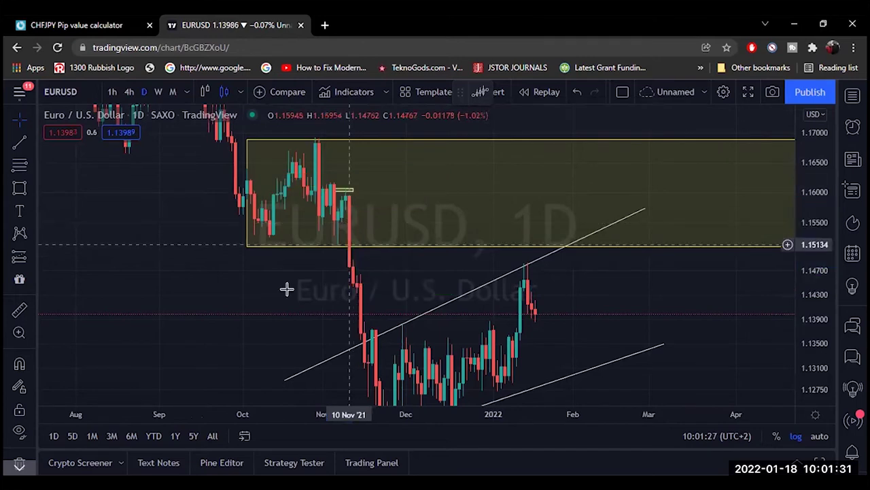
Step: Draw a horizontal ray at 1.11701 starting around 8 June 2020, level with the June 2020 pullback low
drag(388, 130, 418, 255)
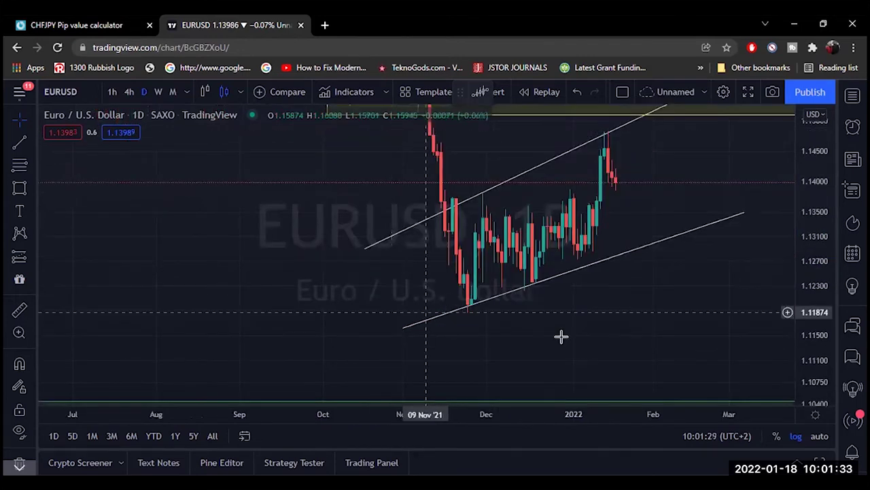
click(380, 376)
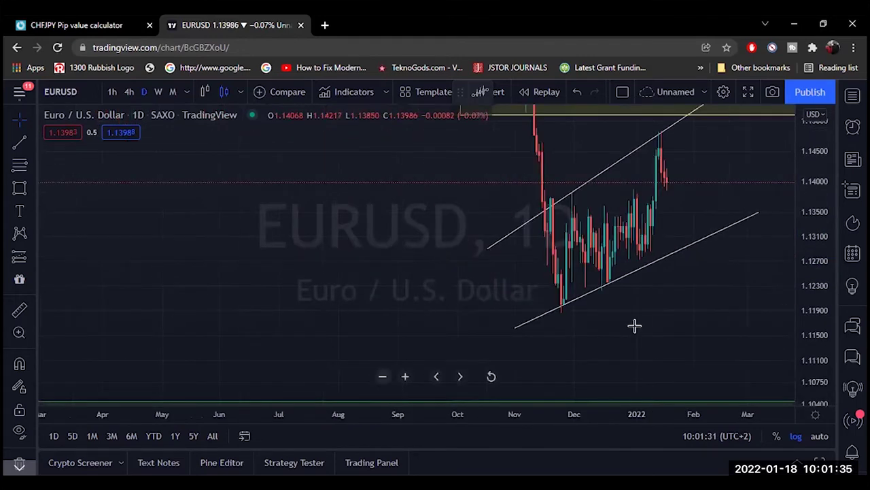
scroll(519, 303, down, 1)
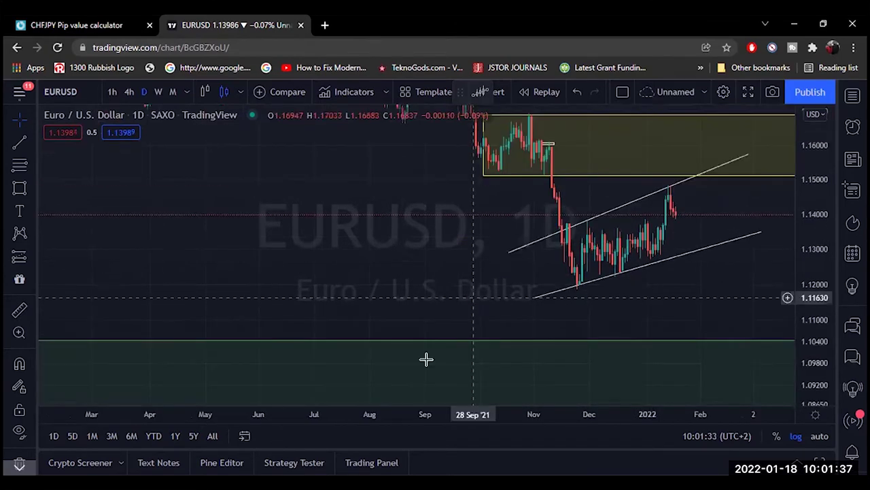
click(380, 376)
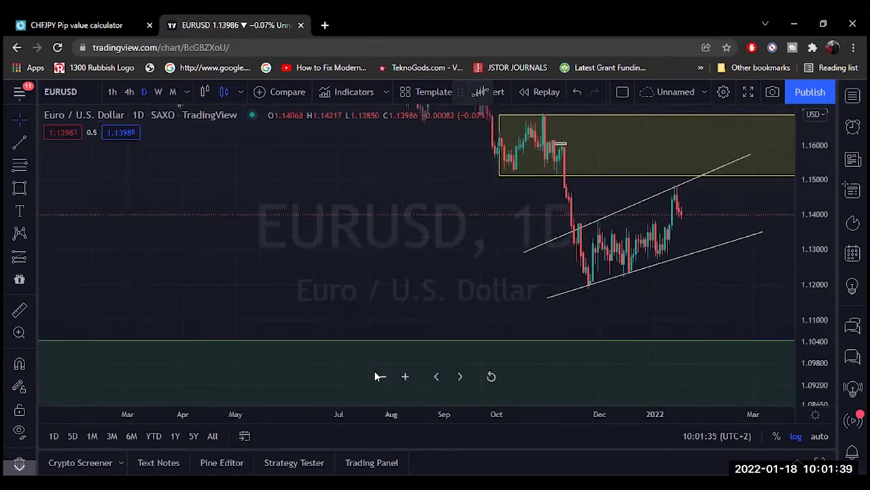
click(380, 376)
scroll(515, 283, left, 3)
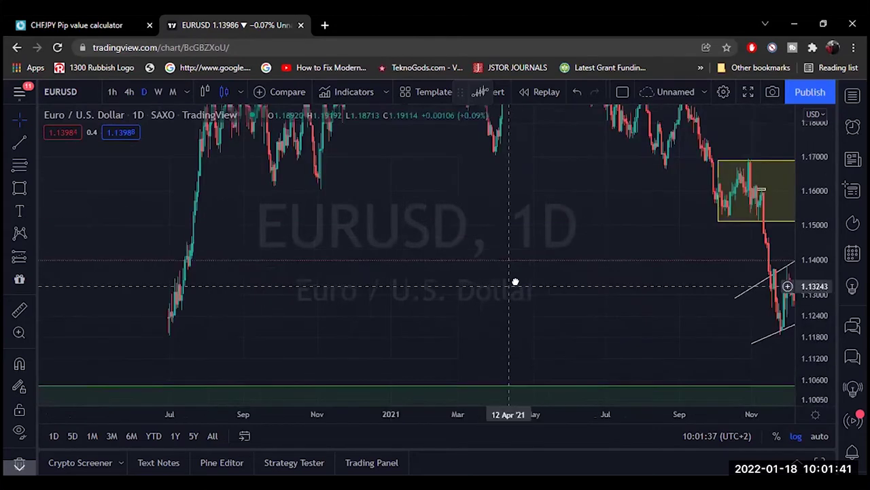
drag(508, 250, 509, 249)
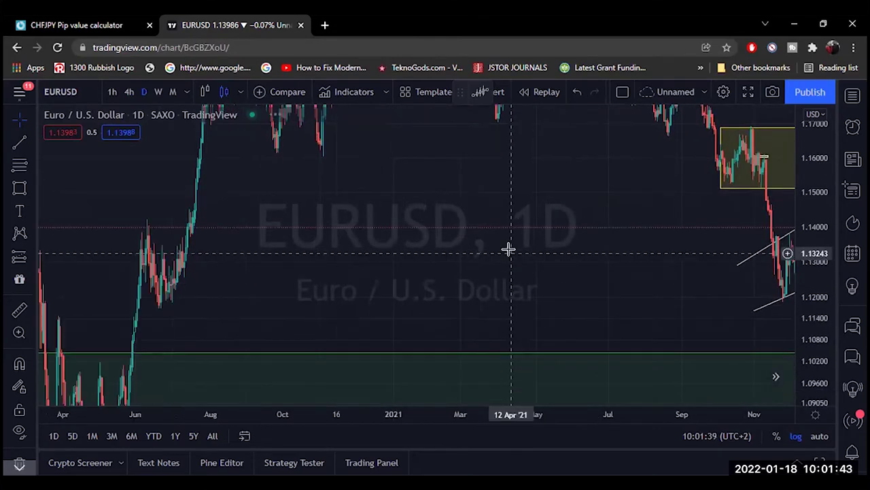
scroll(400, 201, right, 3)
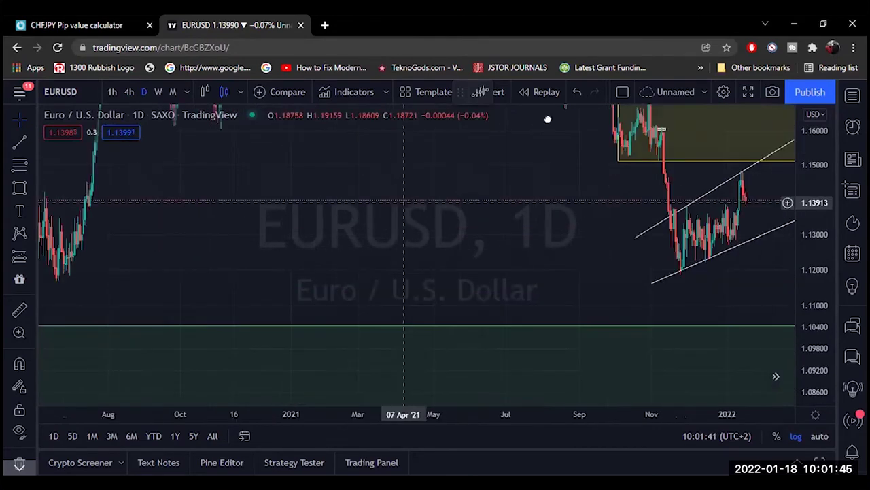
scroll(213, 213, left, 5)
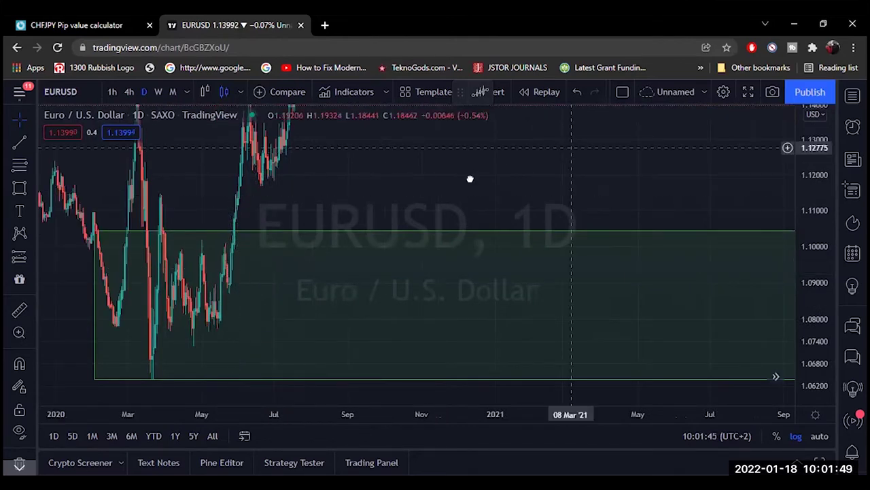
drag(567, 144, 420, 187)
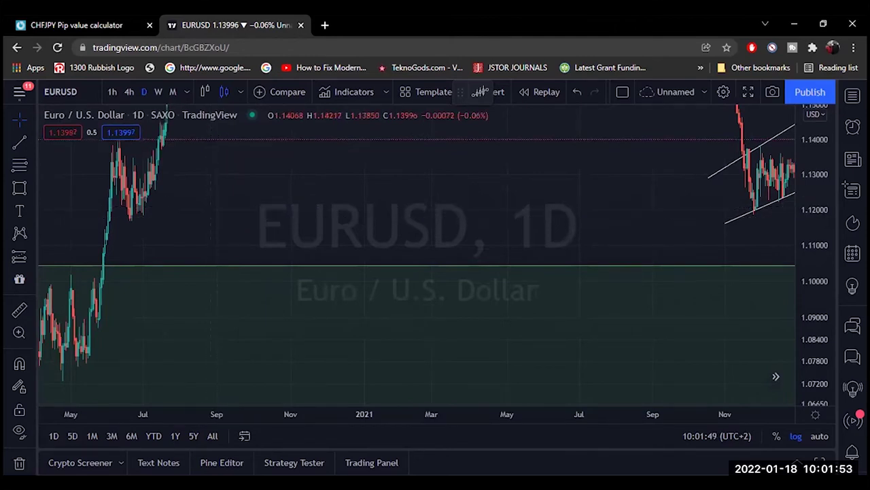
click(32, 141)
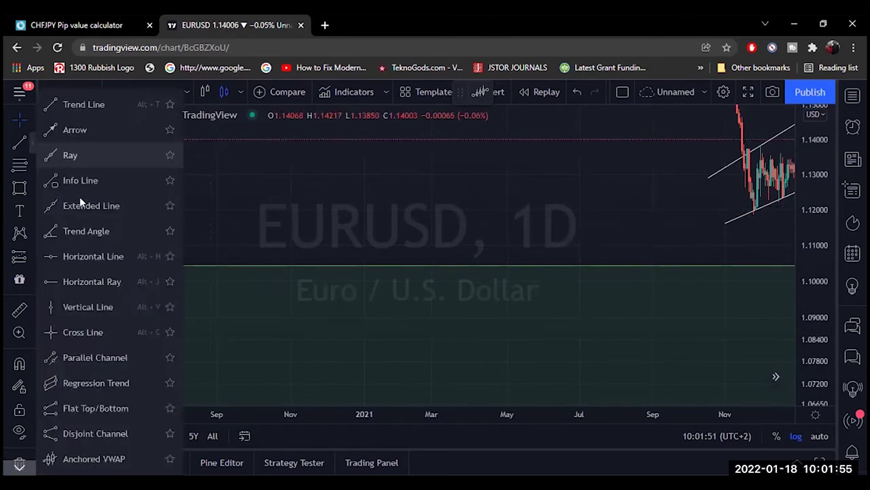
click(101, 211)
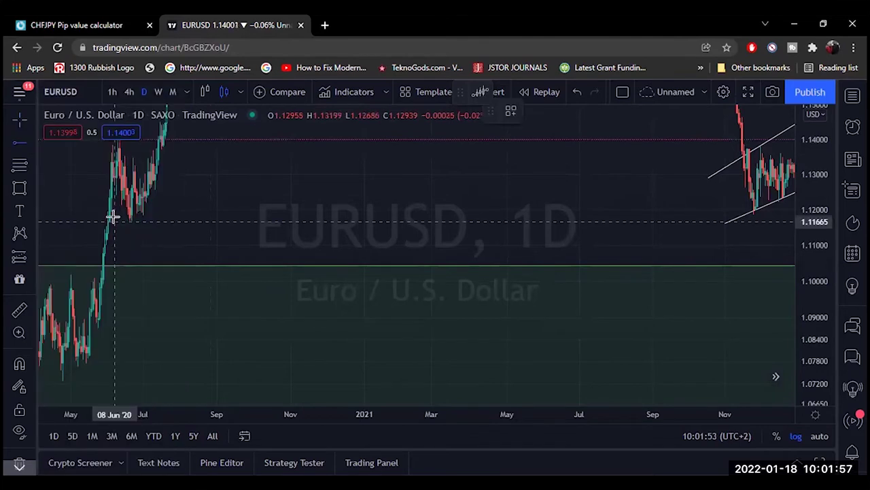
drag(276, 218, 529, 219)
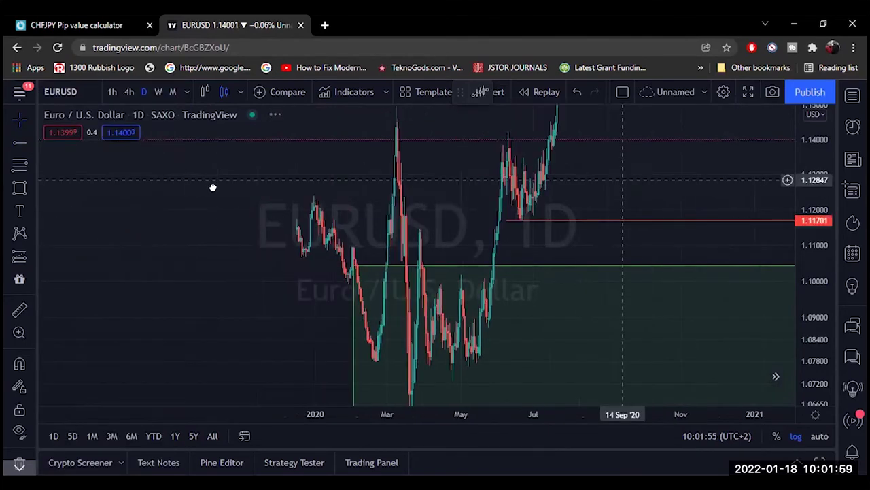
Step: Draw a nearly horizontal trend line at about 1.1365 from 16 November 2021 to 15 February 2022, along the range highs inside the channel
scroll(106, 218, right, 5)
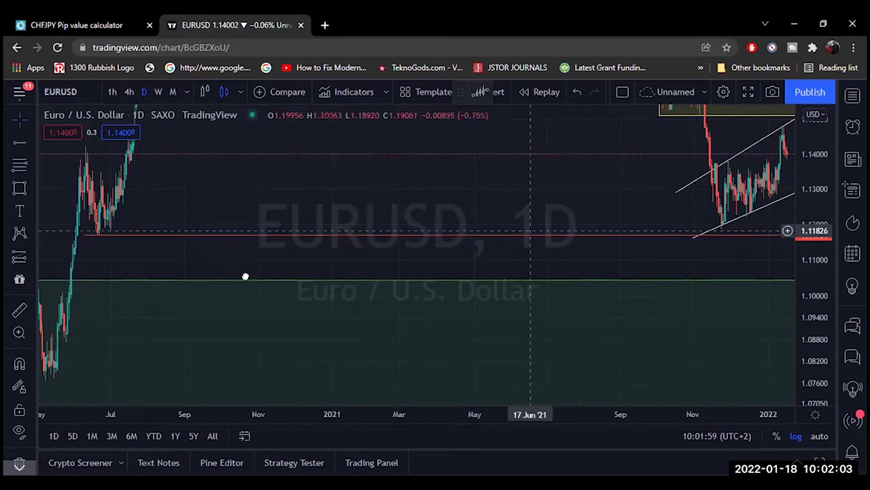
scroll(649, 175, right, 5)
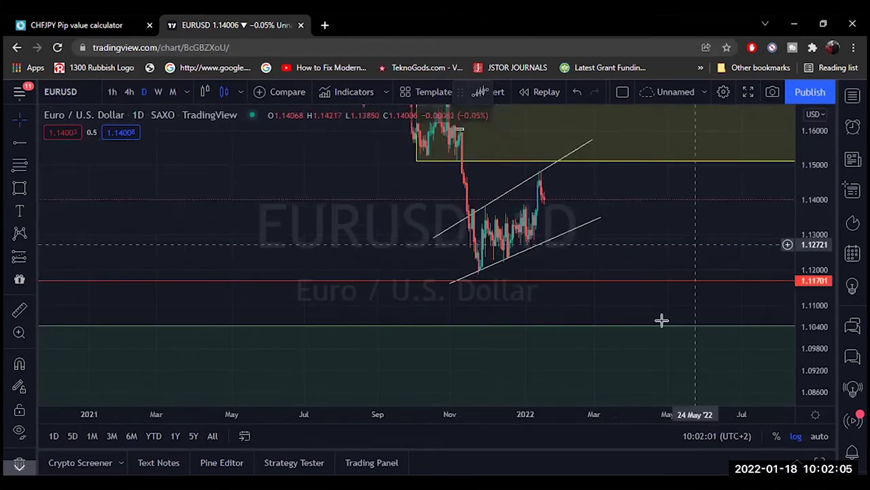
click(403, 377)
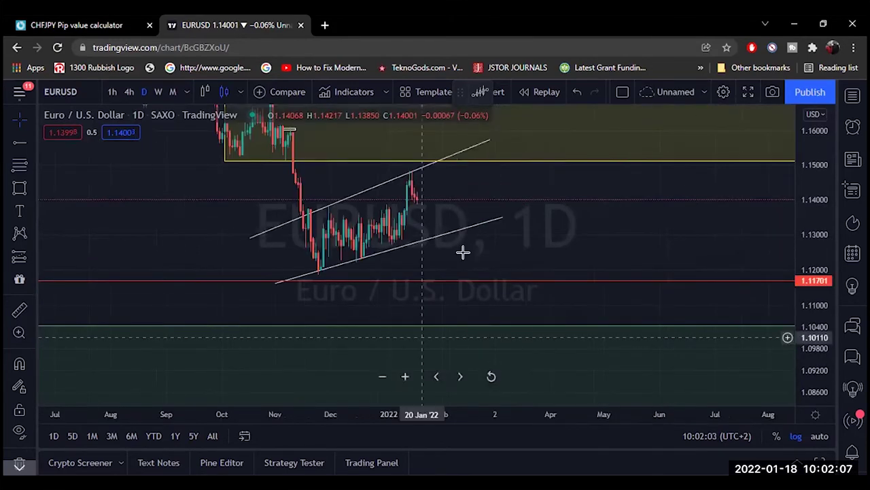
drag(835, 251, 704, 195)
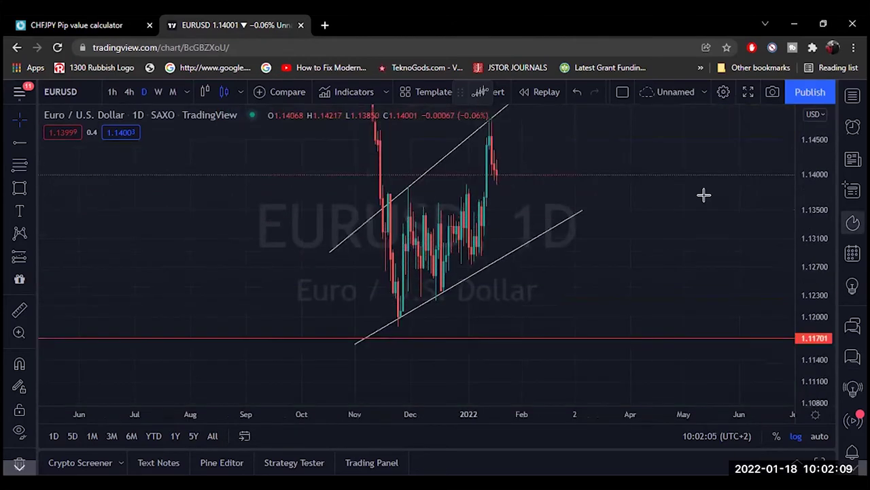
drag(827, 223, 594, 361)
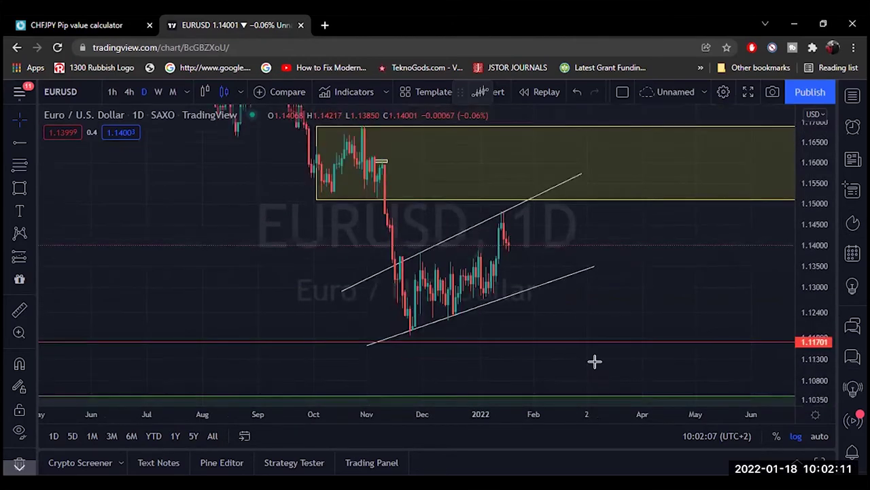
click(406, 378)
drag(430, 187, 472, 167)
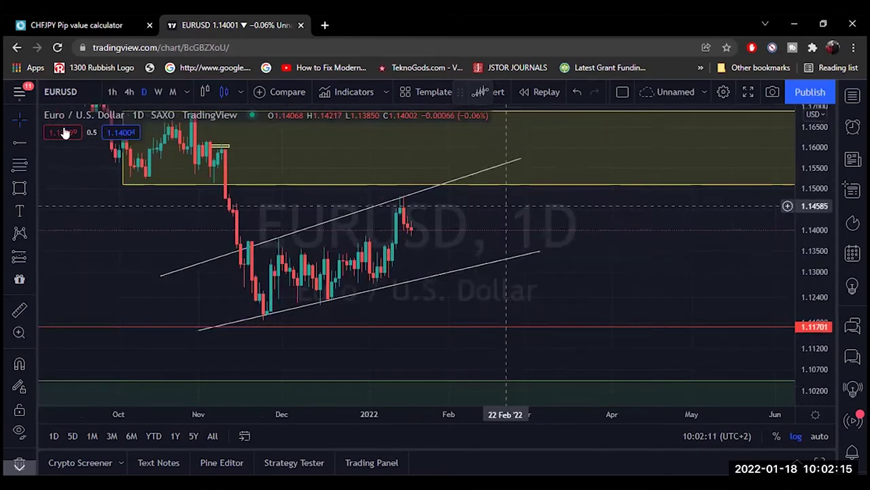
click(34, 140)
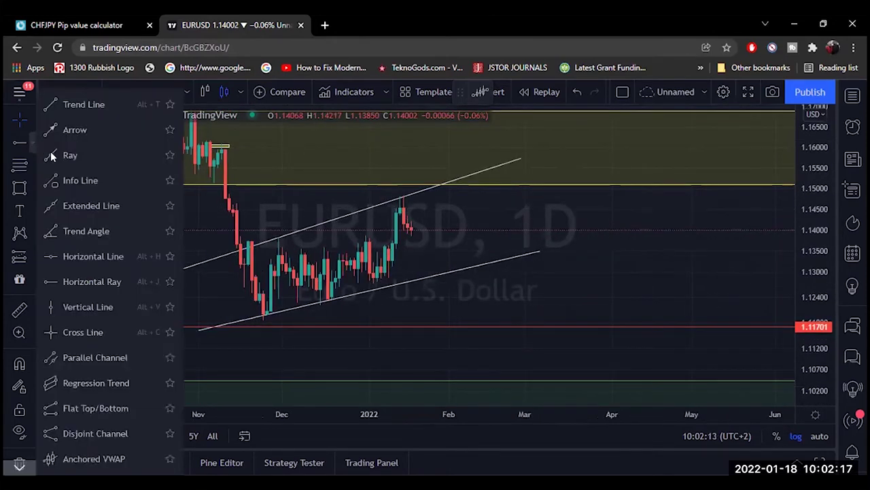
click(85, 106)
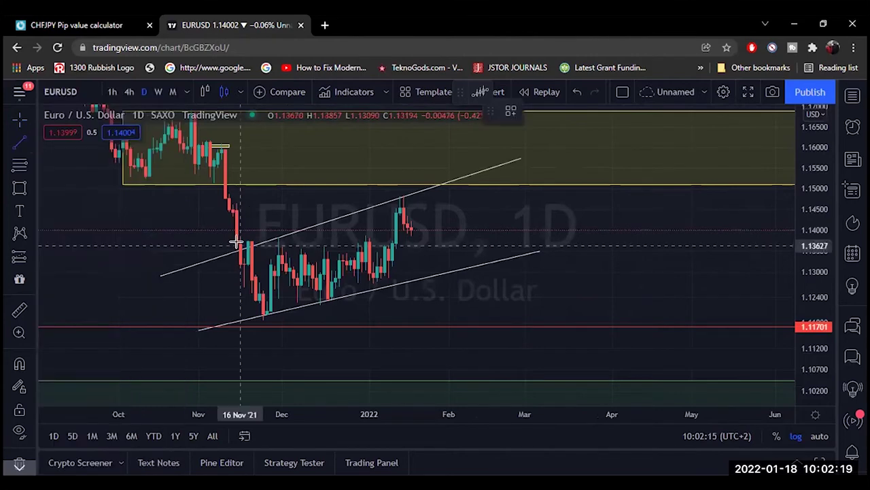
click(237, 243)
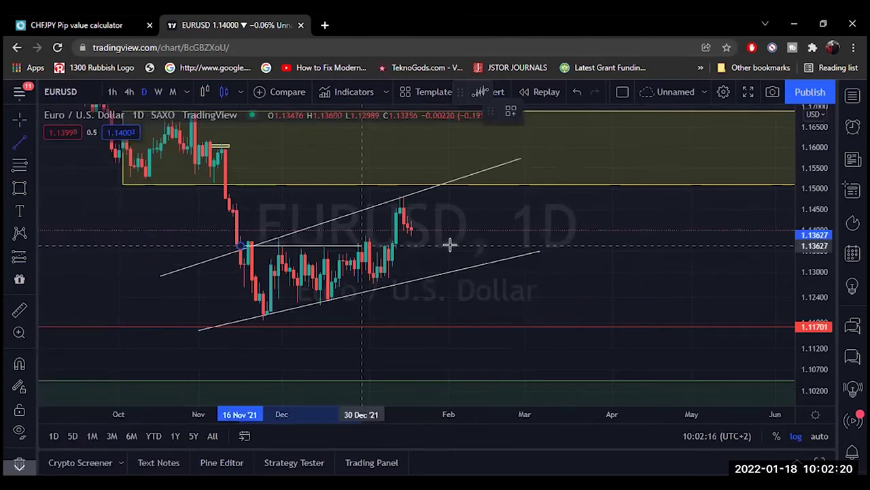
click(486, 243)
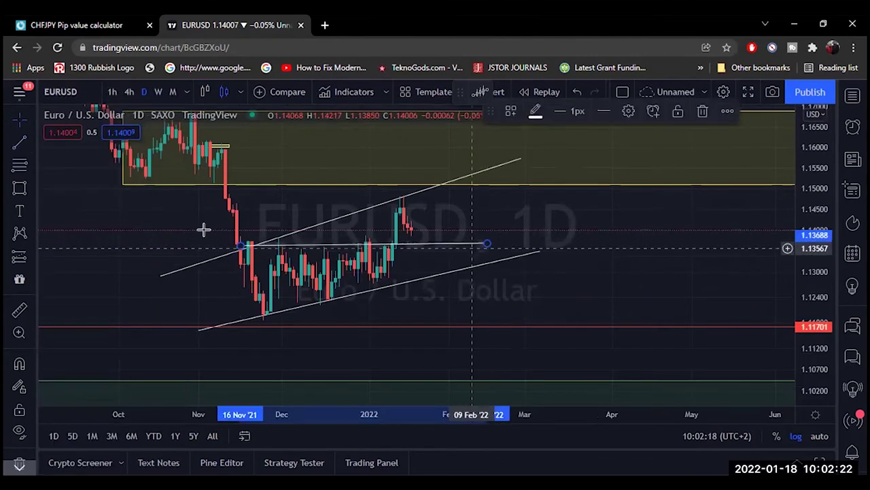
Step: Move the new line's earlier end to about 1.1361 on 11 November 2021 and set the line thickness to 2px
click(231, 253)
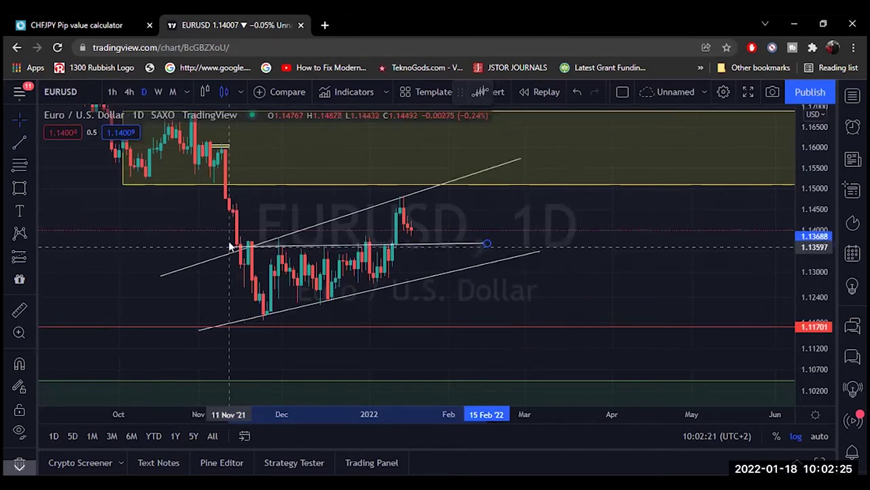
click(196, 242)
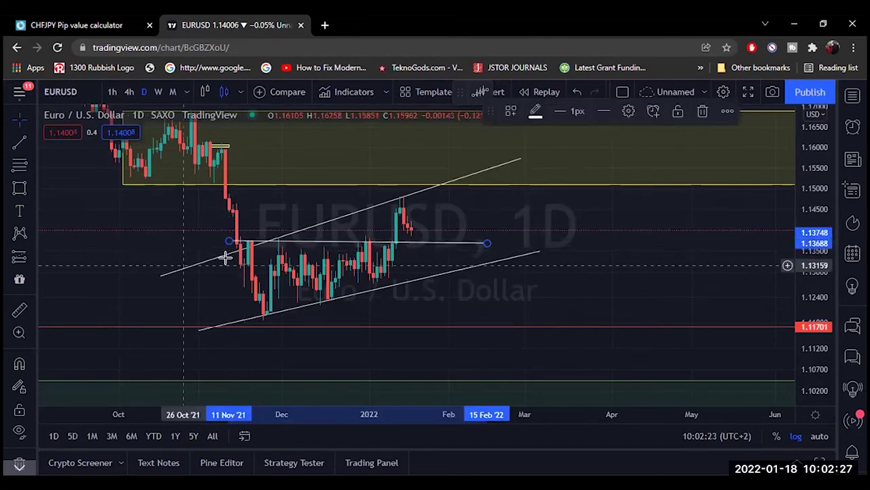
drag(227, 237, 229, 247)
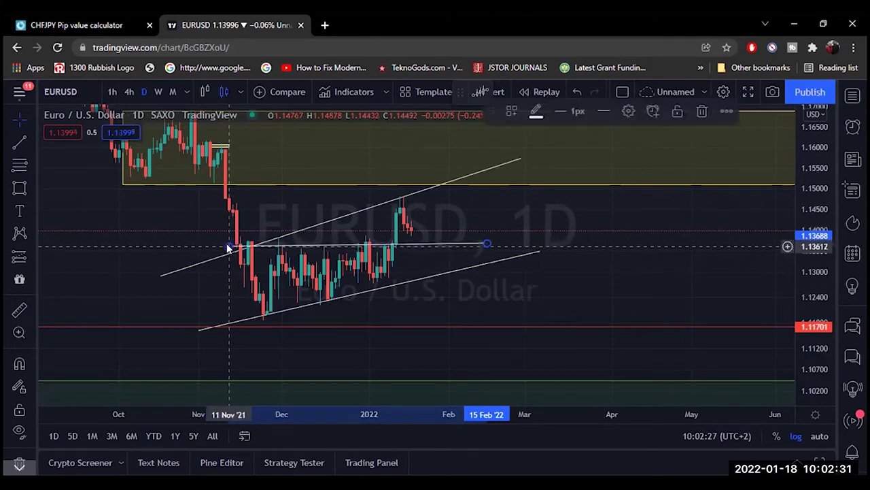
click(562, 115)
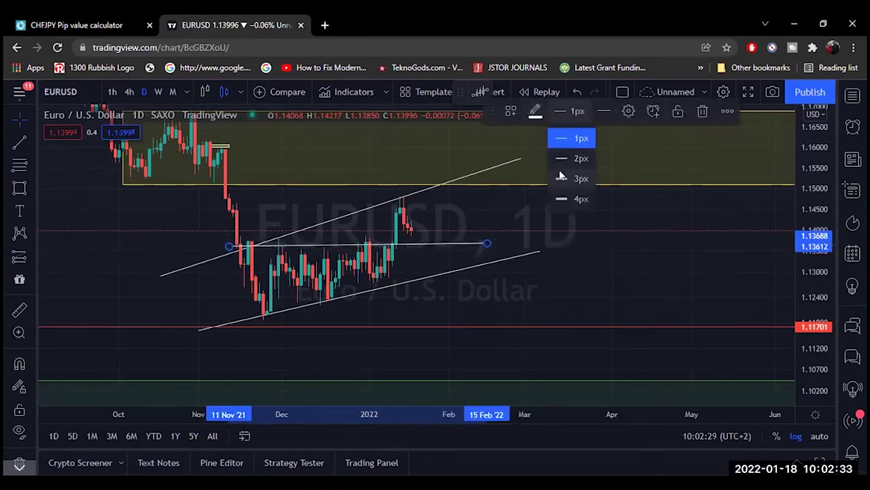
click(578, 158)
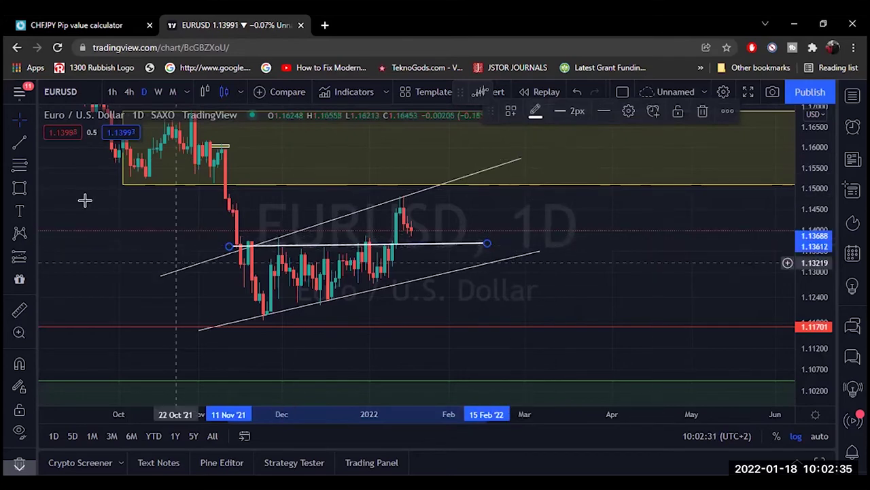
Step: Draw a second horizontal trend line at about 1.1235 from 4 November 2021 to mid-February 2022, under the December 2021 lows
click(243, 298)
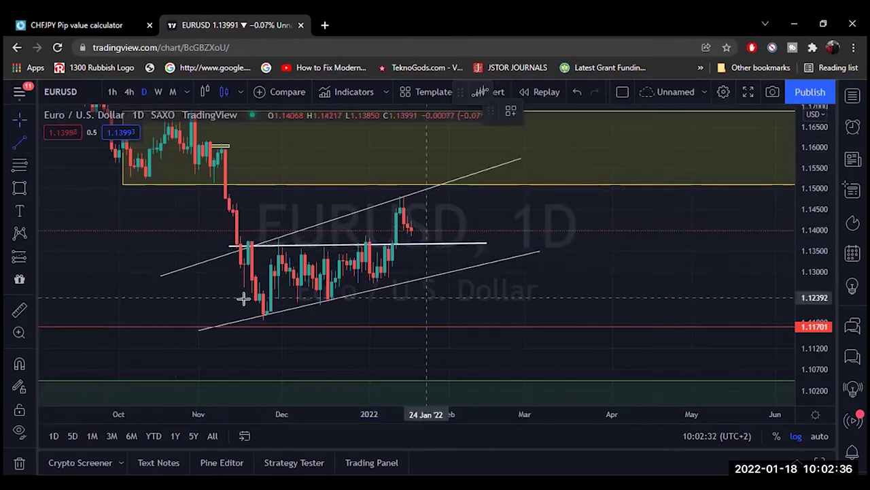
click(210, 299)
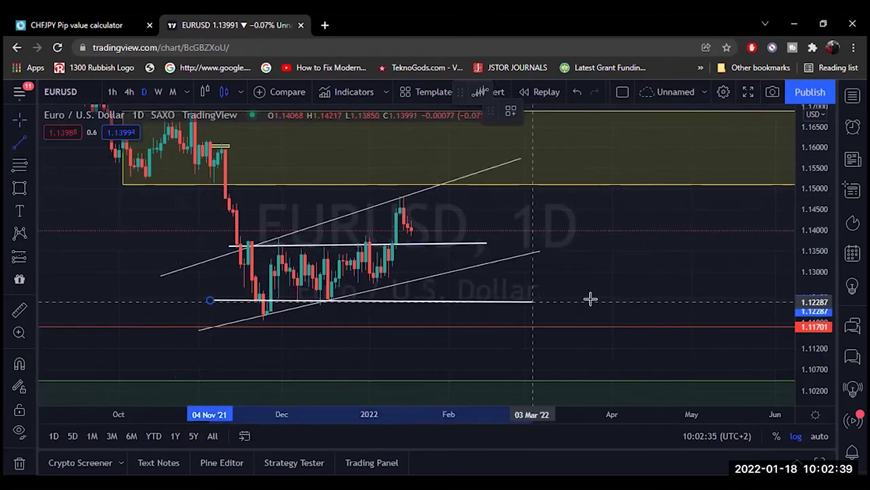
click(482, 297)
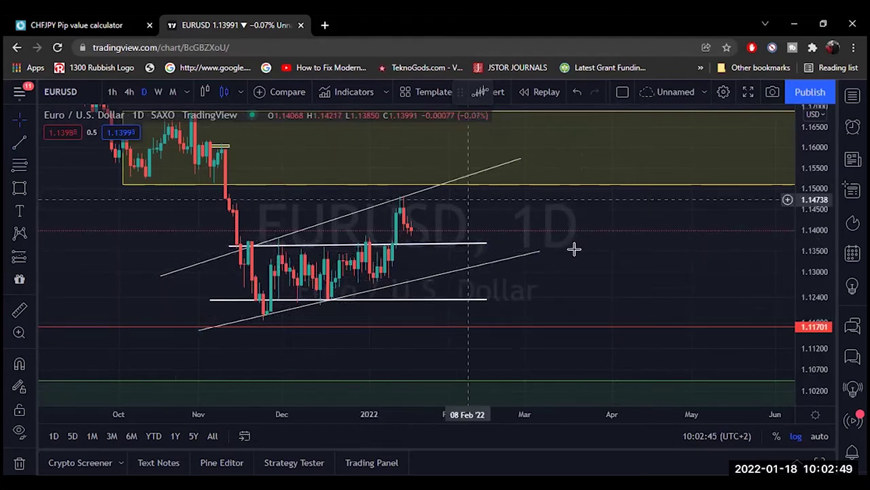
Step: Delete the two thick horizontal lines drawn across the rising channel
drag(692, 312, 700, 329)
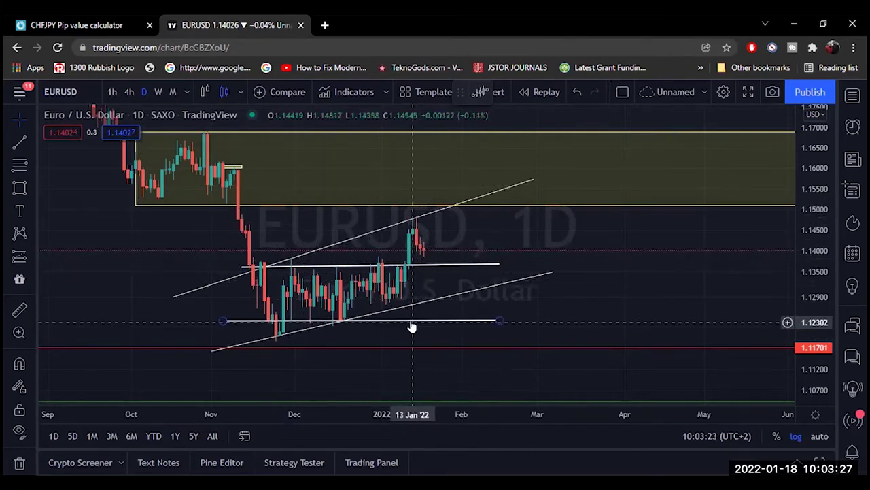
drag(412, 326, 440, 268)
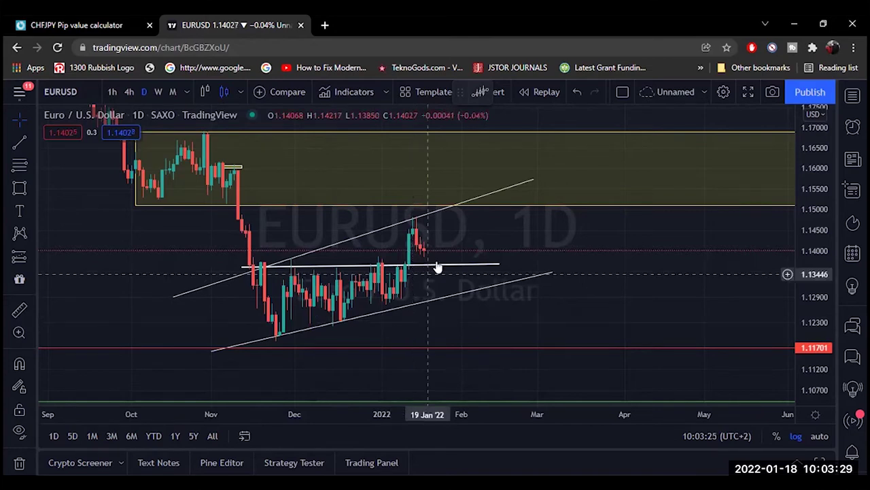
key(Delete)
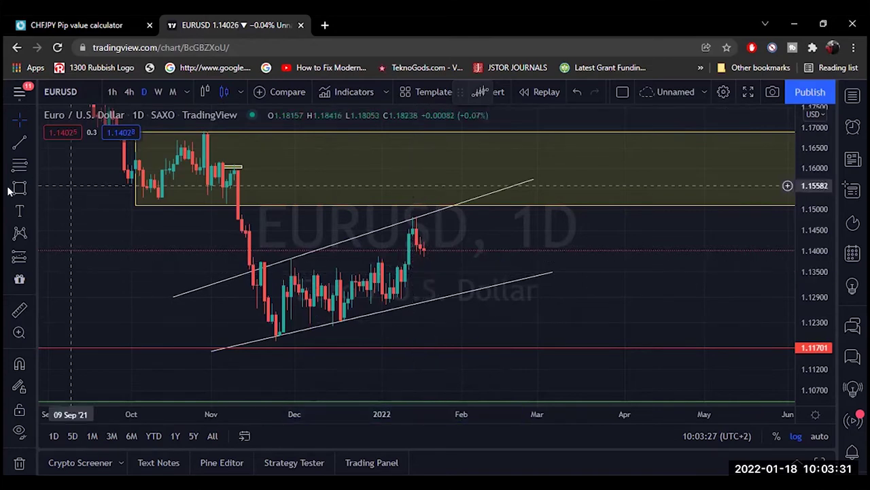
Step: Draw a rectangle from about 1.1357 to 1.1289 between 7 January and 24 February 2022, under the January breakout move
click(19, 188)
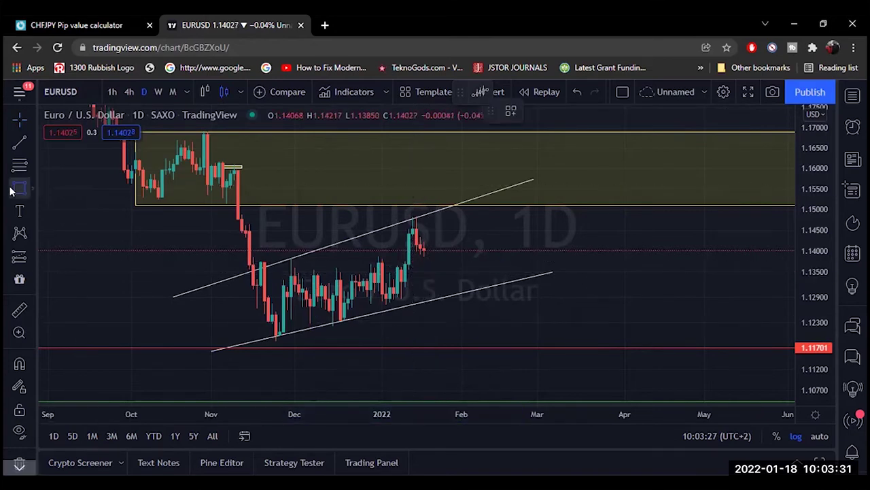
click(397, 269)
click(508, 302)
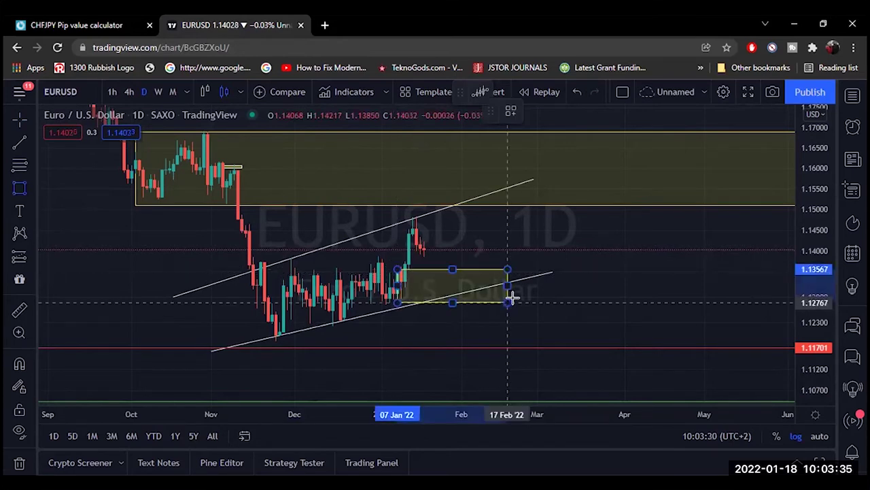
drag(512, 297, 524, 297)
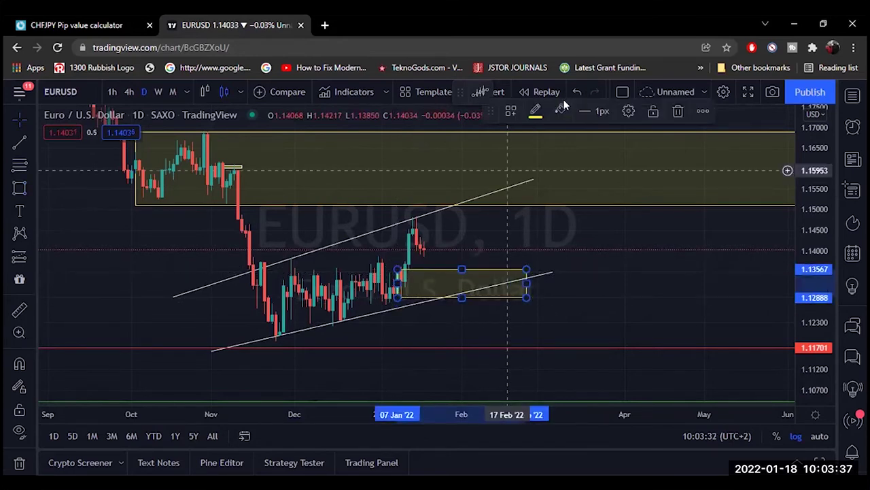
Step: Give the new rectangle below the current price a green fill and a green border
click(560, 109)
key(Escape)
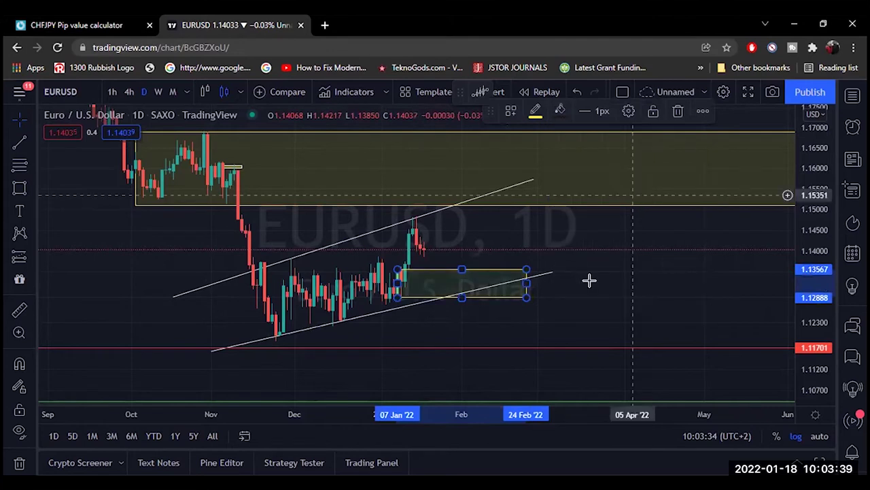
key(Escape)
click(484, 273)
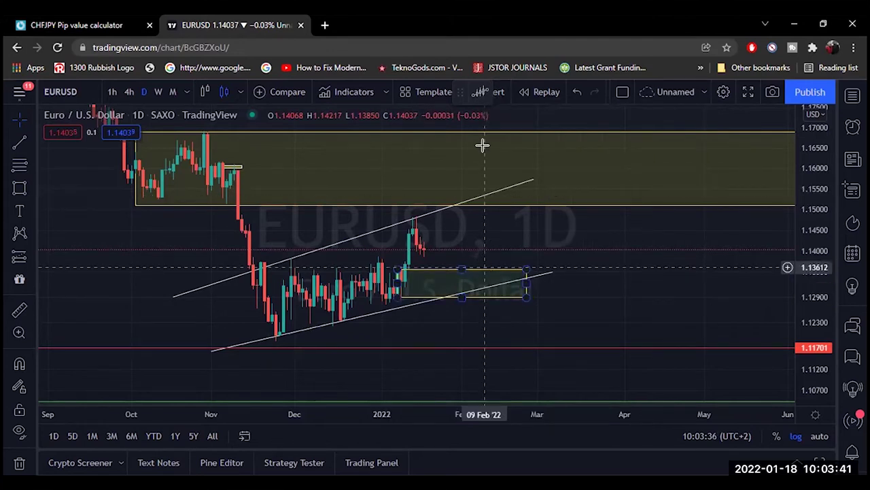
click(535, 111)
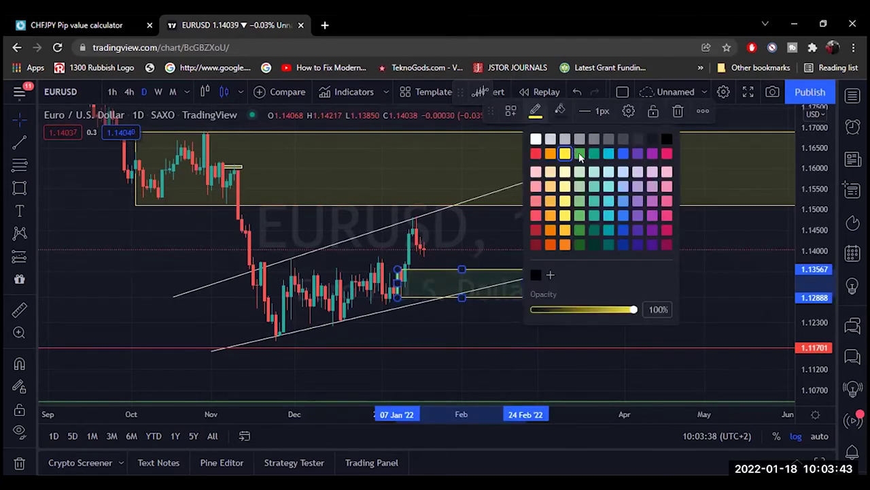
click(579, 154)
key(Escape)
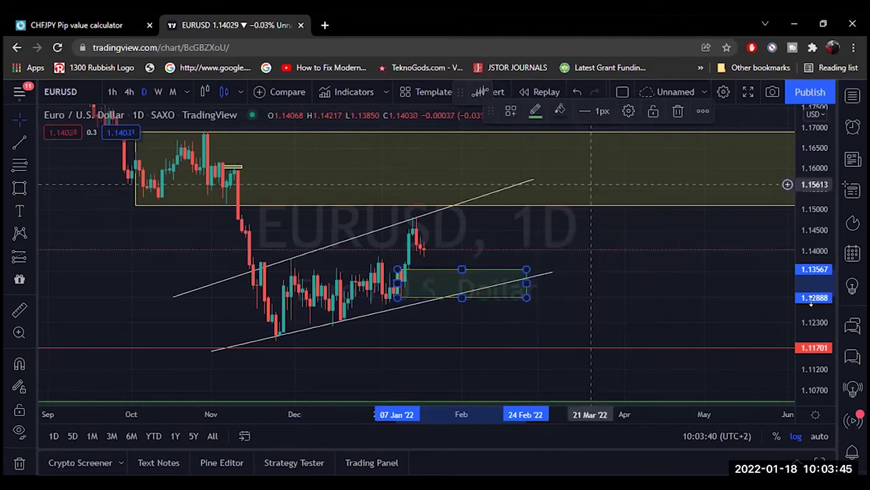
key(Escape)
Step: Enlarge the small yellow rectangle inside the supply zone down to about 1.157 and forward to about 18 April 2022
drag(807, 238, 808, 221)
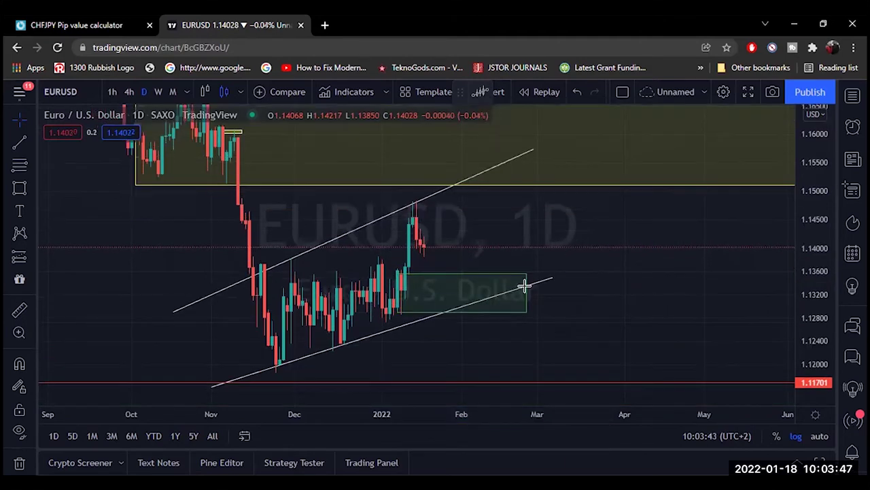
drag(591, 256, 624, 345)
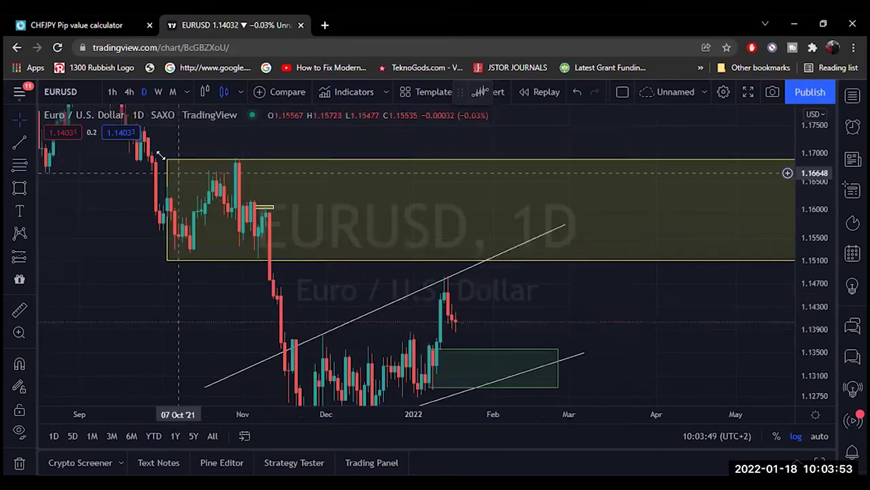
click(165, 224)
drag(183, 301, 116, 272)
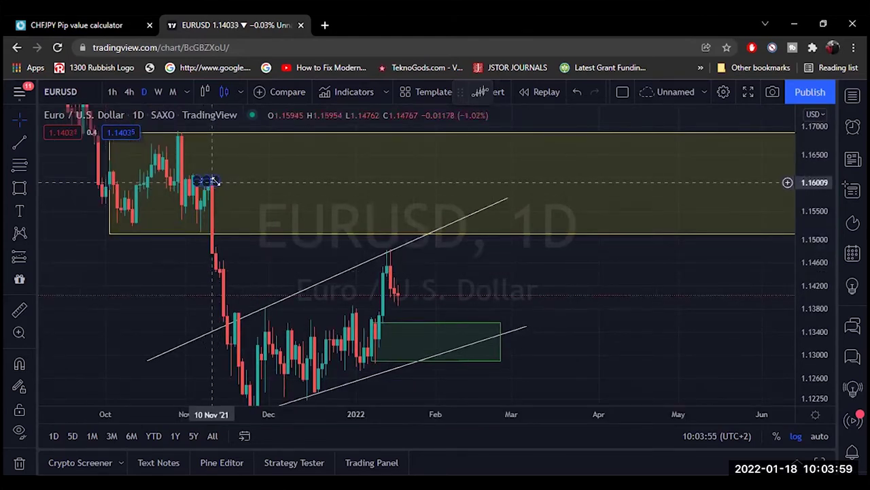
drag(213, 181, 299, 212)
drag(599, 211, 640, 200)
click(635, 288)
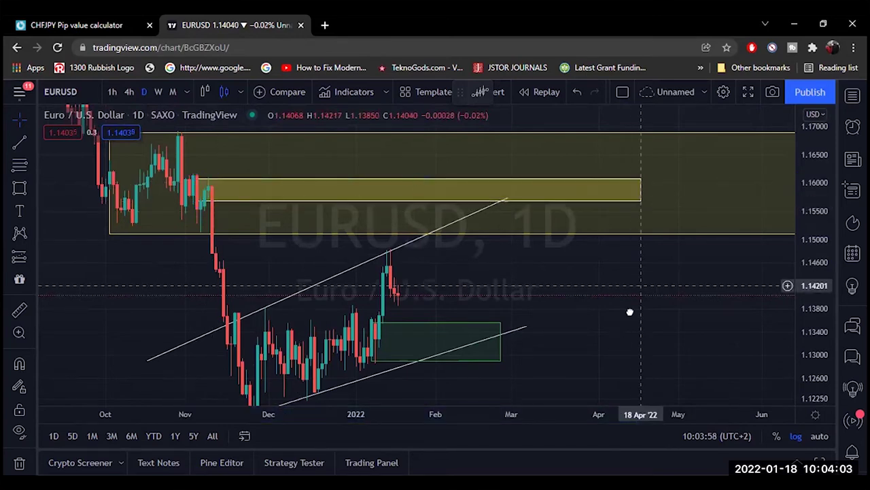
Step: Add the text label "SELL" on the narrow yellow rectangle at about 1.1593, near 7 March 2022
drag(629, 310, 633, 291)
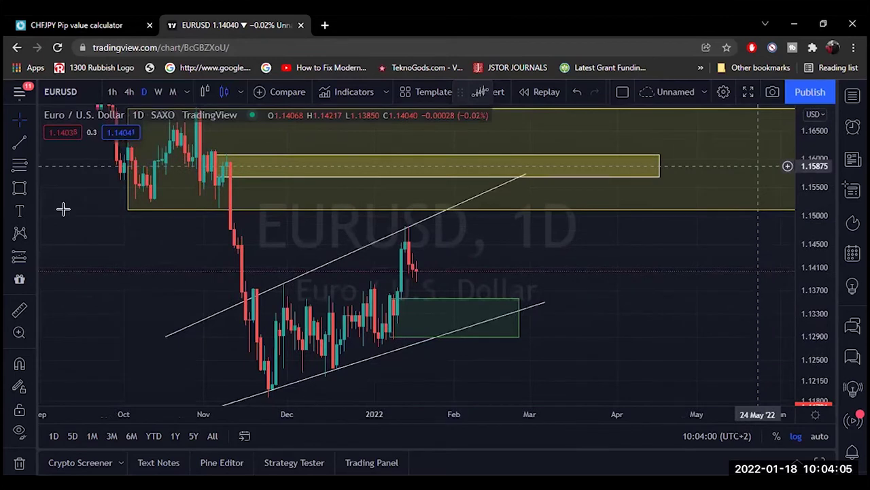
click(19, 211)
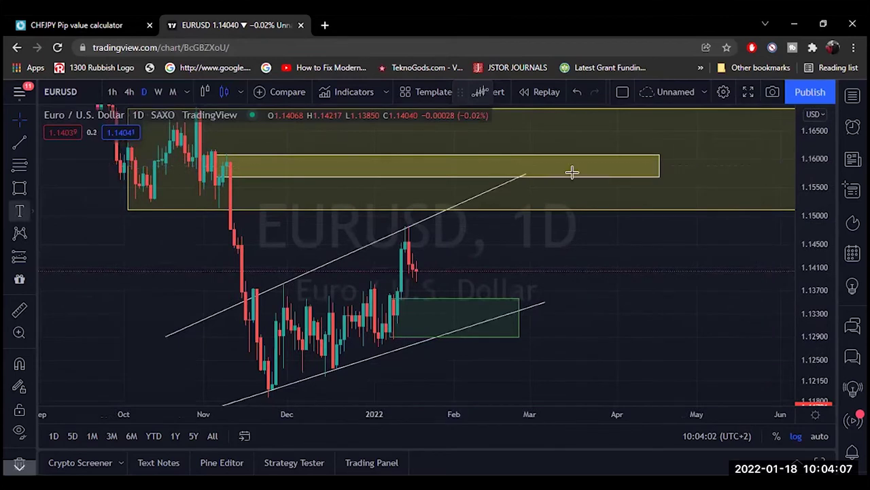
click(543, 165)
text(SELL)
click(569, 406)
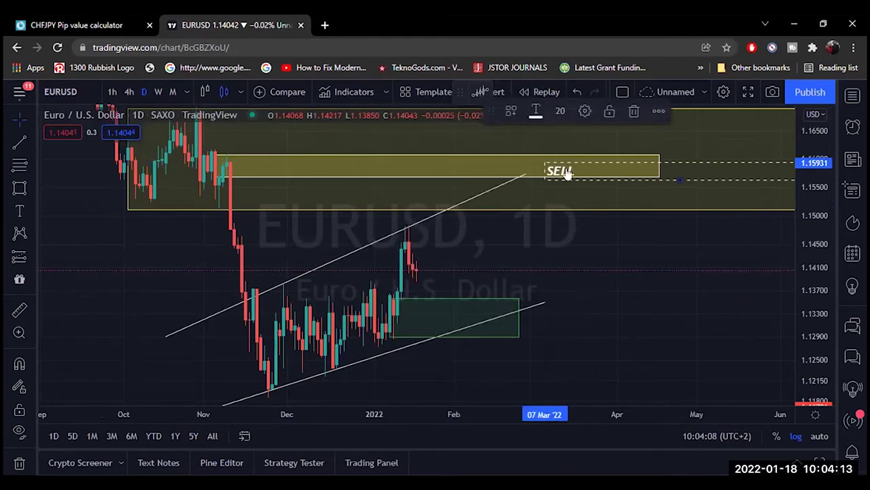
Step: Move the "SELL" label back to about 18 February 2022, inside the narrow yellow rectangle
key(ctrl+c)
drag(539, 161, 503, 161)
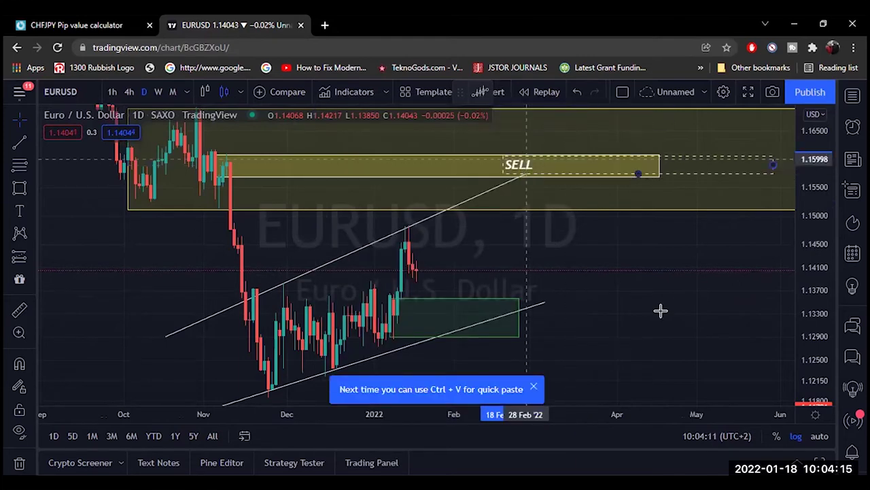
drag(709, 331, 710, 334)
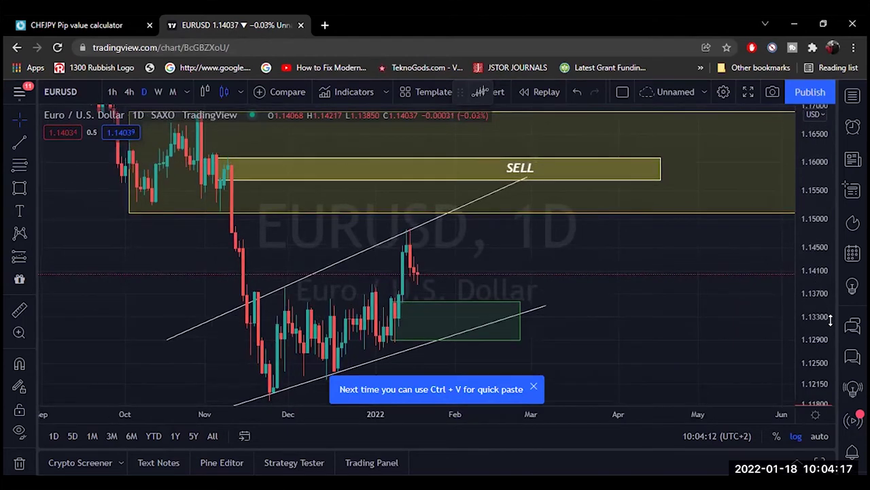
drag(830, 319, 831, 325)
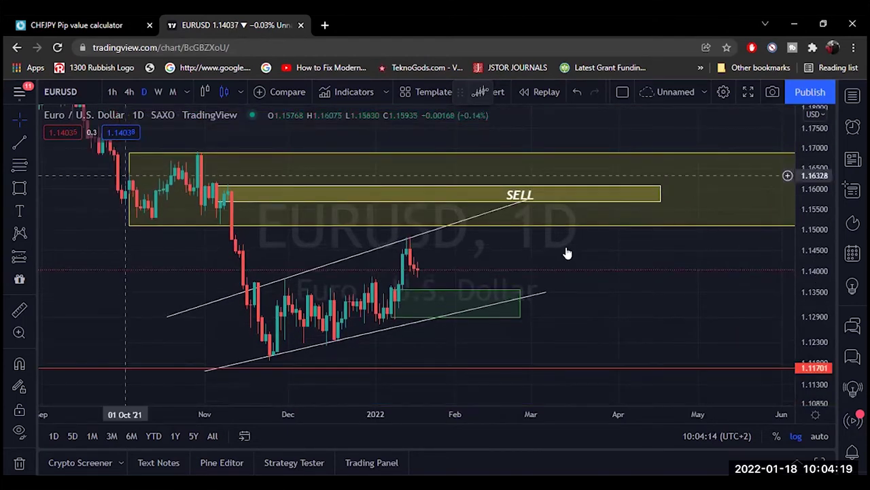
Step: Enlarge the narrow yellow rectangle up to about 1.1694 and back to about 26 October 2021
click(501, 198)
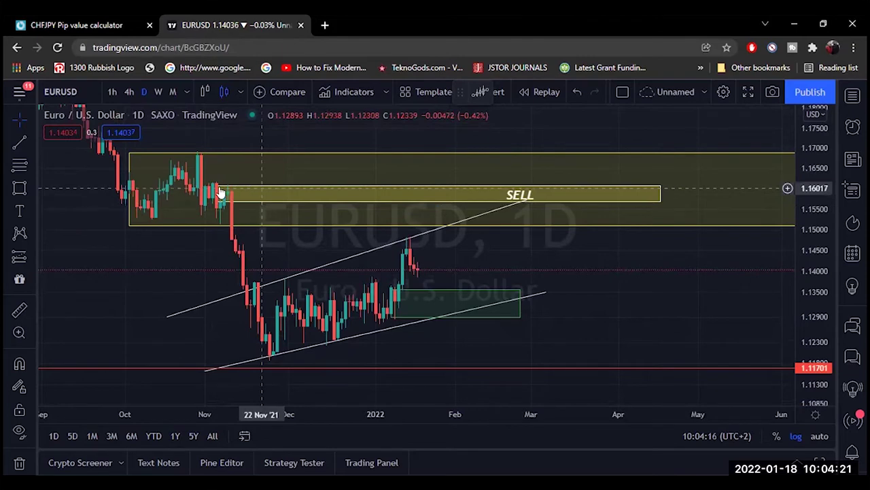
drag(216, 187, 190, 150)
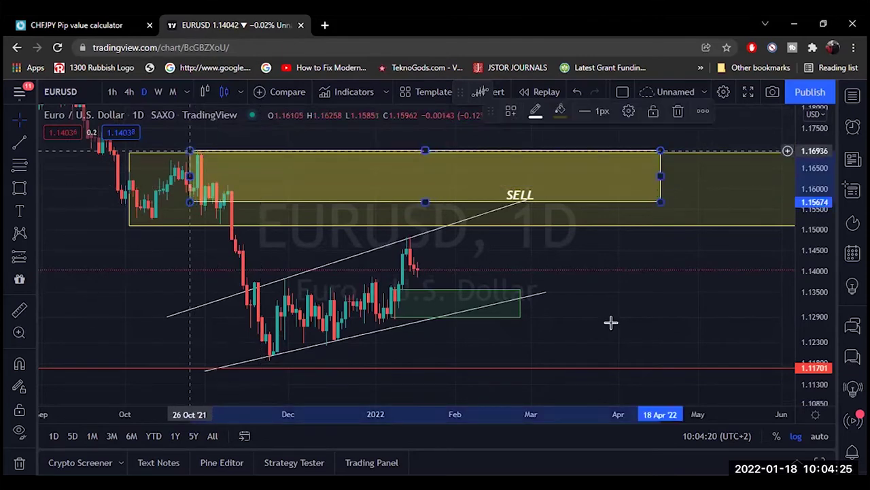
click(350, 367)
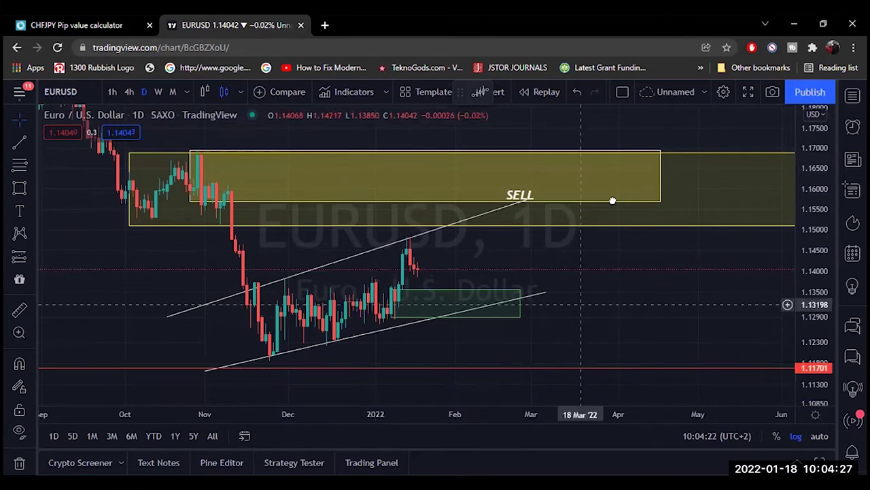
Step: Place a Short Position with its entry at about 1.1565 on 25 March 2022, at the smaller yellow rectangle's lower edge
drag(612, 201, 631, 194)
drag(581, 279, 556, 271)
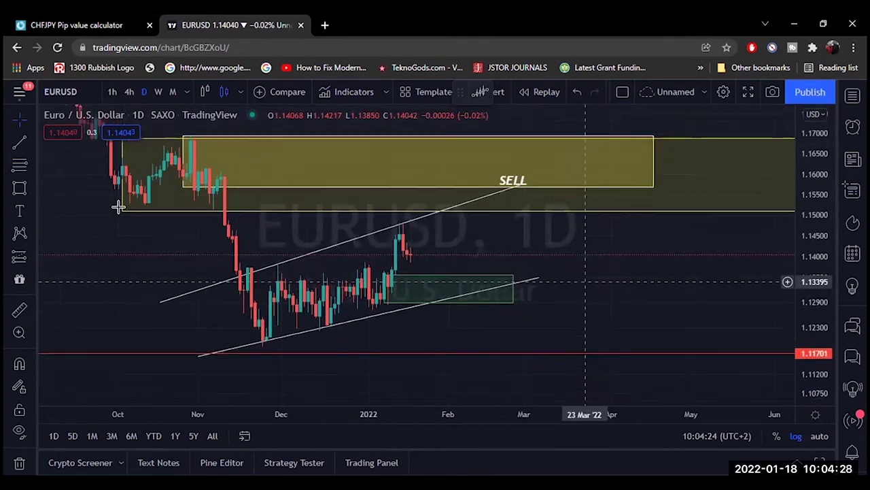
click(30, 253)
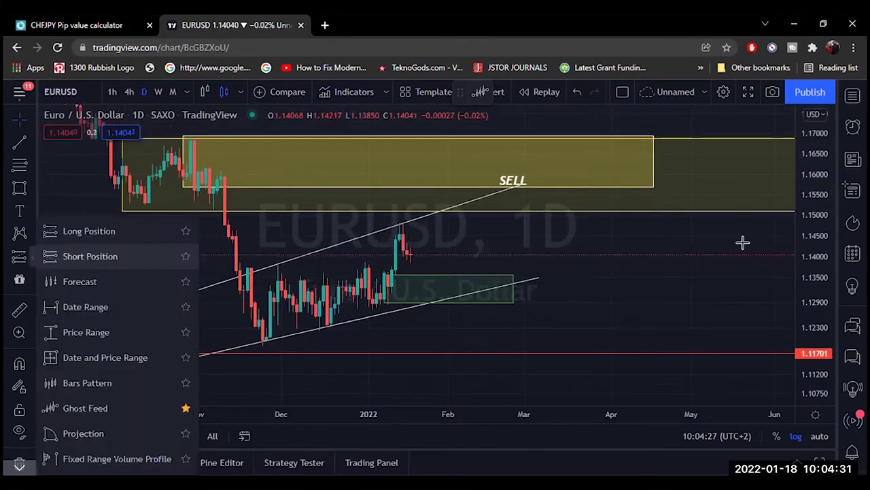
click(90, 255)
click(591, 188)
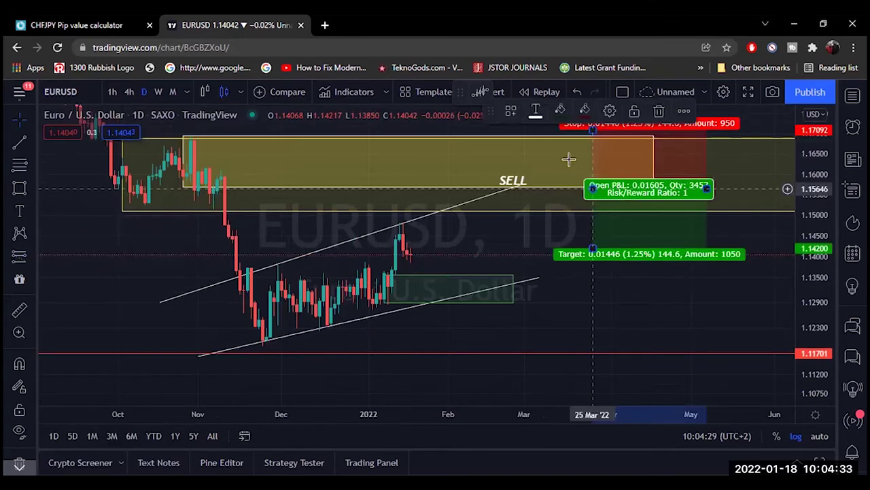
Step: Extend the short position's target down to about 1.1051, at the upper edge of the large green demand zone
drag(729, 317, 725, 337)
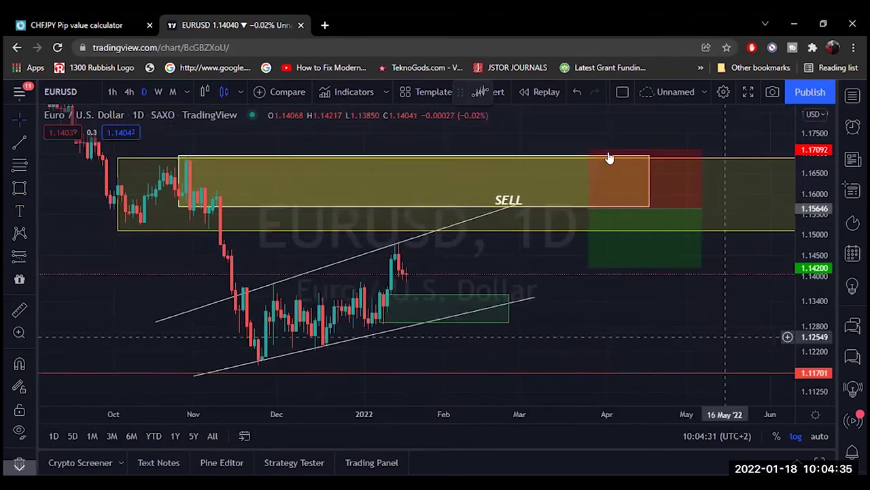
click(657, 238)
drag(671, 311, 678, 236)
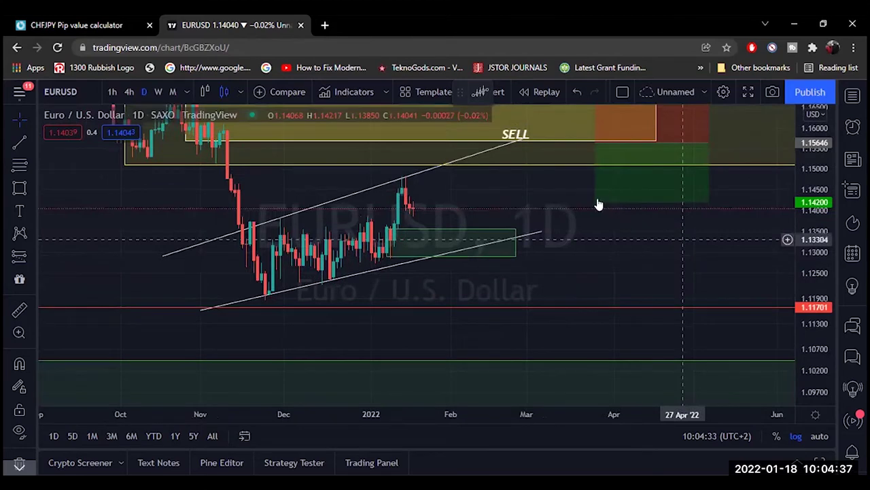
drag(599, 204, 597, 197)
drag(593, 265, 603, 347)
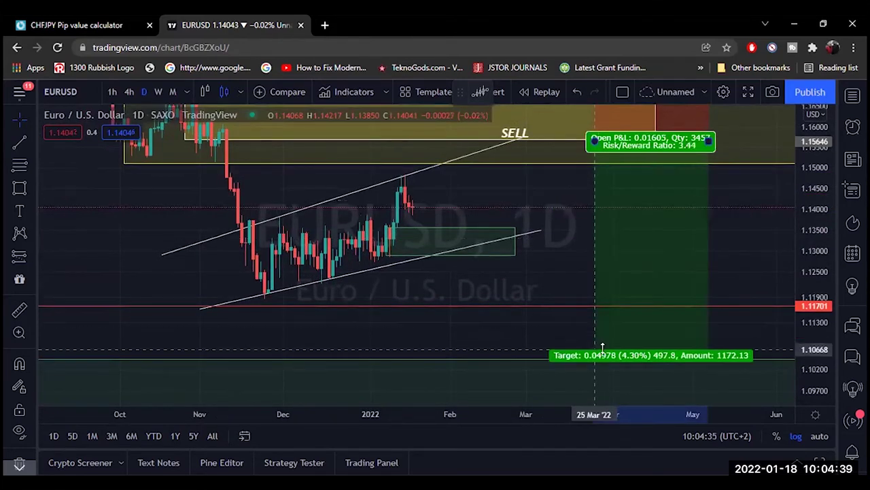
click(518, 236)
drag(591, 347, 592, 354)
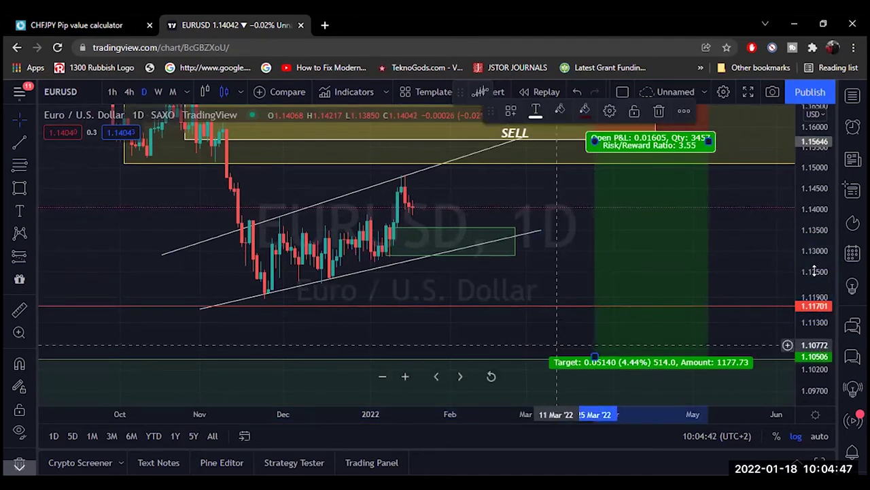
click(755, 247)
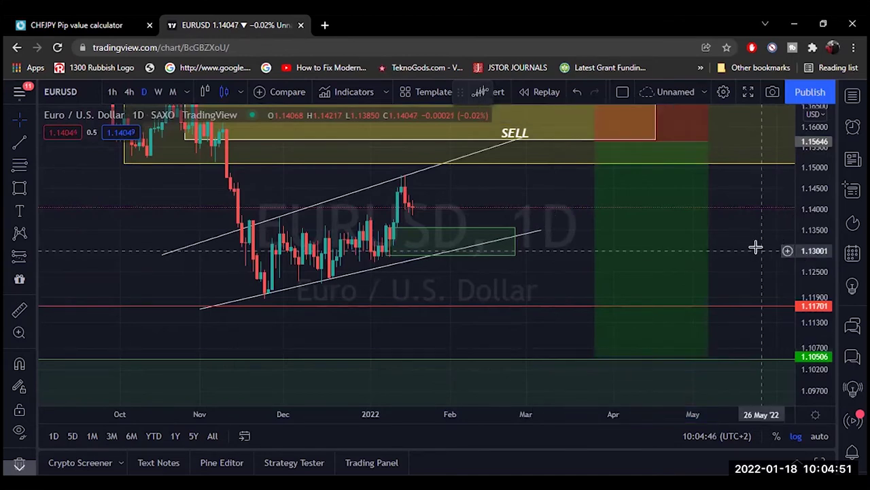
Step: Draw a near-horizontal trend line at about 1.137 along the consolidation highs, from 16 November 2021 into February 2022
mouse_move(370, 362)
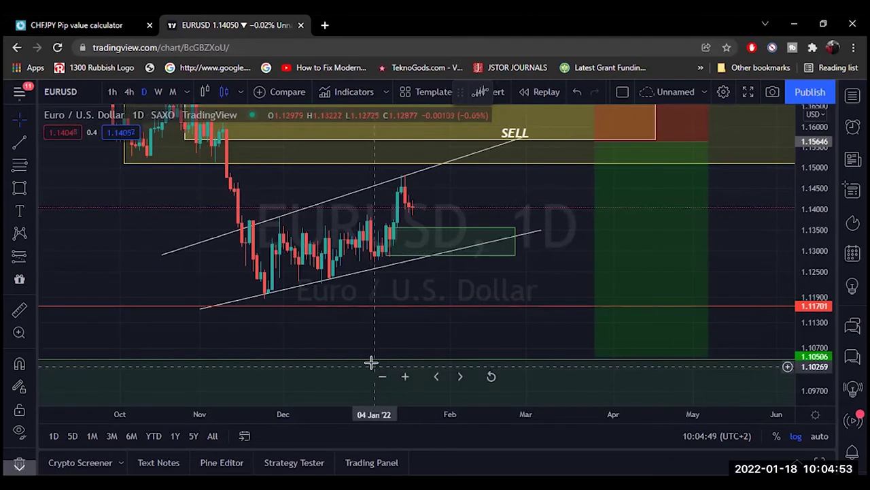
click(379, 377)
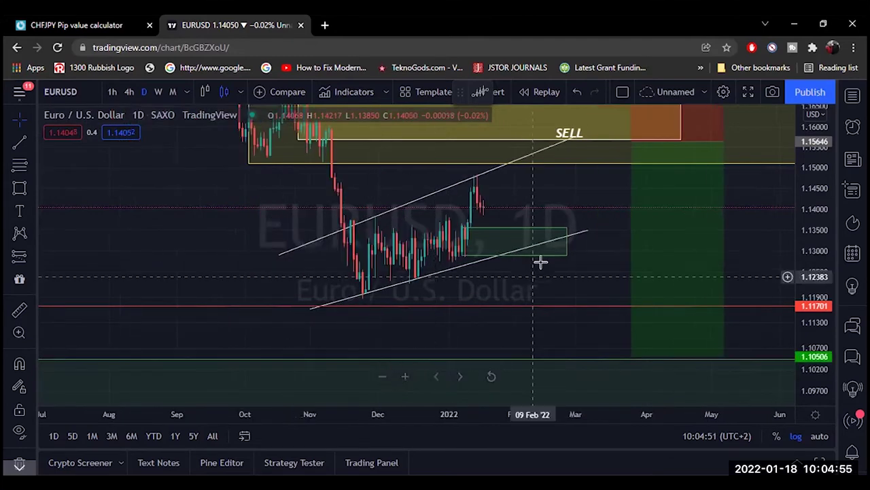
drag(573, 300, 542, 349)
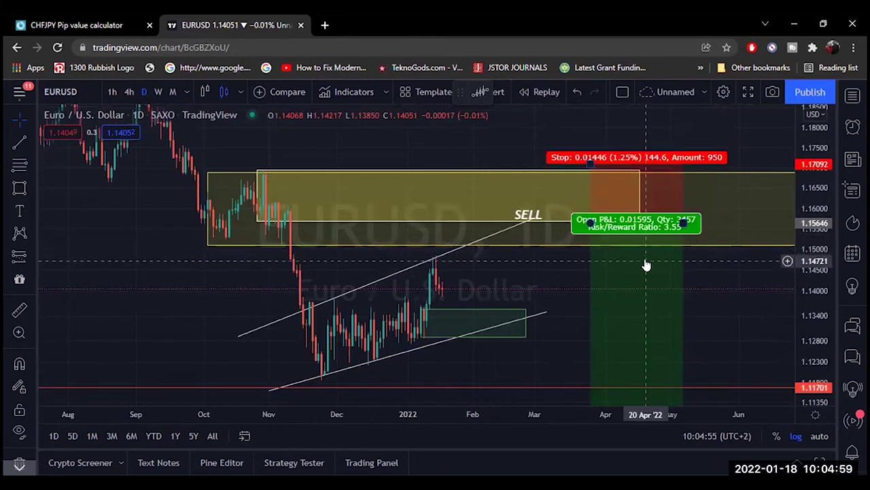
drag(690, 318, 682, 229)
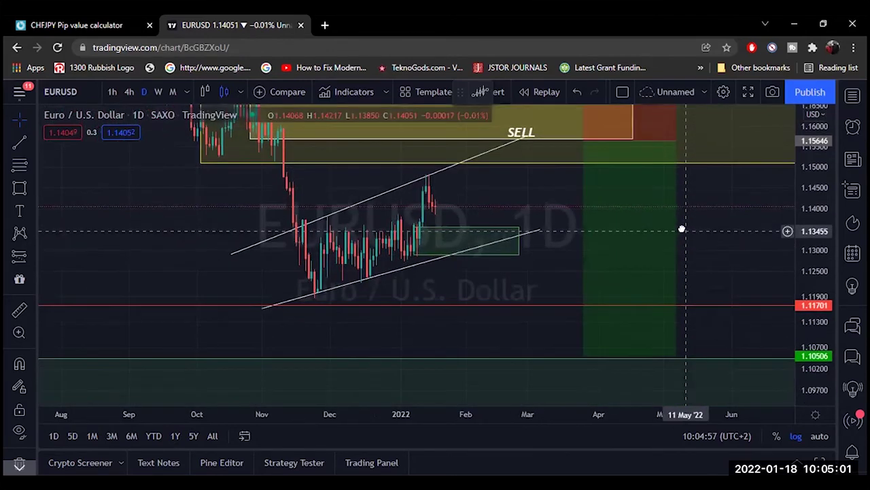
drag(688, 271, 691, 270)
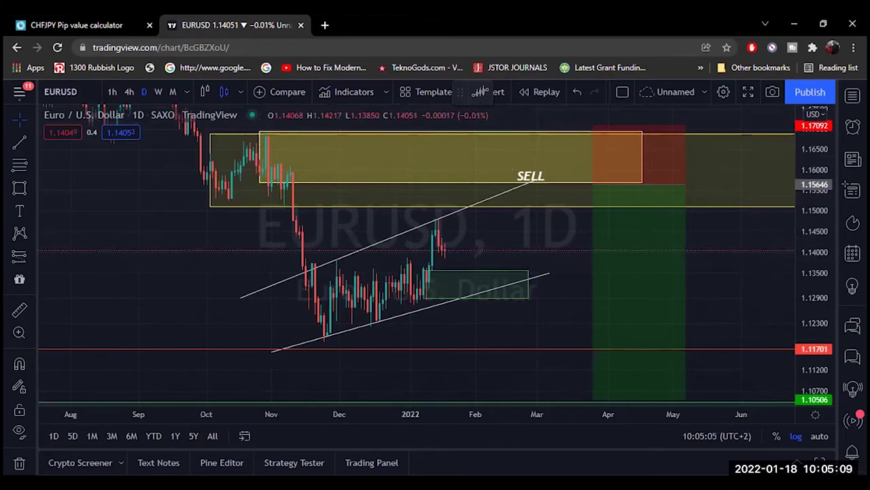
click(306, 263)
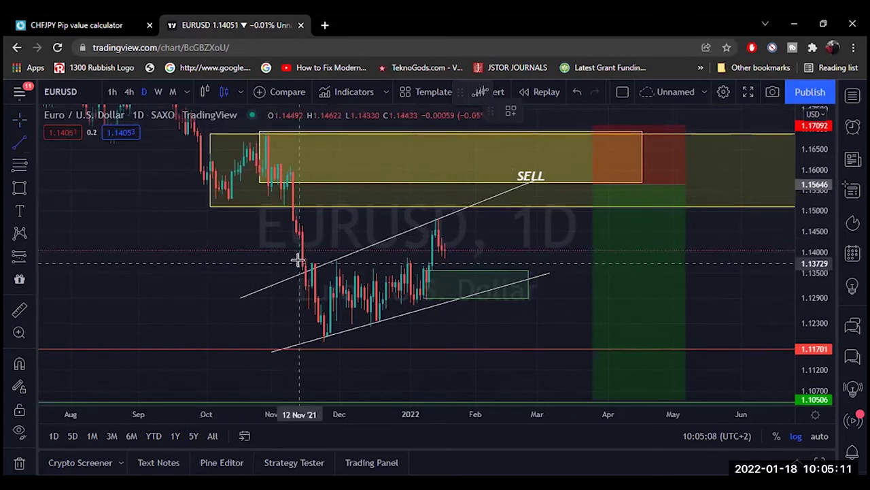
click(493, 263)
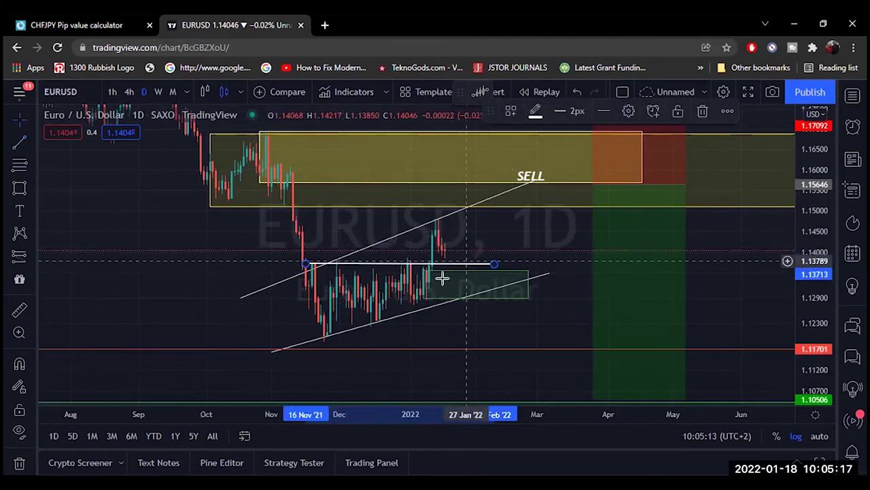
Step: Shorten the lower channel line's start to about 1.1163 on 8 November 2021 and extend its other end to late March 2022
click(271, 352)
drag(276, 351, 287, 351)
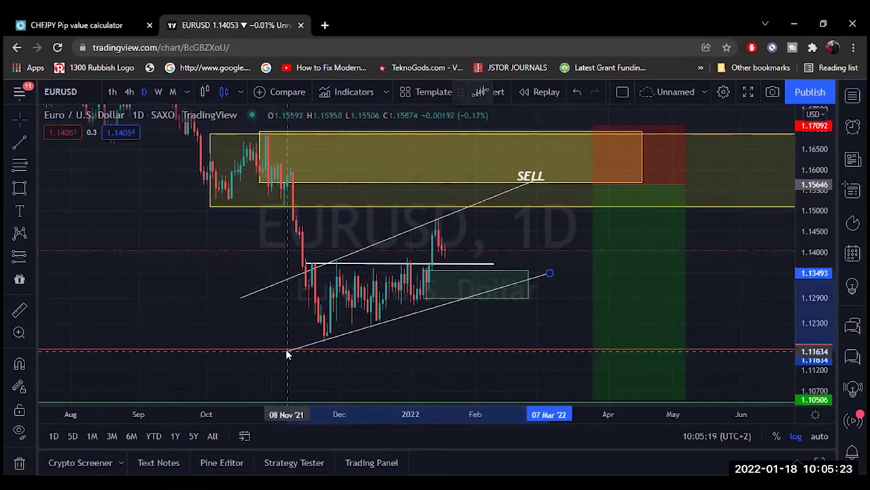
drag(550, 274, 605, 255)
click(573, 272)
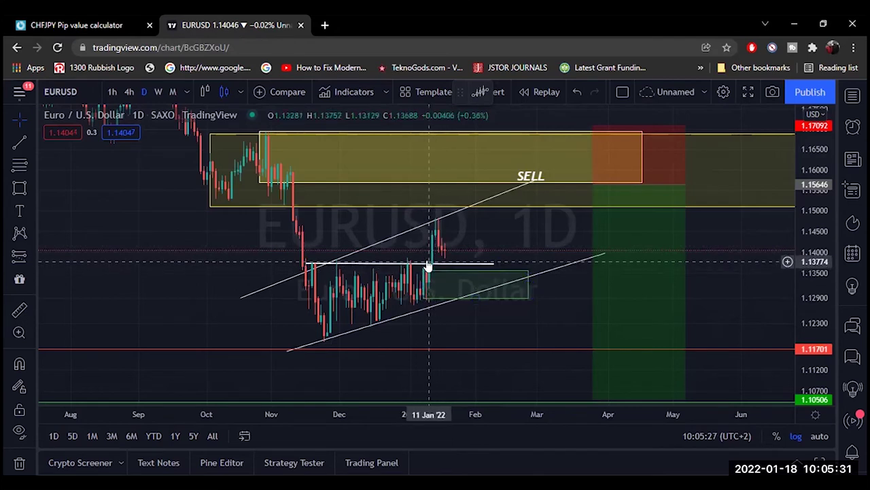
Step: Examine the breakout and the green zone on the 4-hour chart and return to the daily chart
click(129, 95)
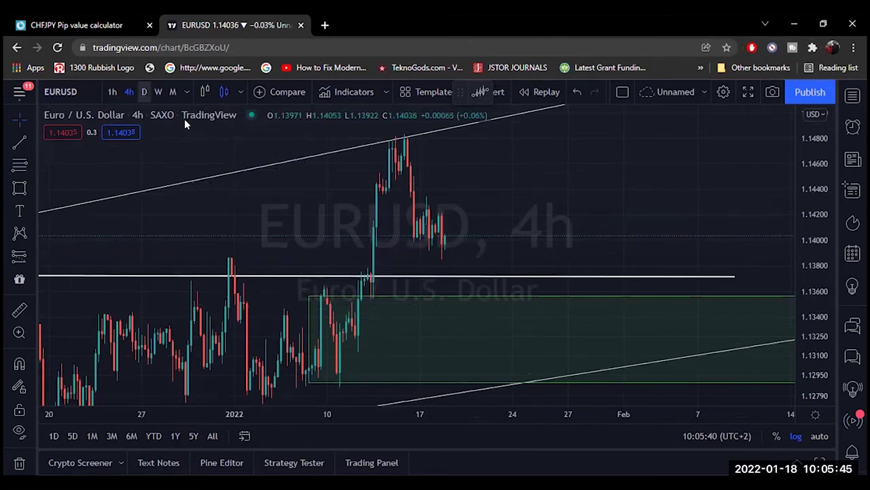
click(143, 92)
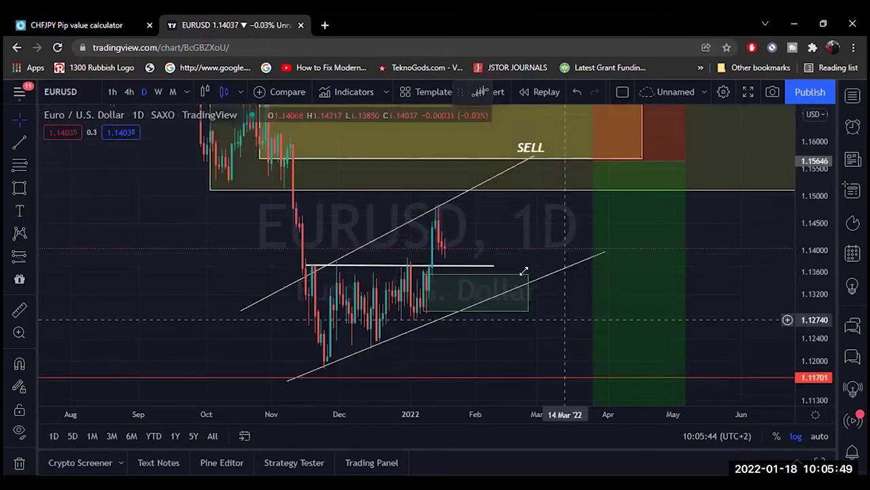
Step: Enlarge the small green rectangle to span about 1.1367 to 1.1279, starting on 4 January 2022
click(524, 272)
drag(525, 274, 529, 269)
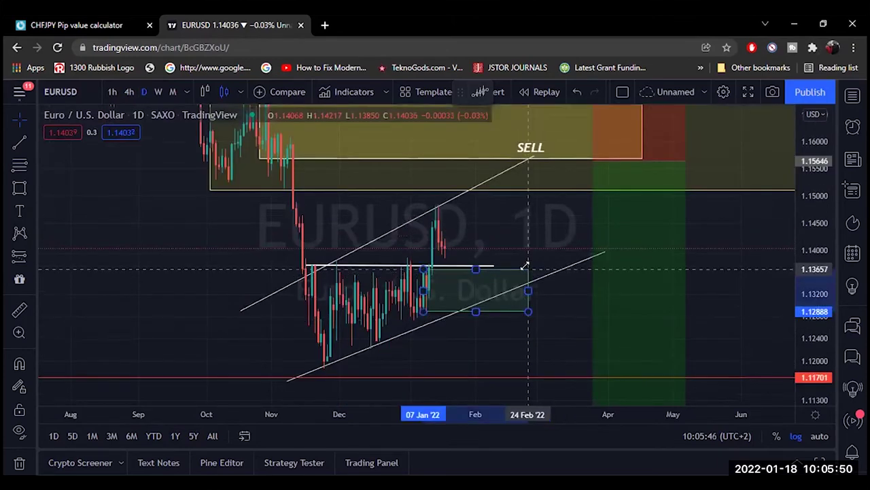
click(468, 347)
drag(414, 313, 414, 317)
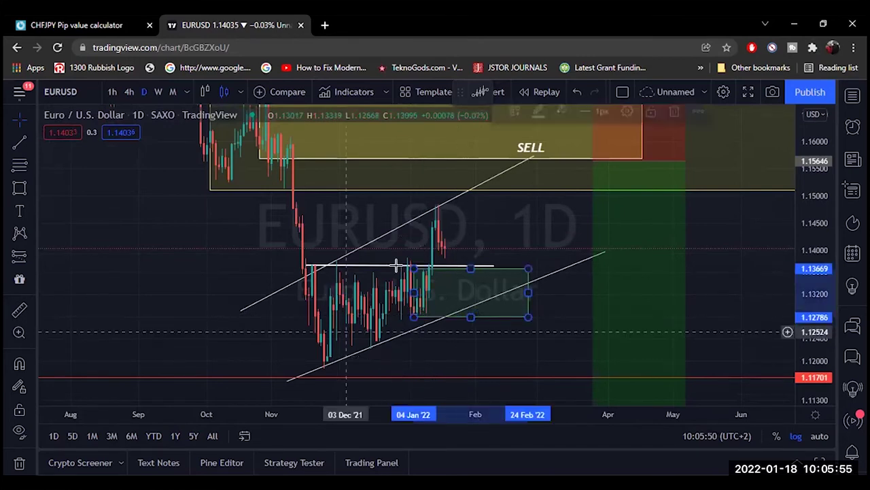
Step: Tighten the small green rectangle to start on 5 January 2022 with its top at about 1.1362 and a slightly raised lower edge
click(335, 288)
click(412, 269)
drag(413, 269, 417, 271)
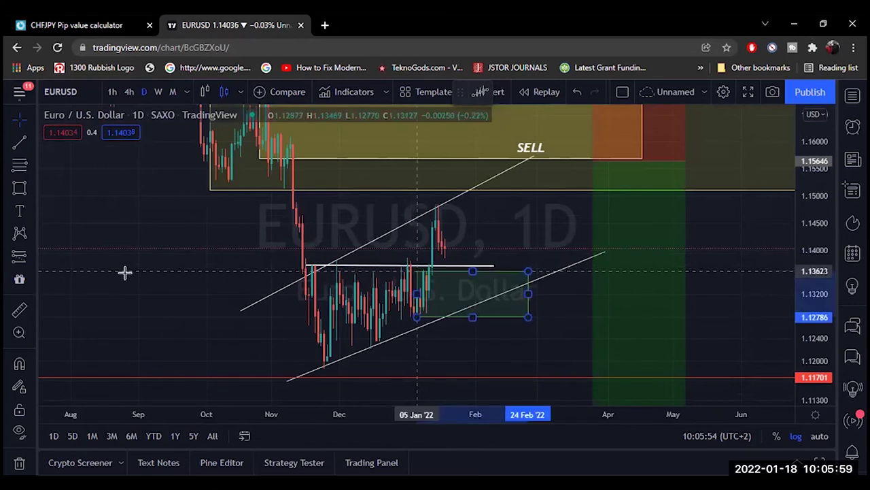
click(124, 273)
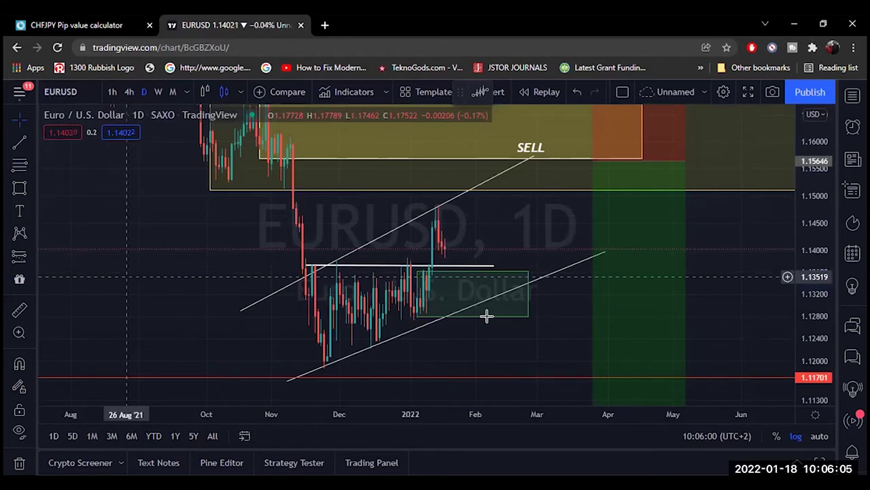
click(525, 314)
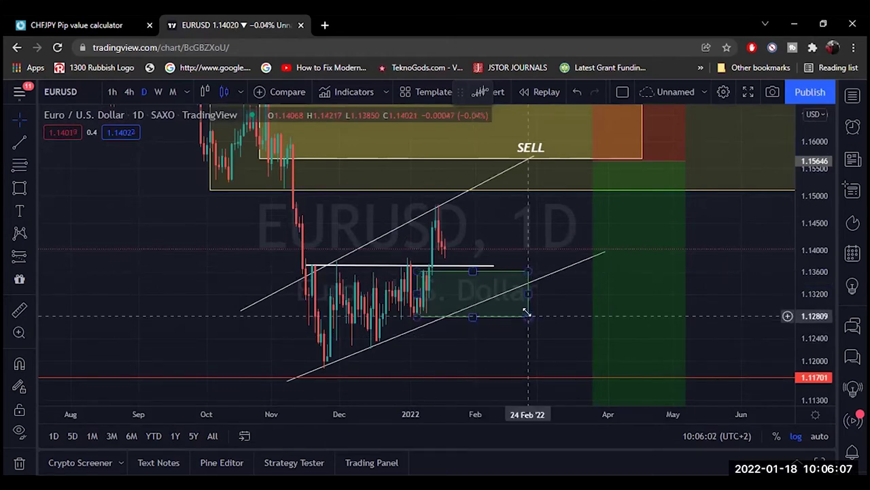
drag(526, 312, 528, 313)
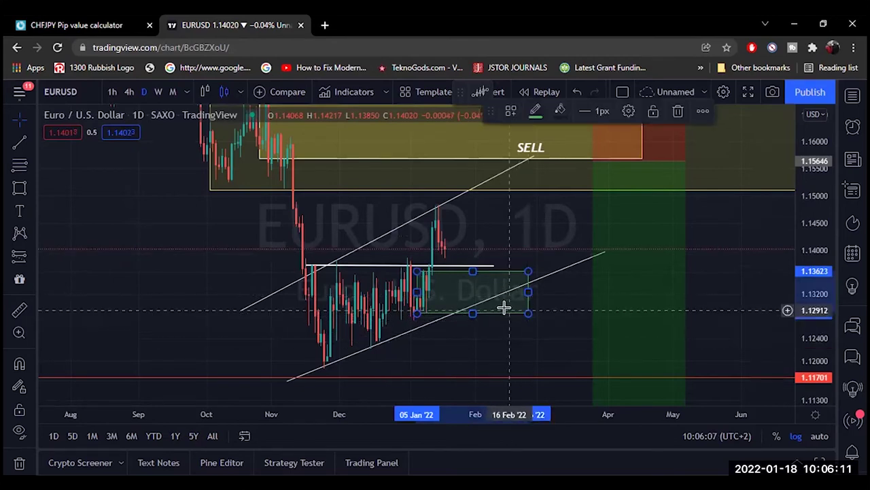
Step: Delete the larger yellow supply rectangle that starts on 4 October 2021 and spans about 1.1689 to 1.1512
drag(497, 260, 436, 264)
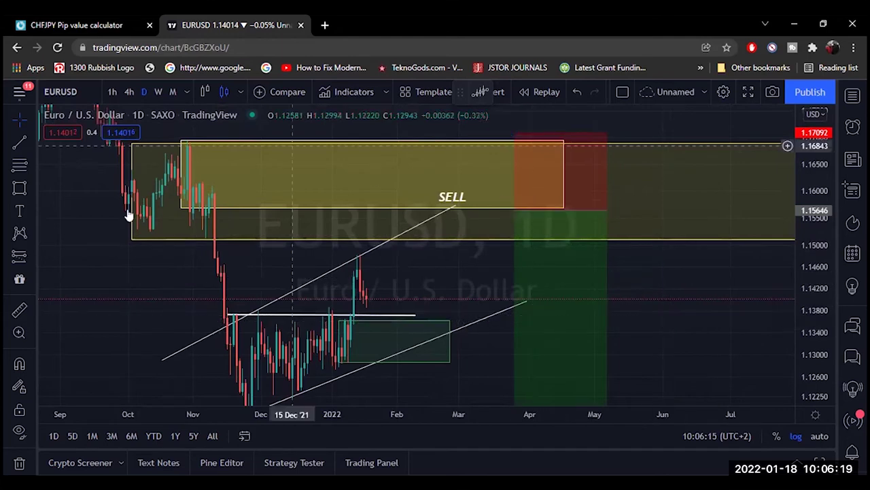
click(131, 237)
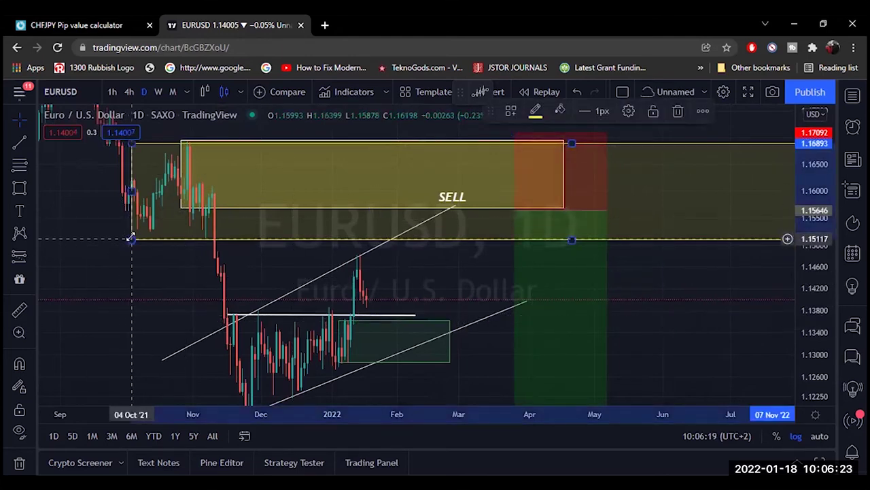
key(Delete)
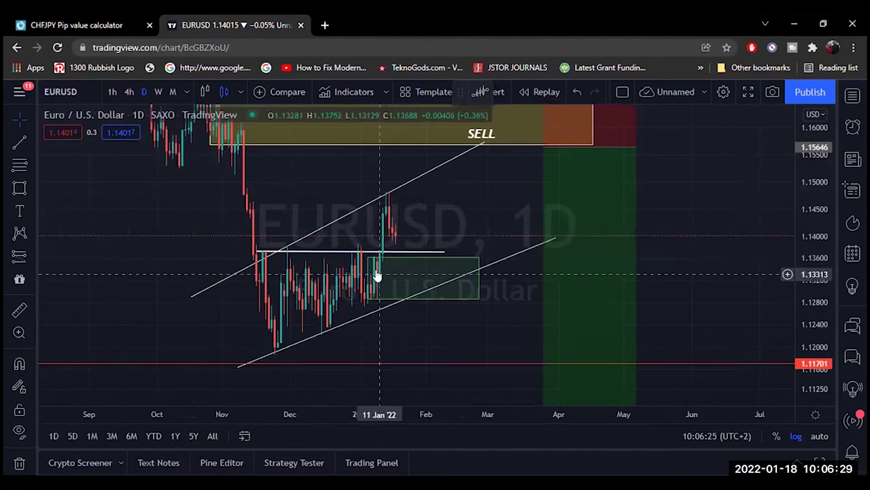
Step: Switch the EURUSD chart to the 4-hour timeframe
click(122, 91)
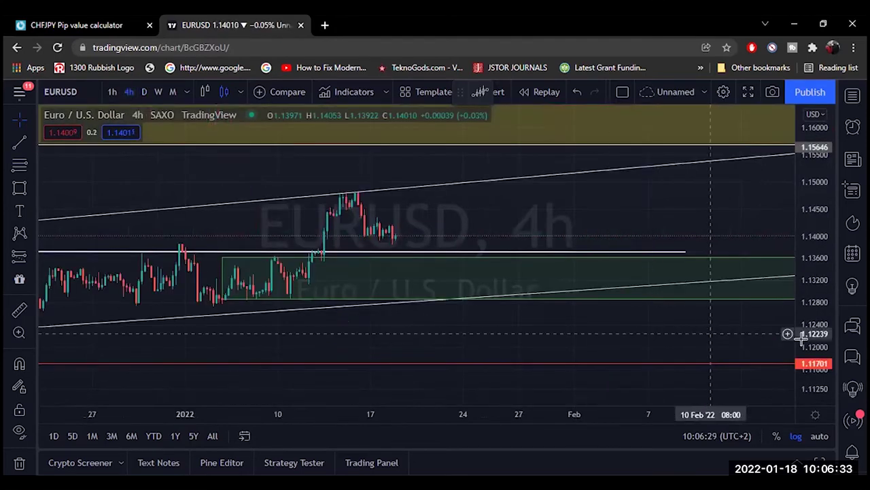
Step: Examine the past price reactions along the white horizontal level from mid-November 2021 to January 2022 on the 4-hour chart
drag(820, 289, 827, 144)
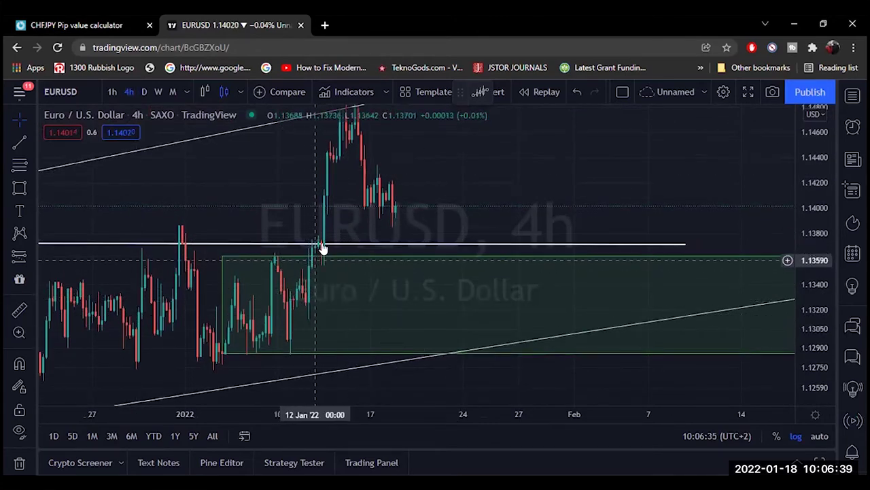
drag(287, 218, 606, 233)
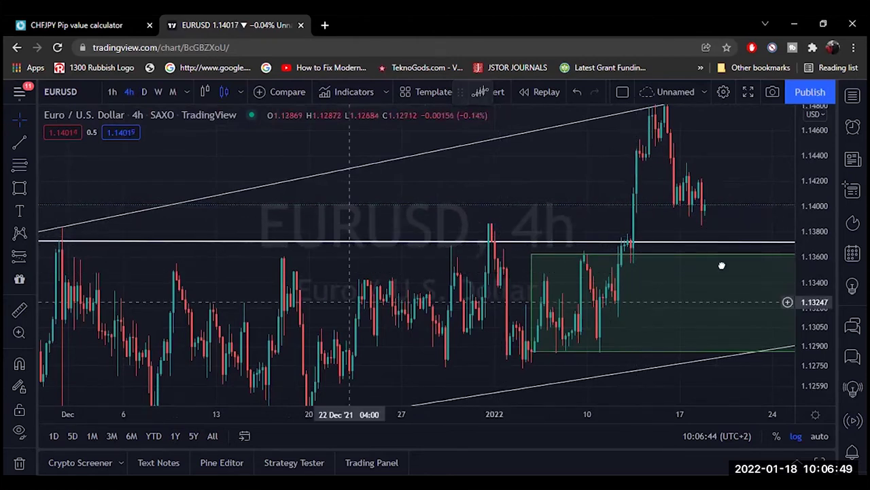
scroll(680, 262, left, 5)
scroll(333, 197, up, 2)
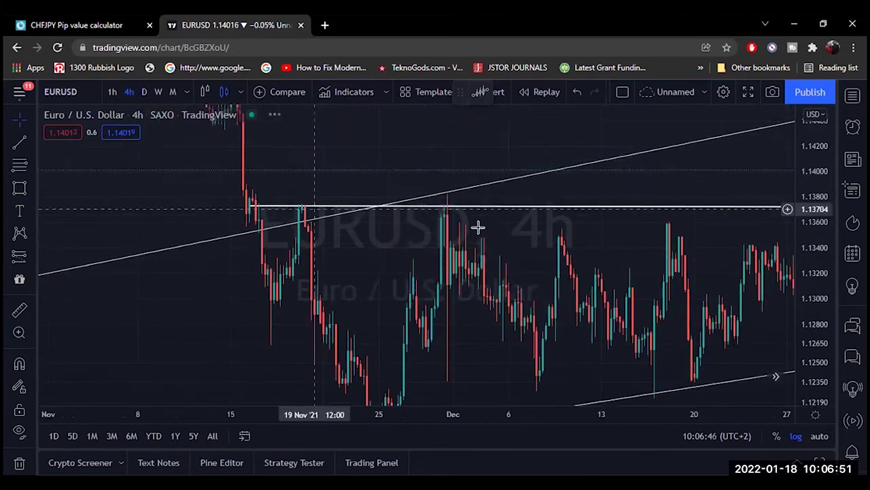
drag(241, 210, 123, 233)
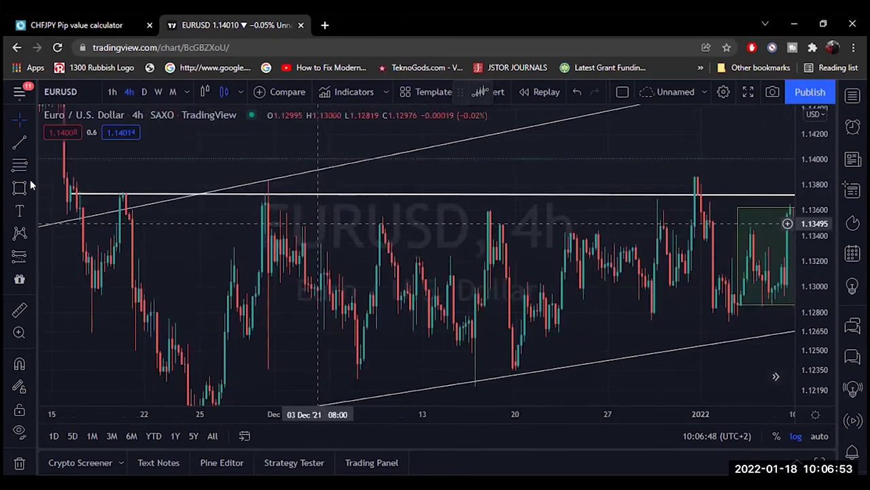
drag(268, 239, 223, 239)
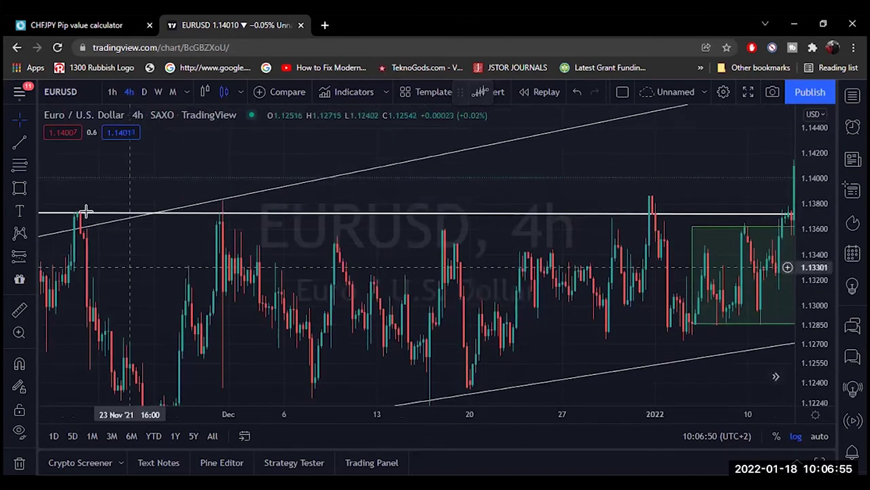
scroll(74, 214, left, 2)
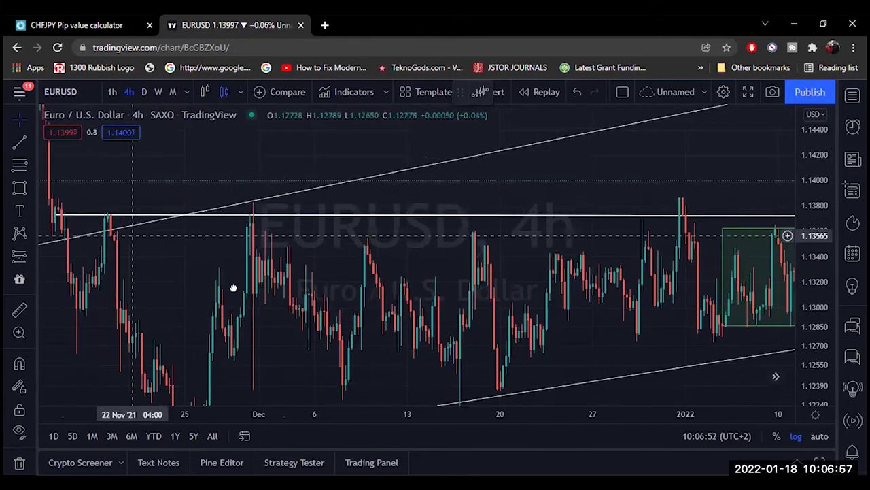
Step: Draw a narrow green rectangle around the white level, spanning 1.13759 to 1.13540 from 11 January to 8 February 2022
scroll(485, 230, right, 5)
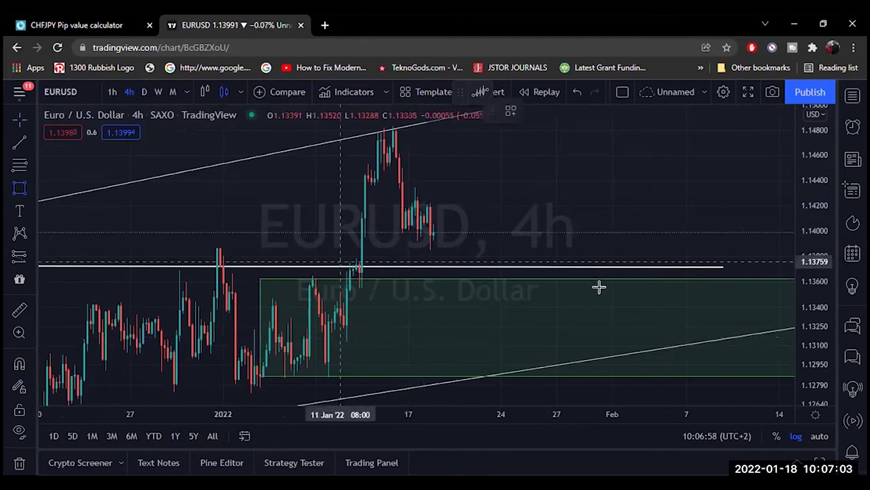
drag(344, 262, 538, 289)
drag(712, 288, 714, 289)
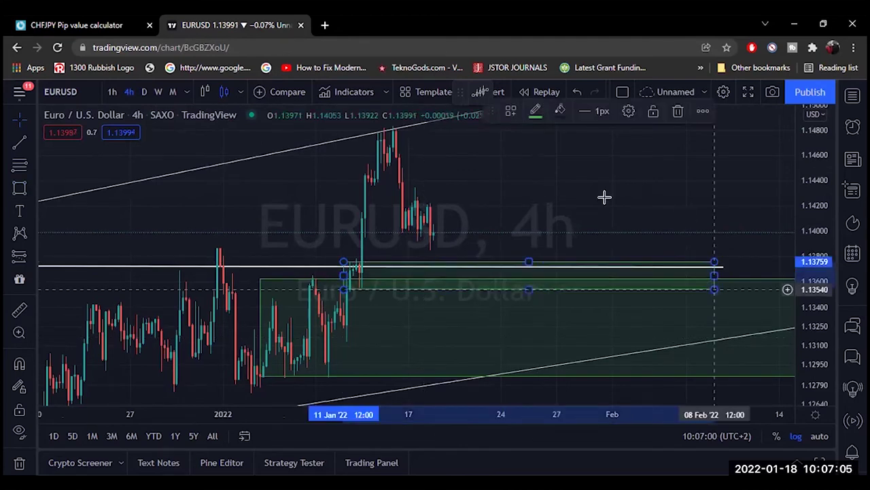
click(638, 219)
Step: Draw a zigzag path arrow from late December 2021 rising above the white level, pulling back to it, and ending at about 1.1502
scroll(366, 407, left, 3)
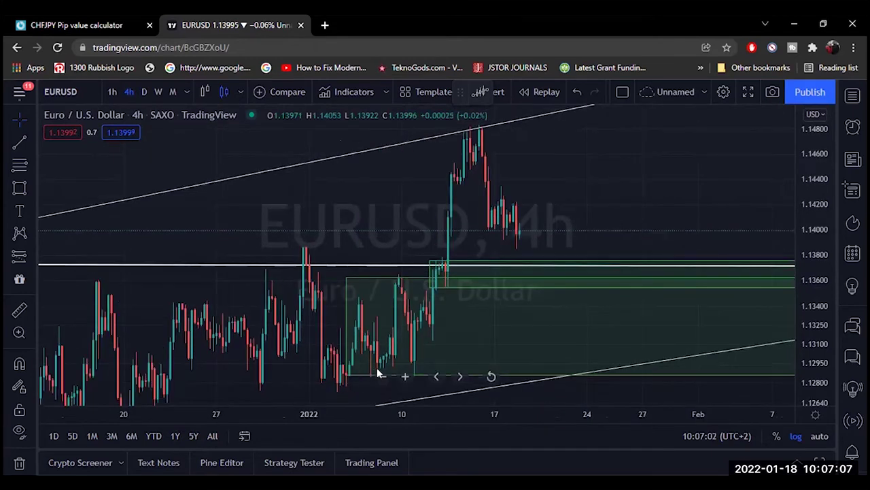
scroll(451, 198, down, 4)
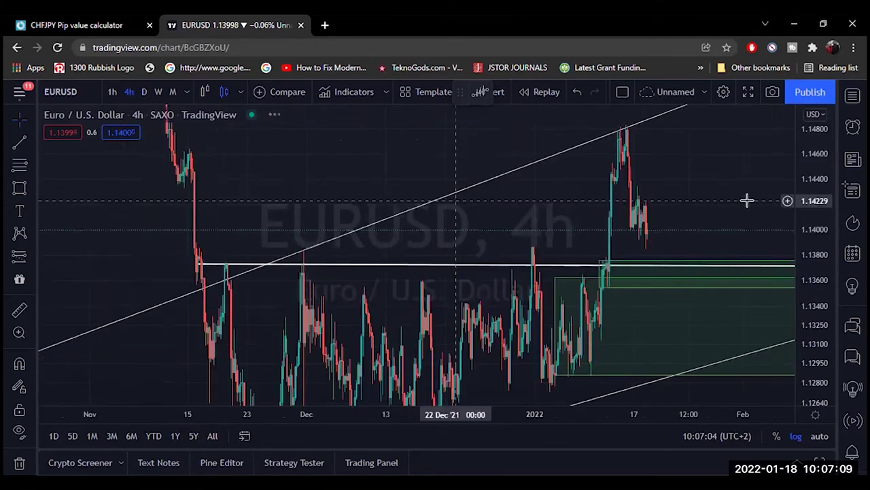
scroll(747, 201, right, 2)
drag(829, 264, 465, 272)
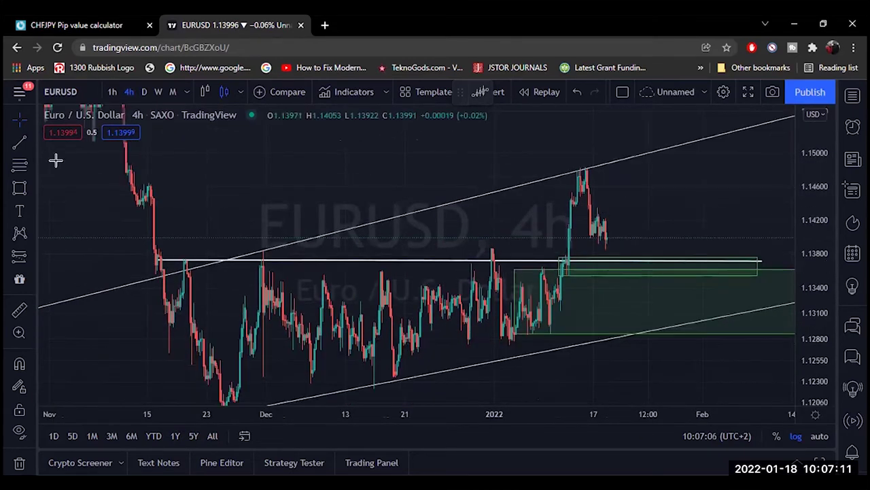
click(27, 188)
click(67, 288)
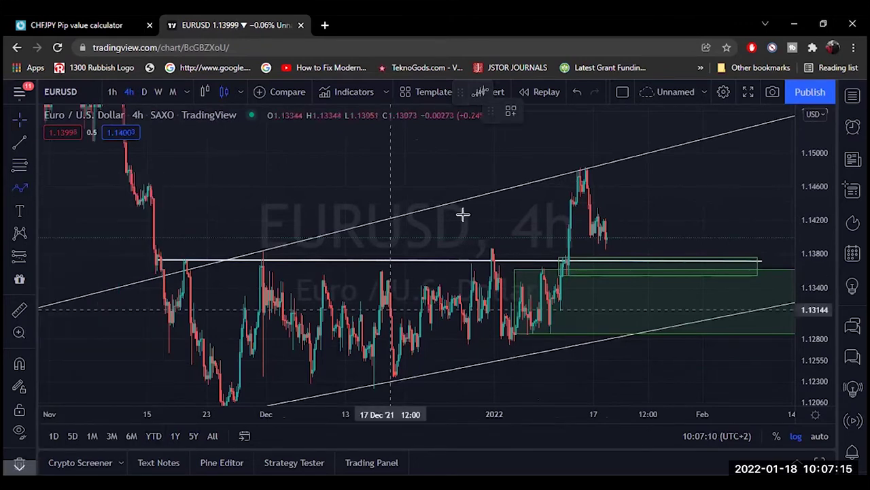
click(432, 310)
click(467, 219)
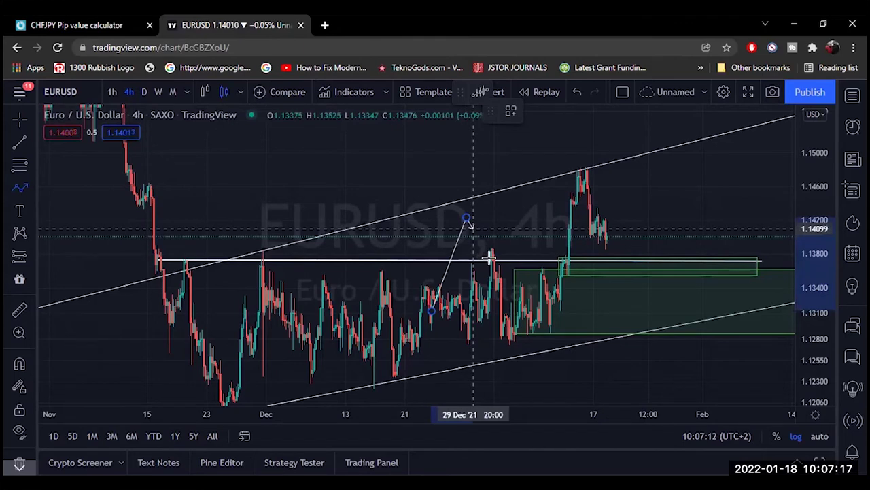
click(490, 258)
click(577, 151)
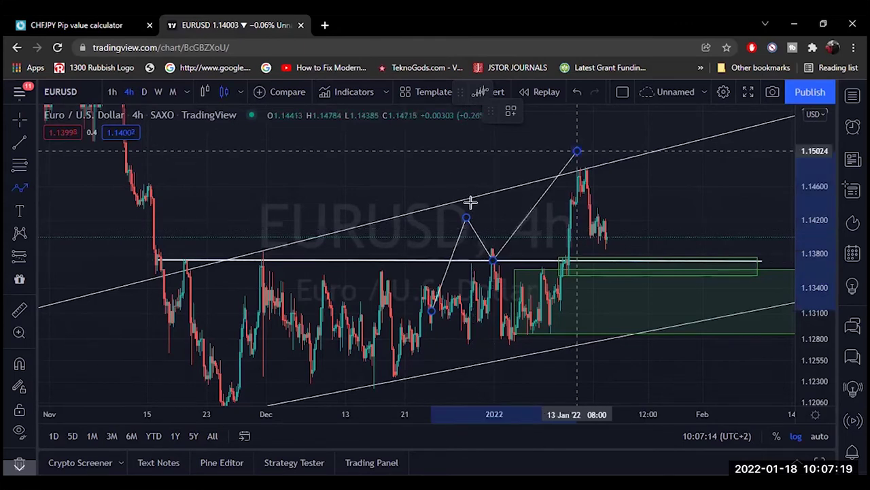
key(Escape)
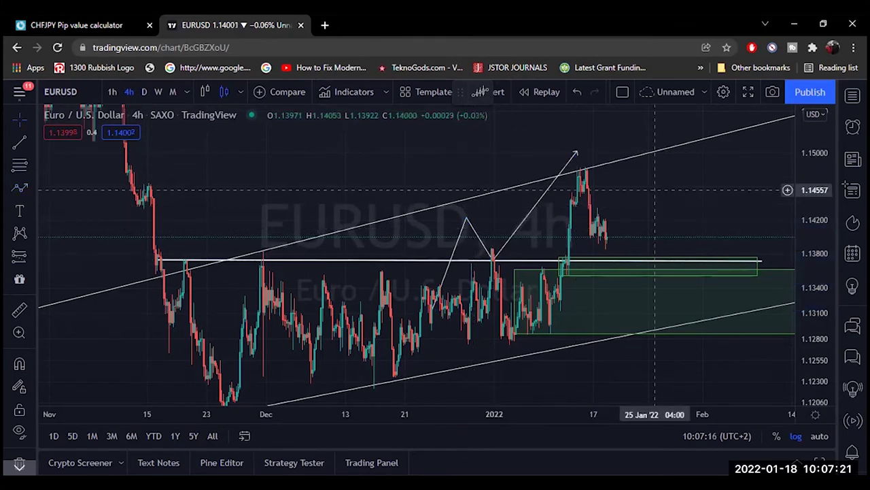
Step: Draw a second path from the narrow green zone up to 1.14798, back down to the zone's top, and up to about 1.153
drag(122, 217, 70, 239)
click(20, 189)
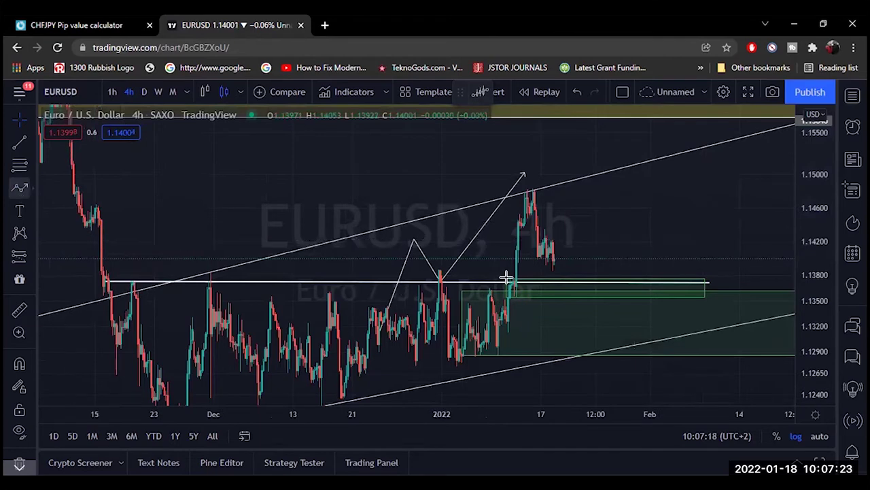
click(520, 238)
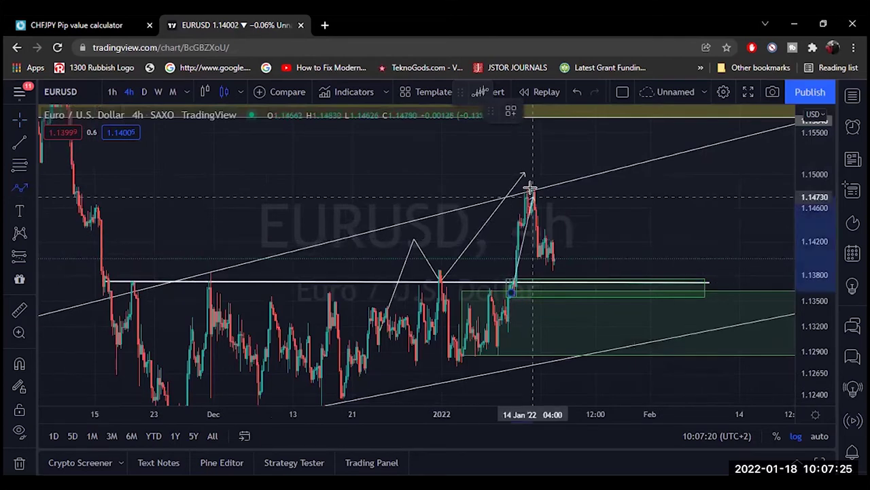
click(532, 190)
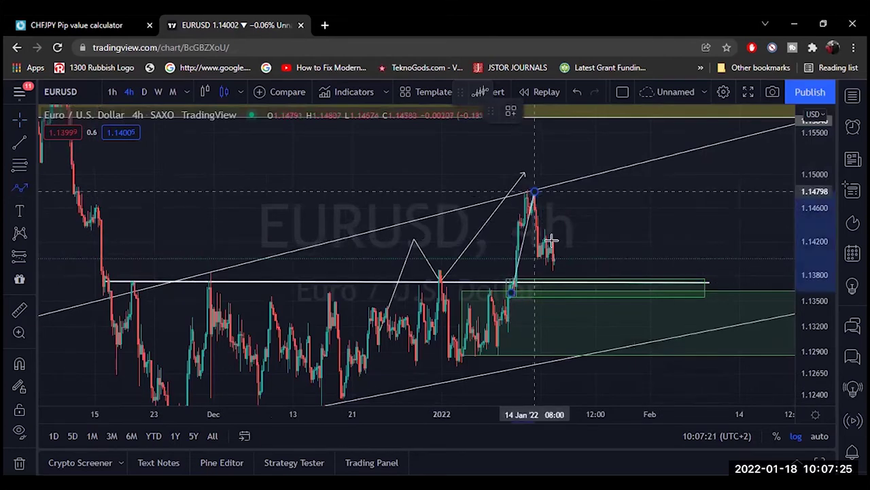
click(558, 277)
click(610, 150)
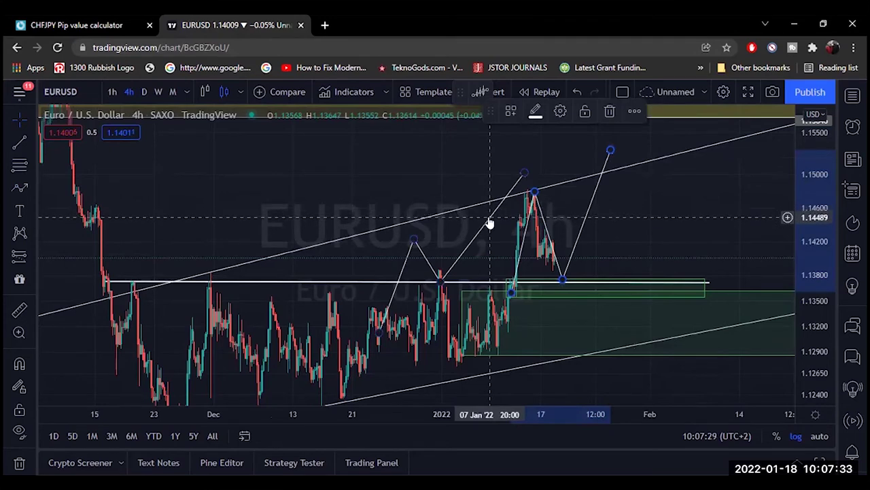
Step: Delete both zigzag path arrows from the 4-hour chart
click(594, 244)
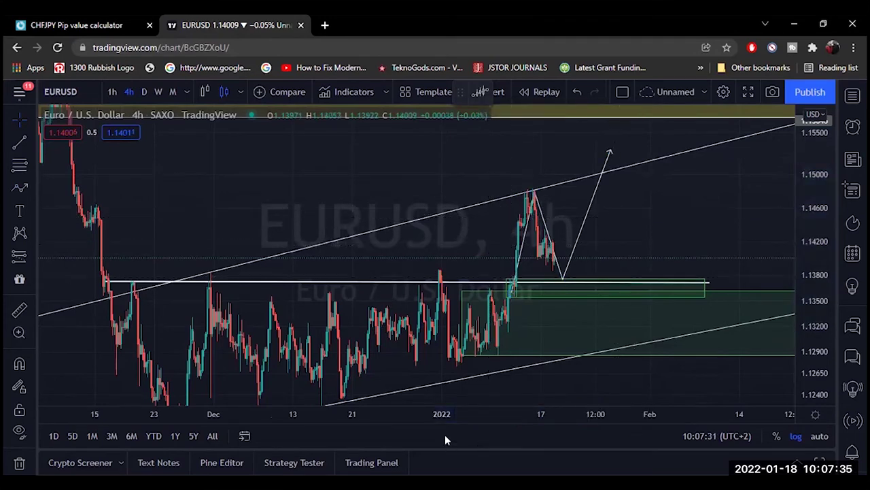
click(402, 378)
click(403, 377)
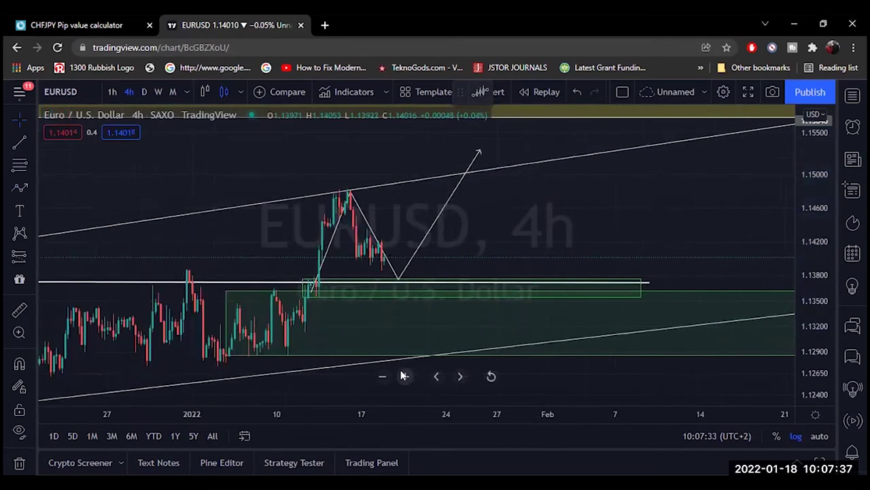
click(402, 376)
scroll(704, 216, down, 1)
scroll(703, 216, up, 5)
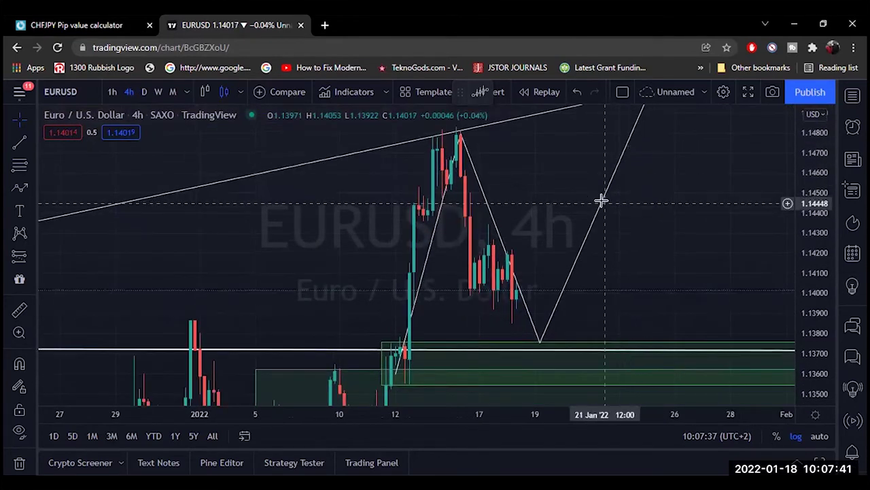
key(Delete)
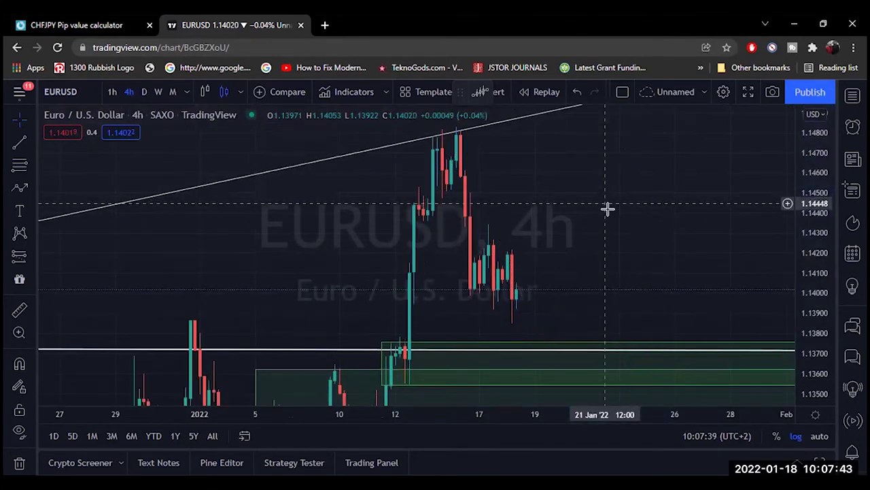
Step: Measure from 1.13747 down to the larger green zone's lower edge with an info line at 7 January 2022, and remove the line
drag(585, 180, 559, 139)
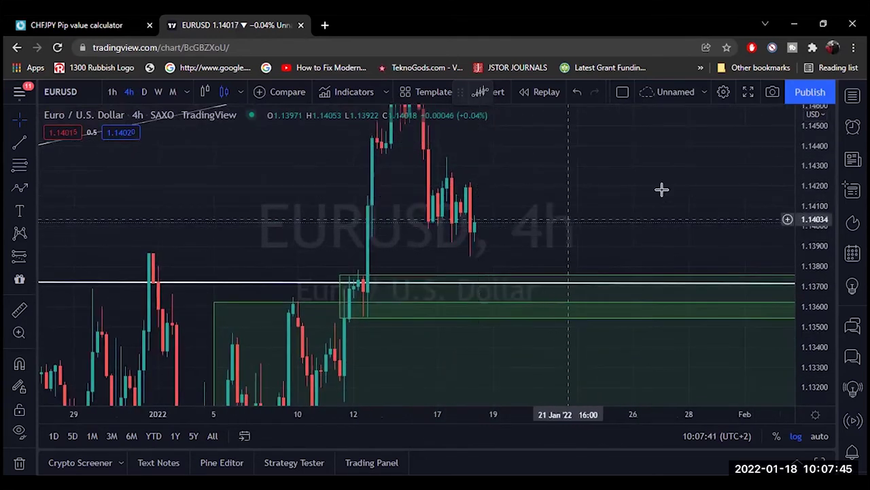
drag(798, 170, 748, 320)
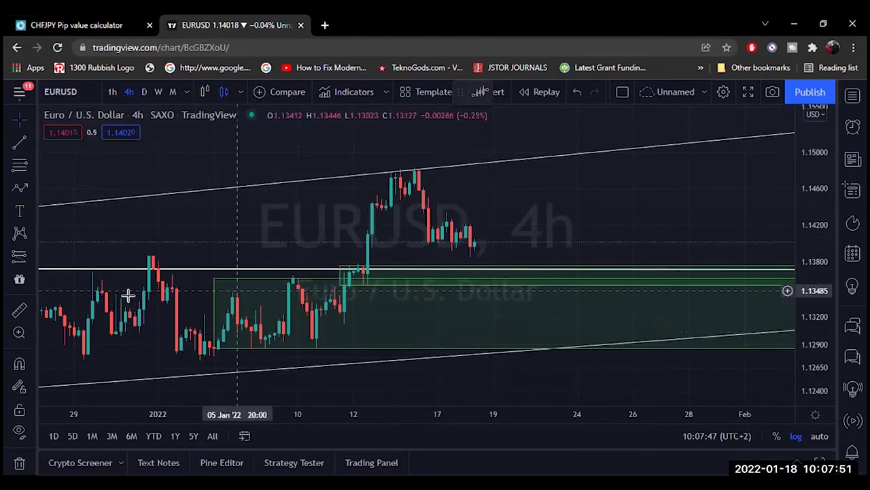
click(457, 267)
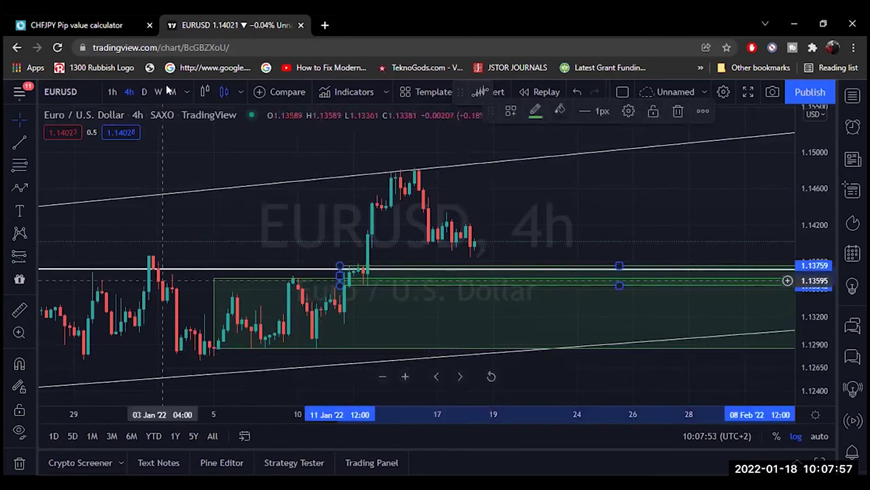
click(31, 144)
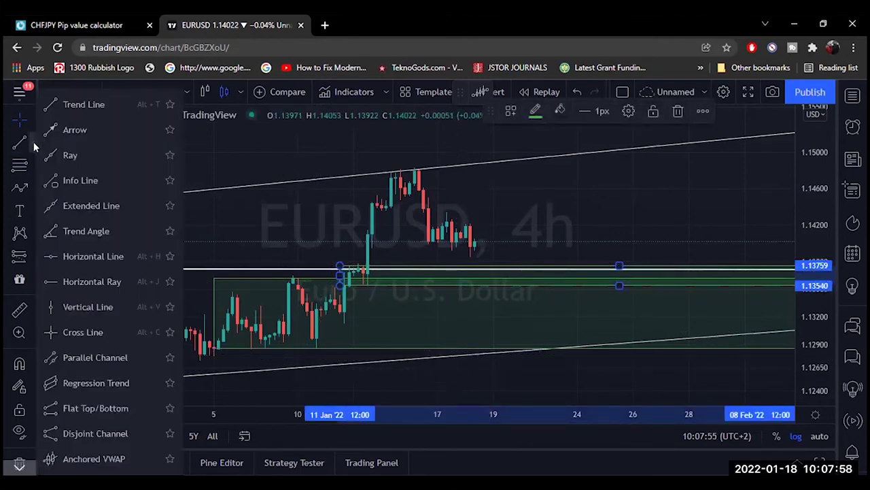
click(87, 173)
click(272, 266)
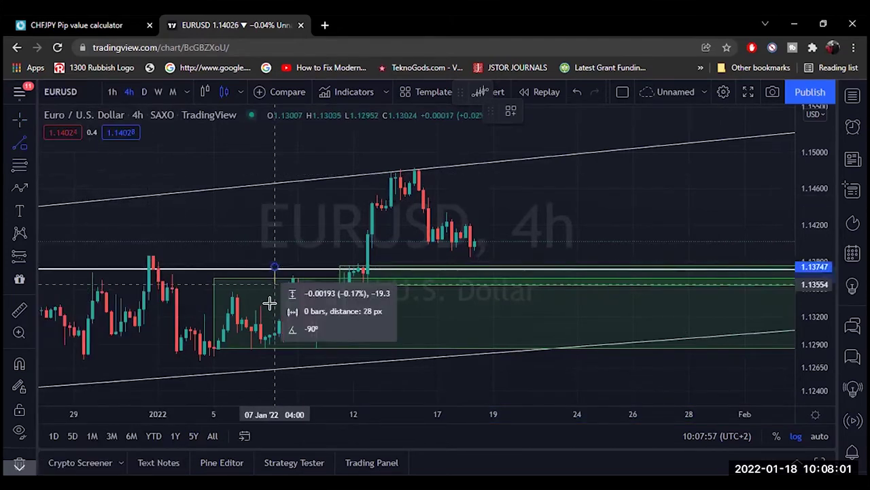
click(271, 349)
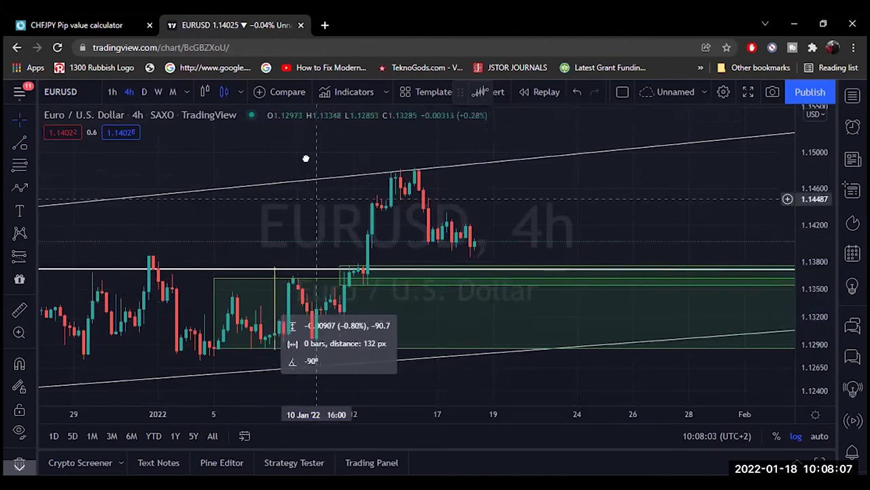
drag(322, 283, 315, 242)
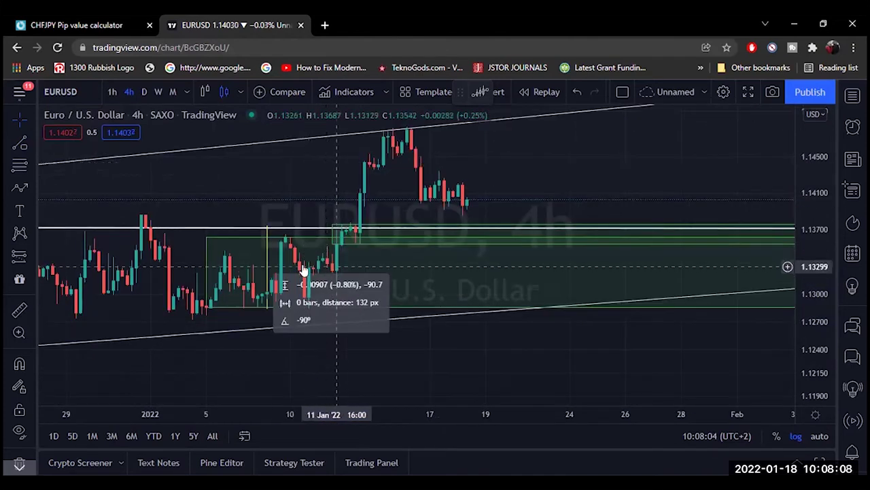
click(266, 256)
key(Delete)
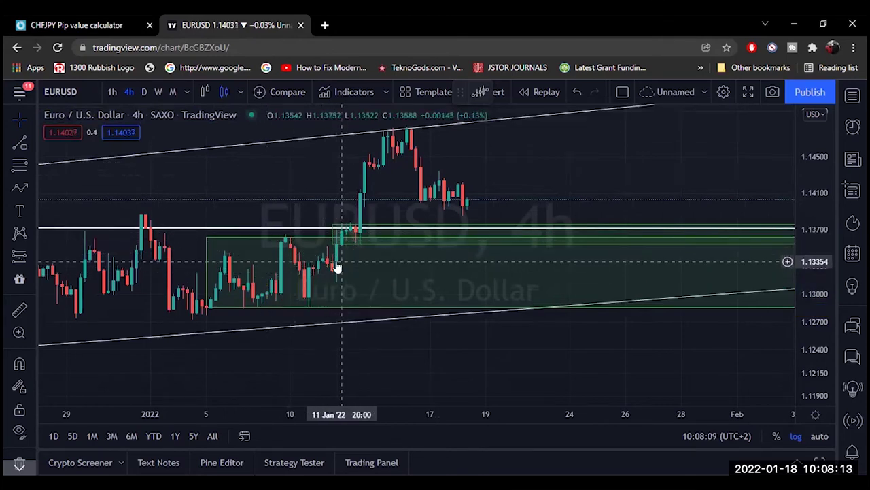
Step: Extend the narrow green rectangle down to 1.13135 with its start at 11 January 2022 08:00, and delete the larger green rectangle
drag(328, 242, 327, 281)
click(224, 236)
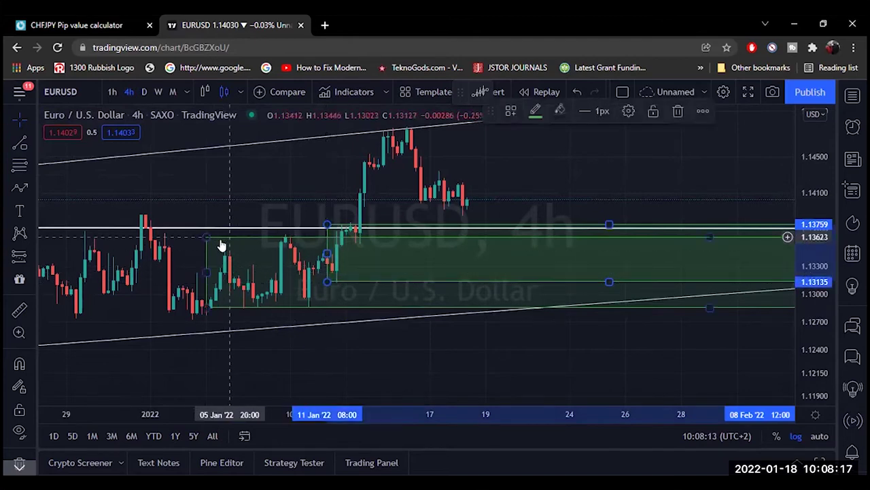
key(Delete)
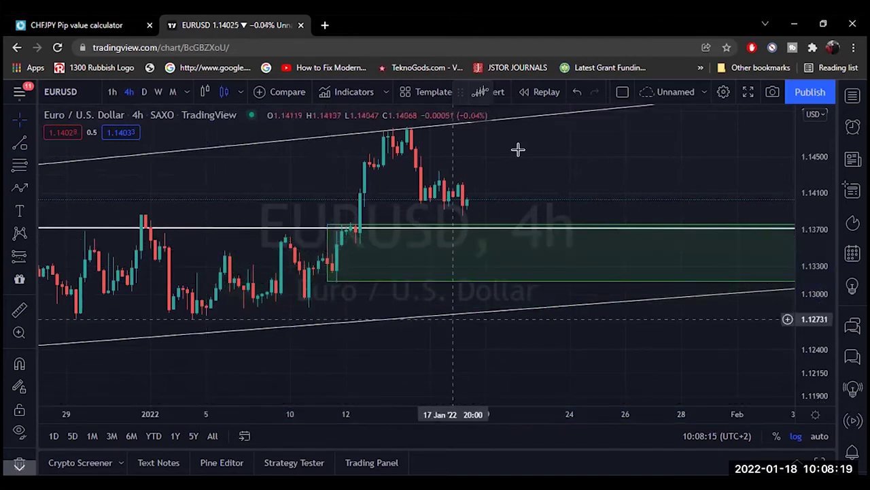
drag(418, 267, 388, 319)
drag(483, 224, 345, 317)
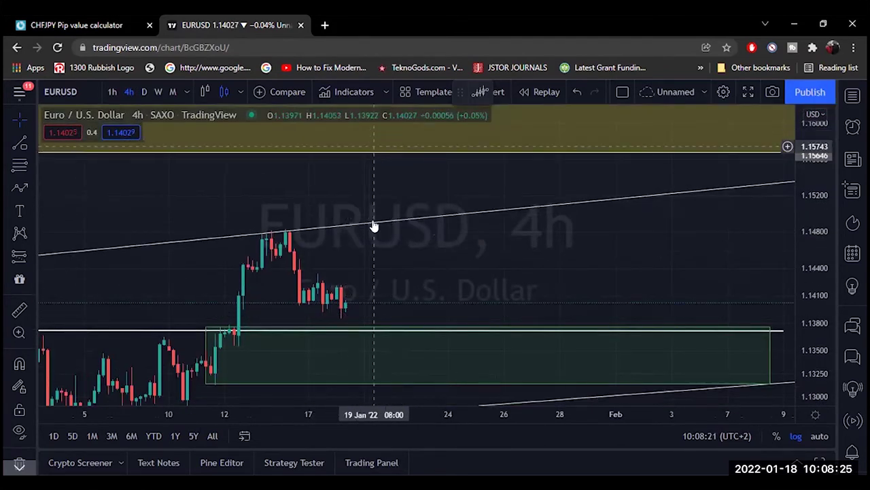
click(379, 377)
click(379, 378)
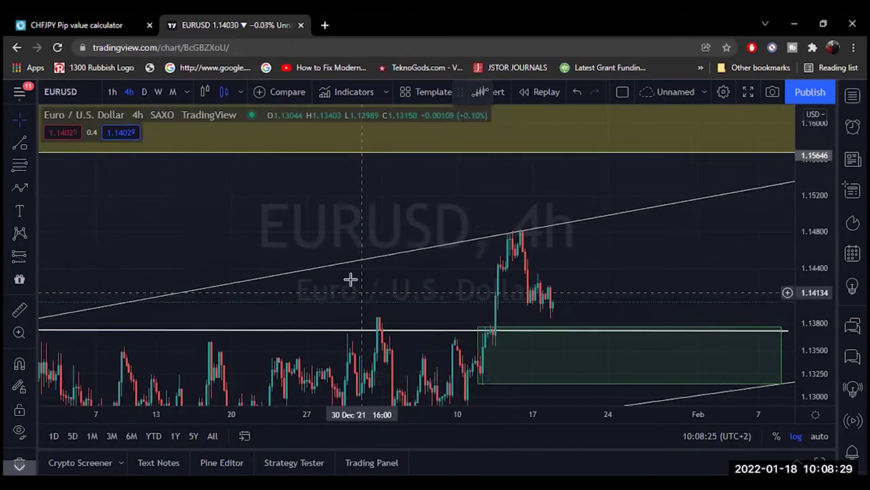
Step: Switch the EURUSD chart to the 1-hour timeframe and bring the latest candles and green zone into closer view
drag(349, 281, 143, 194)
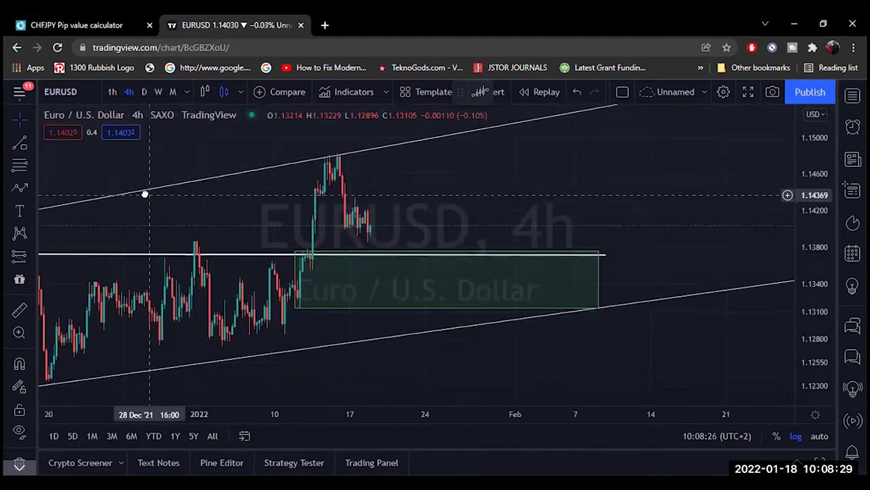
click(112, 92)
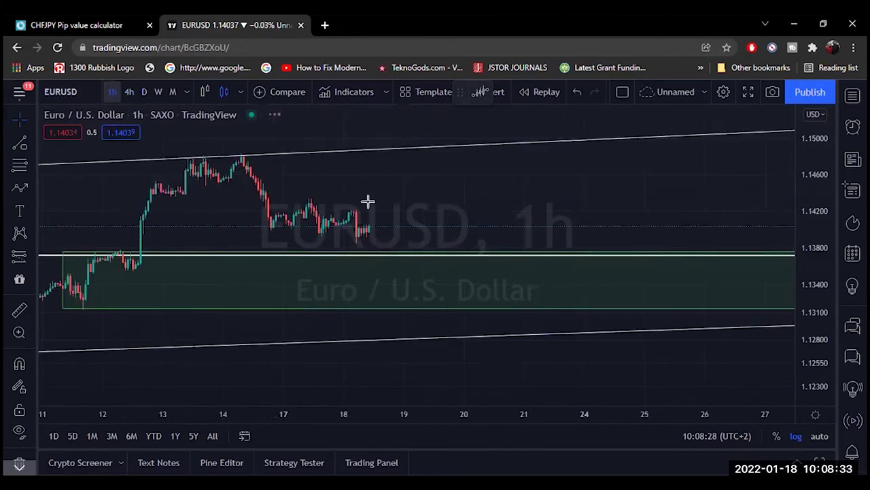
scroll(760, 291, left, 3)
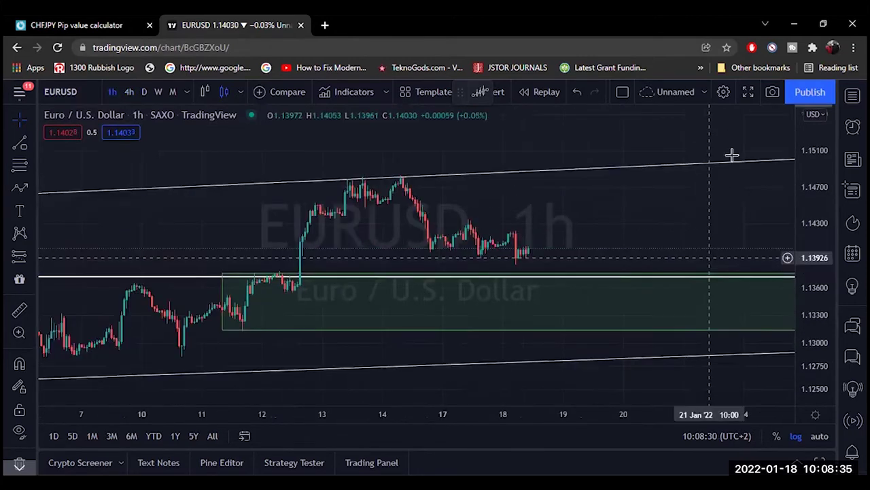
drag(781, 279, 563, 270)
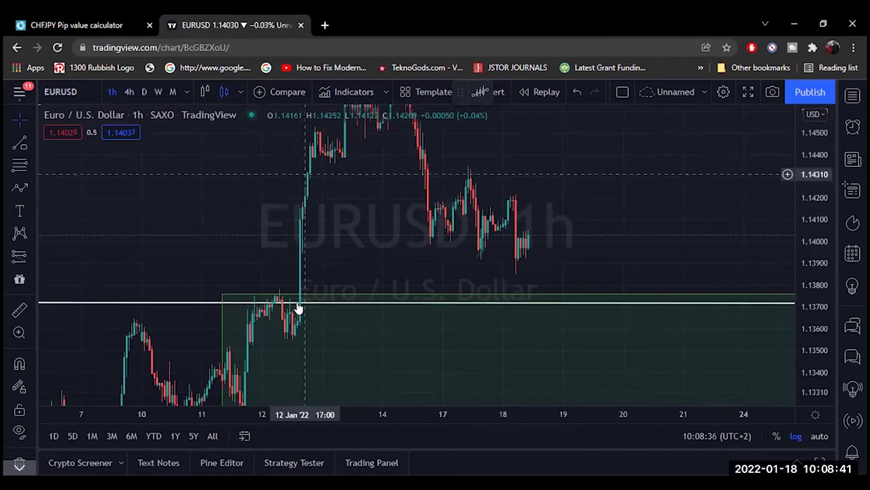
Step: Examine how price reacted at the thick white horizontal line on the 1-hour chart back to mid-November 2021
click(158, 304)
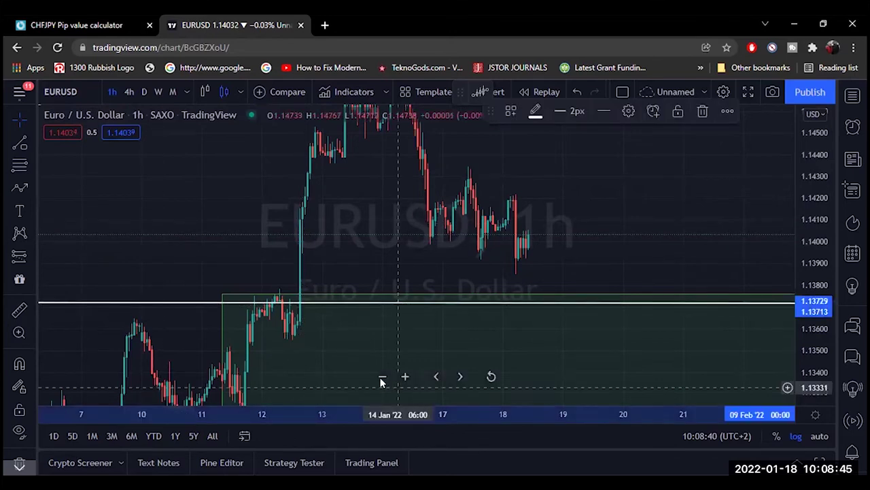
click(380, 379)
click(381, 378)
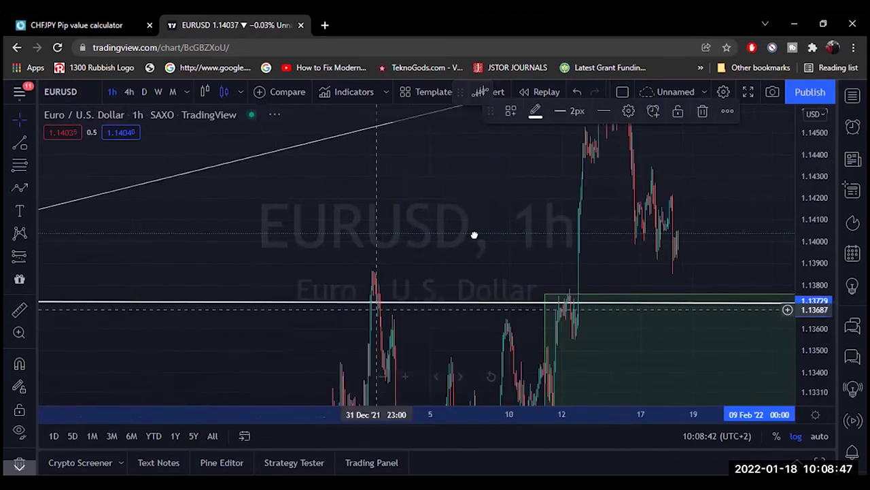
scroll(496, 235, left, 2)
scroll(435, 319, left, 5)
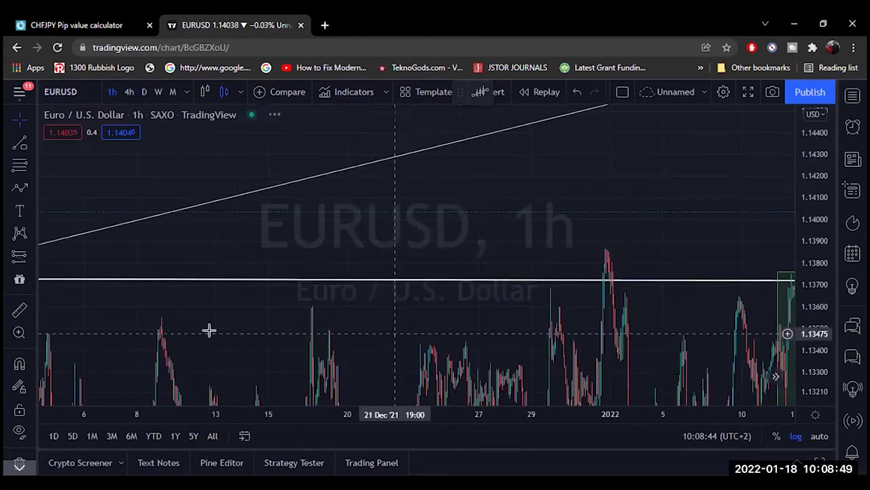
scroll(502, 314, left, 5)
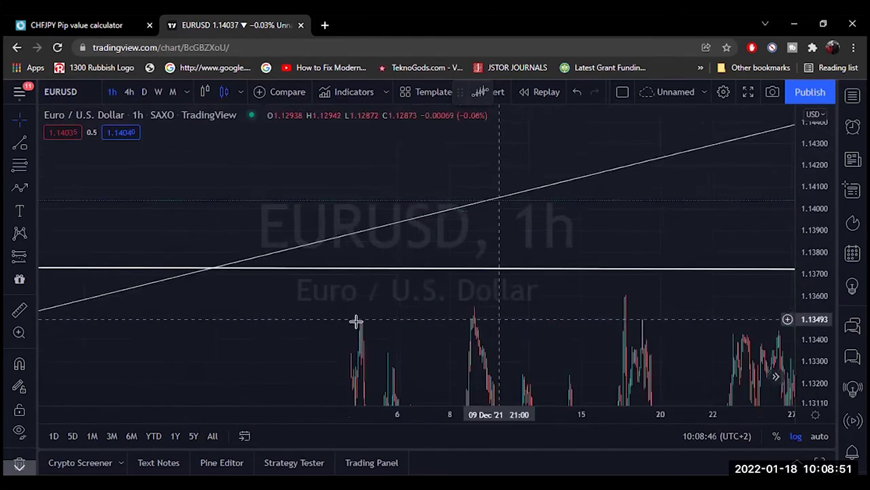
scroll(320, 323, left, 1)
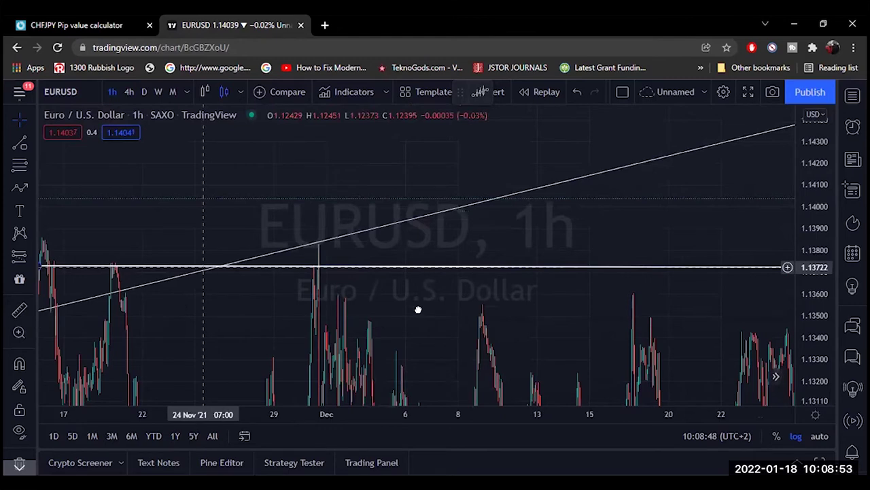
scroll(418, 307, left, 5)
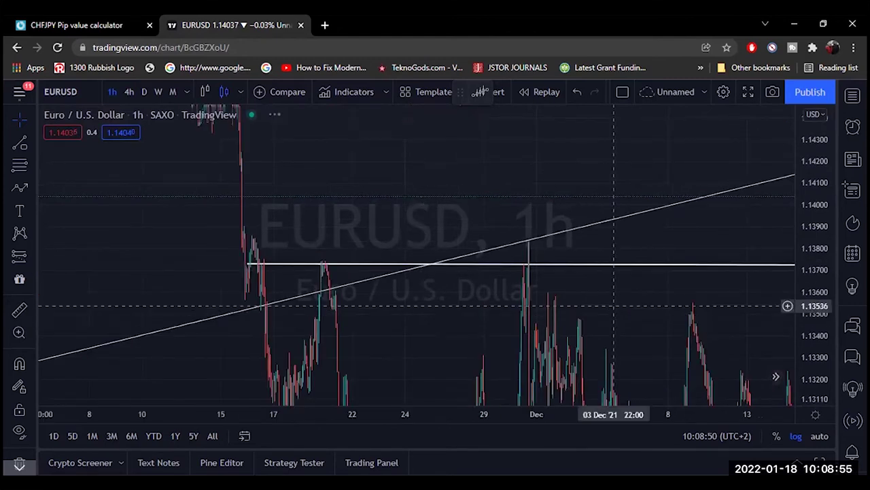
scroll(252, 301, right, 15)
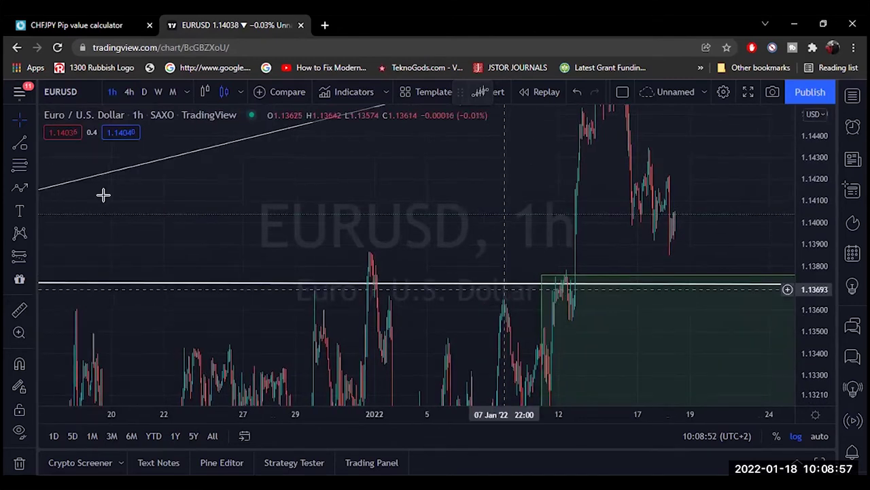
Step: Raise the green rectangle's lower edge to 1.13543 and set its start to 11 January 2022 22:00
scroll(211, 317, right, 10)
drag(212, 316, 224, 229)
drag(270, 331, 250, 393)
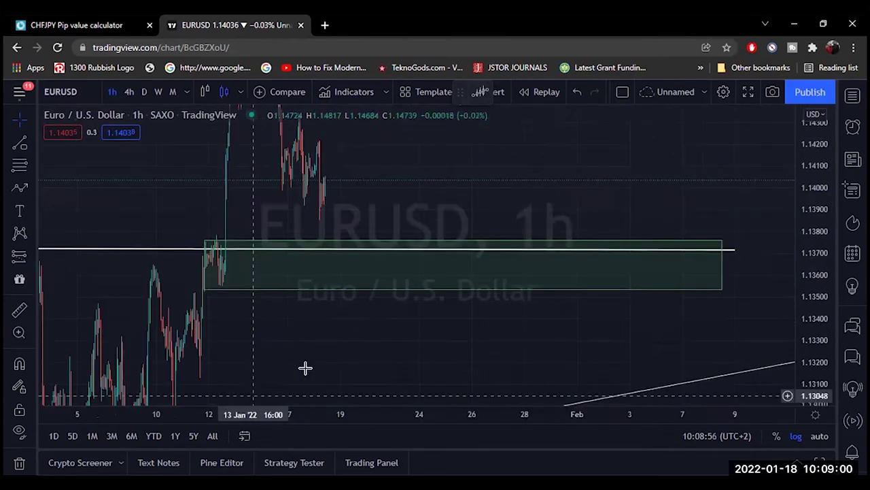
click(405, 376)
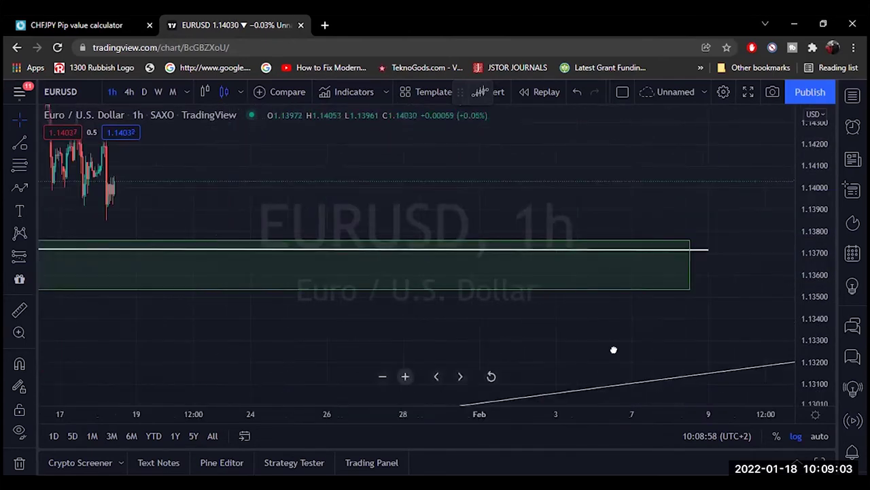
drag(614, 350, 789, 325)
click(787, 397)
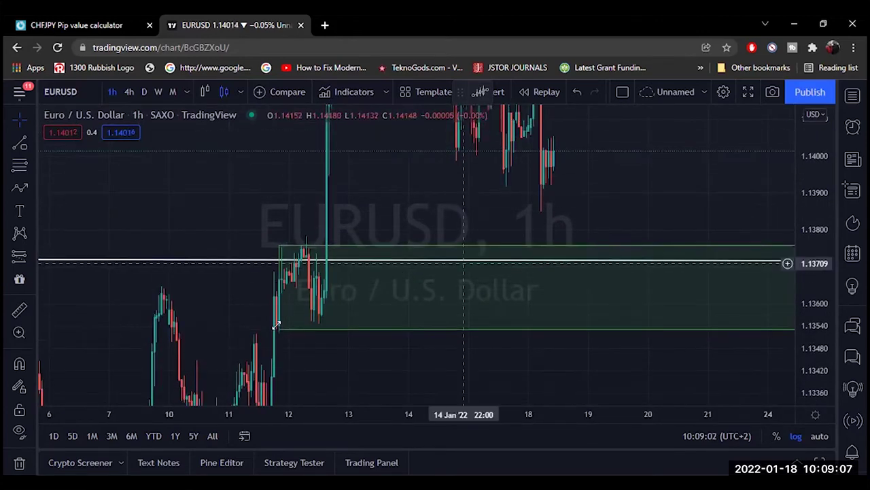
click(282, 322)
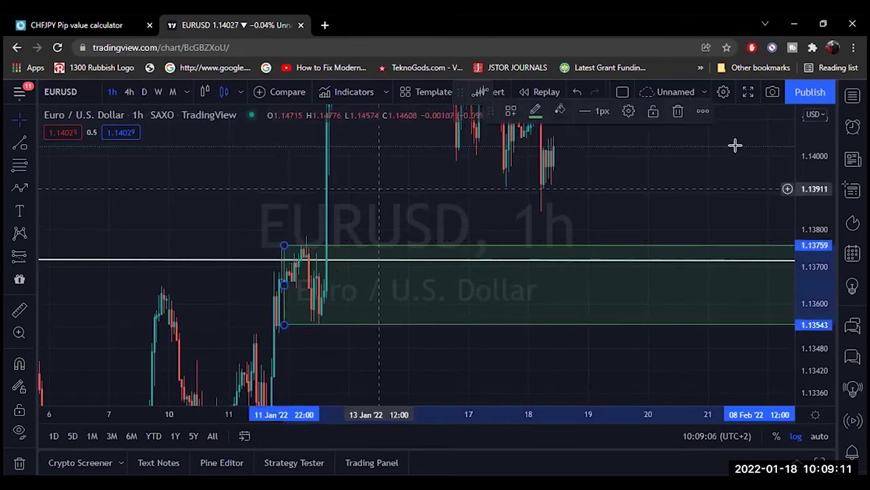
drag(734, 144, 657, 227)
drag(810, 285, 808, 298)
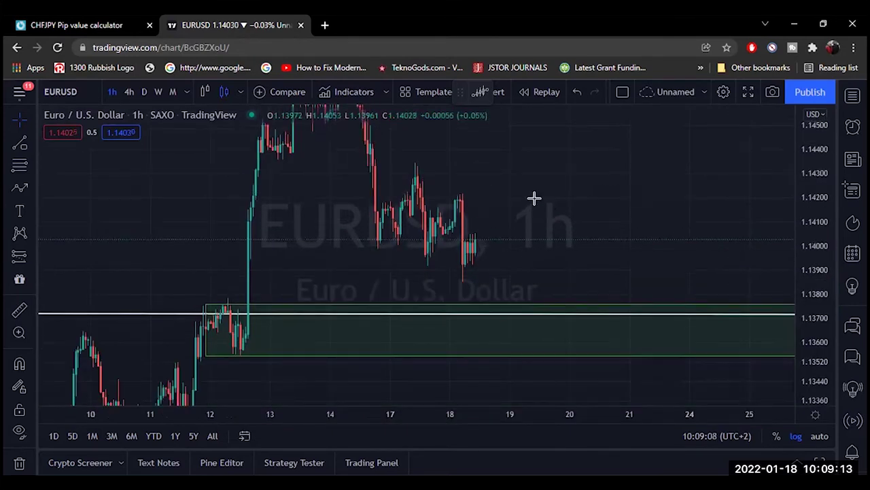
Step: Sketch a path from the last candle down to the white line, up to about 1.142, down to 1.1404 and up to 1.15, and delete it
click(20, 187)
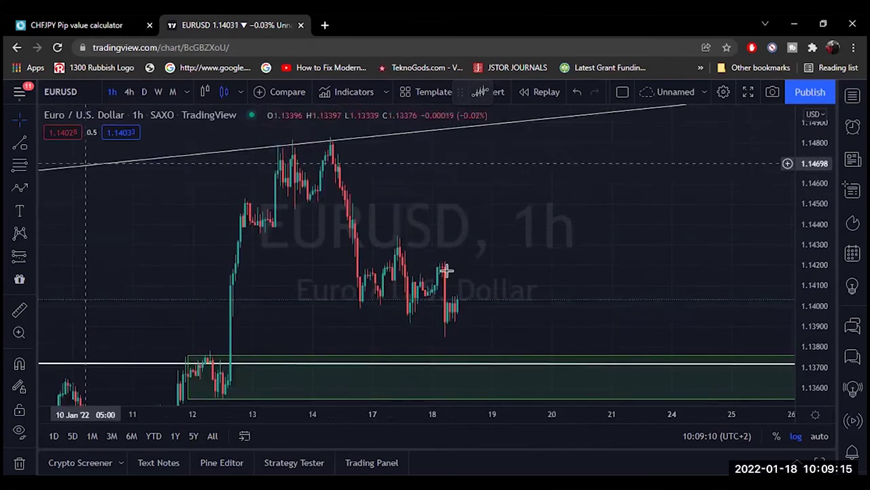
click(478, 353)
click(482, 361)
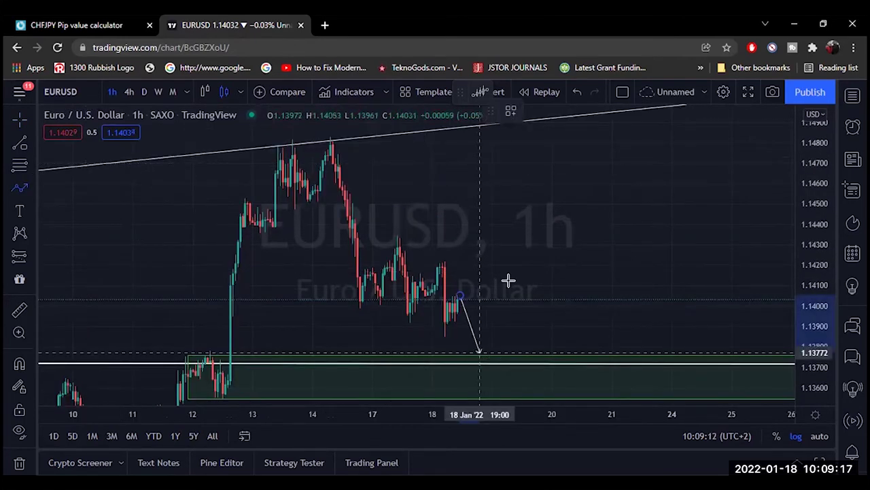
click(510, 291)
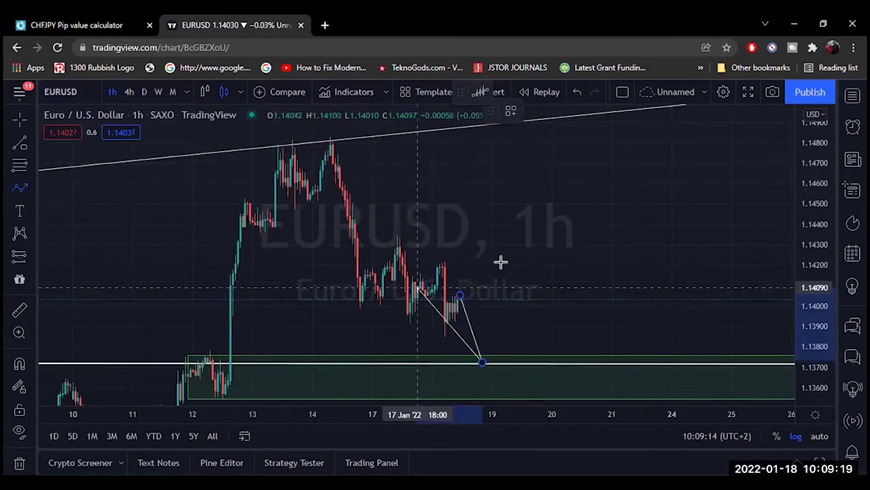
click(540, 297)
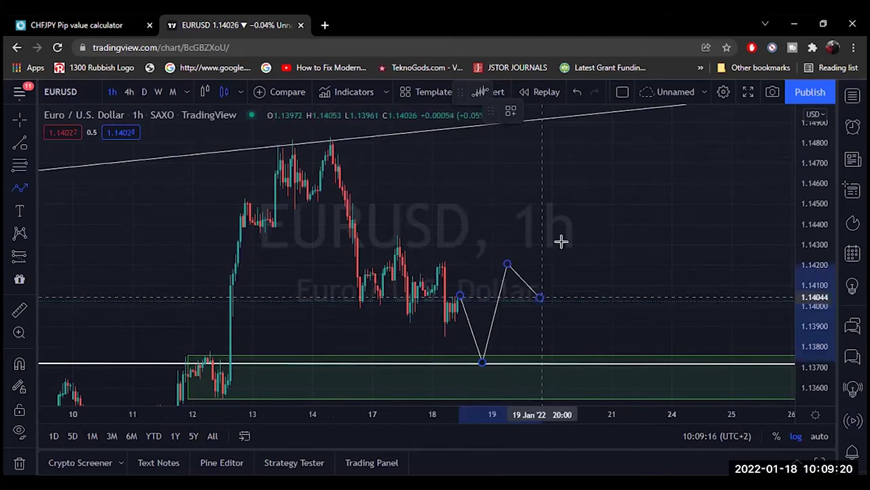
click(579, 204)
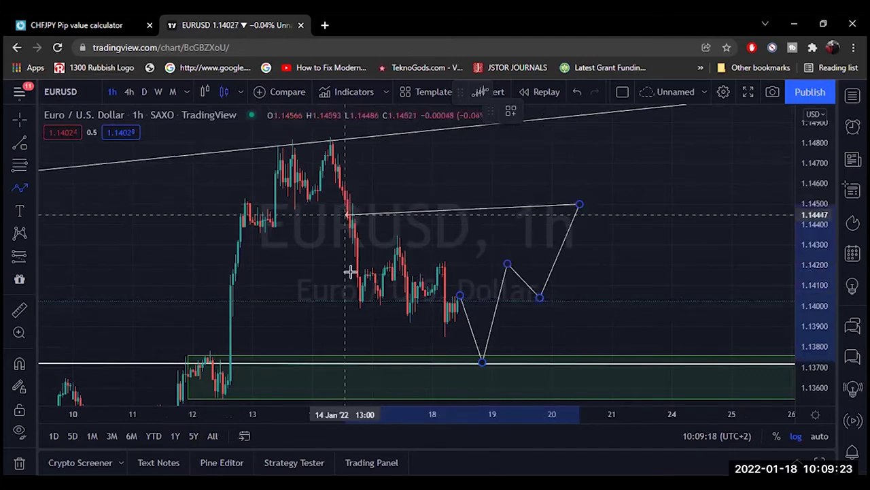
click(340, 163)
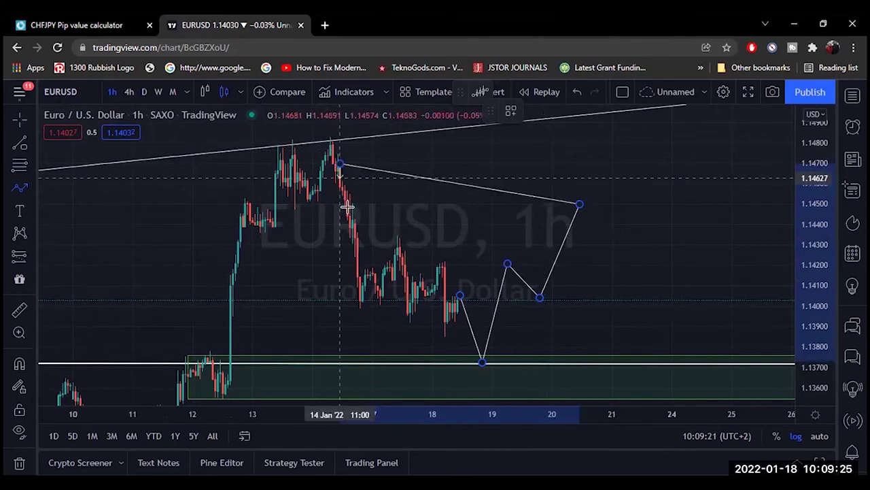
double_click(623, 108)
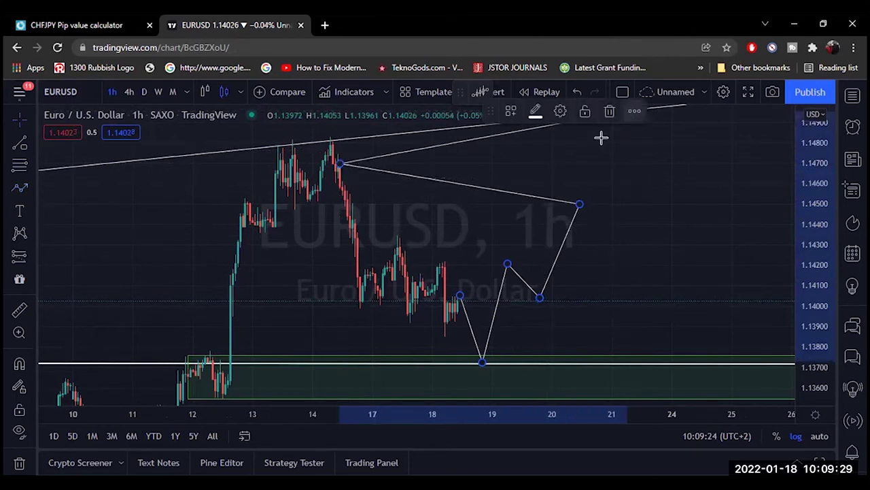
key(Delete)
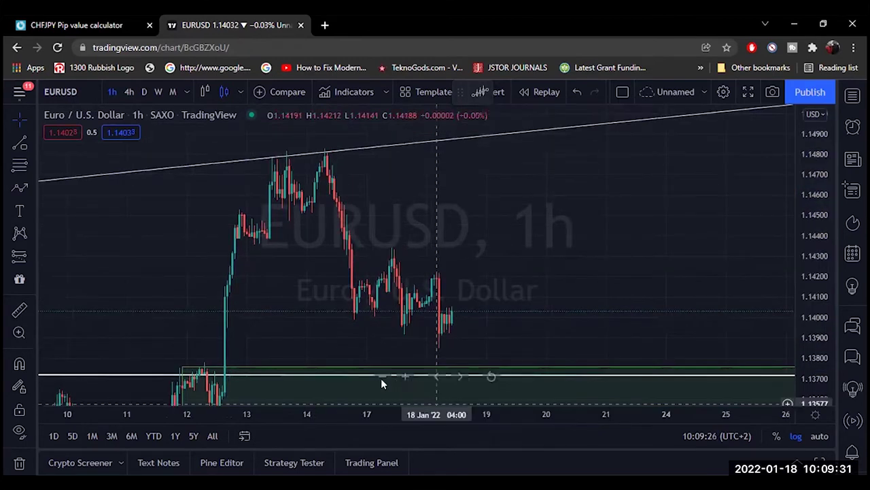
Step: Examine the 1-hour chart from the narrowed green zone up the channel to the yellow SELL zone above 1.15646
drag(445, 352, 633, 241)
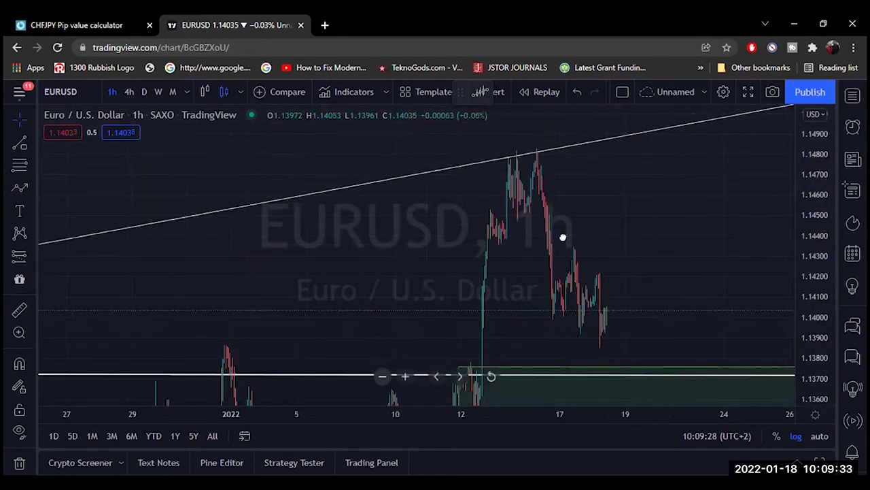
drag(562, 238, 583, 243)
scroll(734, 250, down, 2)
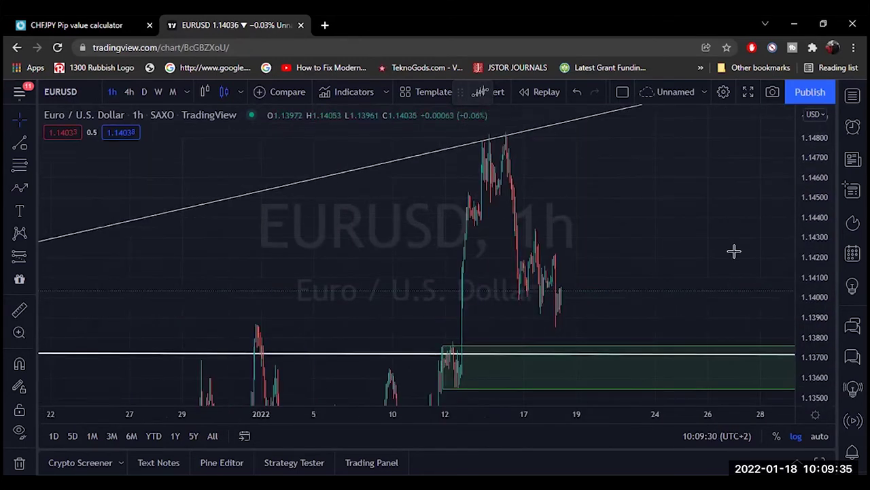
scroll(733, 251, down, 1)
scroll(599, 246, down, 2)
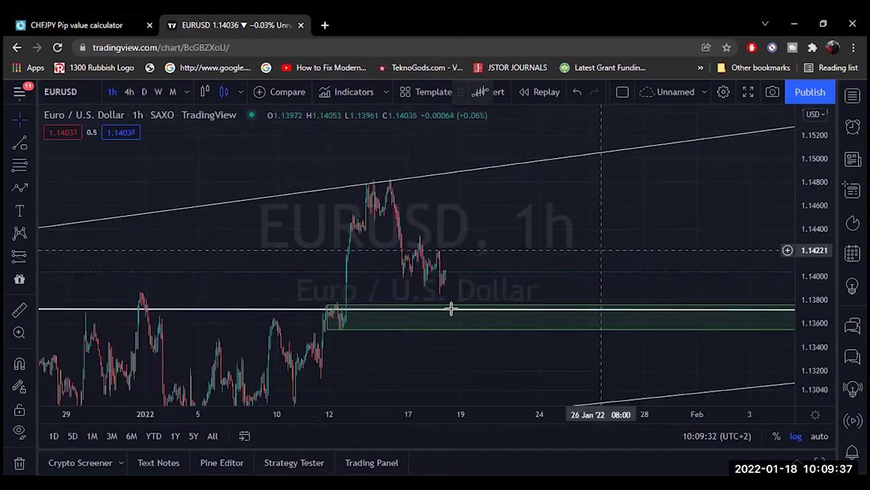
drag(451, 310, 412, 331)
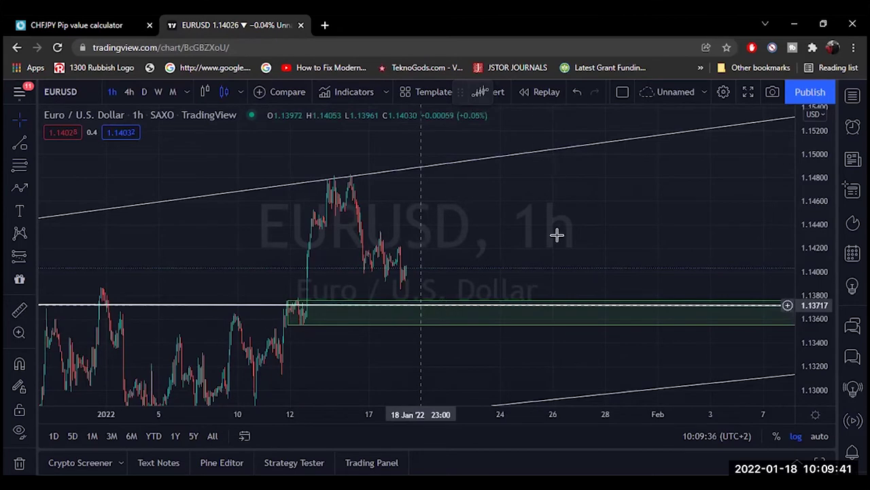
drag(500, 202, 155, 406)
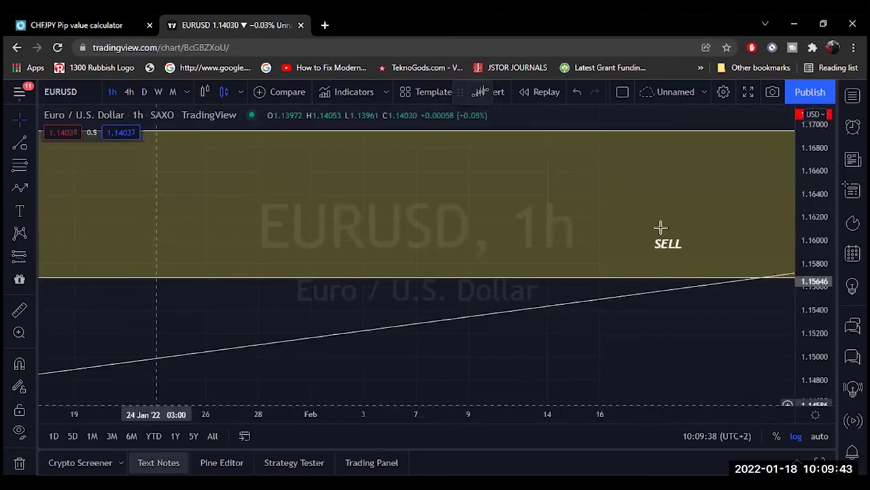
drag(660, 227, 654, 242)
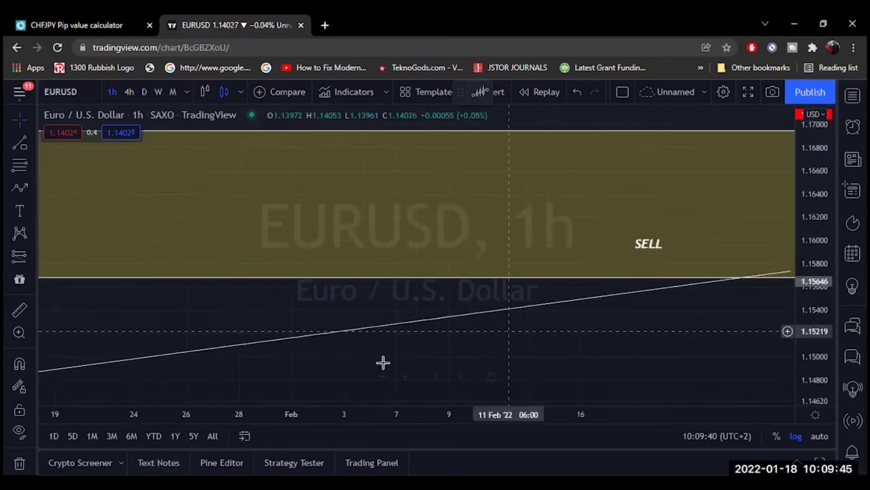
drag(383, 363, 388, 355)
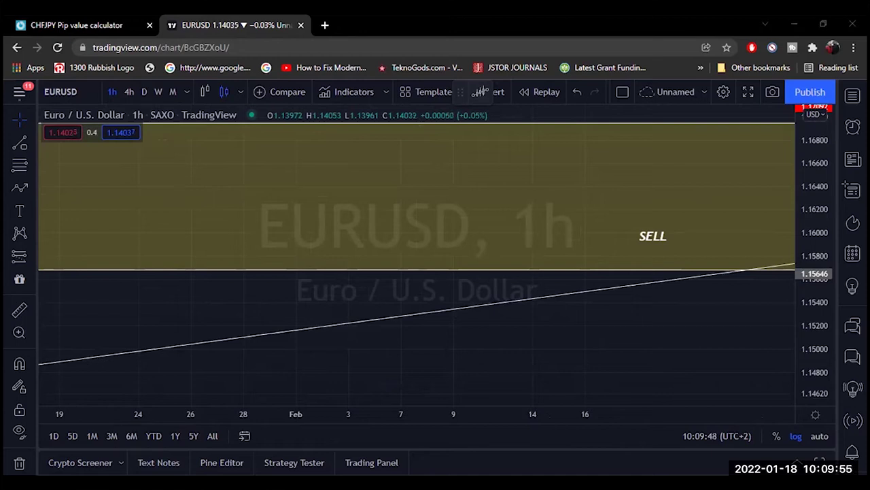
Step: Switch to the Excel workbook's EUR sheet and review non-commercial % Long and % Short from January 4 2022 back to November 09 2021
key(alt+Tab)
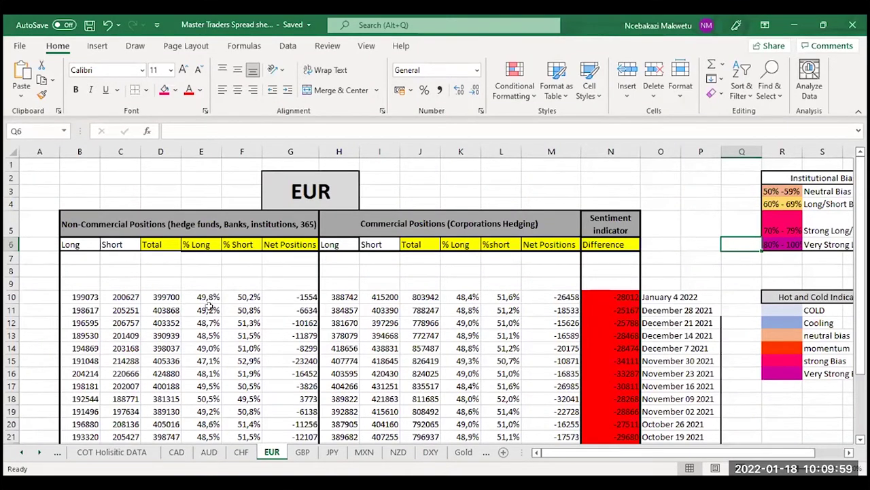
click(192, 295)
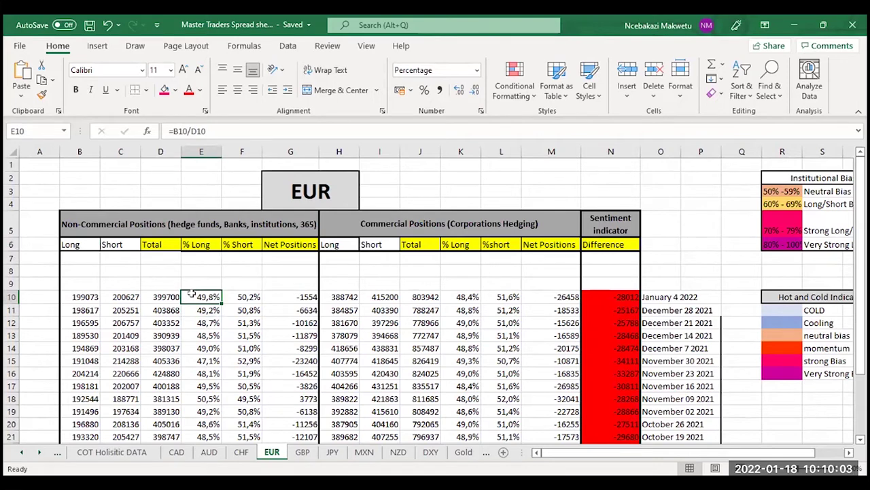
click(229, 277)
drag(186, 295, 250, 364)
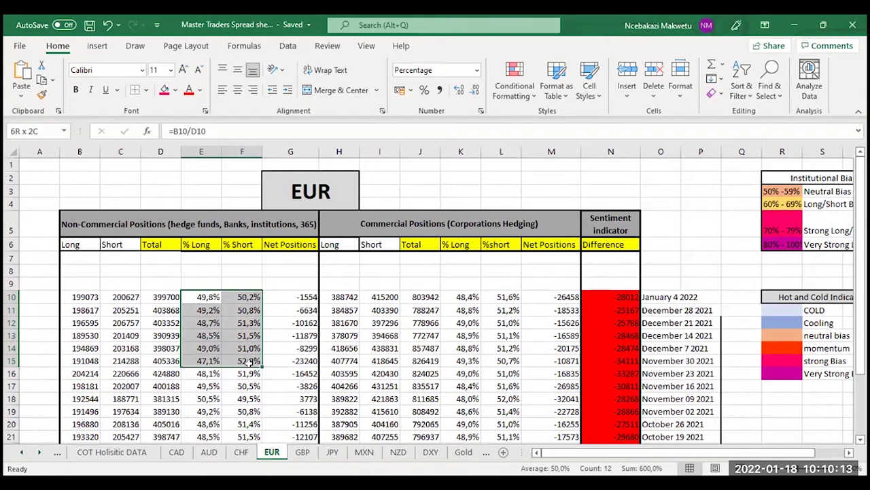
drag(250, 366, 256, 398)
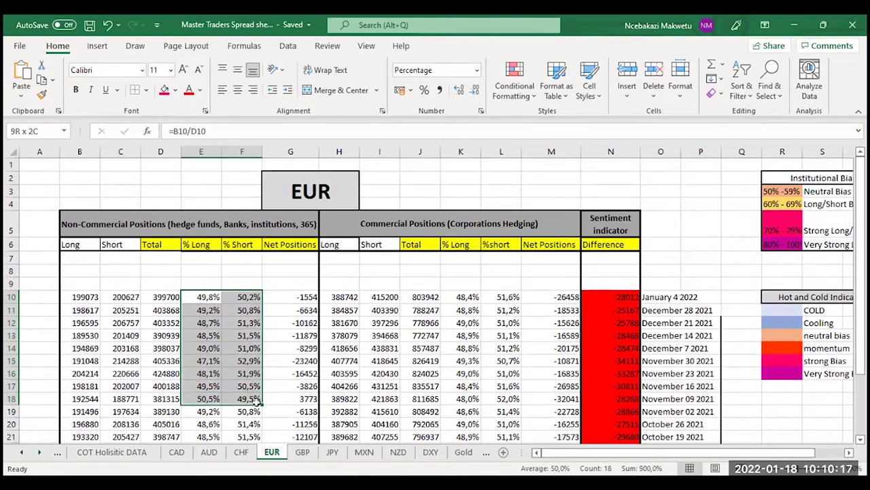
Step: Compare the non-commercial % Long and % Short figures from January 4 2022 back to October 26 2021
drag(256, 395, 202, 297)
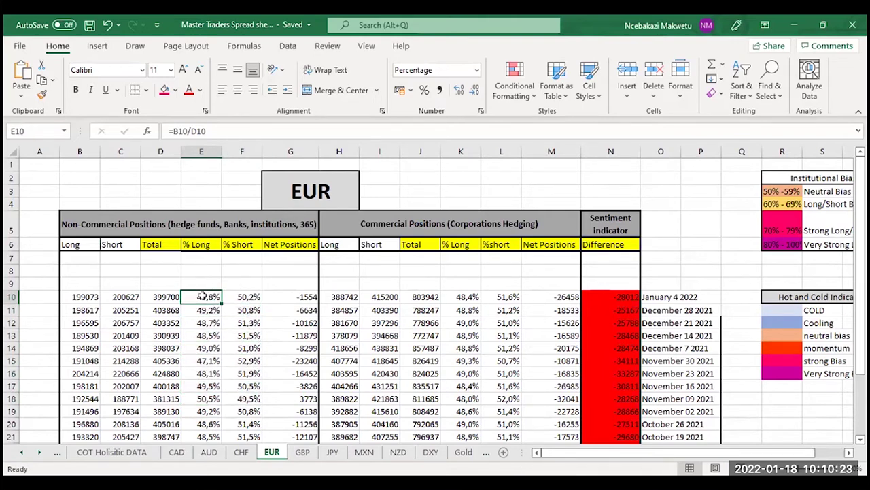
click(240, 297)
click(203, 311)
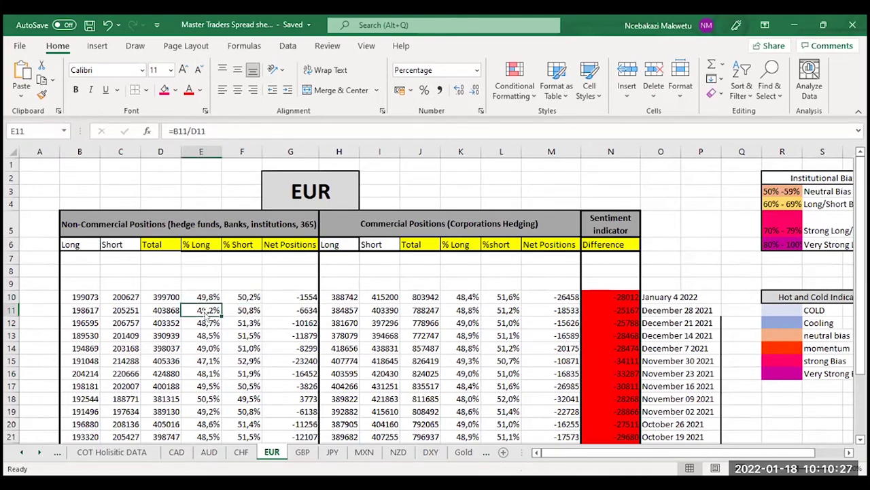
click(195, 295)
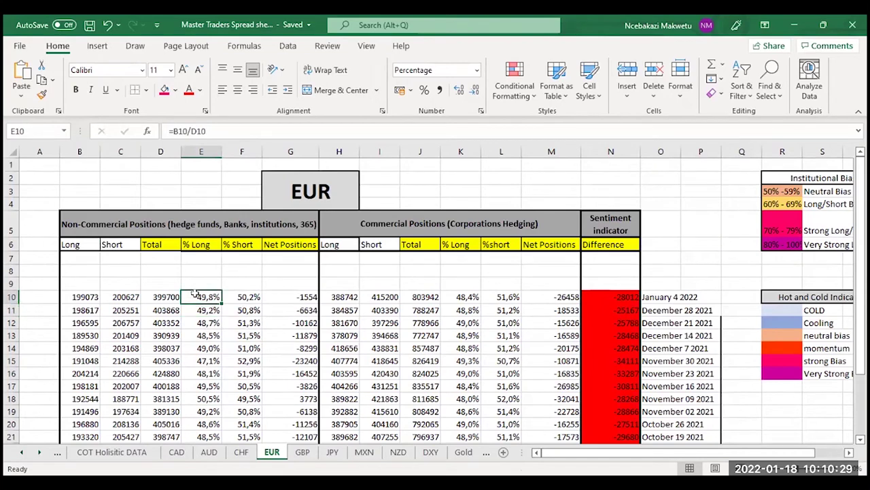
drag(195, 295, 257, 423)
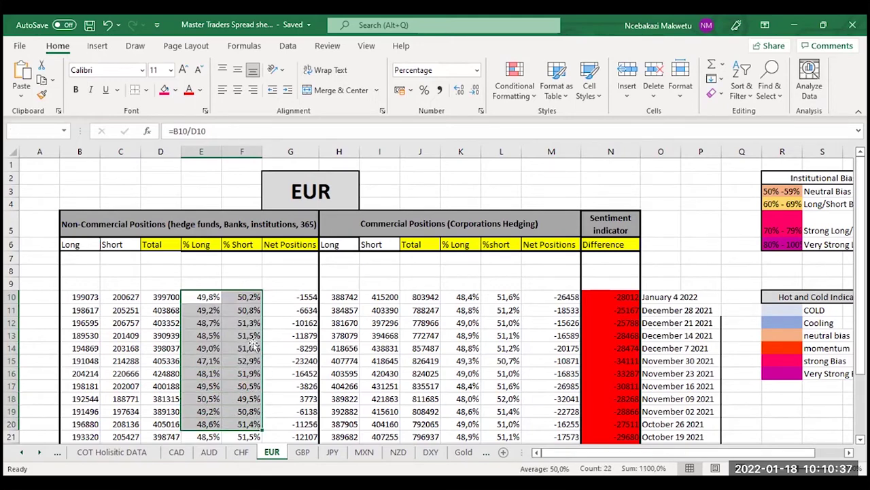
scroll(196, 306, down, 1)
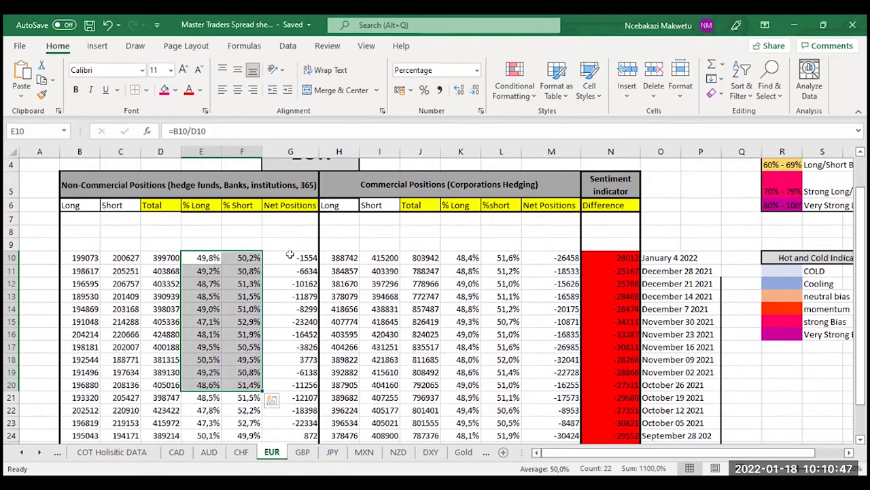
Step: Check the Institutional Bias Indicator's 50% - 59% Neutral Bias band and the report dates from September 07 2021 to January 4 2022
drag(668, 454, 697, 454)
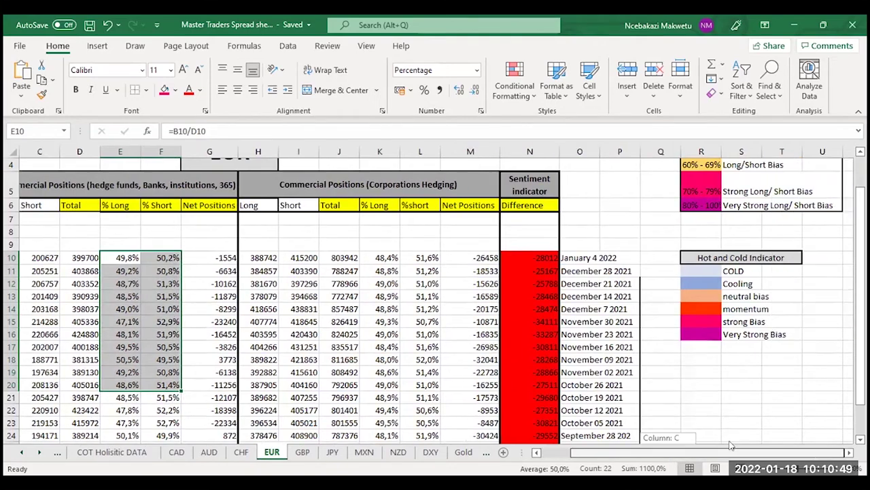
scroll(743, 425, up, 1)
click(707, 191)
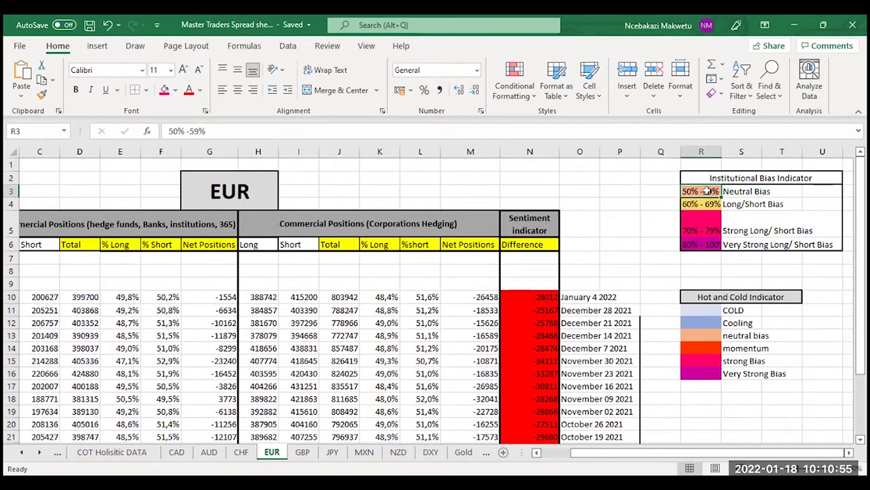
drag(807, 191, 701, 179)
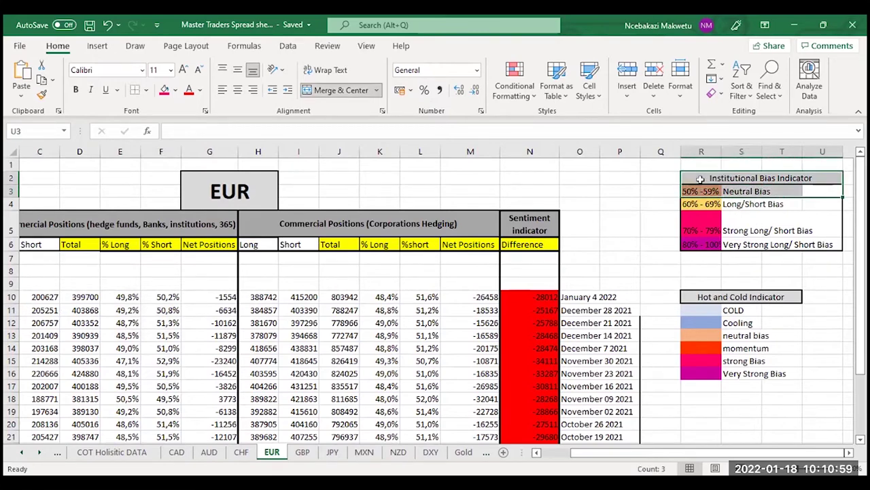
scroll(391, 224, down, 2)
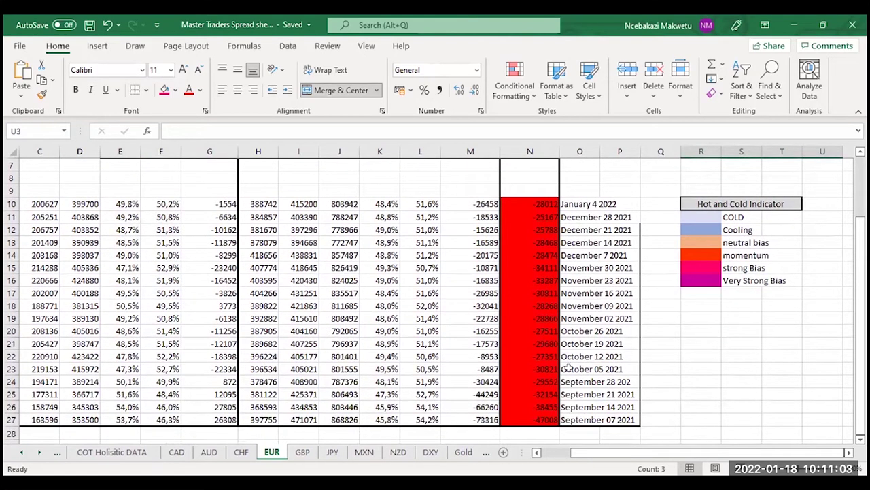
drag(583, 418, 591, 200)
click(695, 348)
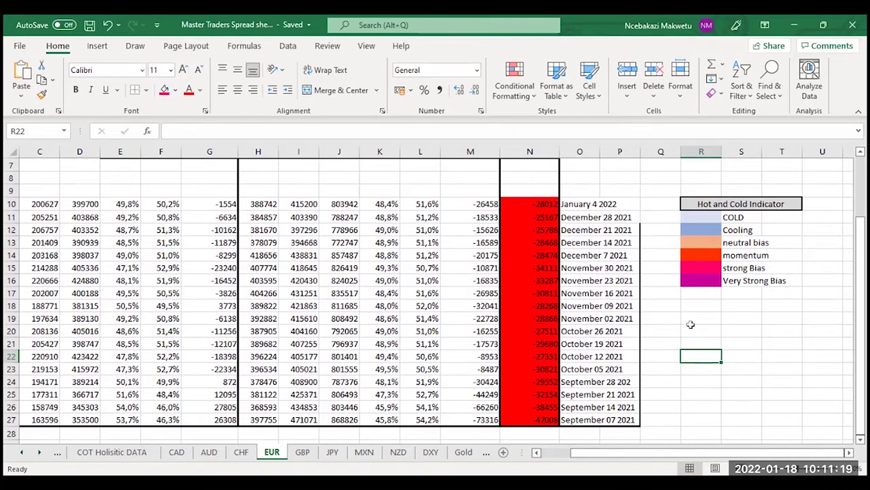
Step: Review the Sentiment indicator's Difference column on the EUR sheet across all report dates
scroll(479, 307, up, 2)
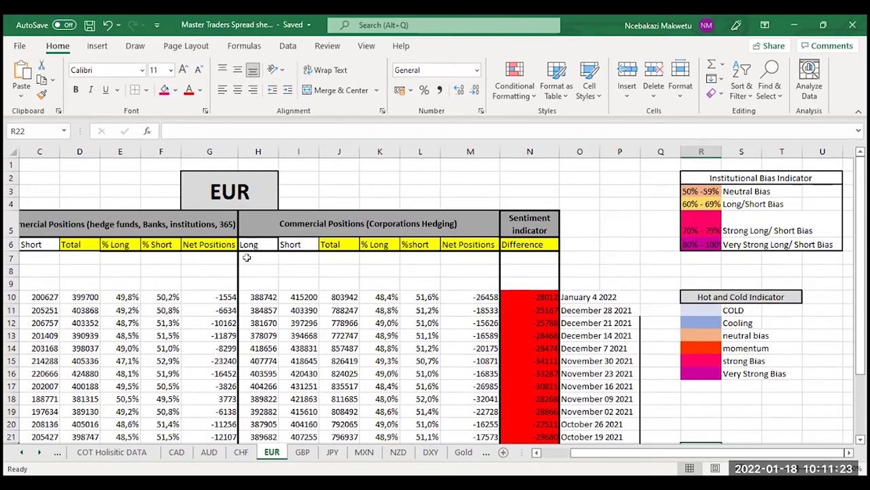
scroll(242, 271, down, 1)
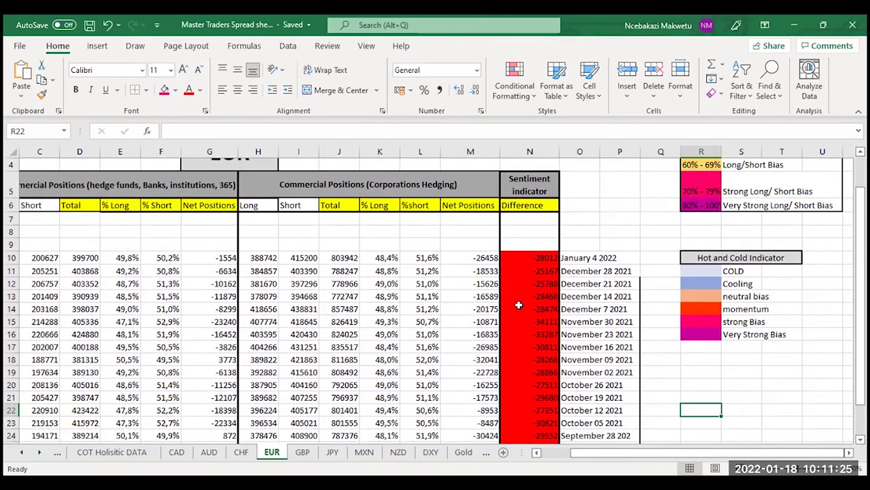
scroll(517, 298, down, 1)
scroll(517, 298, up, 1)
click(527, 183)
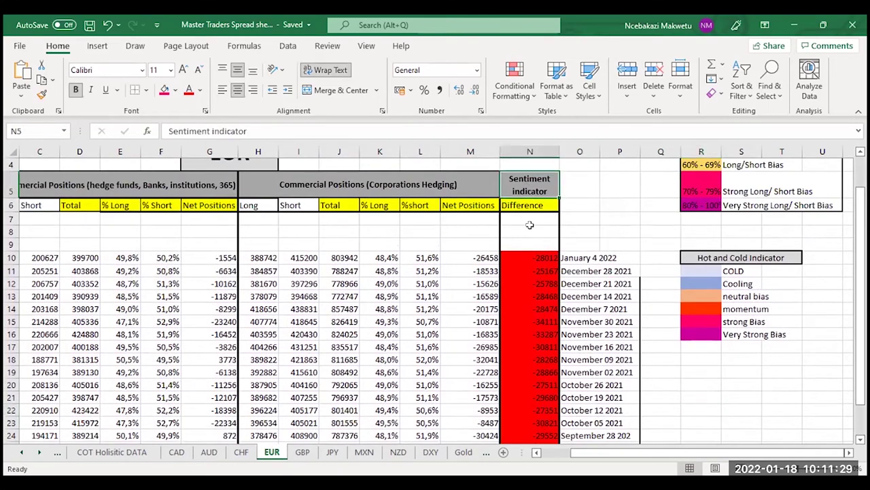
scroll(525, 323, down, 1)
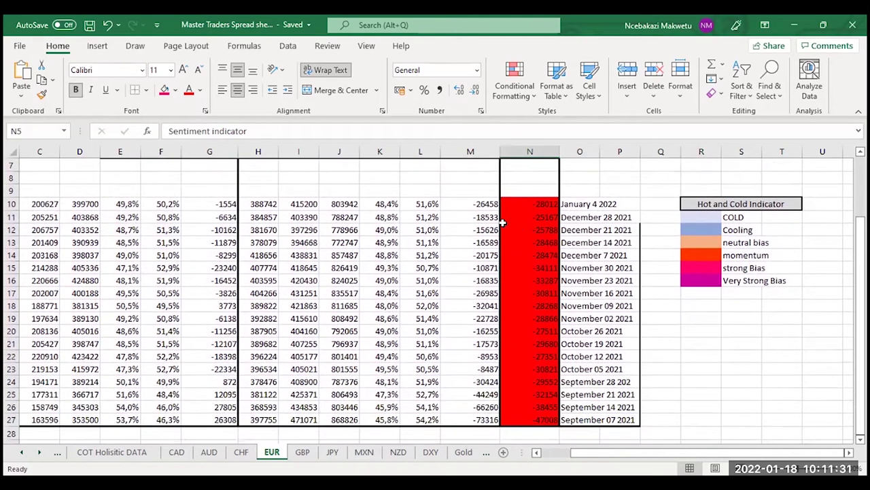
scroll(131, 182, up, 2)
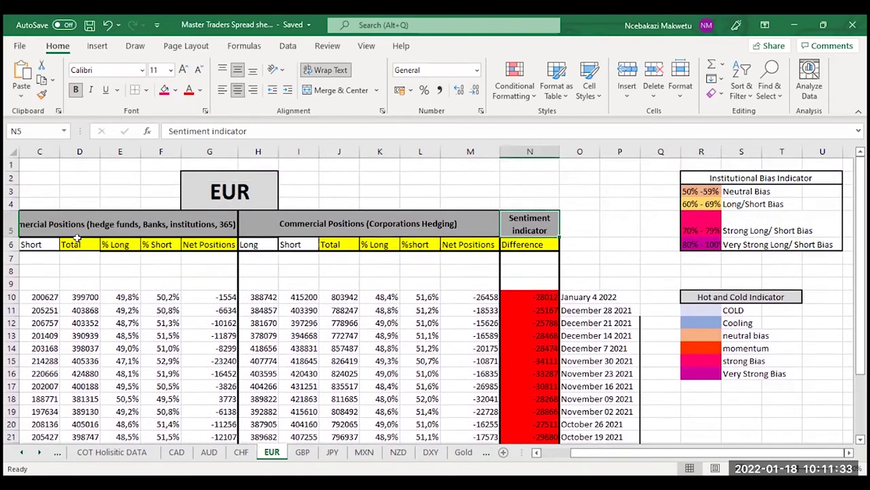
Step: Compare the non-commercial and commercial position sections with the Difference values from January 4 2022 back to November 30 2021
click(74, 230)
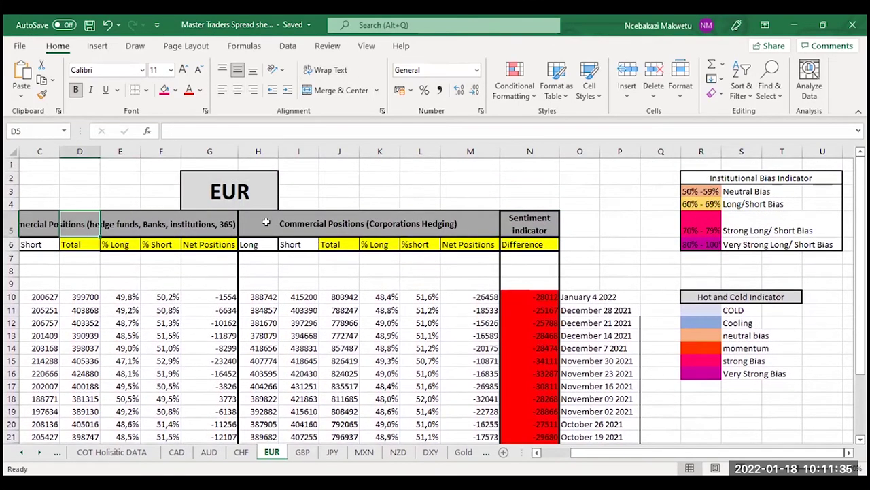
drag(598, 453, 567, 452)
click(417, 228)
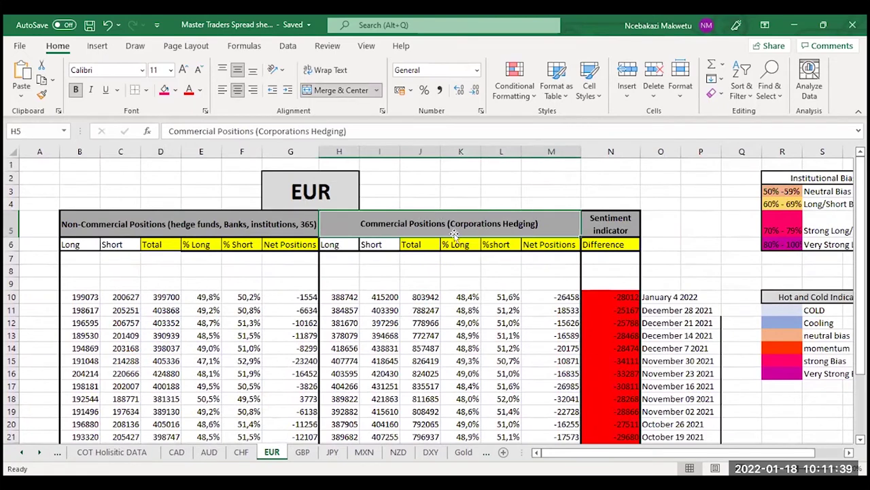
click(96, 217)
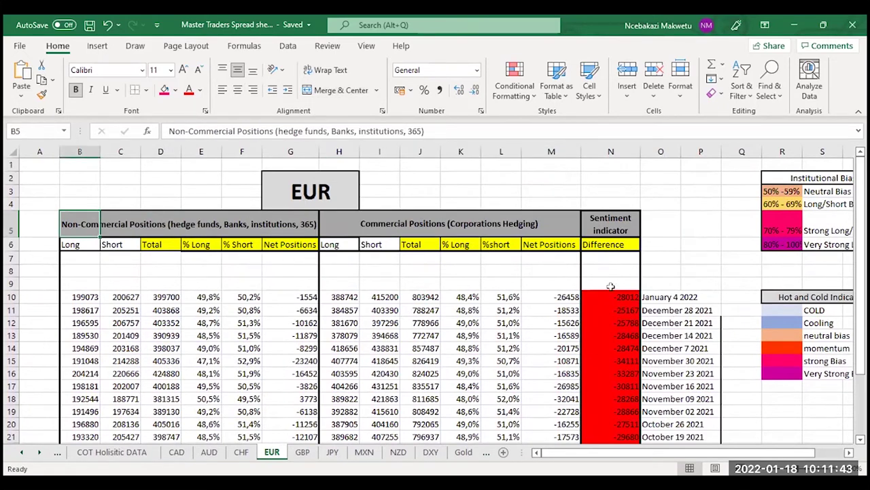
drag(628, 297, 631, 359)
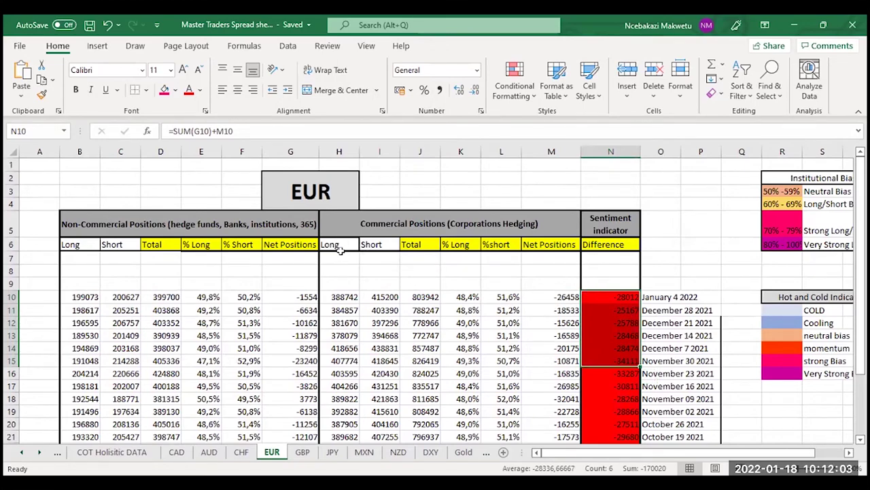
scroll(438, 265, down, 1)
scroll(439, 265, down, 1)
scroll(438, 265, up, 2)
Step: Set the trading pot in the Trading Journal 6k sheet's Stake & Risk Calculator to 6000
click(23, 453)
click(24, 453)
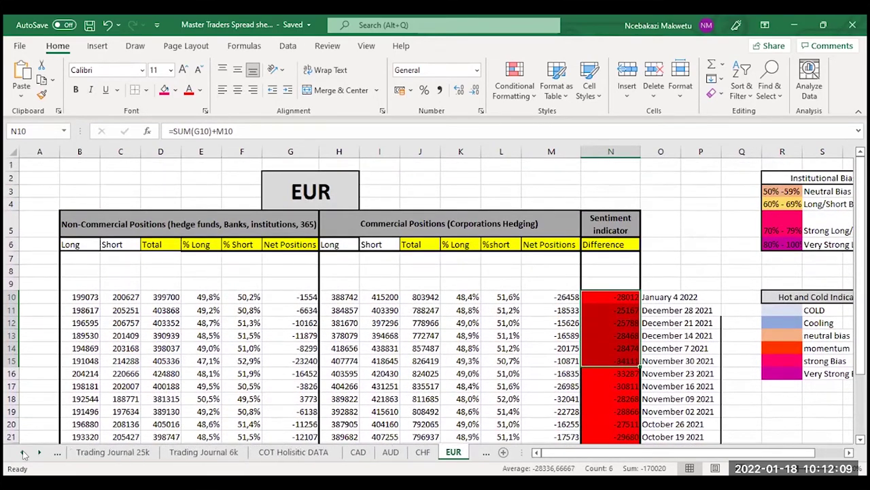
click(25, 454)
click(307, 453)
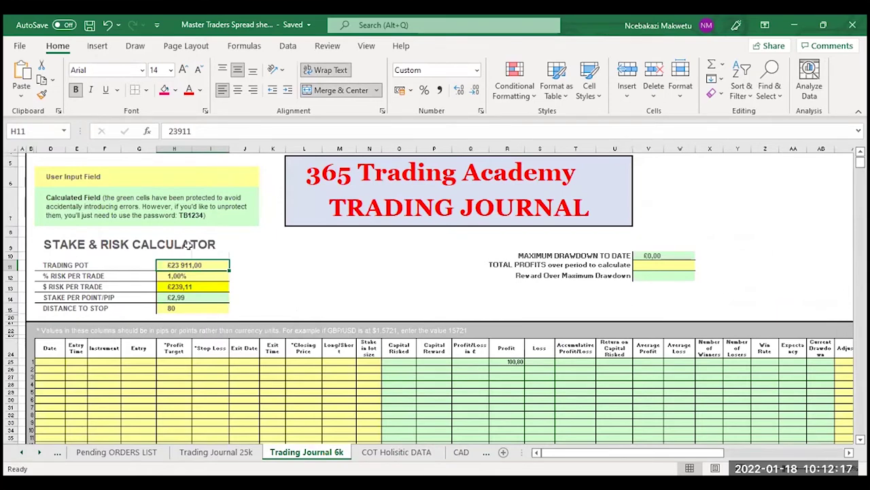
click(203, 129)
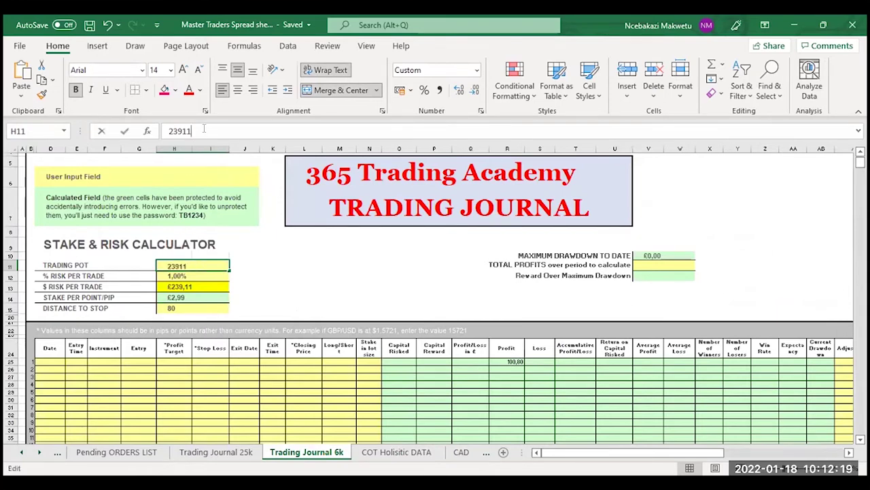
key(BackSpace)
key(BackSpace)
key(BackSpace)
key(BackSpace)
key(BackSpace)
text(6000)
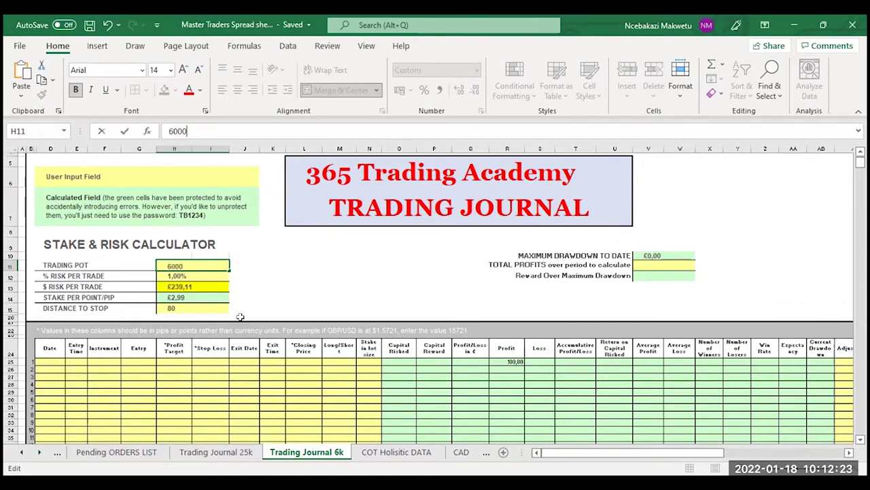
key(Return)
click(339, 276)
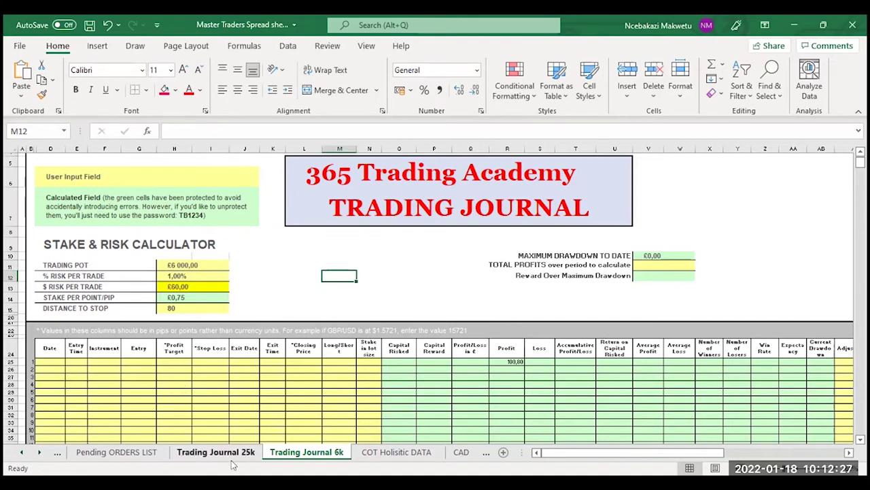
Step: Review the $ 6 000 Account table on the Pending ORDERS LIST sheet, including its first entry row
click(109, 452)
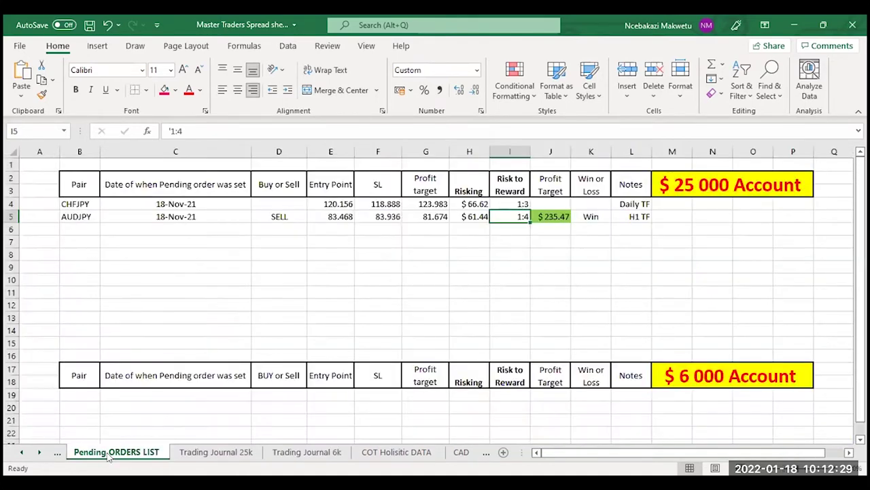
scroll(387, 326, down, 2)
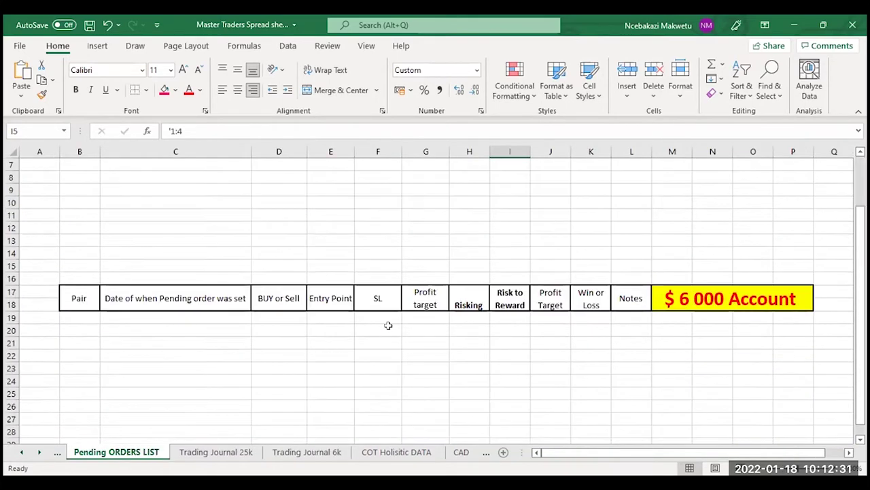
click(78, 318)
drag(135, 315, 738, 321)
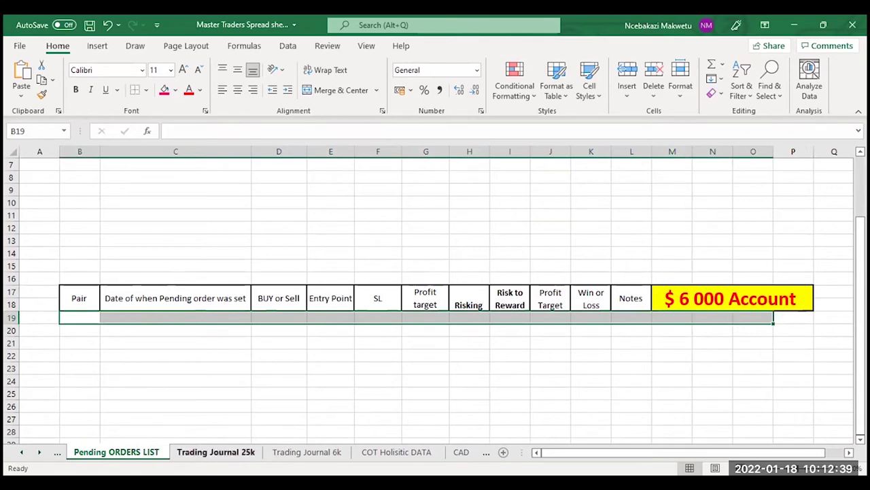
Step: Open the Trading Plan for the Acc sheet and study the $ 6000 account's risk notes and 20-trade cluster table
click(21, 451)
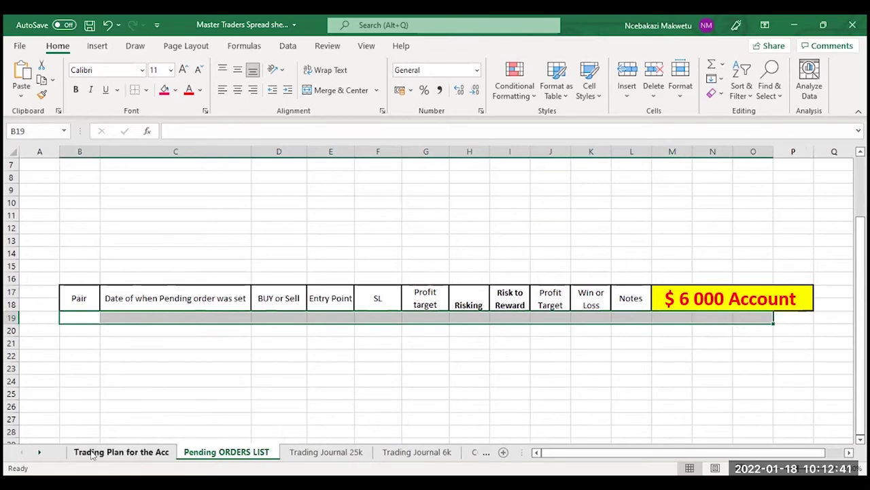
click(116, 452)
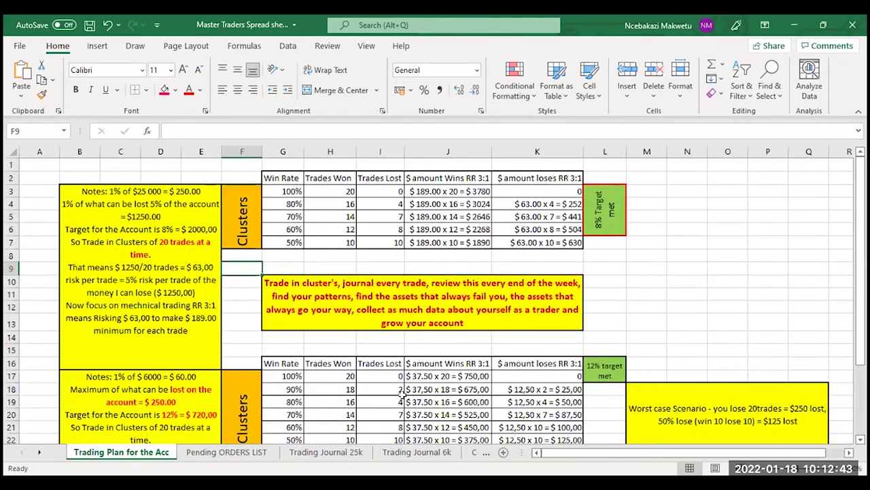
scroll(523, 353, down, 1)
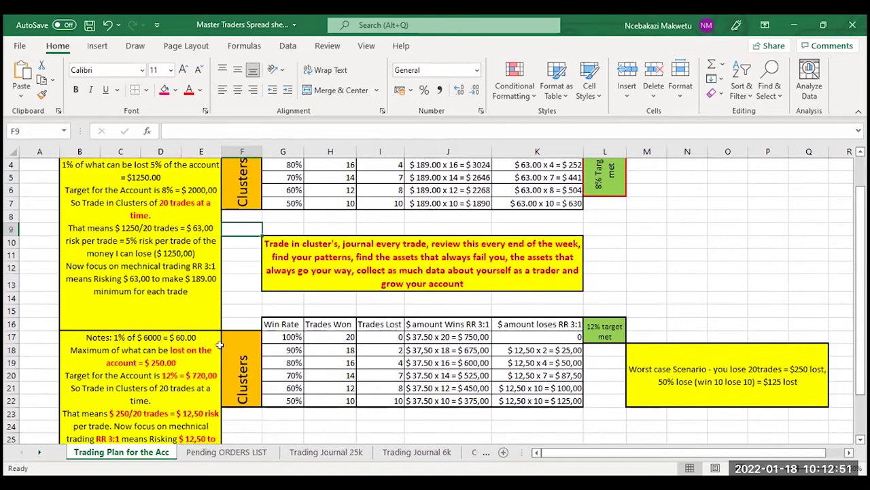
scroll(246, 342, down, 1)
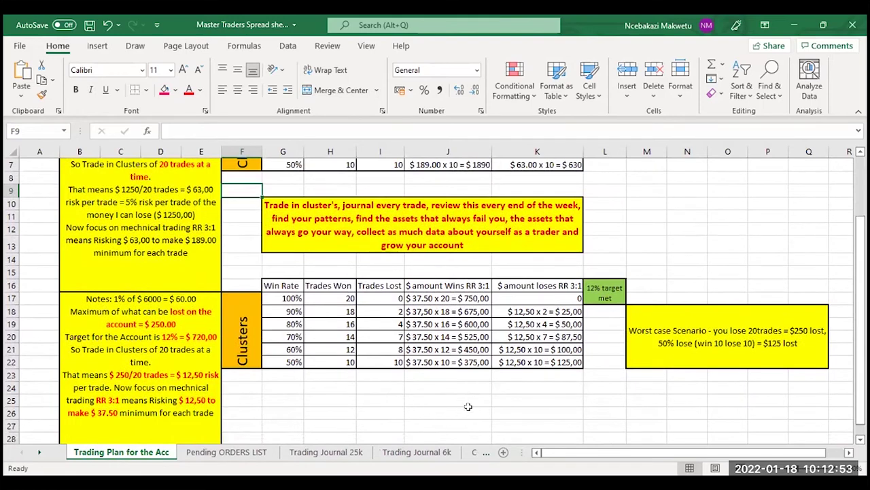
click(181, 416)
scroll(346, 385, down, 1)
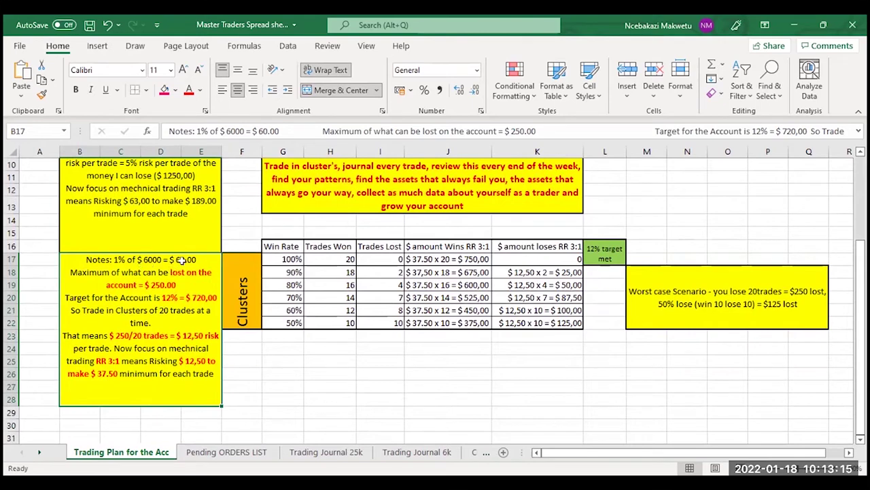
click(278, 372)
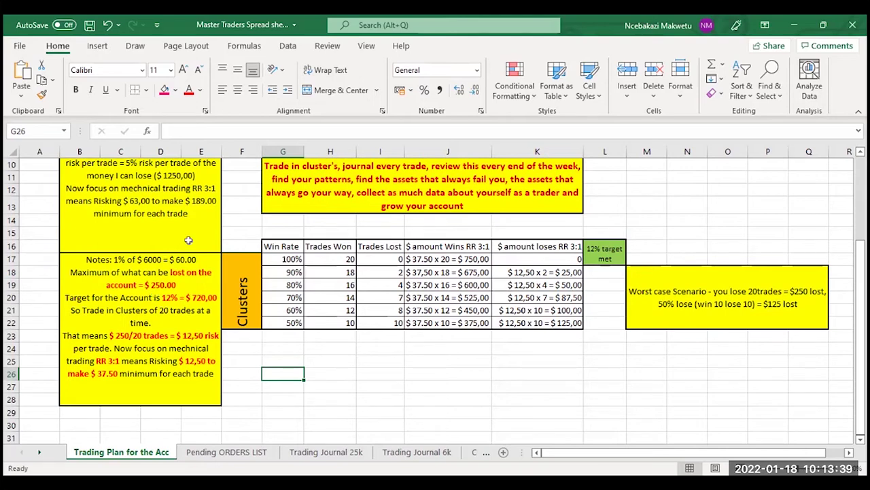
click(159, 285)
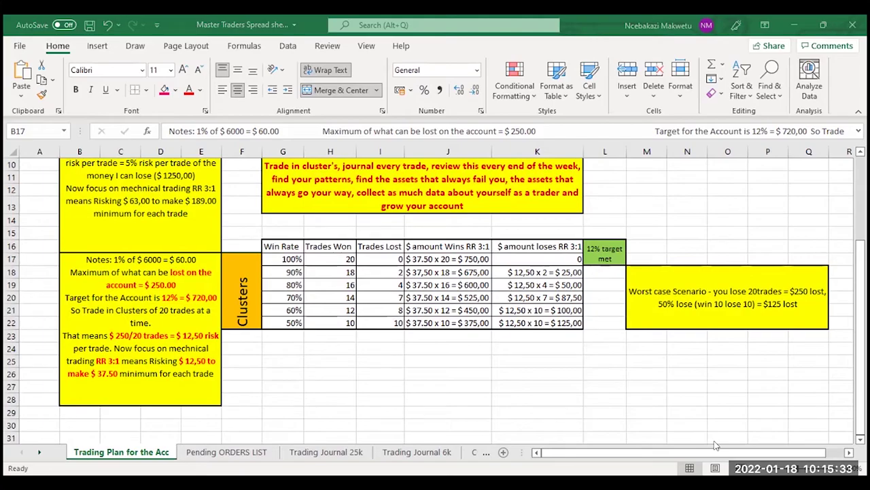
Step: Switch to the CBFX site in the browser, open its Position Size & Risk Calculator and choose EURUSD as the instrument
key(alt+Tab)
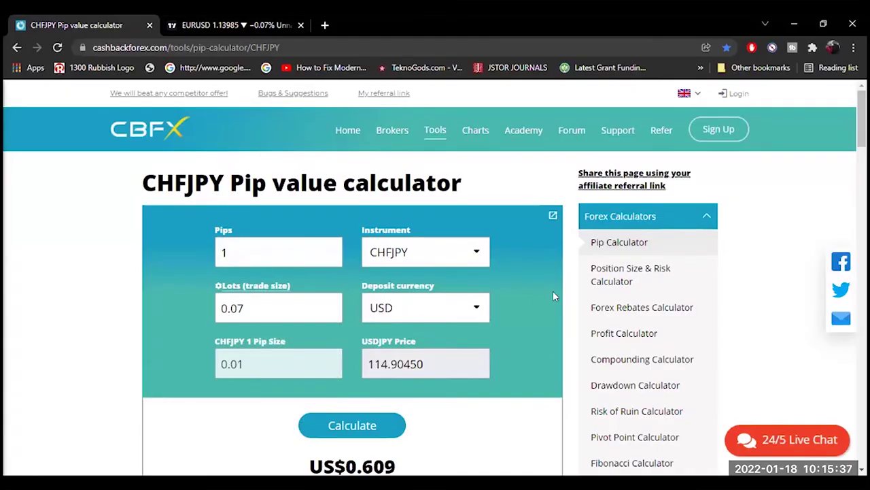
click(599, 291)
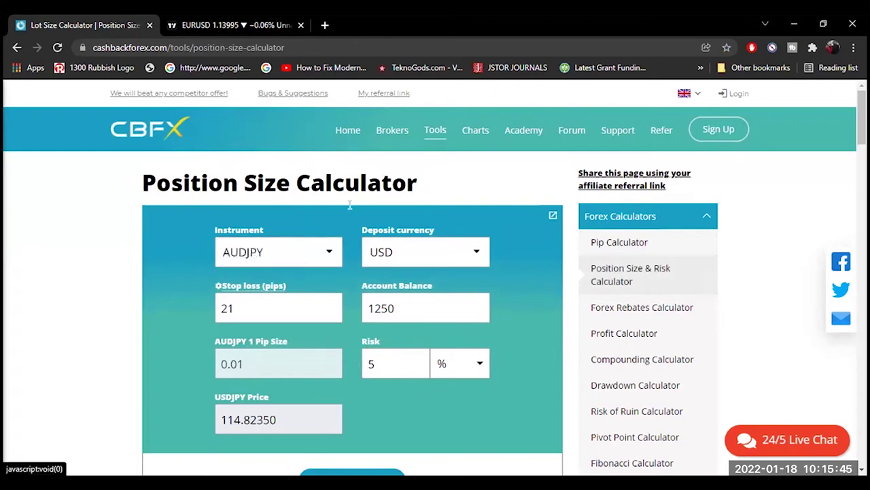
click(328, 254)
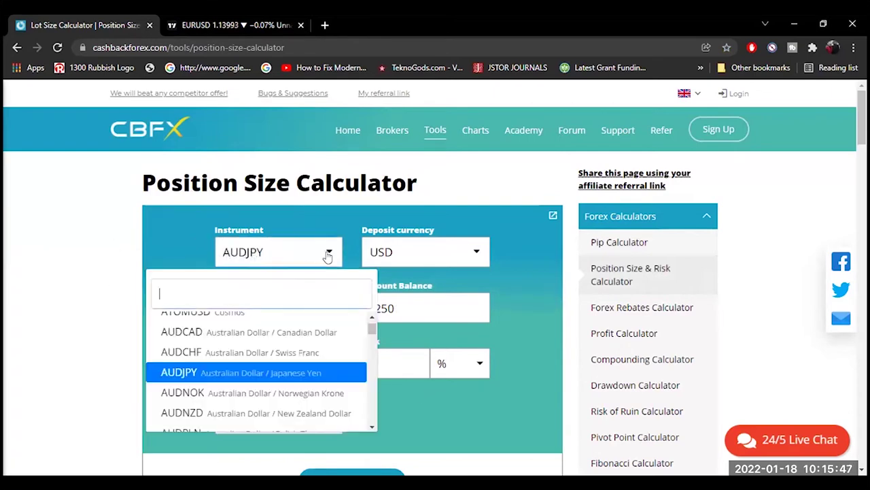
text(EURUSD)
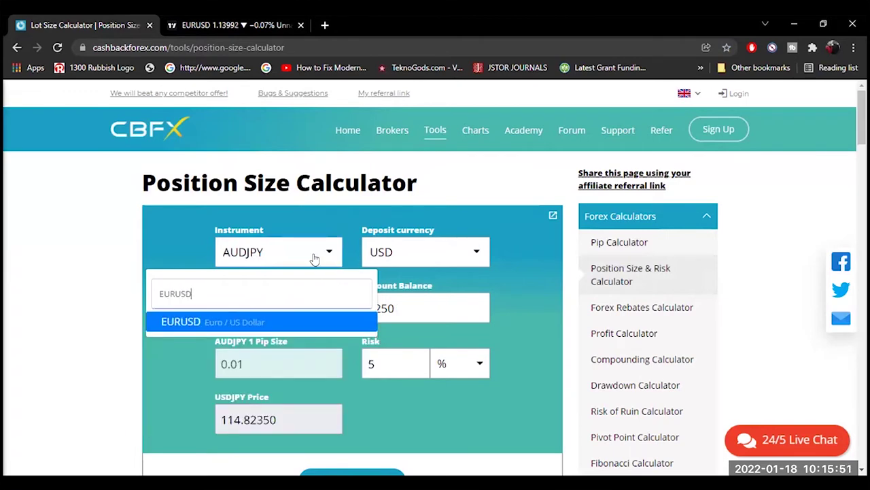
key(Return)
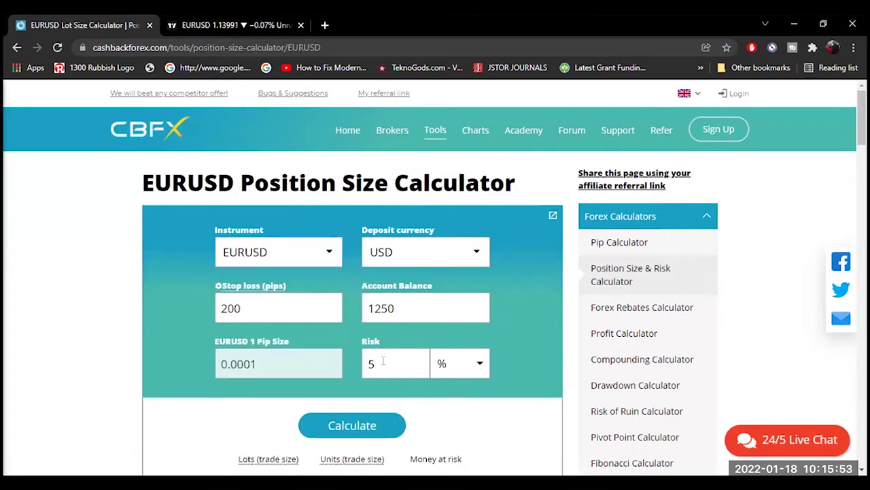
Step: Set the account balance in the EURUSD Position Size Calculator to 250
click(407, 306)
key(Left)
key(Left)
key(BackSpace)
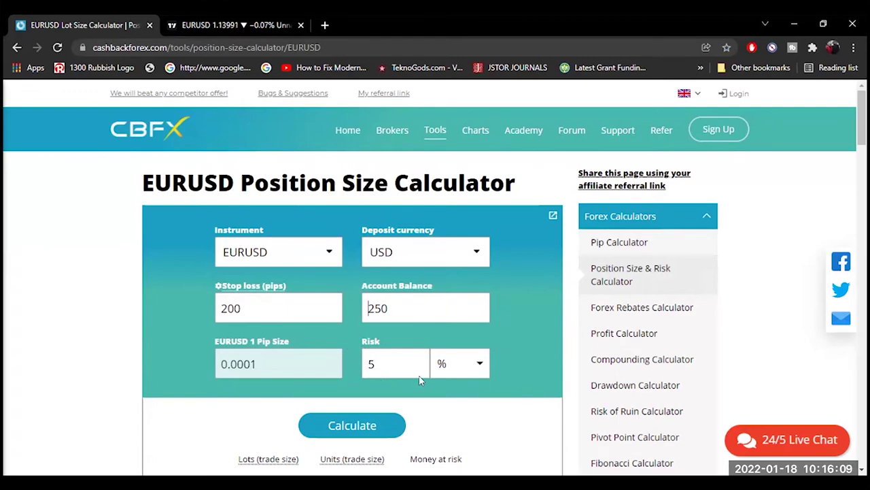
Step: Examine the green zone below the current price on the EURUSD TradingView chart in the 4-hour and 1-hour timeframes
click(228, 25)
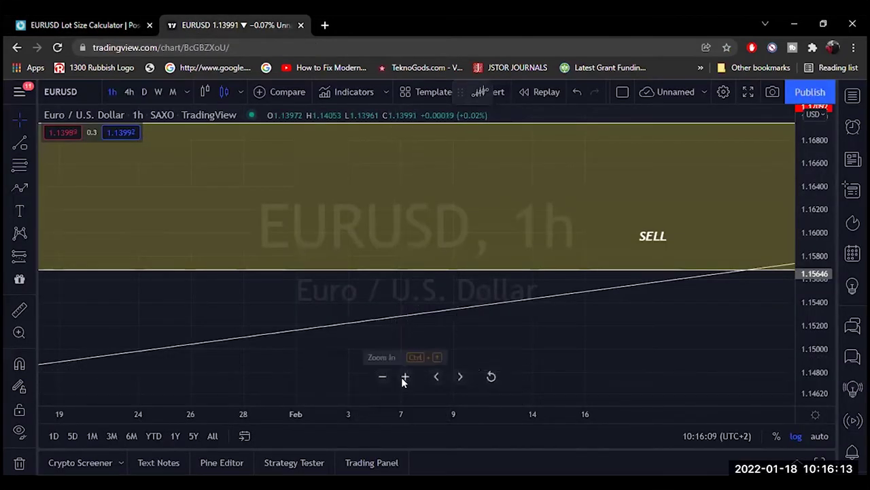
click(129, 91)
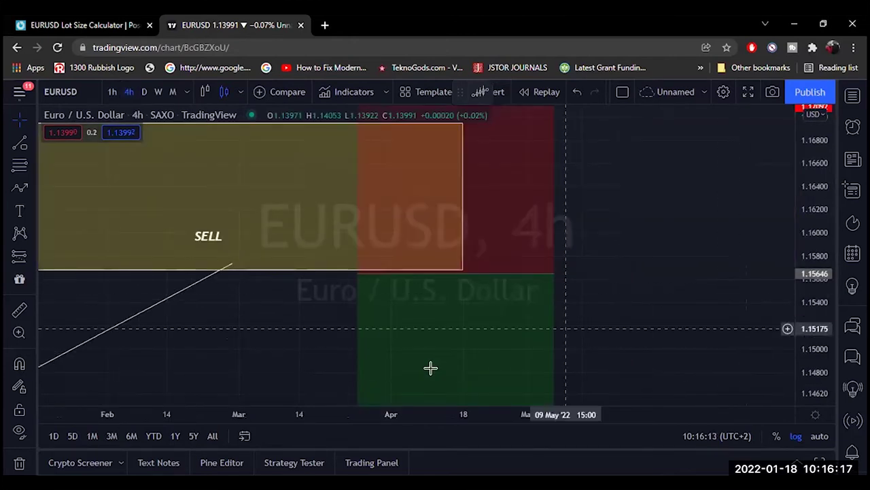
click(383, 378)
click(383, 378)
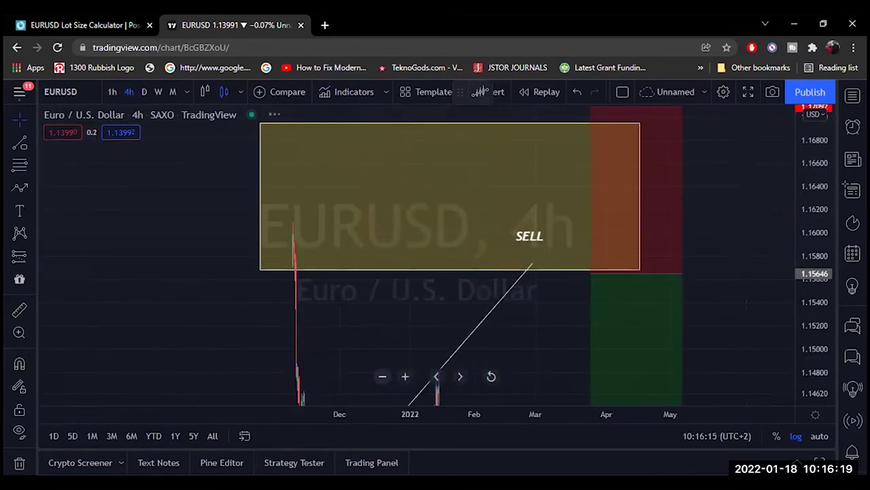
drag(812, 292, 816, 409)
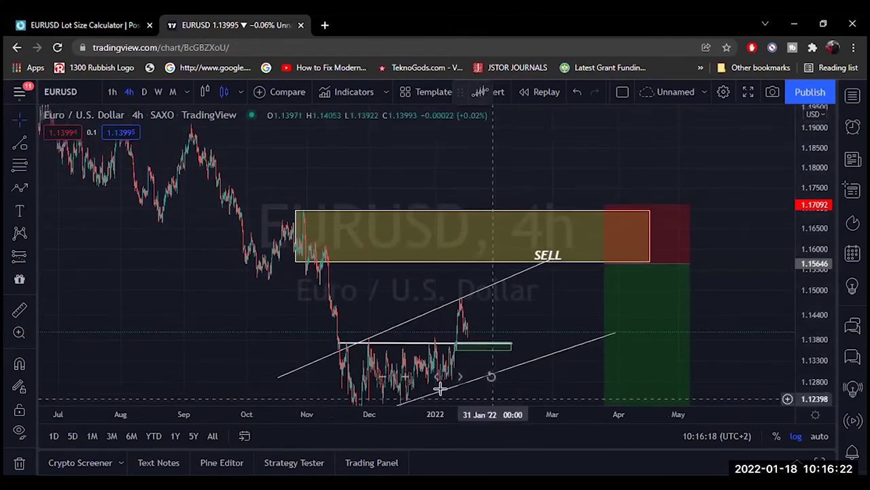
click(405, 376)
click(405, 376)
drag(250, 311, 608, 270)
drag(816, 379, 743, 272)
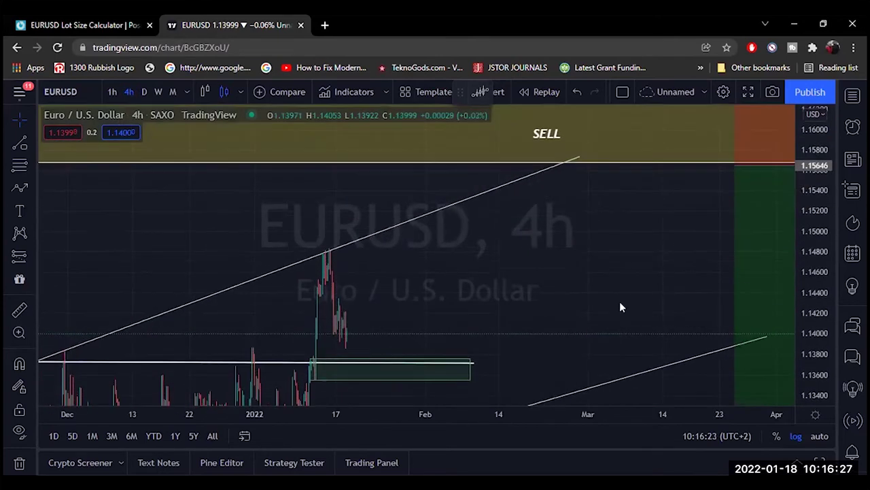
click(405, 374)
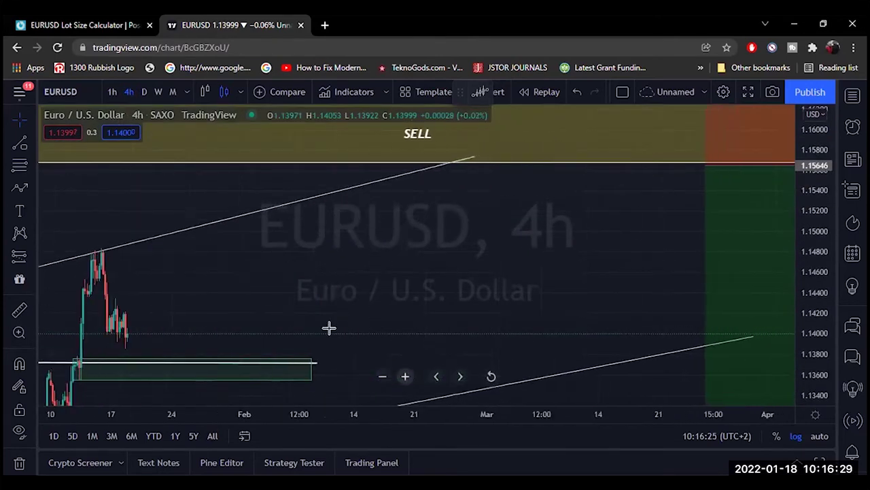
drag(437, 278, 670, 220)
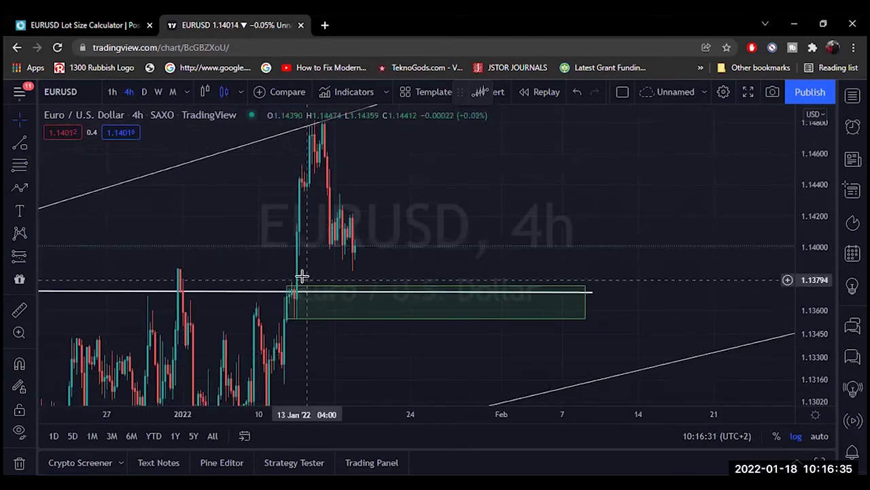
click(112, 91)
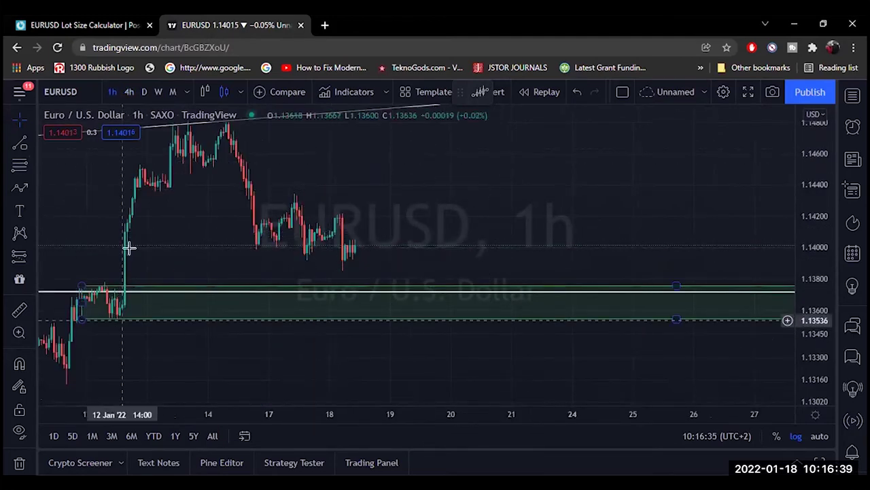
scroll(540, 351, left, 5)
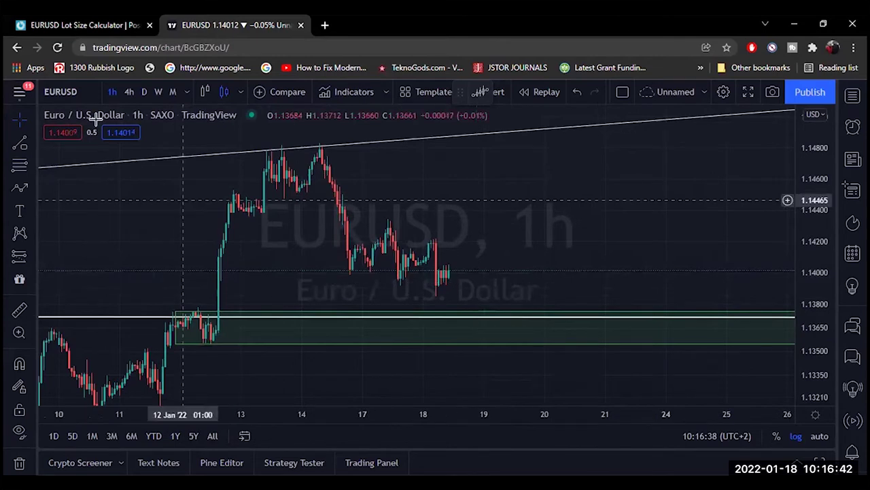
Step: Draw a vertical Info Line of about 24 pips beside the green zone's later end on the 4-hour chart, spanning the zone's height
click(130, 91)
click(34, 140)
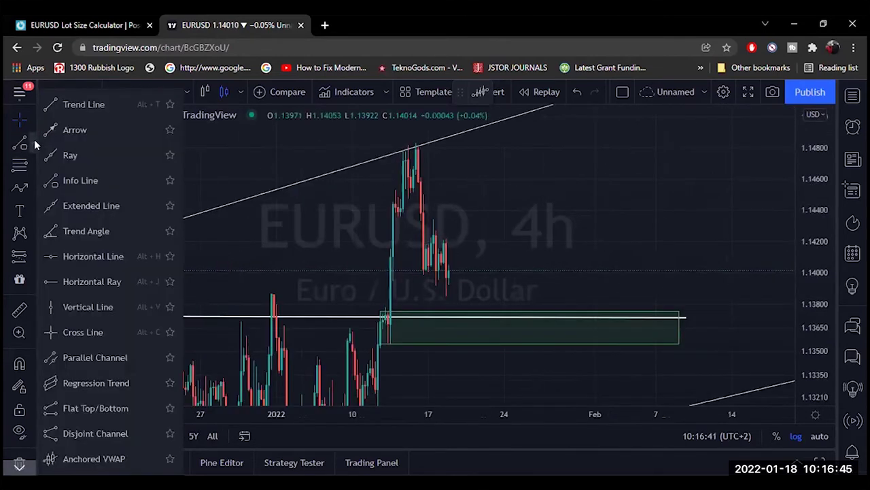
click(80, 180)
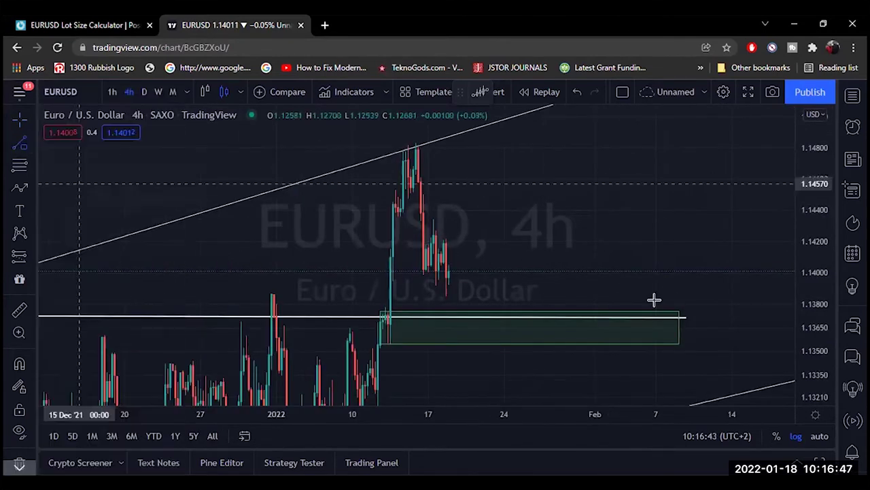
click(691, 311)
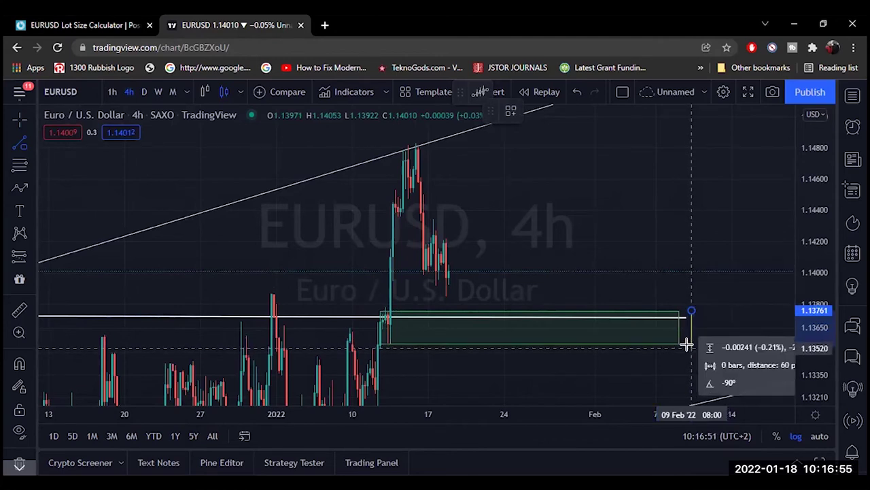
click(686, 345)
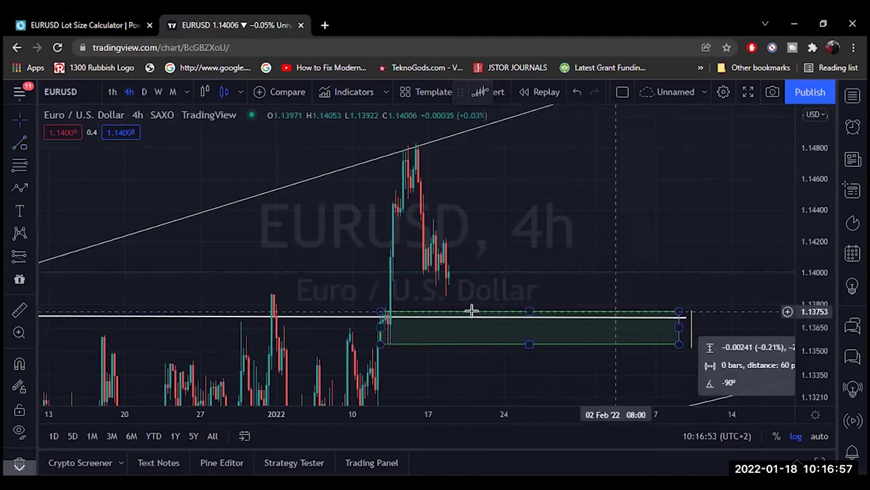
Step: Adjust the Info Line beside the green zone so that it spans 25 pips
drag(465, 252, 394, 238)
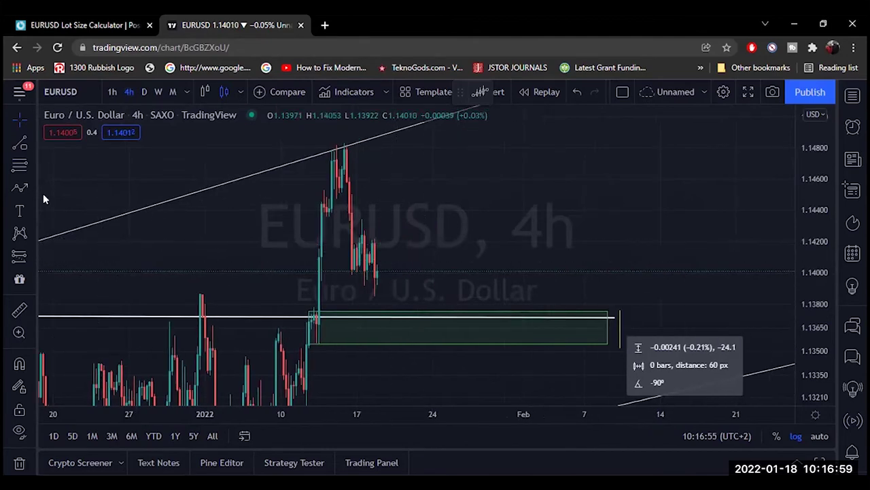
click(399, 331)
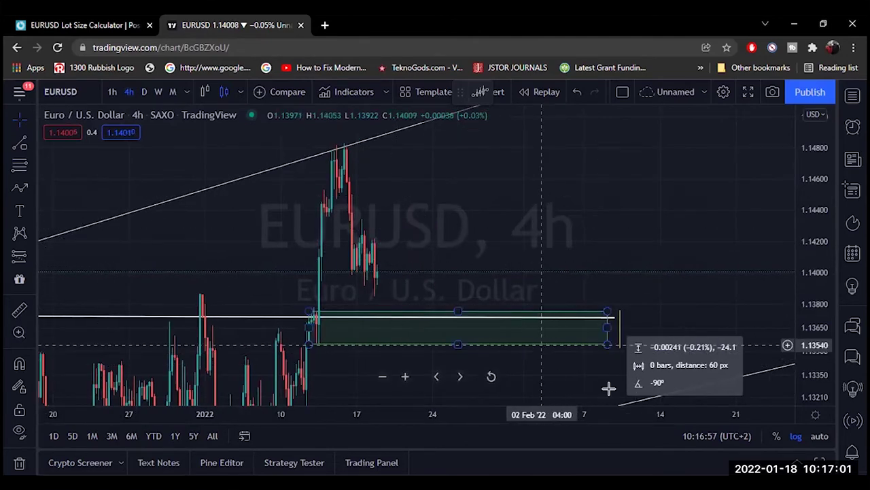
click(620, 348)
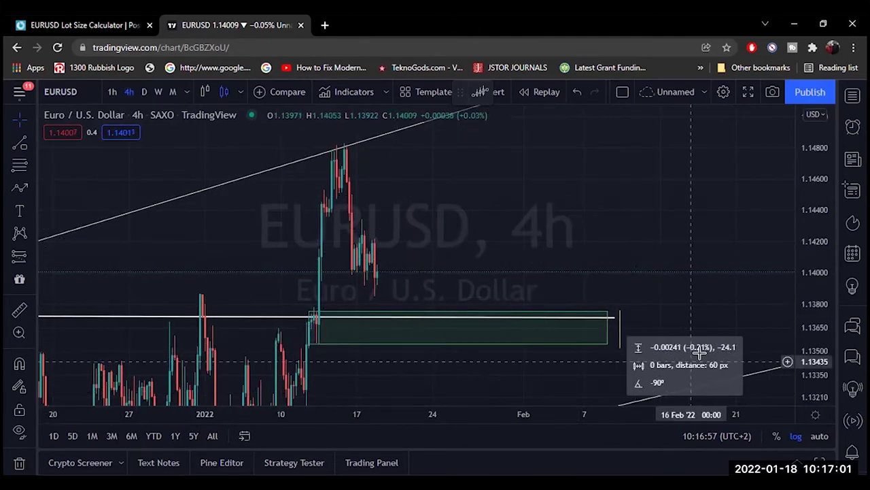
click(618, 313)
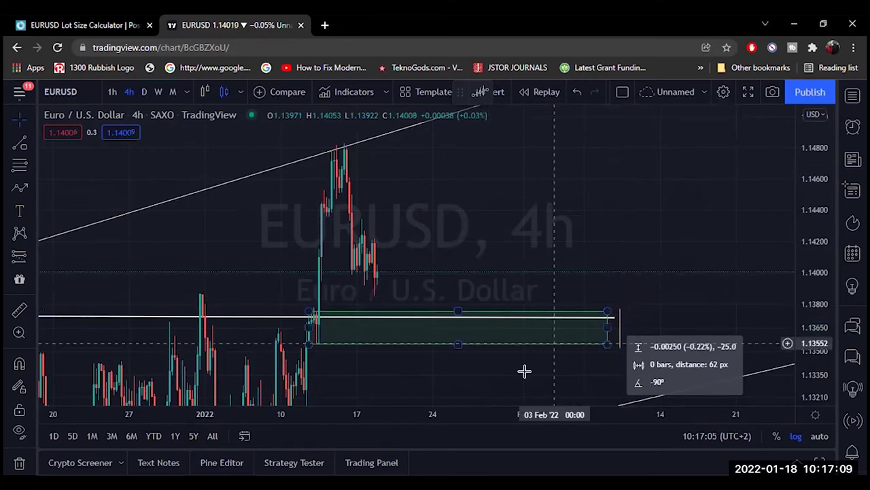
Step: Return to the EURUSD Position Size Calculator, set the stop loss to 25 pips and calculate the trade size
click(68, 21)
click(298, 304)
key(BackSpace)
key(BackSpace)
text(5)
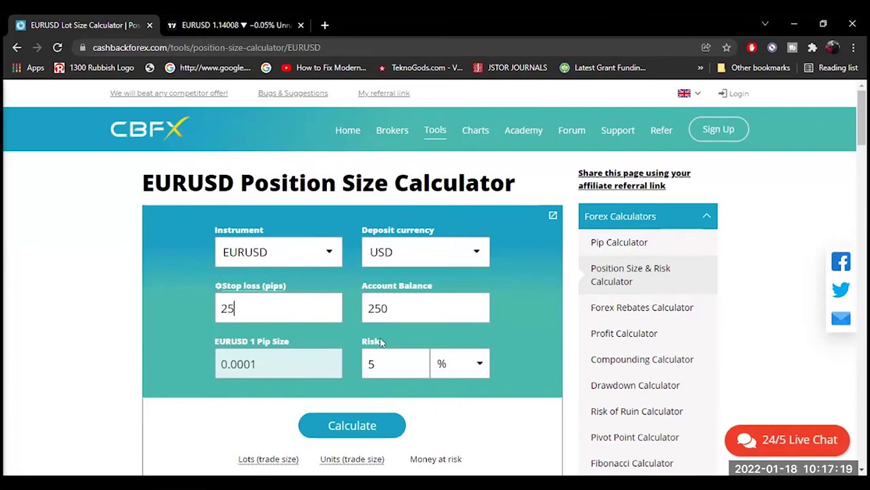
click(366, 425)
scroll(133, 368, down, 2)
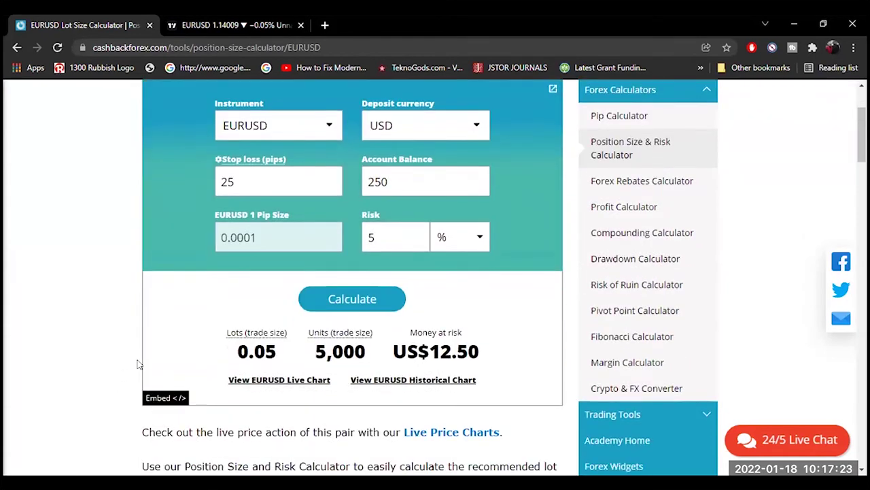
Step: Review the calculated lot size and money at risk, and compare them with the $ 6000 notes in the Excel Trading Plan
drag(439, 353, 480, 365)
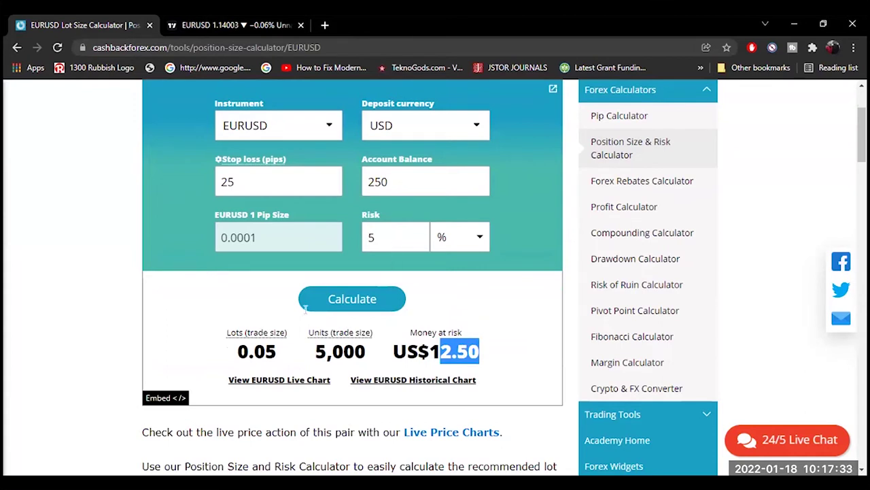
drag(282, 353, 237, 344)
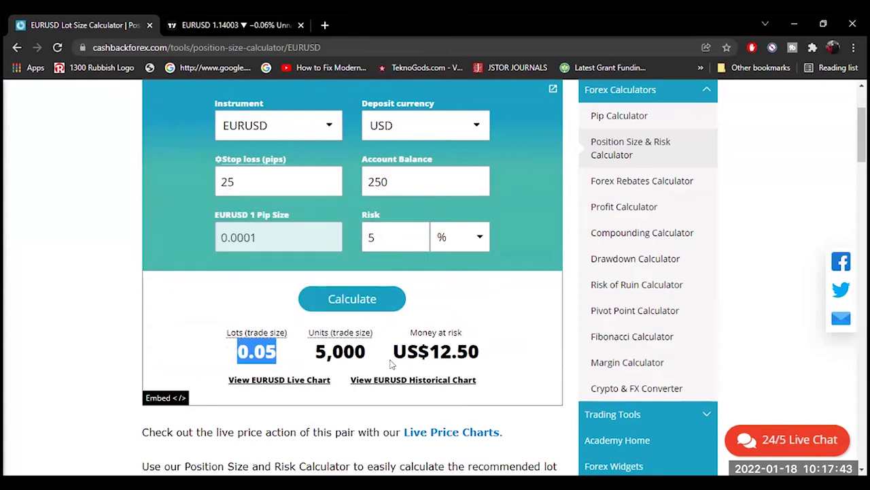
drag(396, 349, 481, 352)
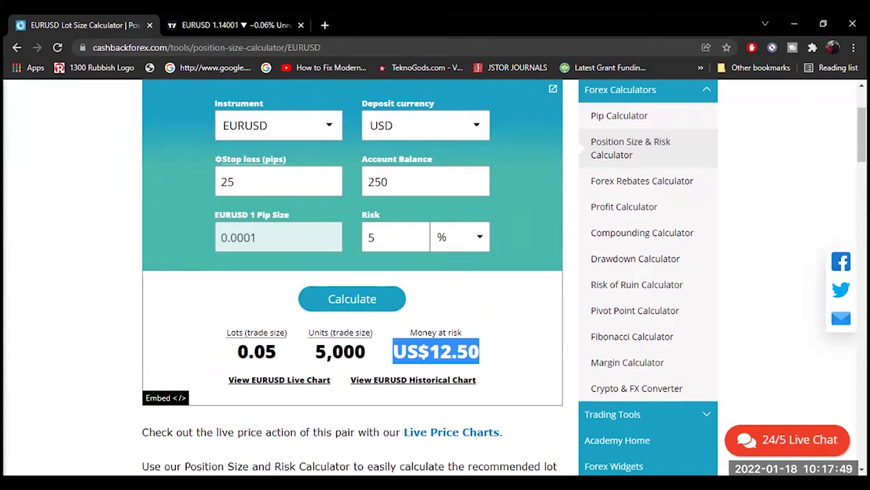
key(alt+Tab)
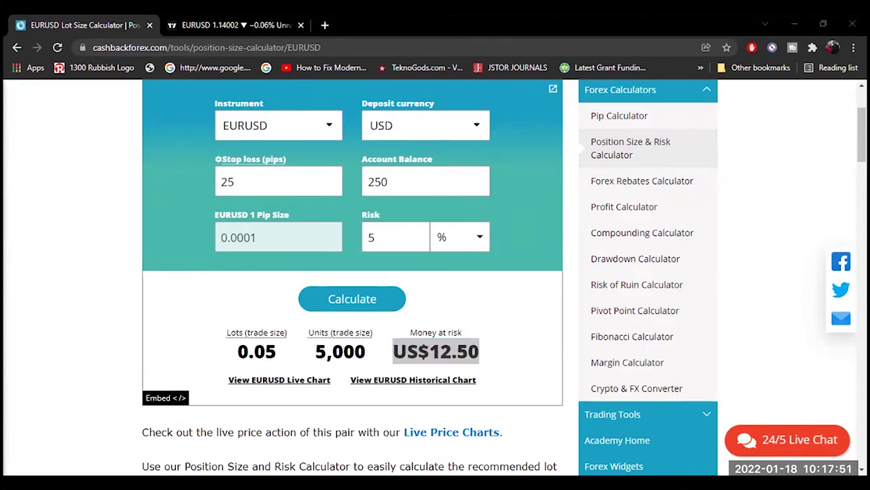
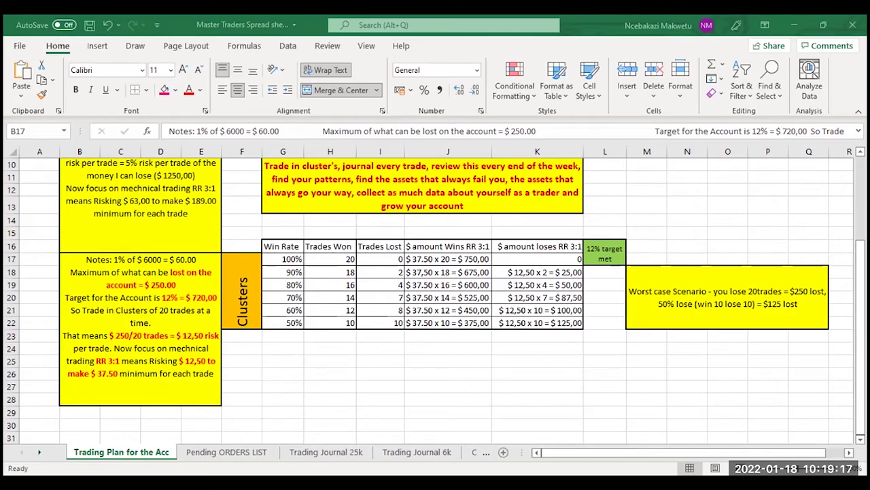
Step: Switch to MetaTrader 5 and delete the yellow monthly horizontal line from the EURUSD daily chart
key(alt+Tab)
click(334, 33)
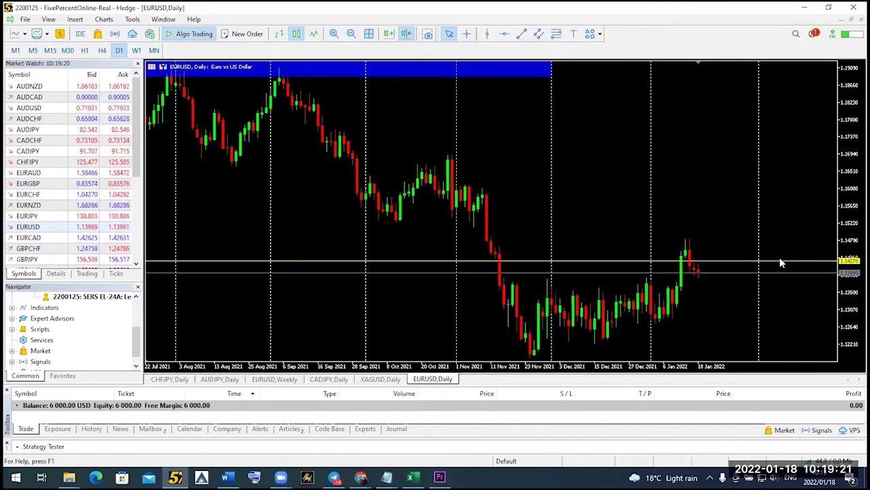
right_click(780, 261)
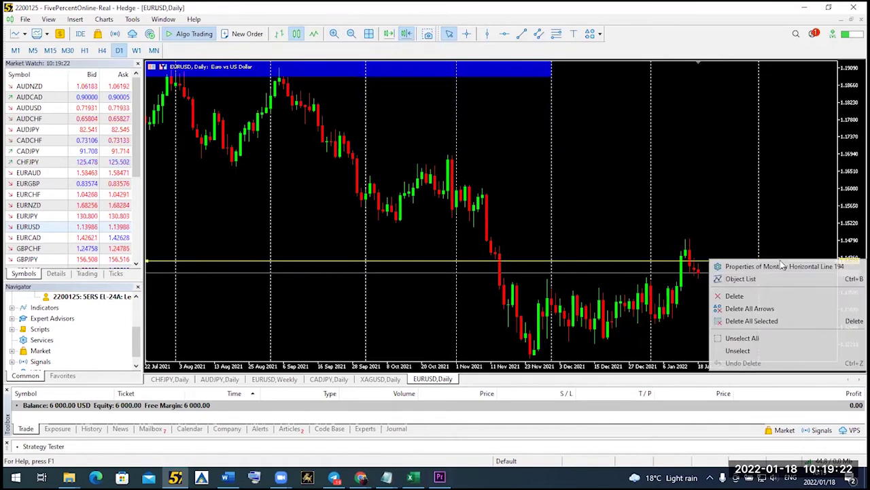
click(775, 297)
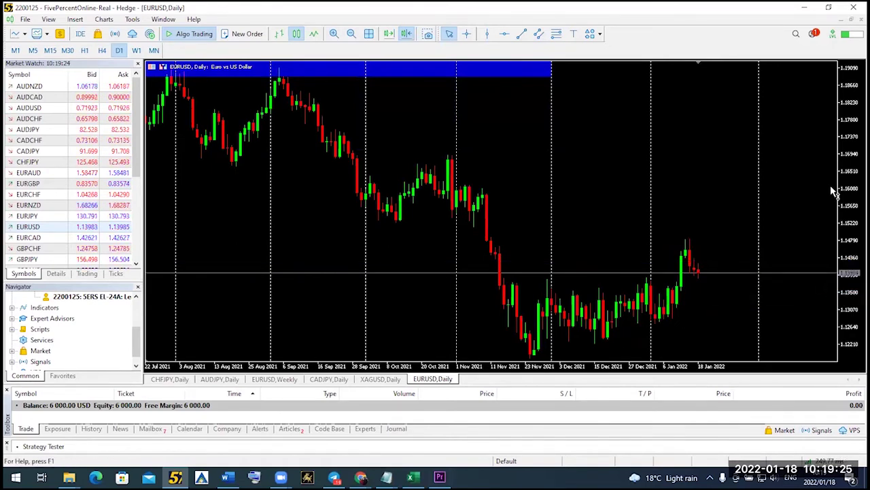
drag(846, 124, 848, 238)
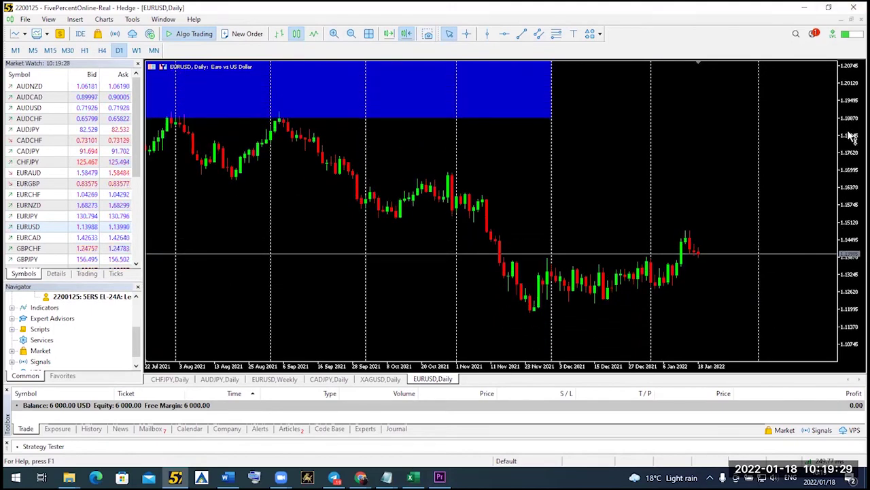
drag(851, 160, 841, 58)
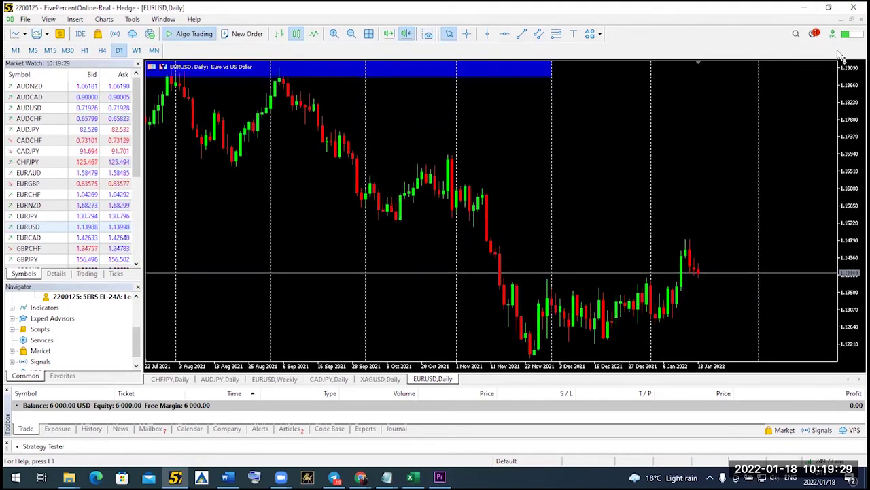
click(334, 33)
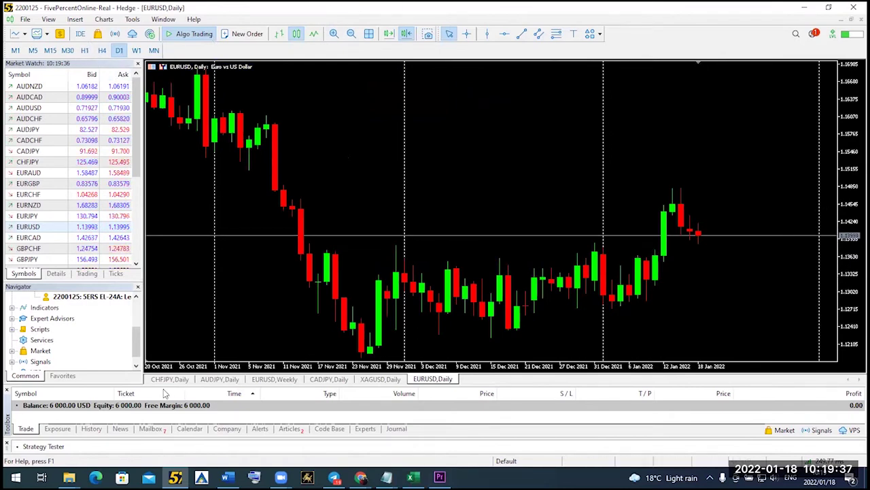
click(102, 406)
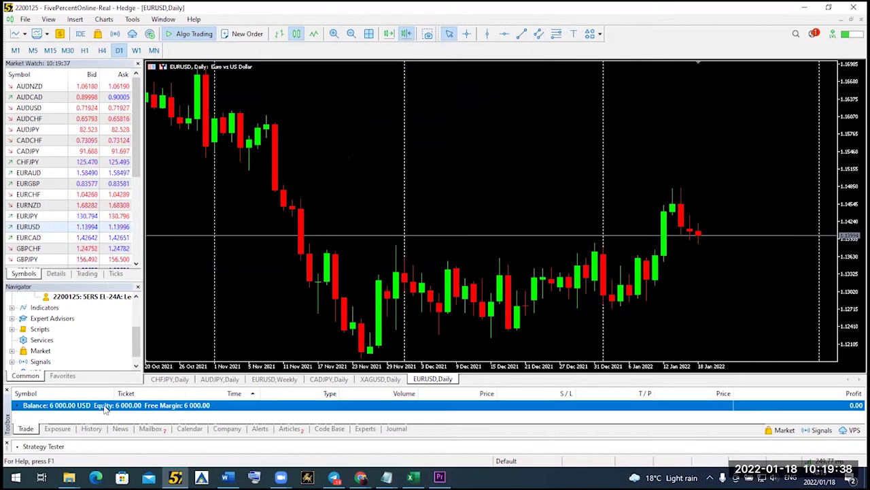
double_click(68, 6)
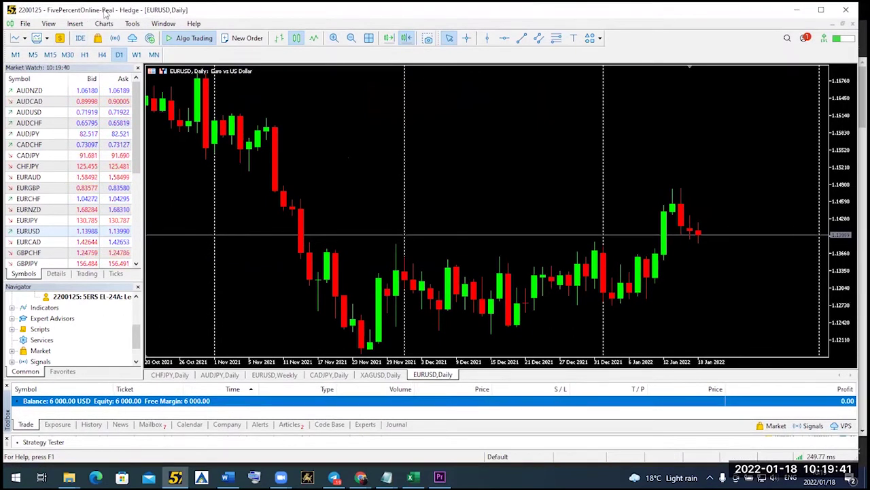
click(821, 10)
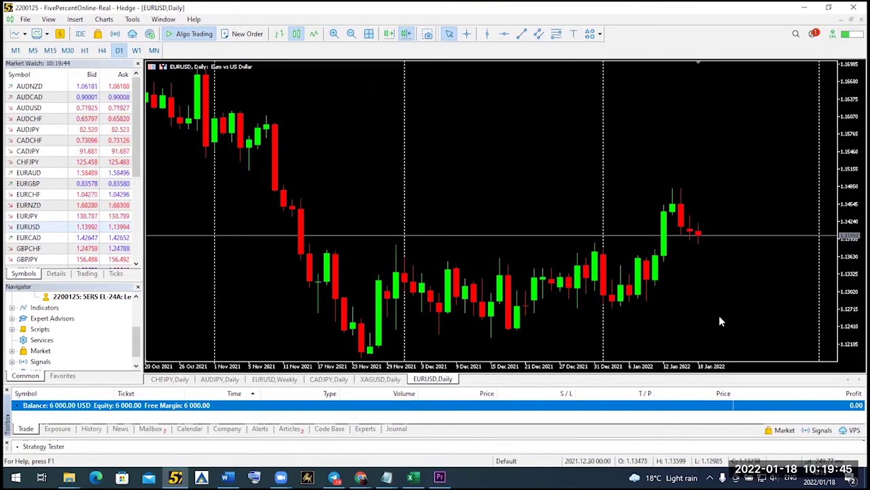
click(848, 263)
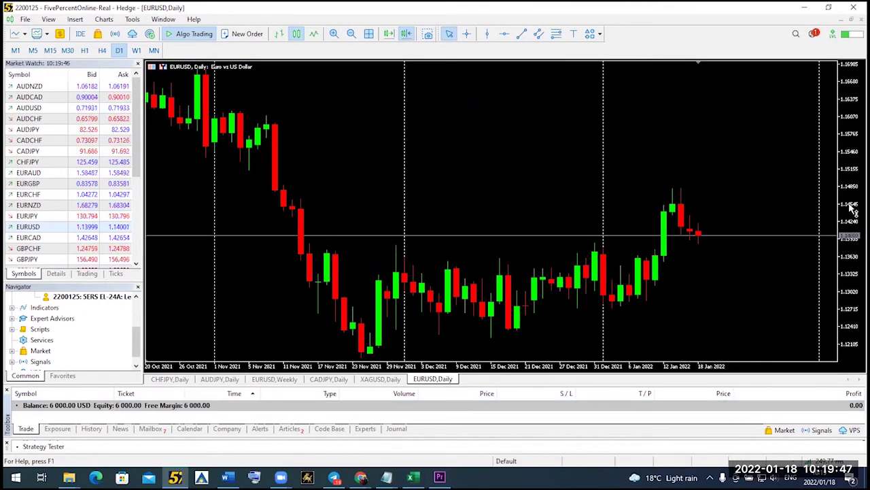
click(350, 34)
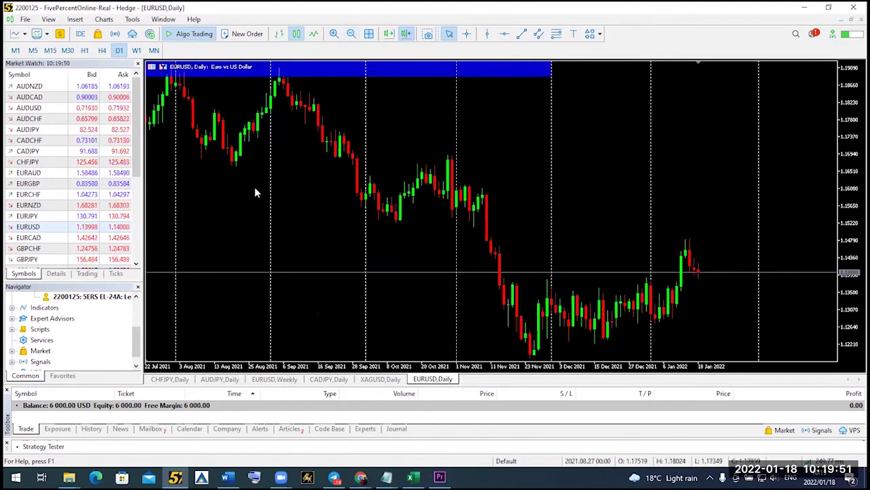
Step: Switch the EURUSD chart to the H4 timeframe and show the latest candles with empty space after them
click(102, 51)
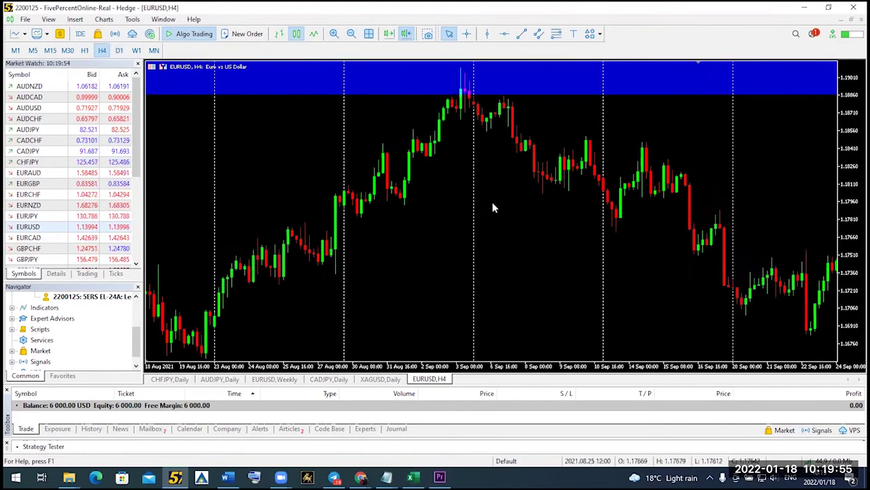
click(389, 33)
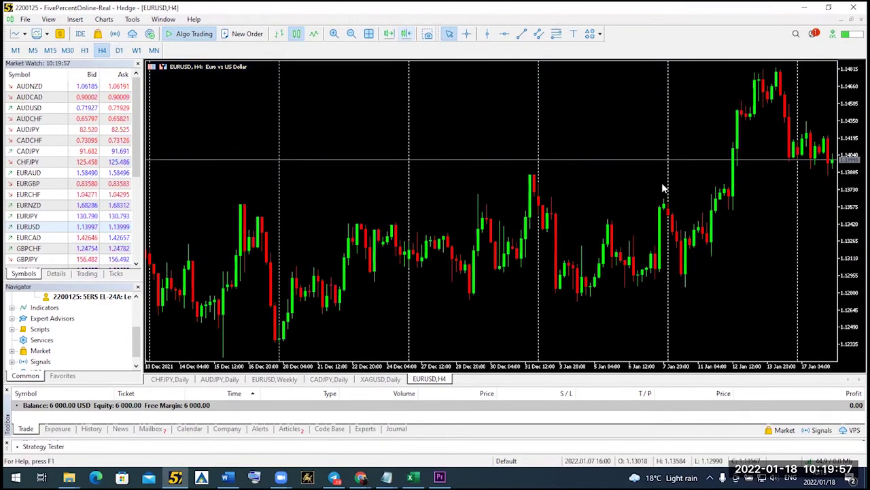
click(406, 34)
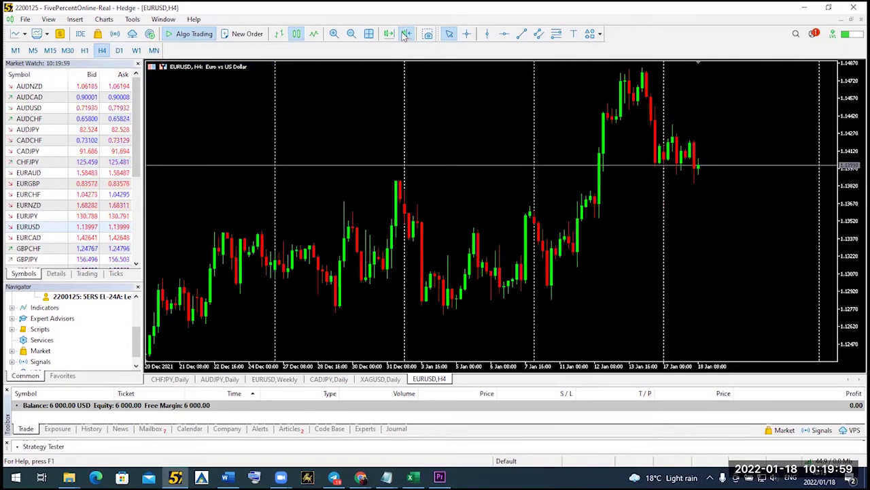
Step: Draw a rectangle from about 1.1378 down to about 1.1353, starting at the candles before the 12 January rally and extending beyond the current price
click(77, 19)
mouse_move(102, 44)
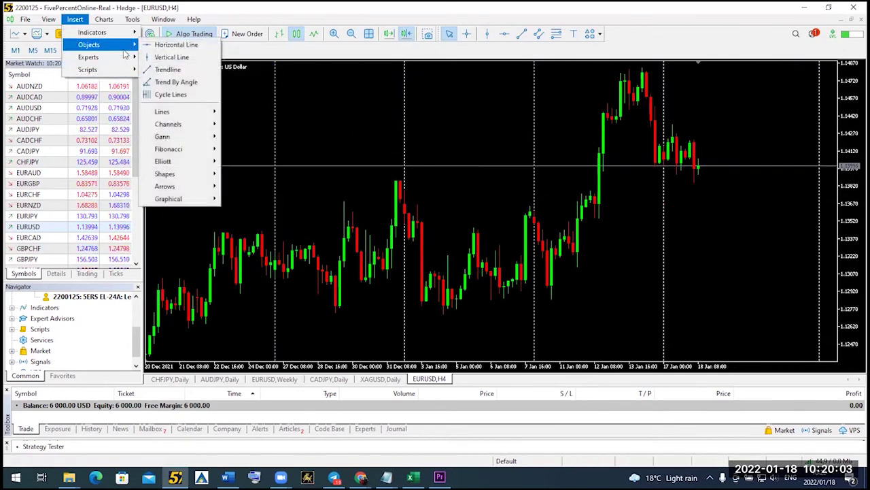
mouse_move(176, 173)
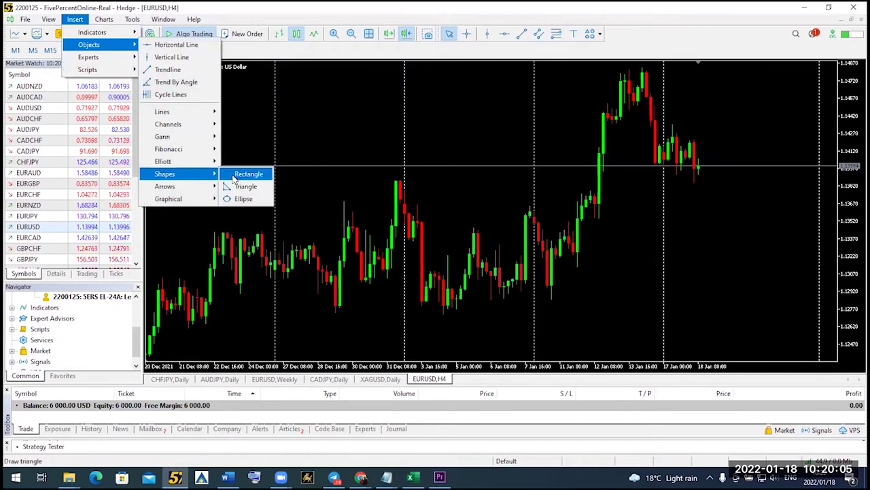
click(244, 171)
mouse_move(590, 193)
mouse_down()
mouse_move(675, 225)
mouse_move(815, 220)
mouse_up()
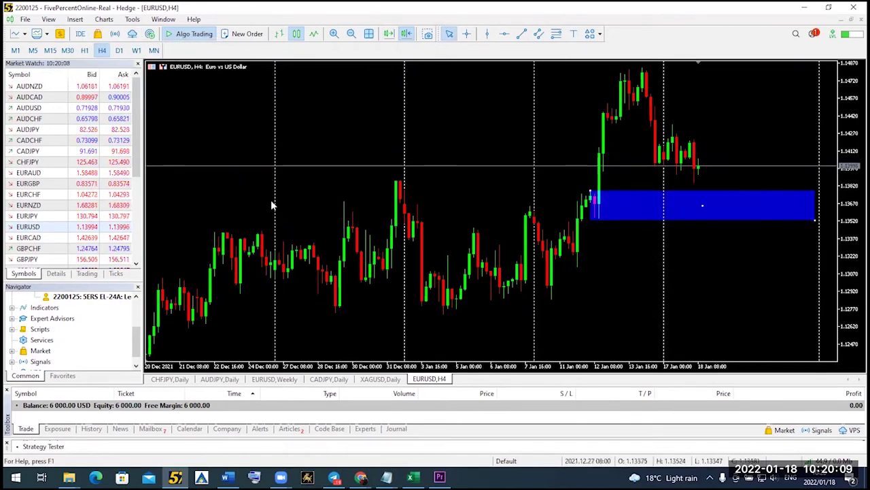
Step: Place a horizontal line at about 1.1362, running through the new rectangle and the earlier November price levels
click(350, 33)
click(351, 33)
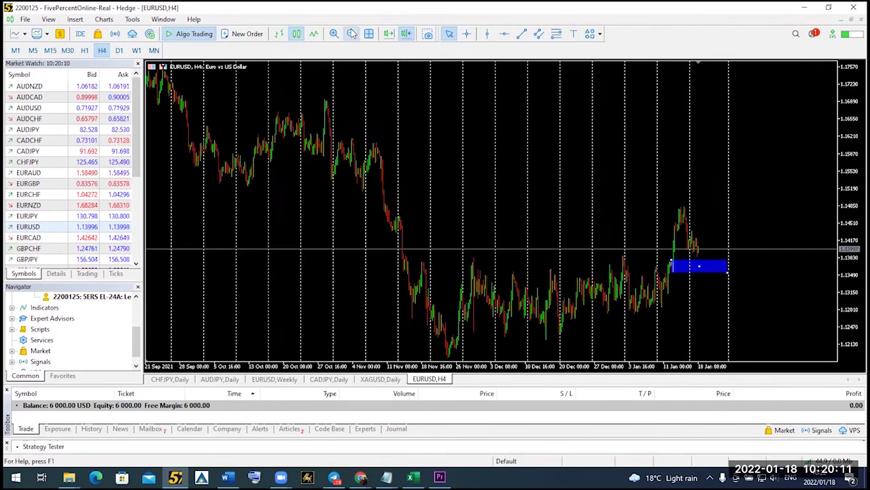
click(350, 33)
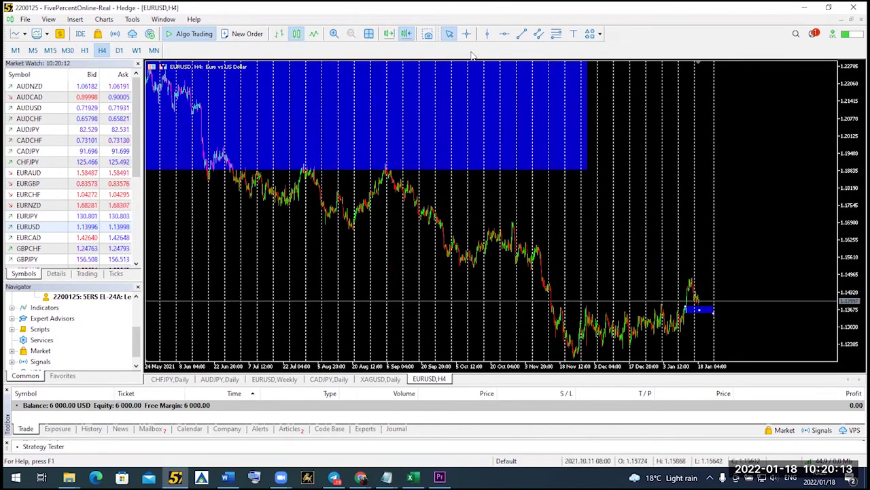
click(504, 33)
click(559, 312)
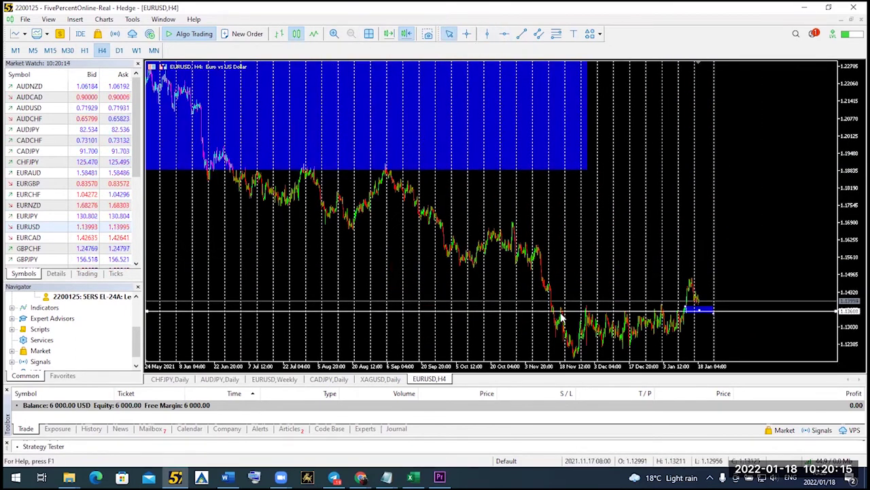
drag(561, 317, 561, 312)
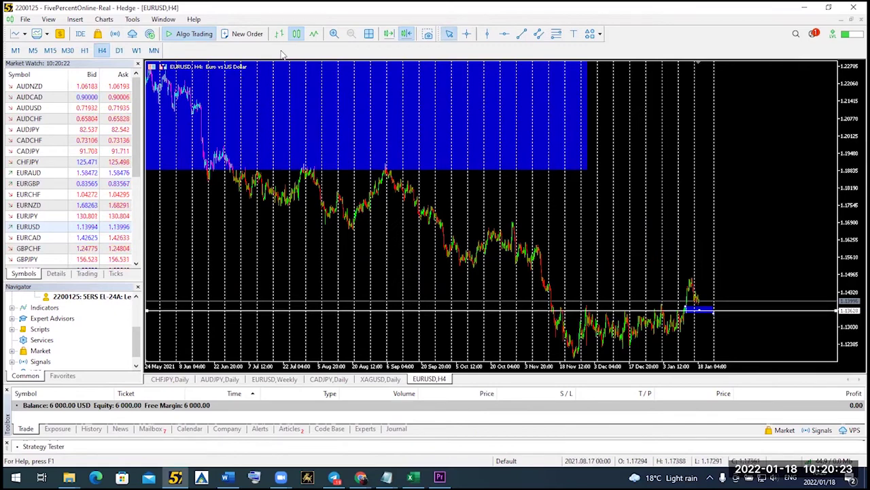
Step: On the H1 timeframe, lower the rectangle's upper edge onto the pullback candles and raise the horizontal line to about 1.1370
click(334, 34)
click(334, 33)
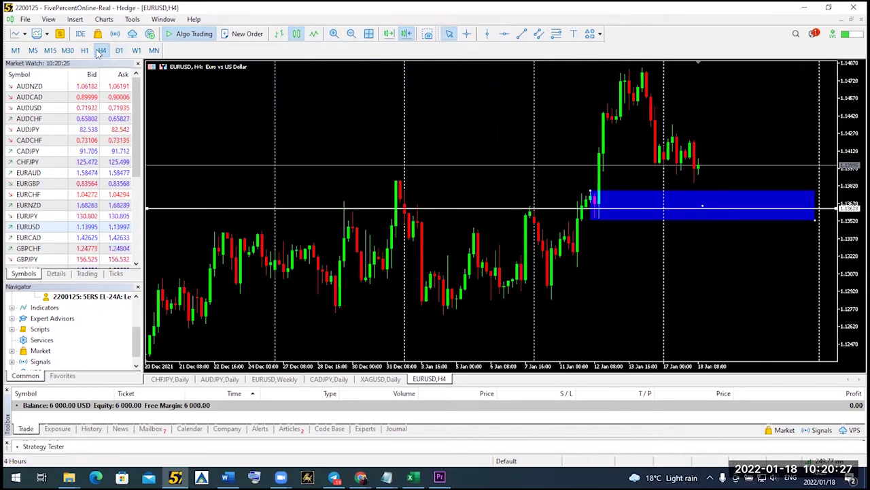
click(84, 51)
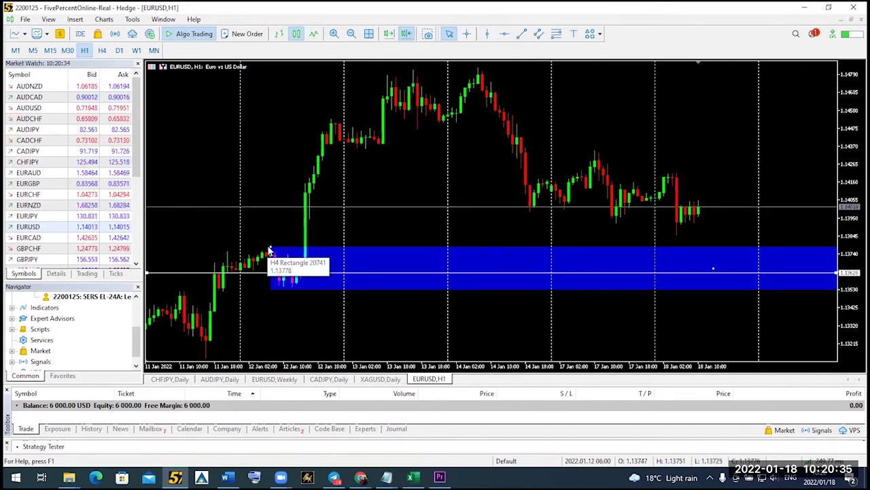
drag(270, 250, 266, 271)
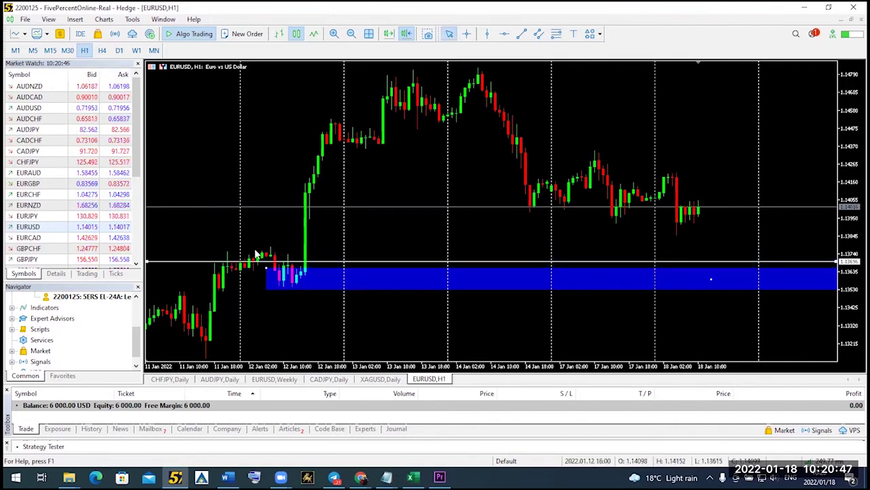
Step: Return to the H4 timeframe and measure the height of the narrowed rectangle in pips with the crosshair
click(105, 59)
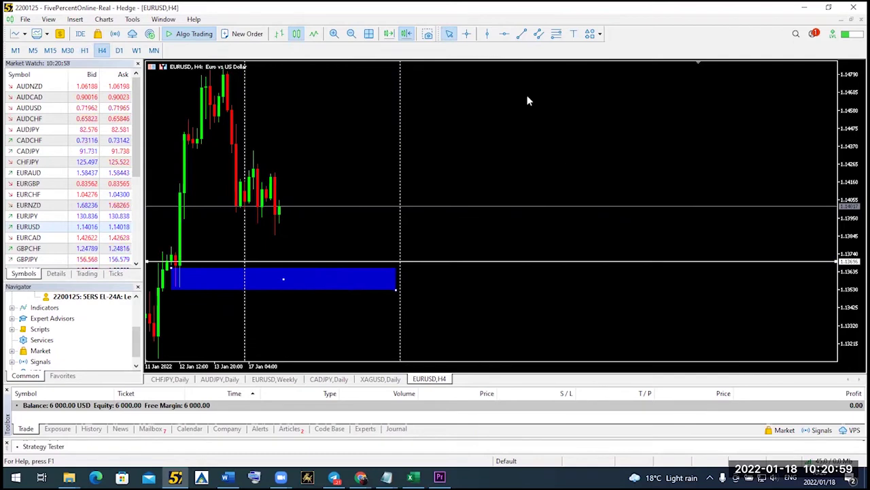
click(466, 34)
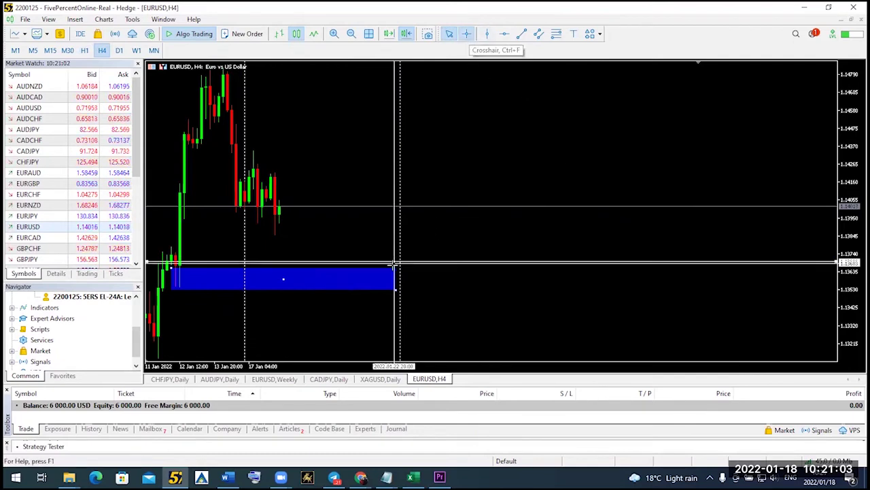
drag(365, 289, 360, 269)
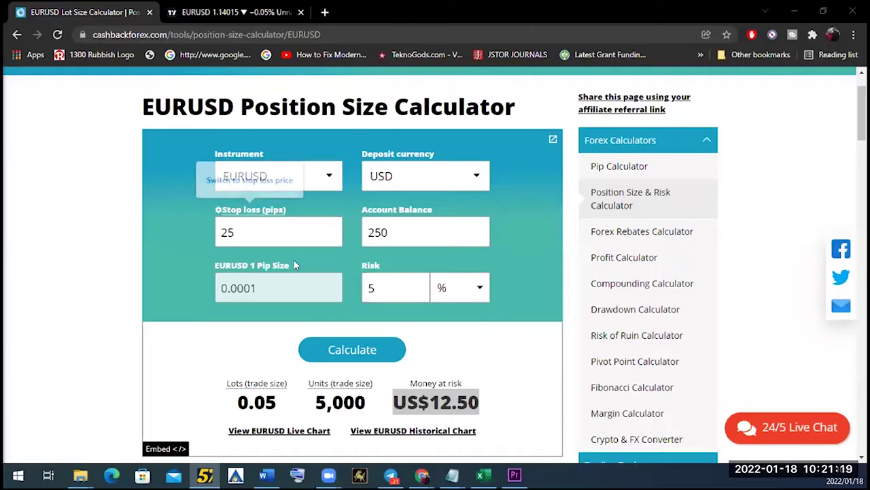
Step: Switch to the EURUSD Position Size Calculator in the browser, set the stop loss to 14 pips and calculate the trade size
key(BackSpace)
key(BackSpace)
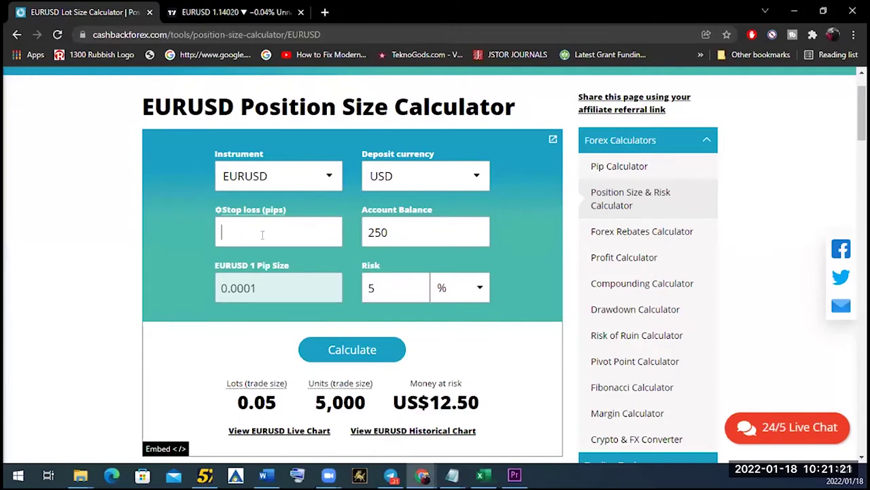
text(14)
click(348, 357)
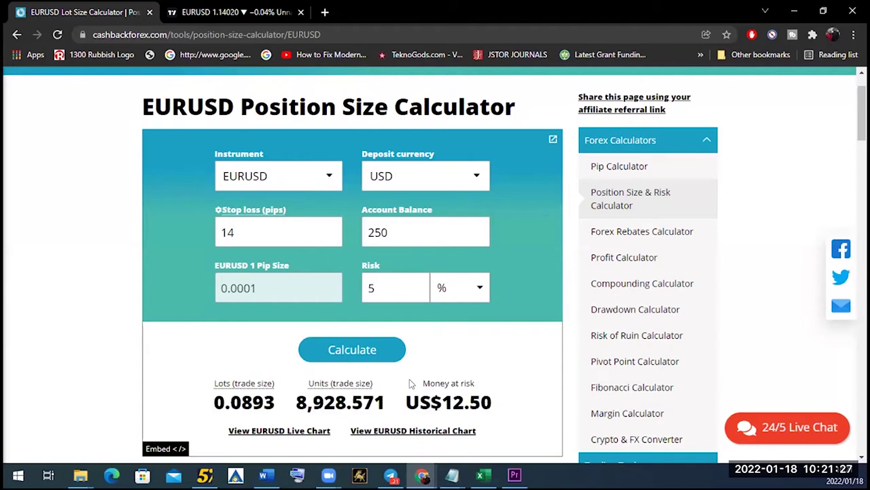
Step: Examine the money at risk and the lot size calculated for the 14-pip EURUSD stop loss
drag(408, 391, 500, 412)
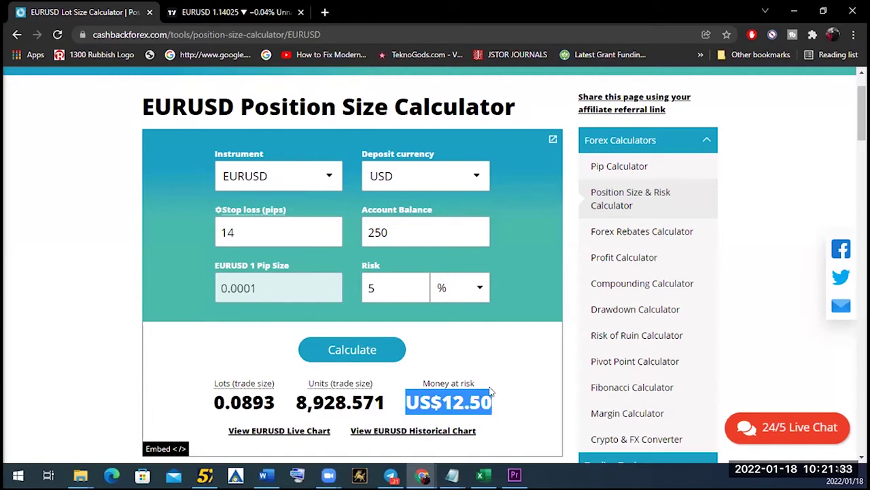
click(200, 416)
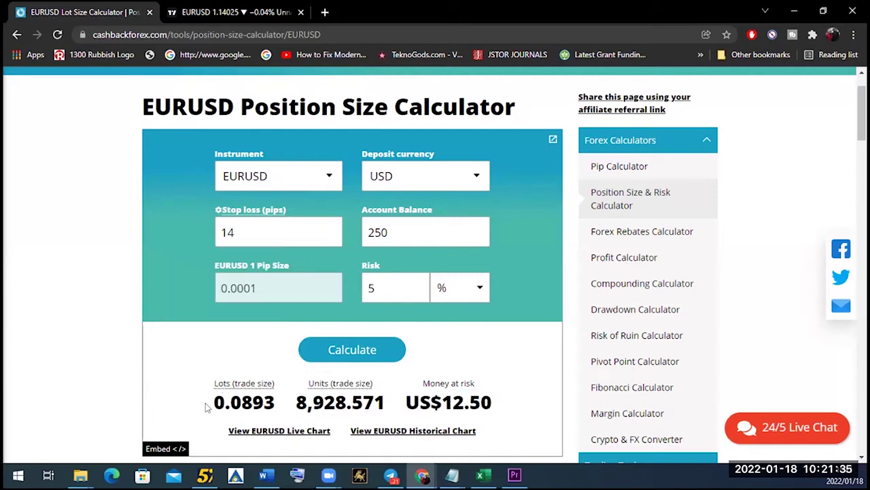
drag(210, 402, 263, 402)
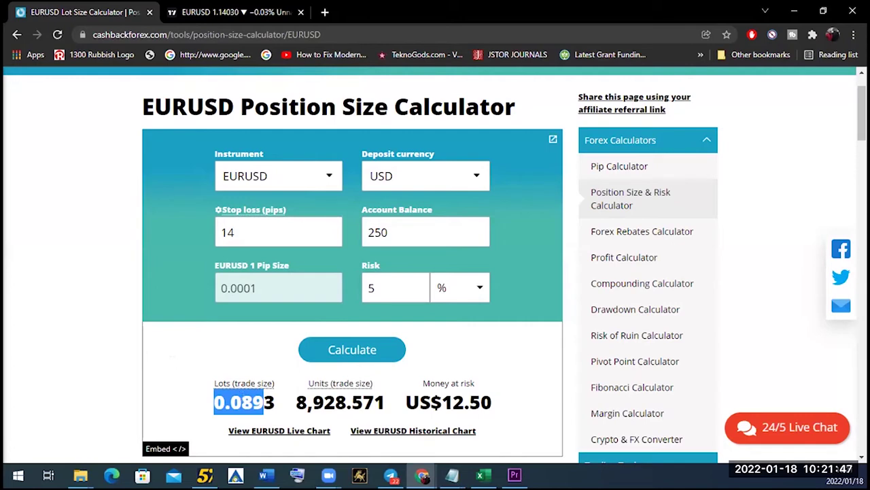
key(alt+Tab)
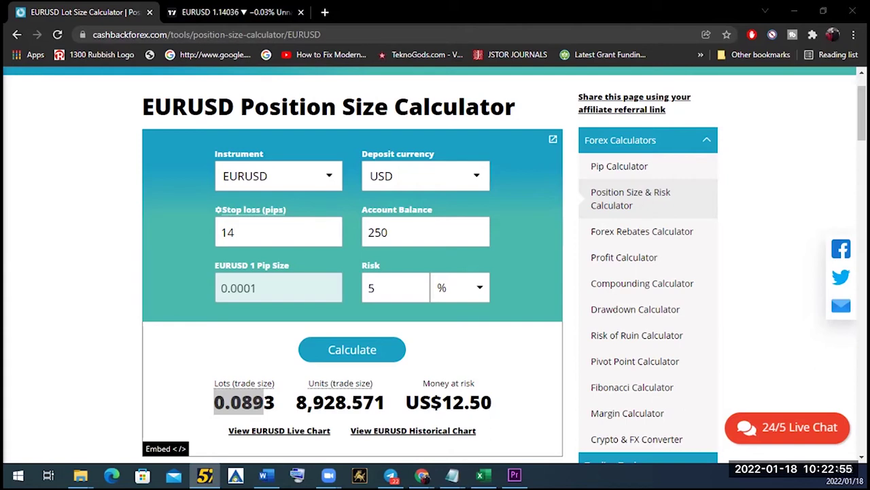
Step: Set the calculator's stop loss to 27 pips and recalculate the EURUSD position size
click(303, 234)
key(BackSpace)
key(BackSpace)
text(27)
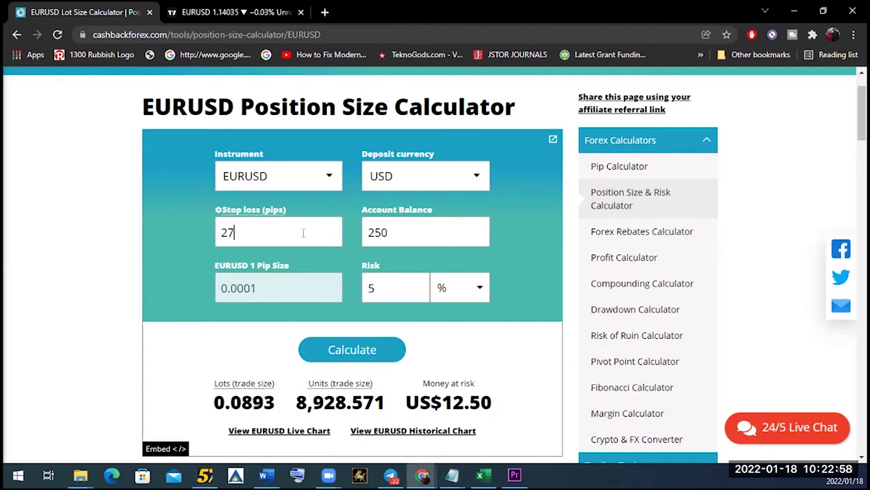
click(331, 348)
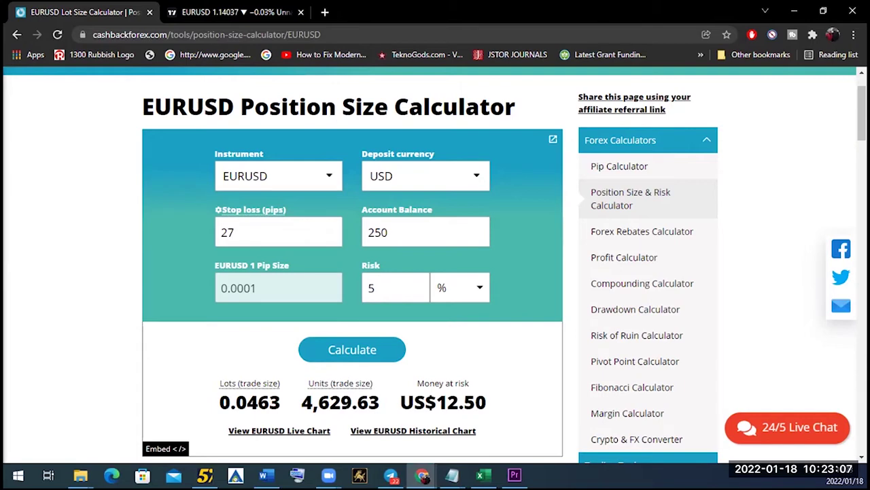
Step: Review the stop loss input and the recalculated money at risk in the position size calculator
key(alt+Tab)
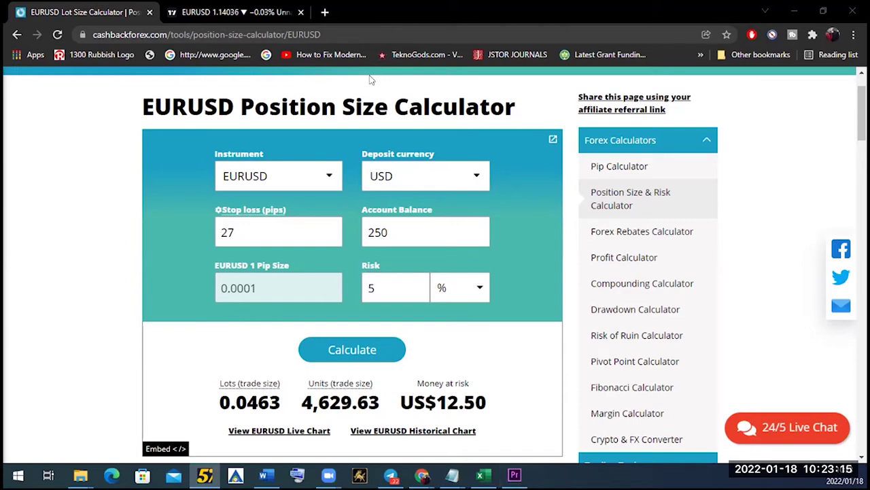
drag(235, 233, 218, 233)
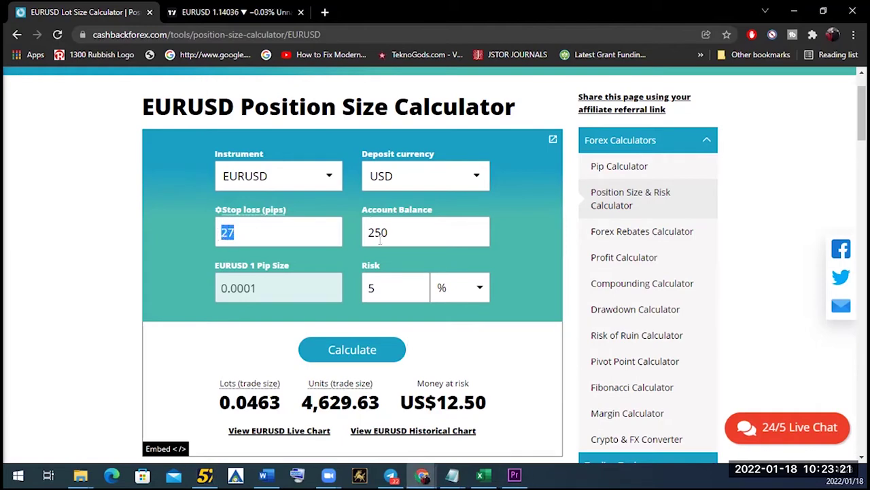
drag(438, 397, 496, 400)
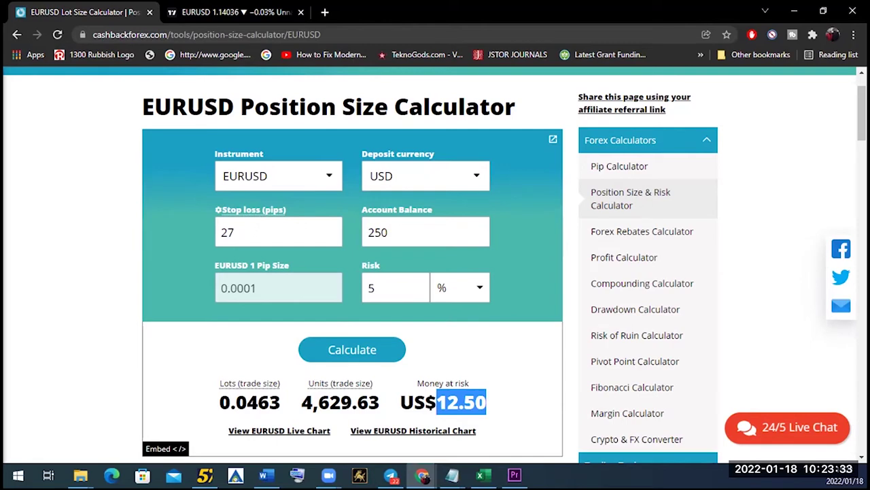
Step: Switch to MetaTrader 5 and set up a new EURUSD pending order of type Buy Limit with a volume of 0.05
key(alt+Tab)
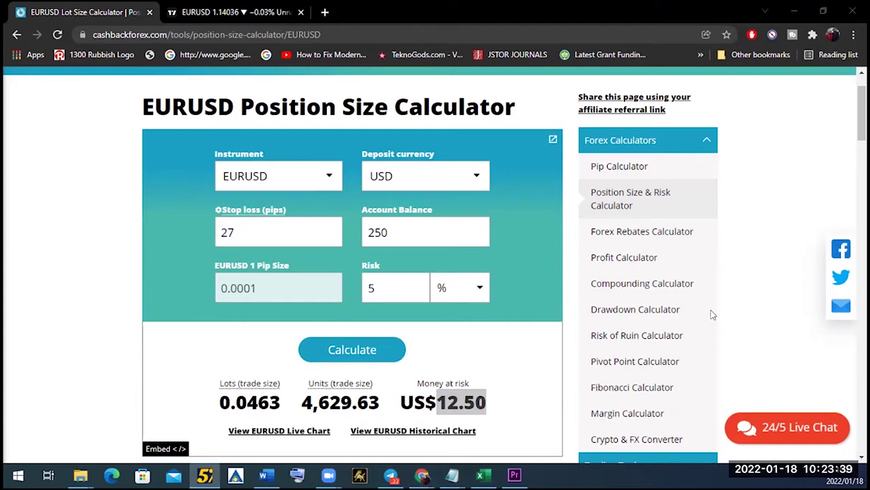
key(alt+Tab)
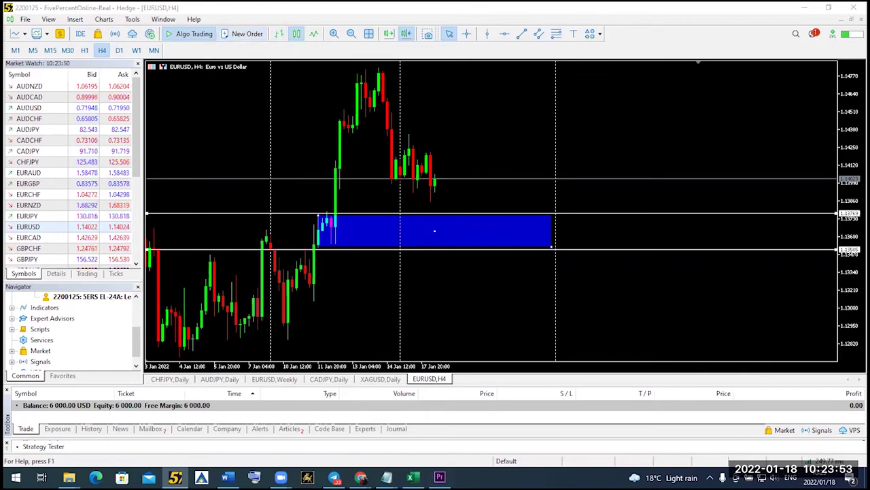
click(246, 33)
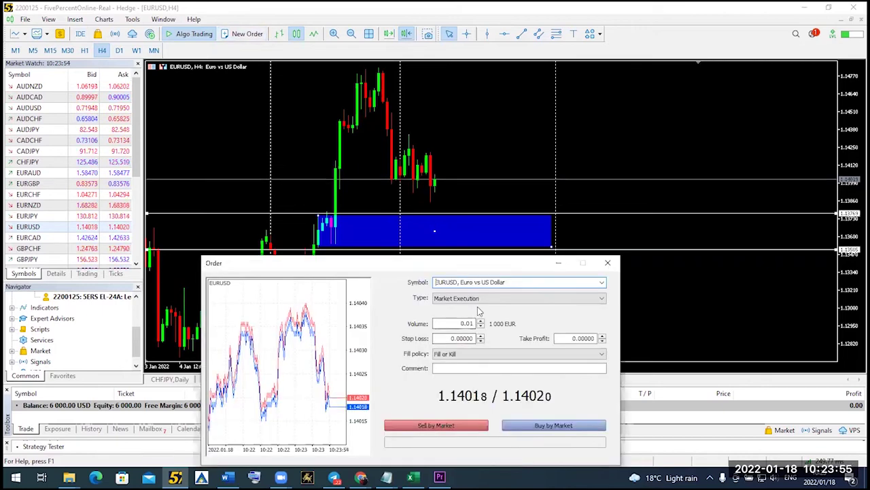
click(480, 321)
click(480, 321)
click(480, 321)
click(479, 300)
click(513, 316)
click(464, 325)
click(464, 334)
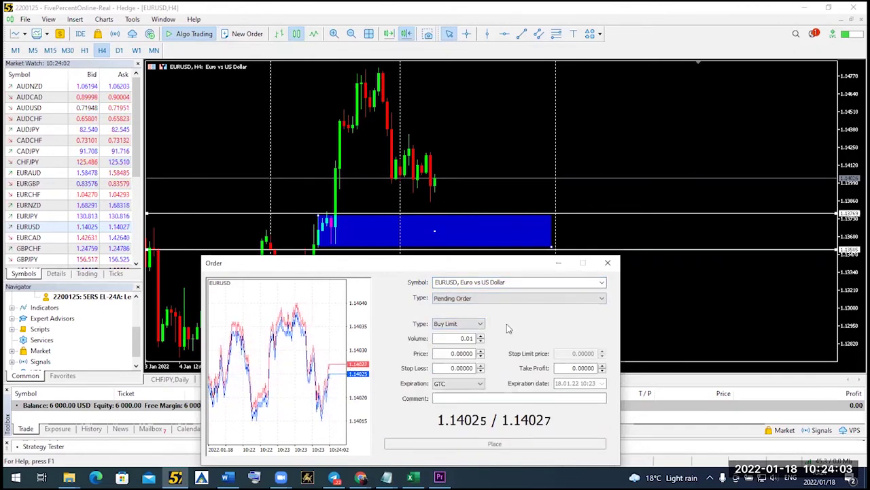
click(481, 336)
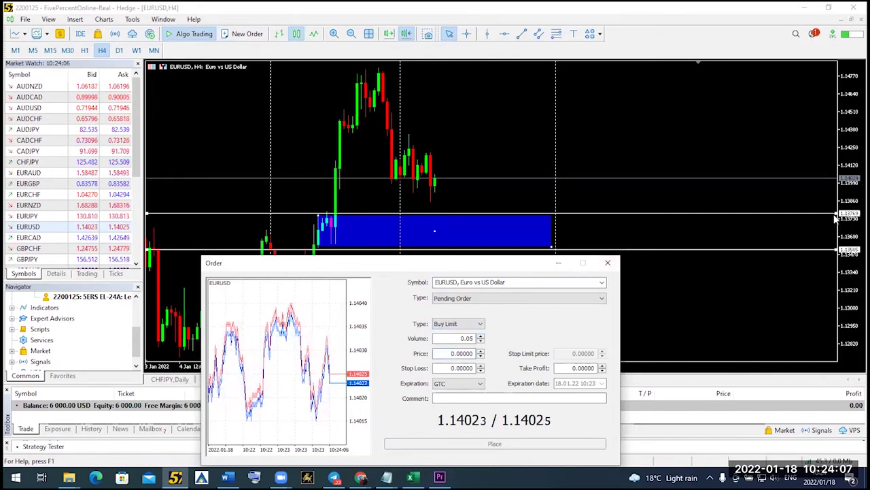
Step: Set the pending order's entry price to 1.13769 and its stop loss to 1.13505
click(470, 352)
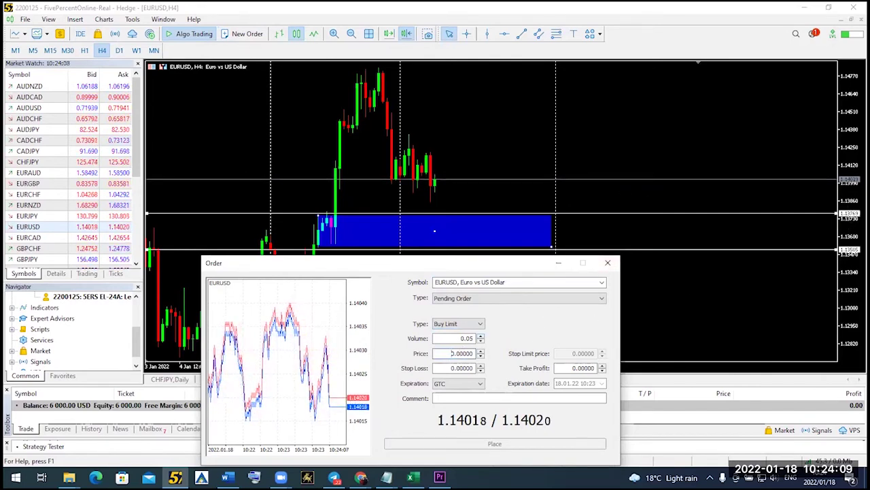
text(1)
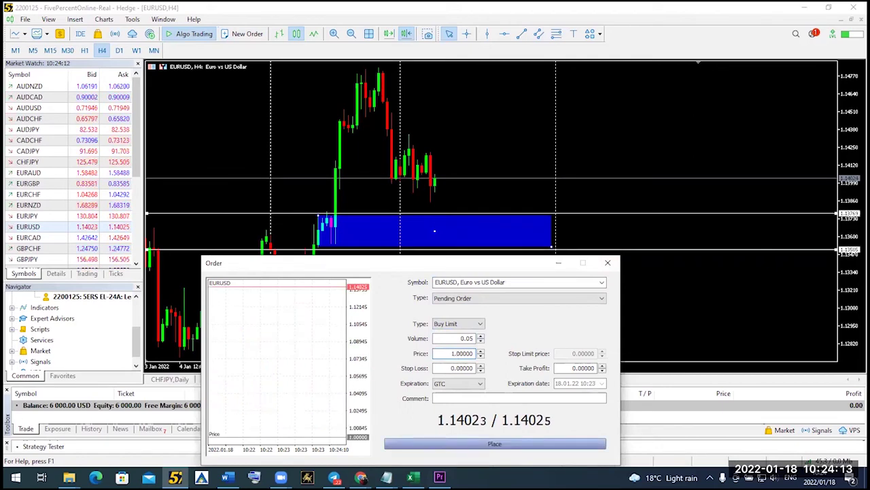
text(.13)
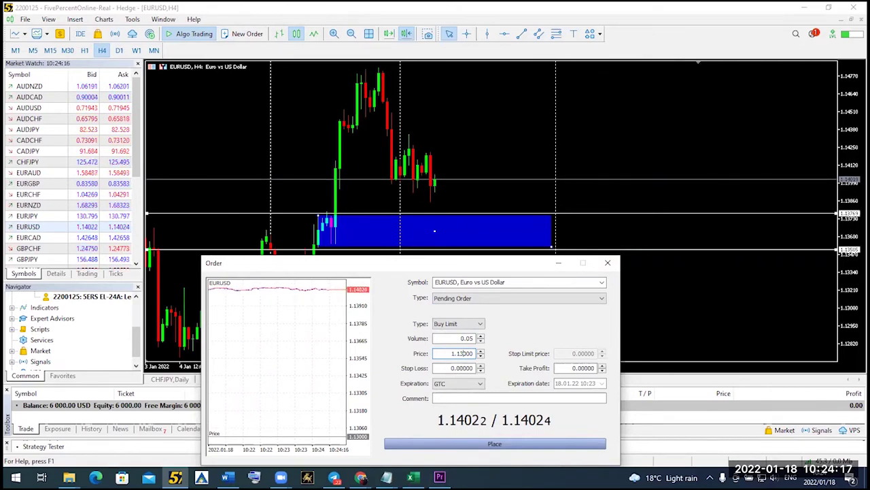
text(76)
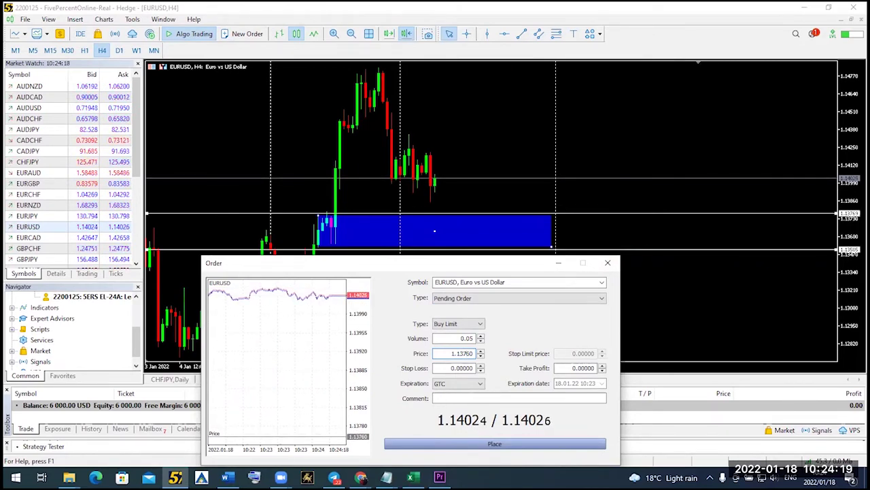
text(9)
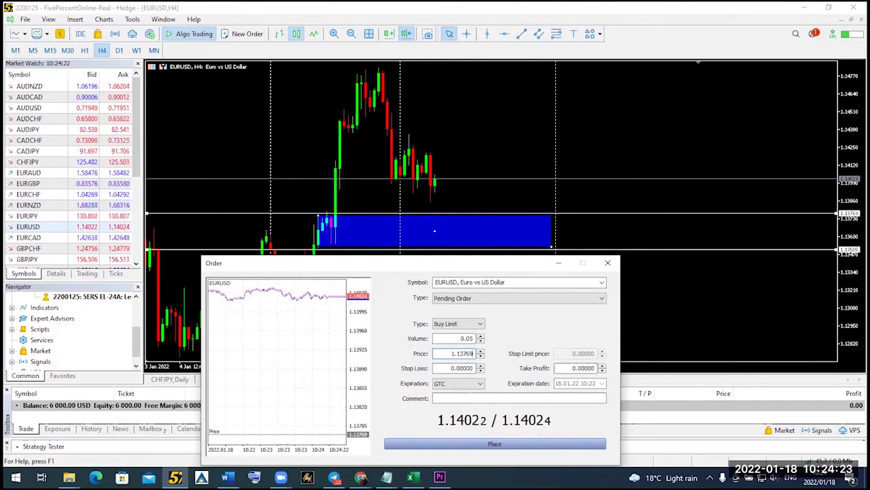
click(452, 368)
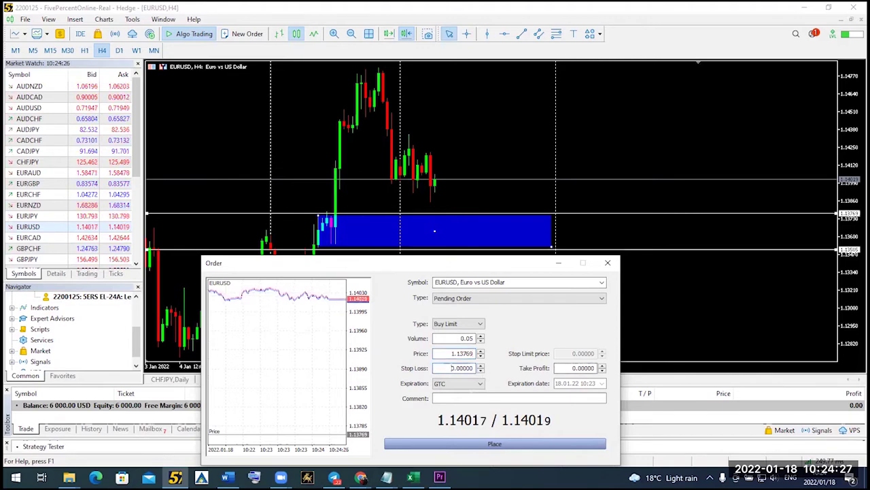
text(1.13505)
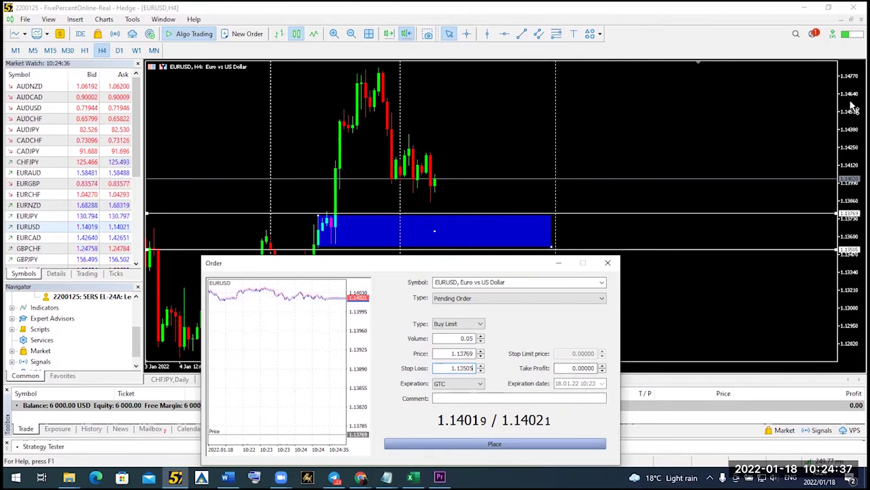
Step: Switch the EURUSD chart to the daily timeframe and draw a rectangle from the early November 2021 candles across the zone at about 1.156 to 1.161
drag(854, 108, 842, 128)
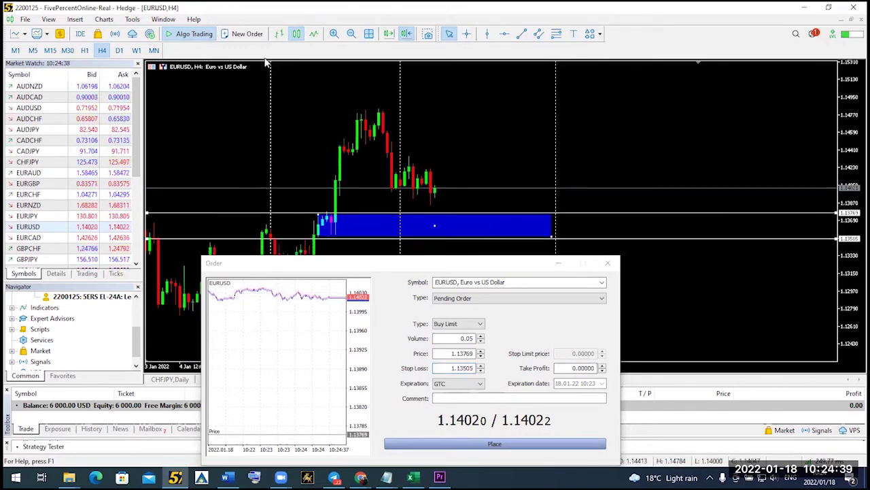
click(119, 51)
drag(289, 125, 543, 101)
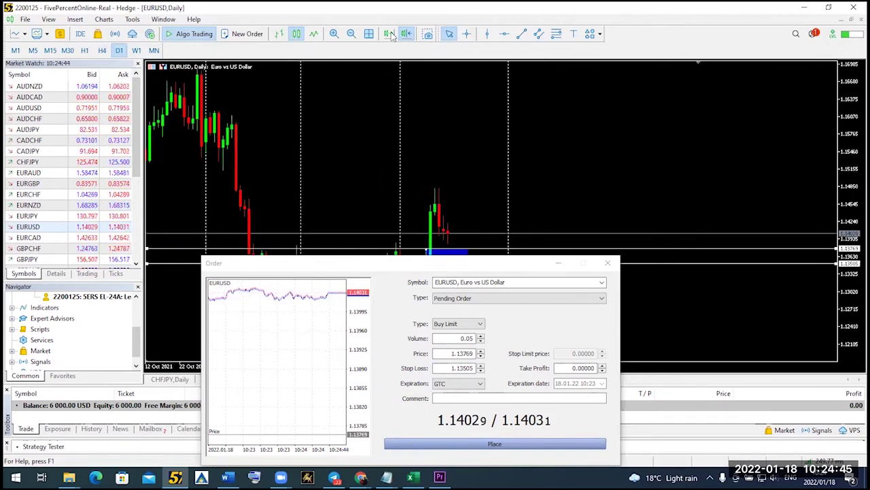
click(75, 19)
mouse_move(102, 45)
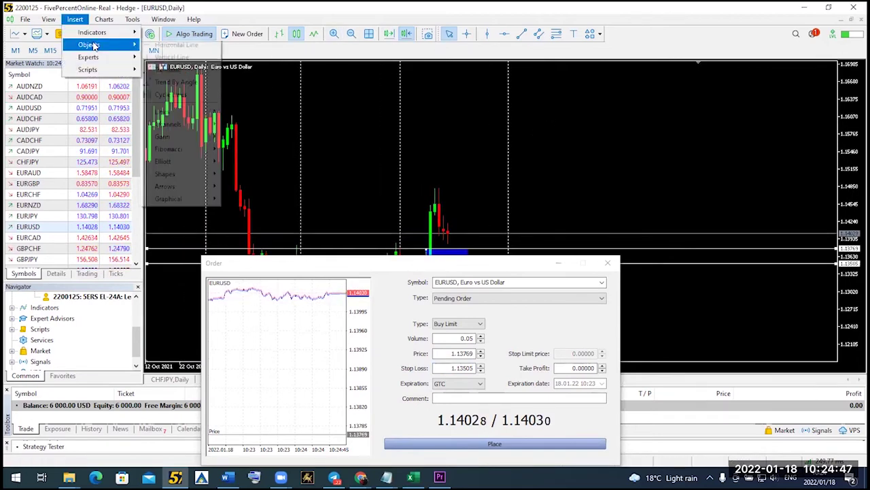
mouse_move(207, 174)
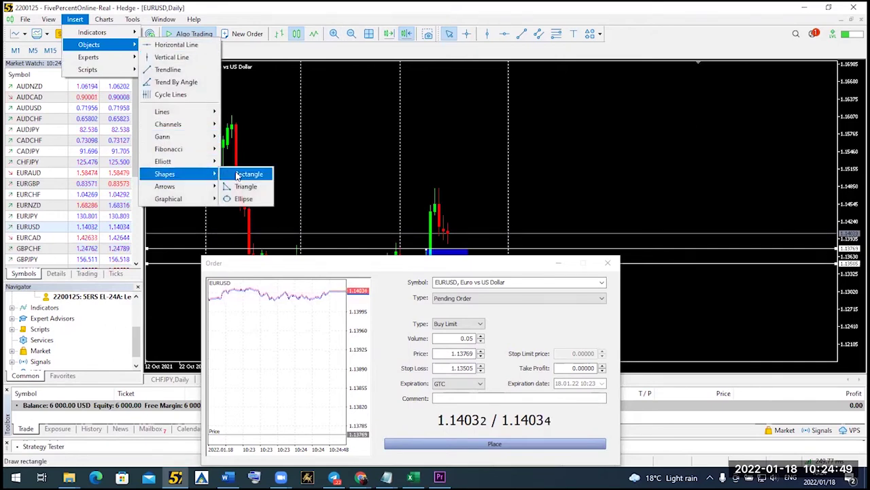
click(238, 171)
drag(223, 112, 728, 141)
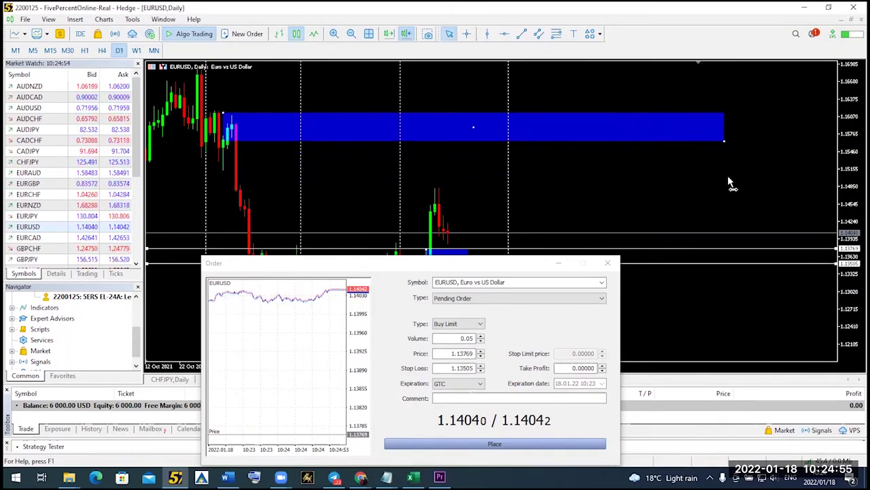
Step: Place a horizontal line just below the new upper rectangle and adjust it to 1.15476
drag(832, 204, 843, 194)
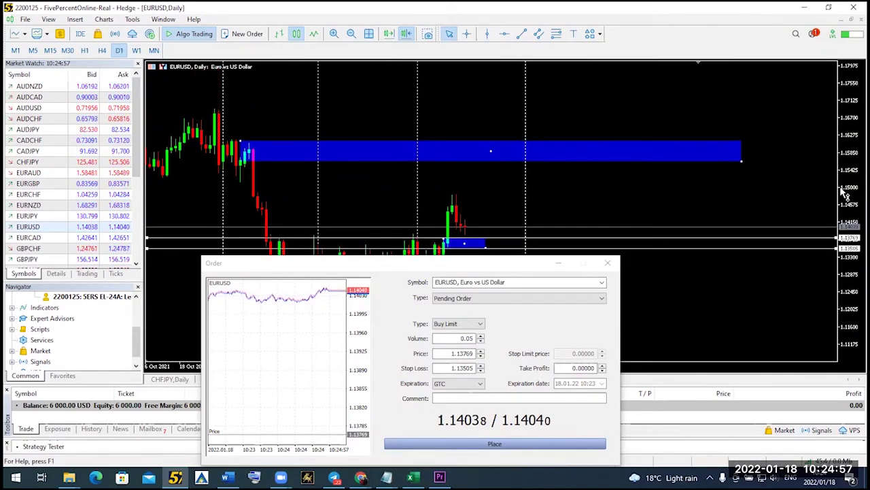
click(505, 34)
click(276, 166)
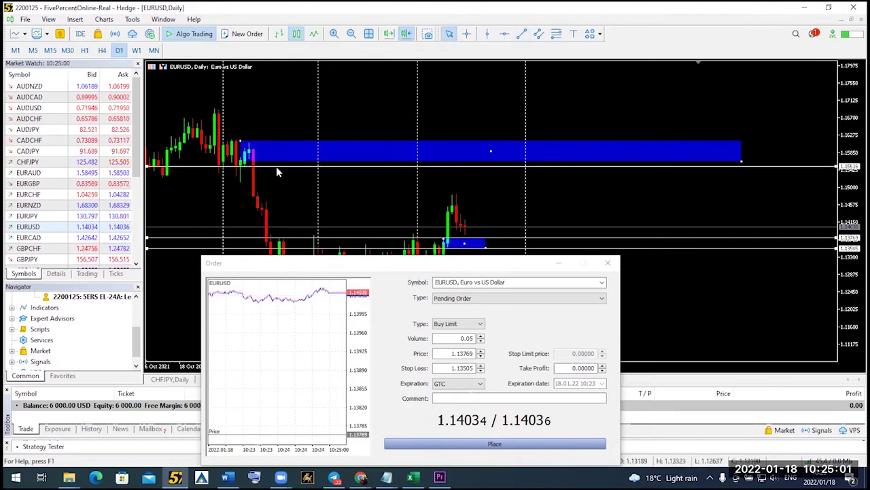
drag(276, 166, 279, 168)
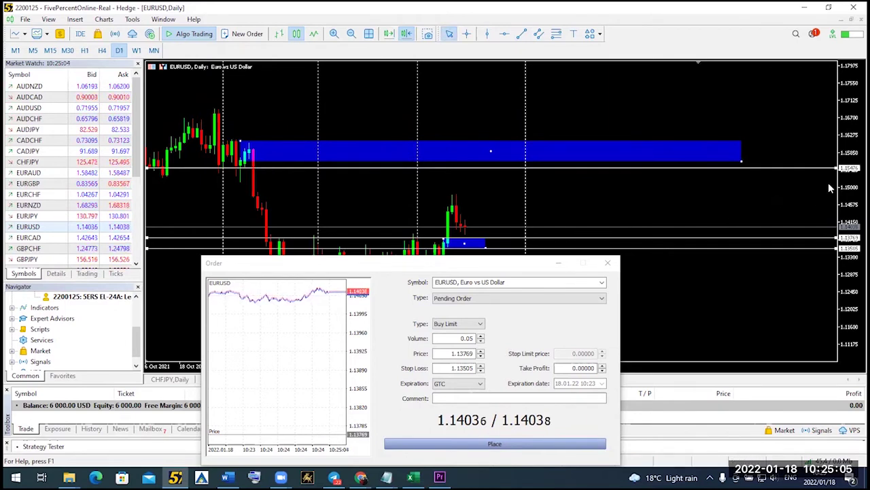
Step: Set the order's take profit to 1.15476, place the EURUSD buy limit order and close its confirmation
click(570, 368)
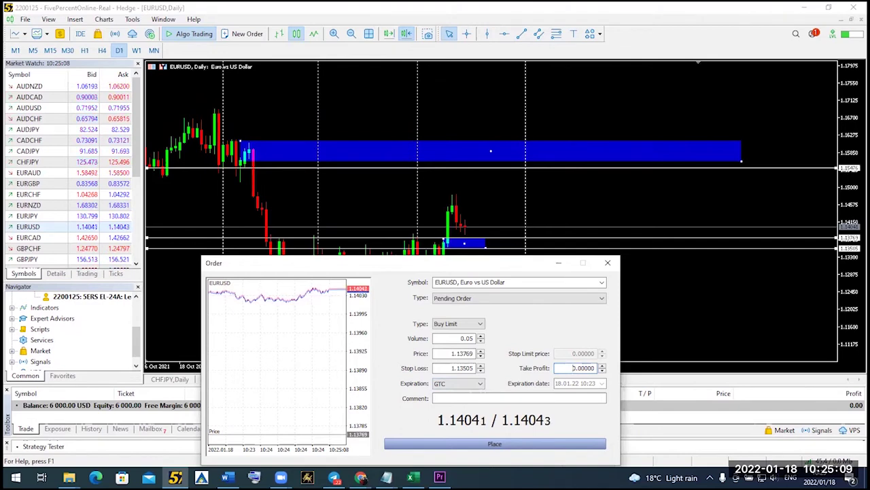
text(1)
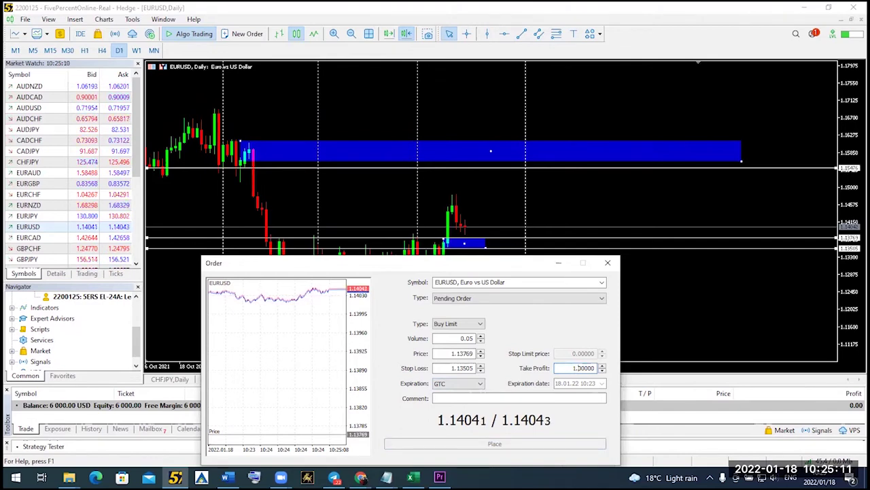
text(.15476)
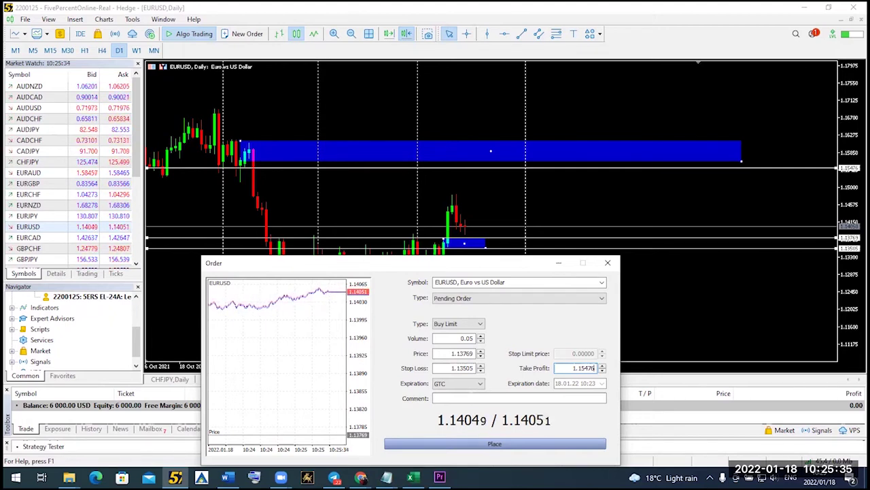
click(475, 443)
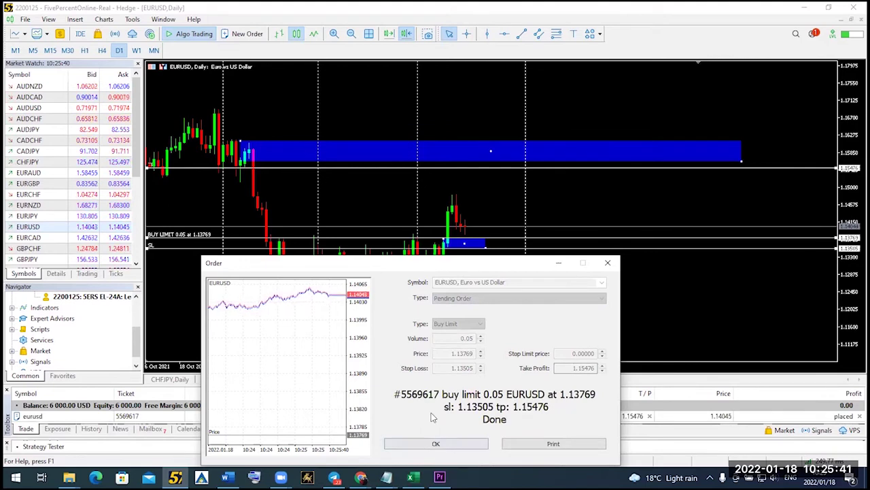
click(455, 445)
Step: Lower the EURUSD buy limit order's take profit level on the daily chart to 1.14326
drag(843, 332, 843, 187)
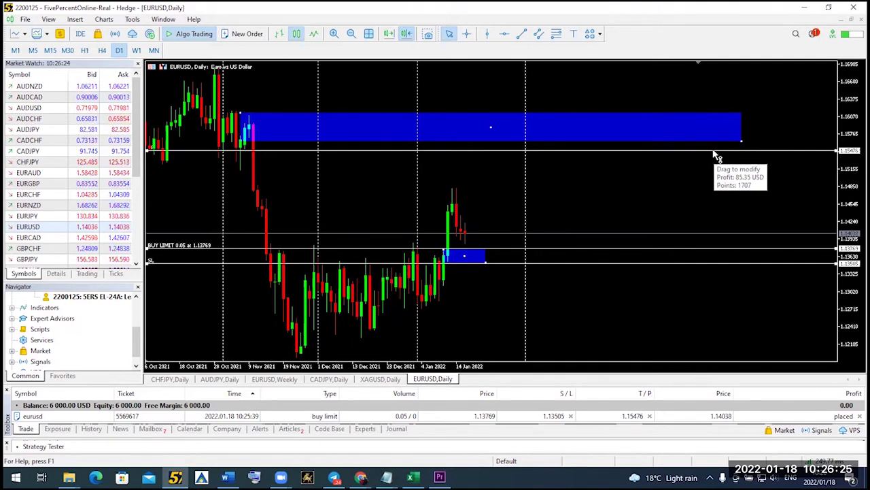
drag(714, 155, 719, 211)
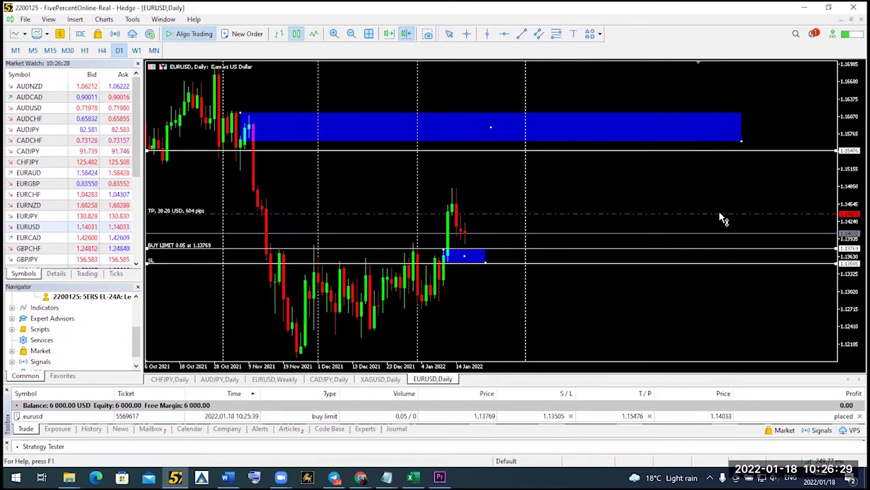
click(318, 310)
click(493, 308)
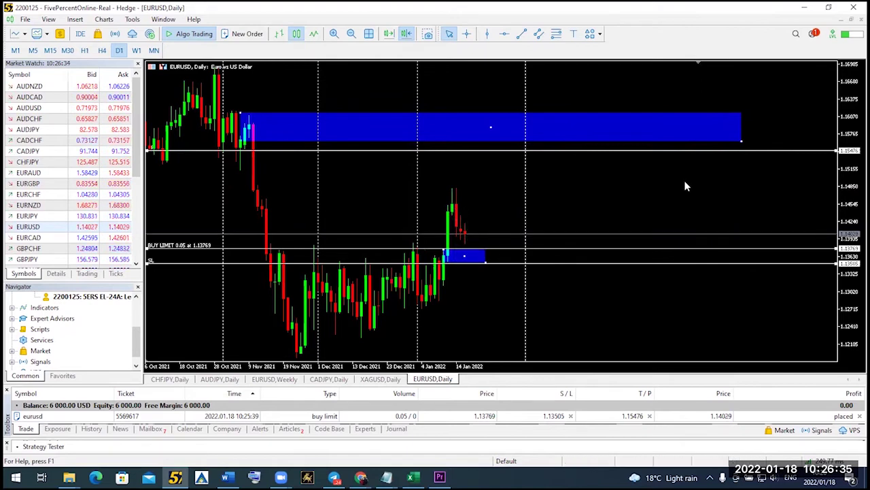
drag(694, 151, 684, 223)
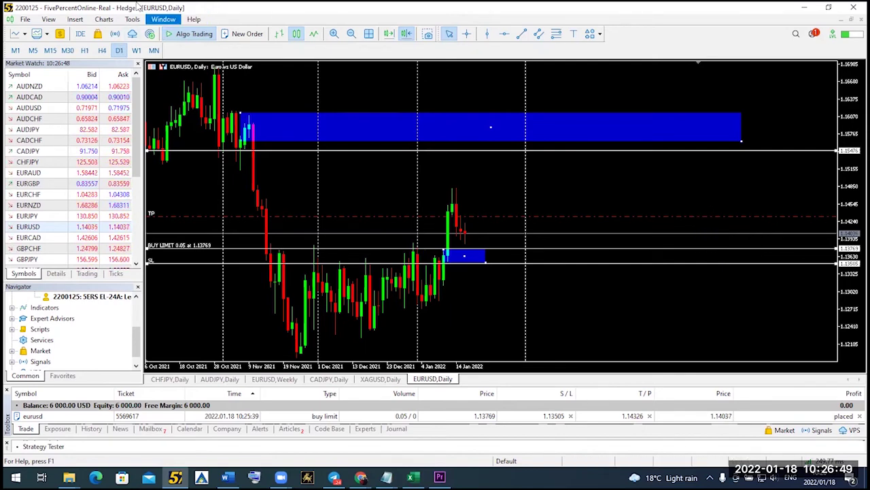
Step: Switch the EURUSD chart to the one-hour timeframe and delete the horizontal line drawn at the buy limit entry level
click(84, 50)
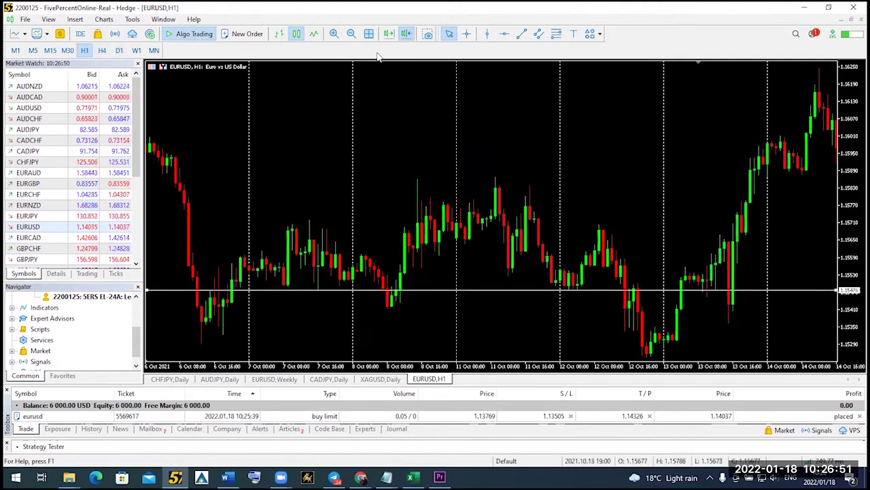
scroll(549, 129, down, 5)
scroll(193, 218, down, 5)
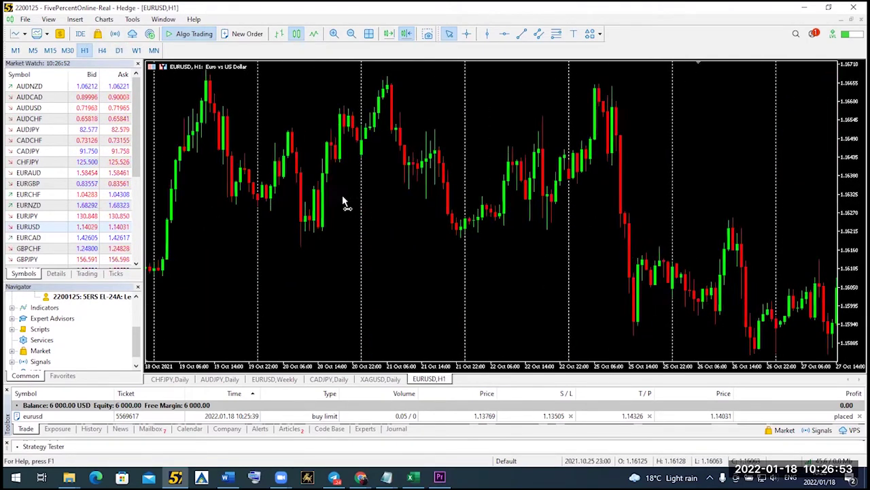
scroll(585, 136, down, 3)
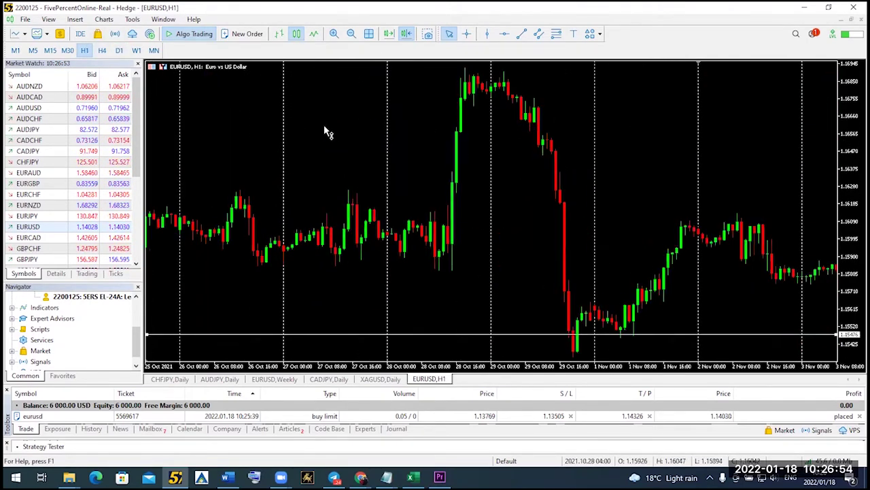
click(352, 36)
drag(676, 128, 179, 121)
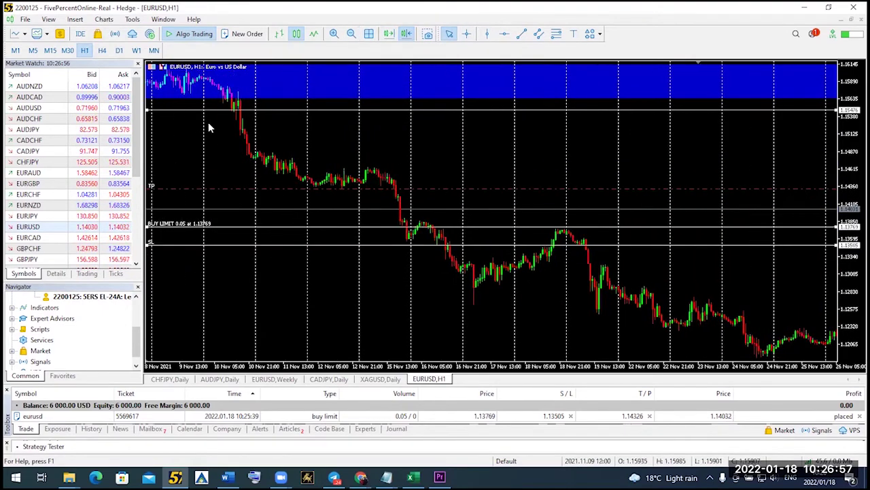
drag(680, 227, 200, 159)
right_click(200, 160)
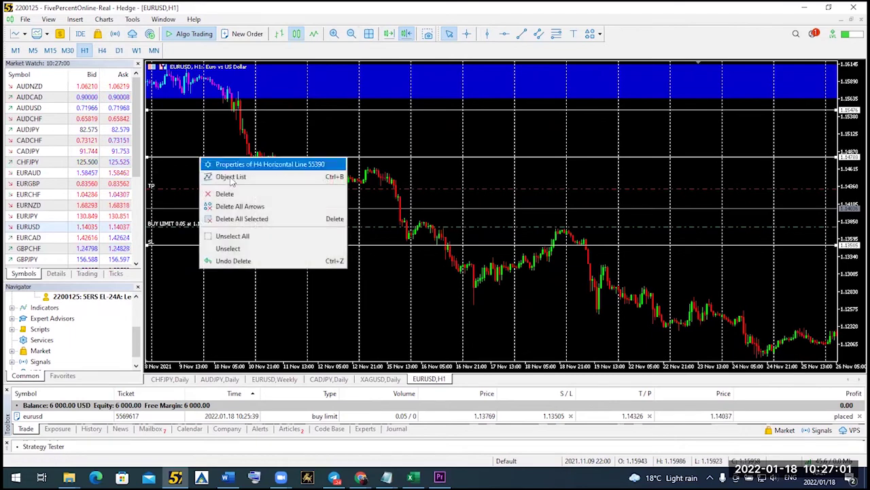
click(225, 194)
Step: Move the buy limit order's entry down into the January 2022 blue zone at 1.13690 and set its stop loss to 1.13505
drag(373, 286, 229, 252)
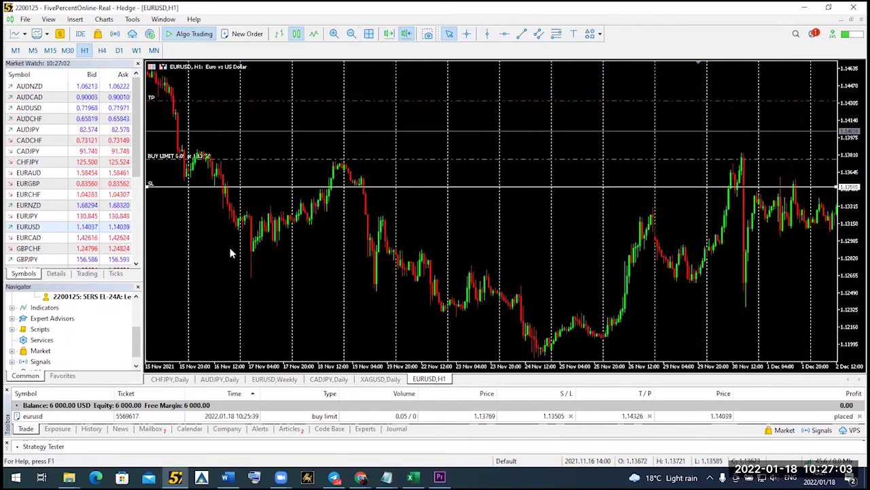
click(389, 34)
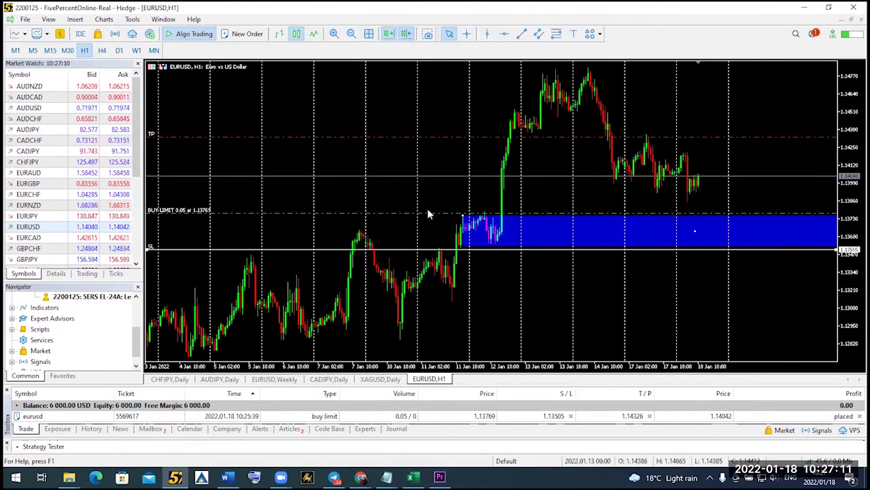
drag(426, 212, 427, 225)
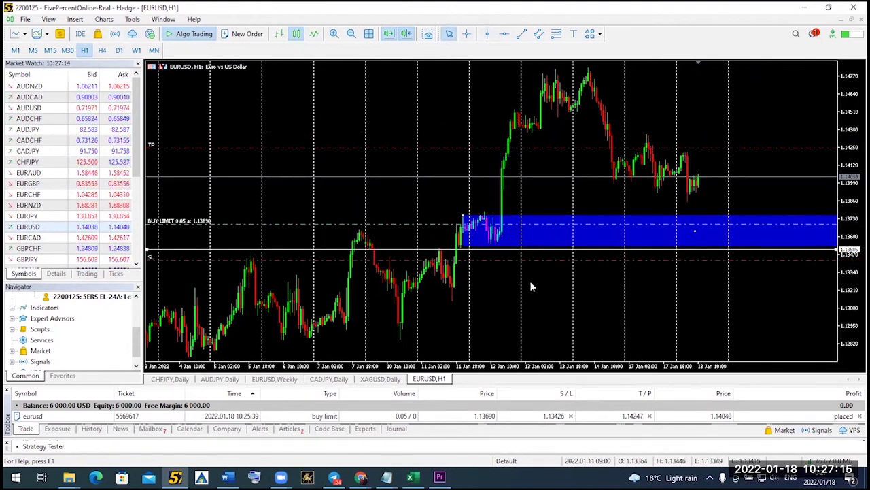
drag(548, 259, 543, 250)
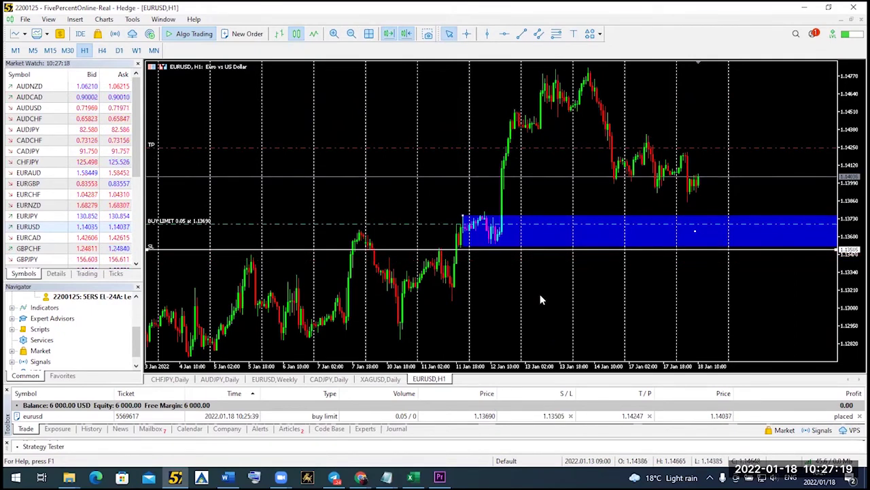
Step: Delete the horizontal line drawn at the order's stop loss level
right_click(425, 253)
click(452, 342)
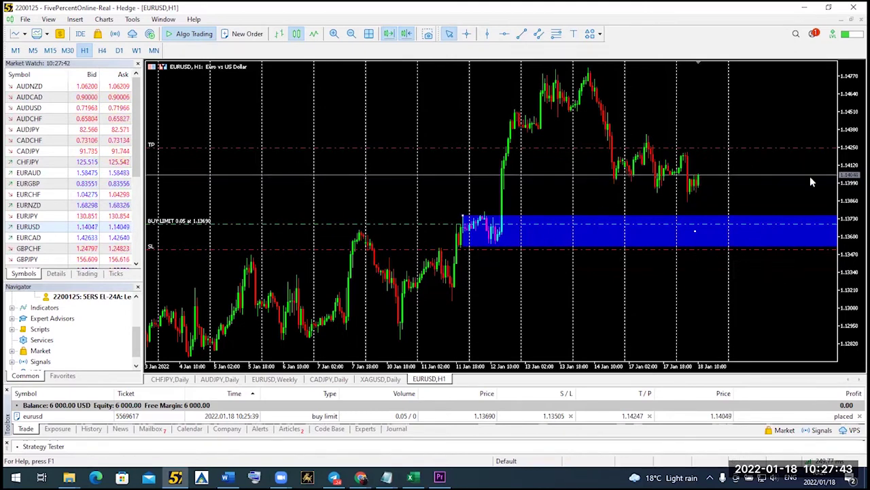
click(334, 34)
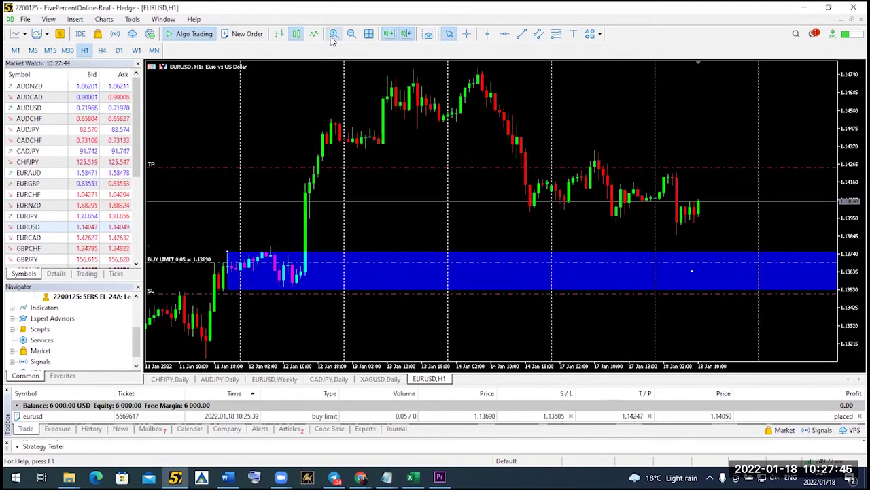
click(351, 34)
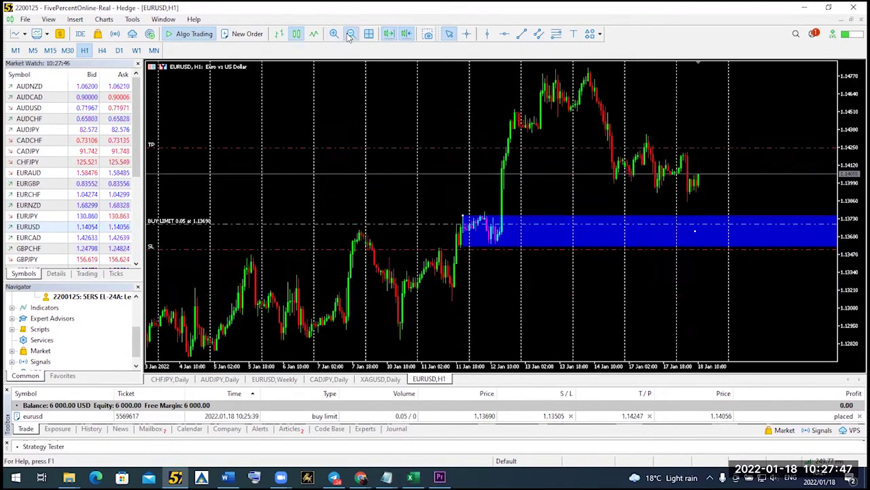
Step: Switch the EURUSD chart to the four-hour timeframe and raise the order's take profit to 1.14576
click(102, 50)
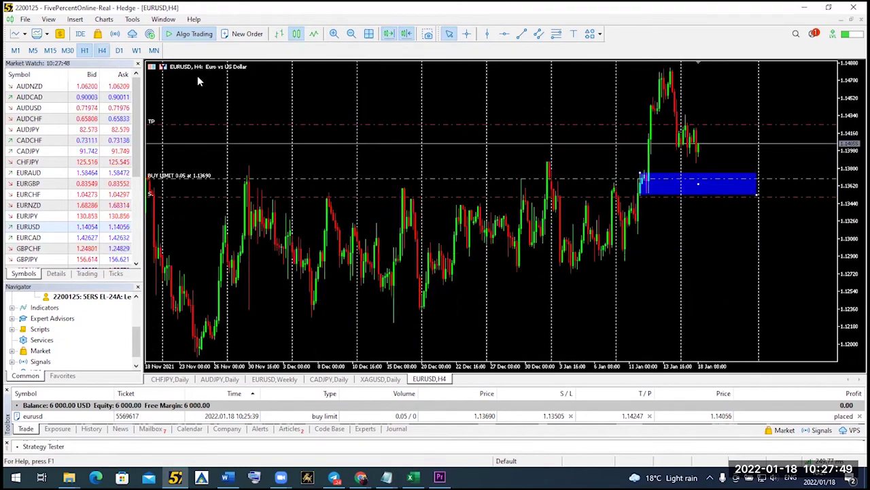
drag(847, 143, 849, 154)
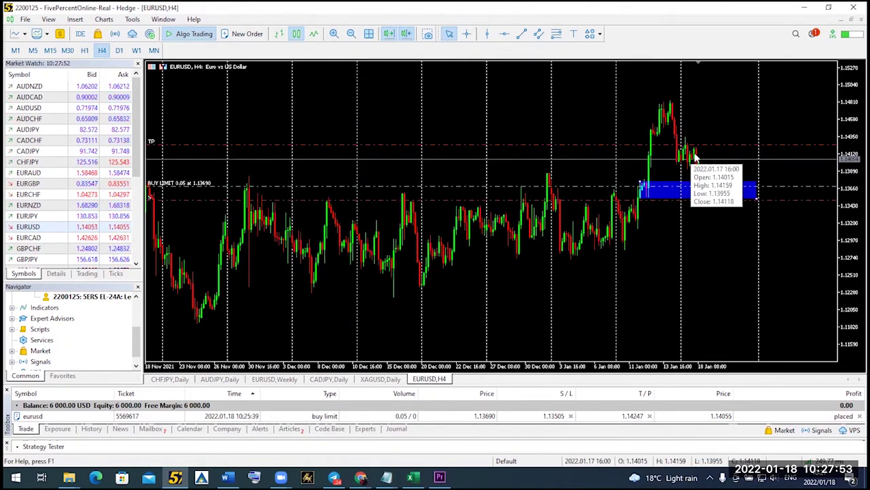
mouse_move(695, 155)
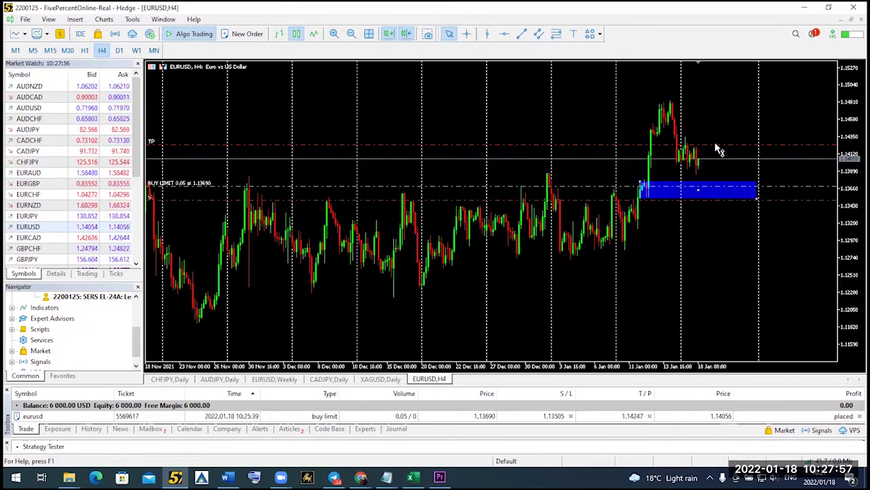
drag(714, 143, 723, 120)
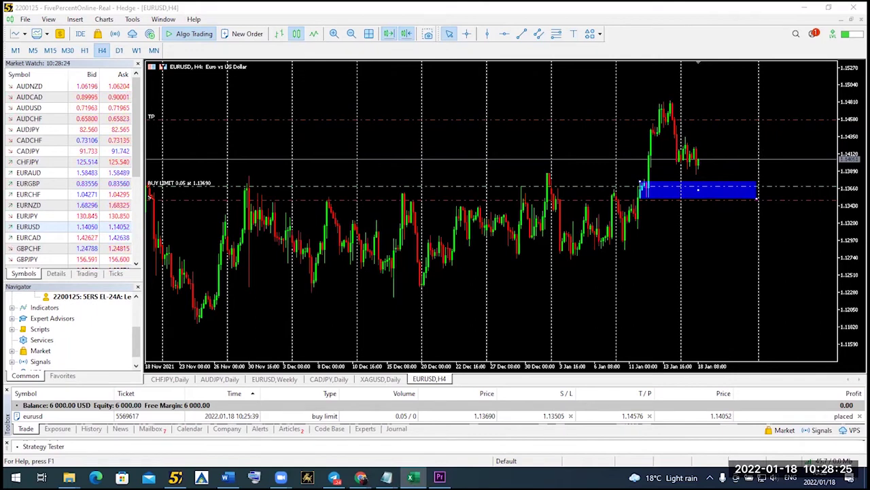
Step: Switch to the Excel trading workbook and enter EURUSD as the pair in B19 of the Pending ORDERS LIST sheet's $ 6 000 Account table
key(alt+Tab)
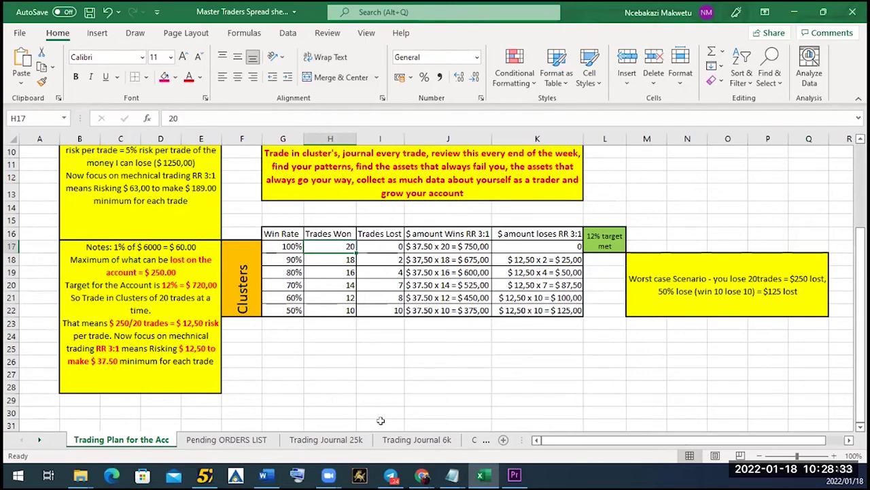
click(442, 440)
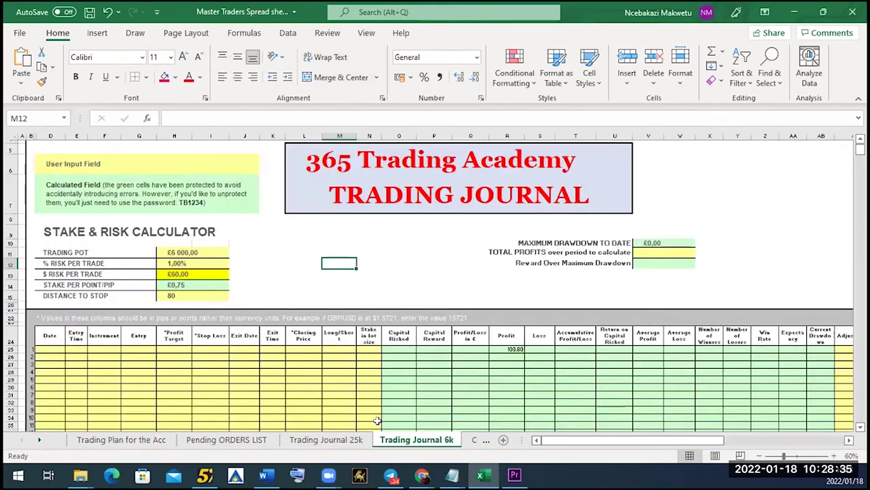
click(218, 440)
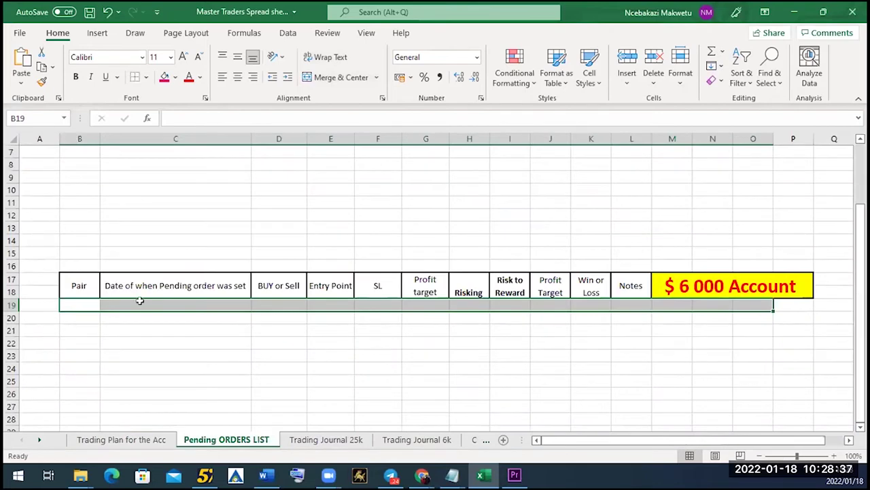
click(422, 356)
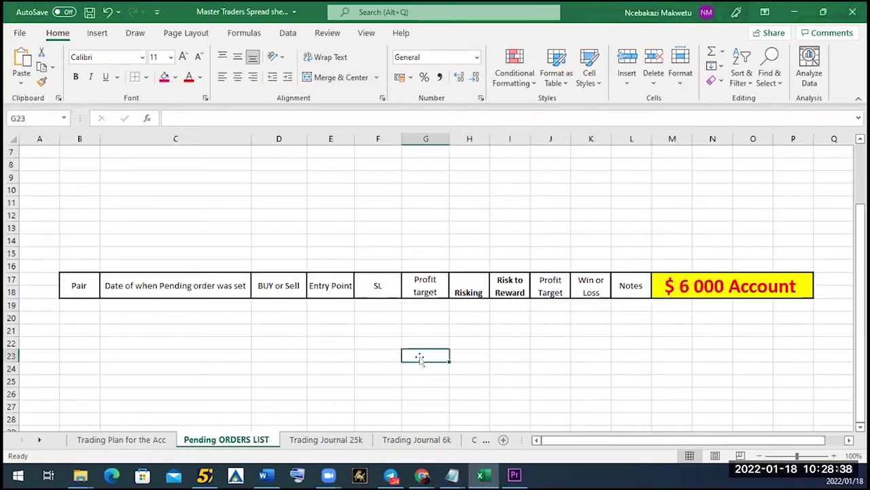
click(84, 303)
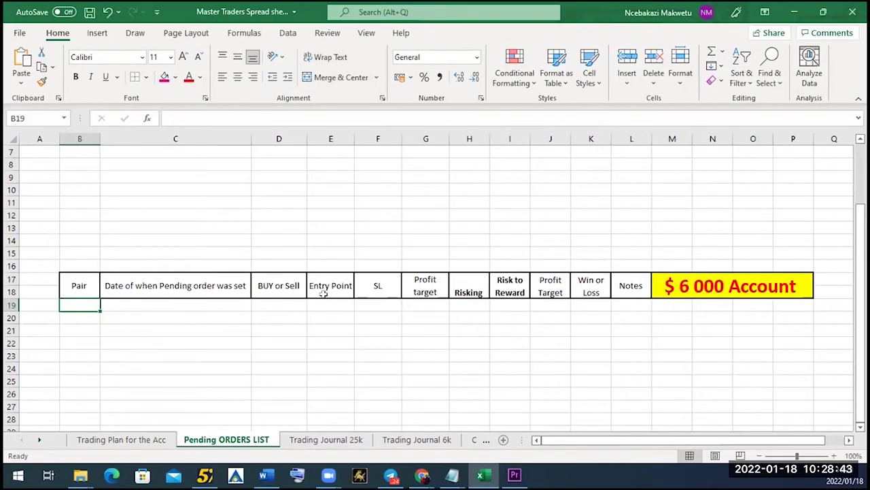
text(EURUSD)
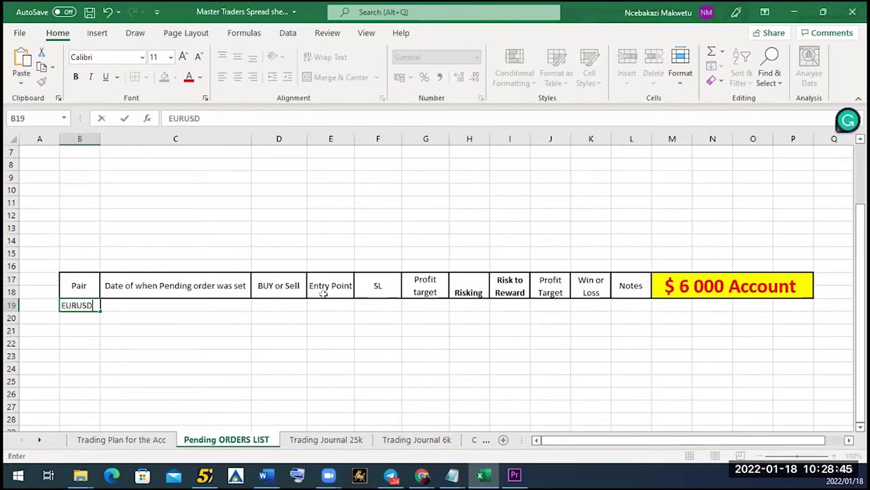
key(Tab)
Step: Enter "18- January - Tuesday" as the EURUSD row's pending order date in C19
key(Up)
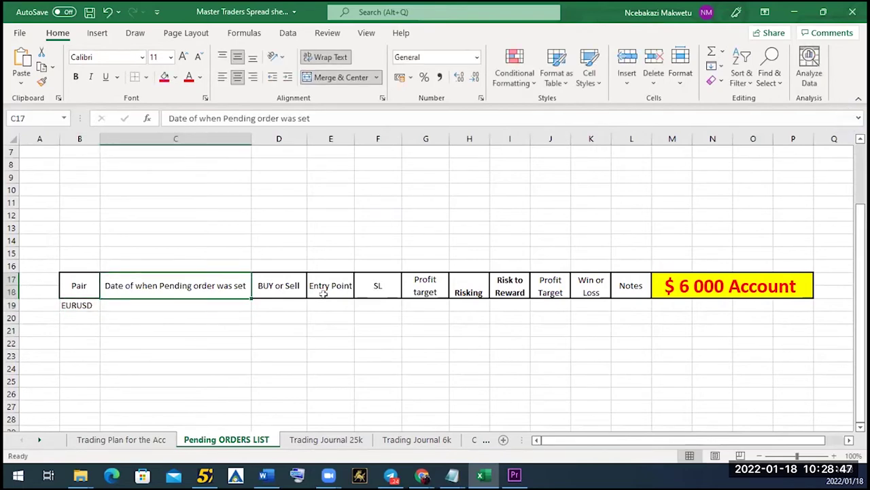
key(Left)
key(Right)
key(Down)
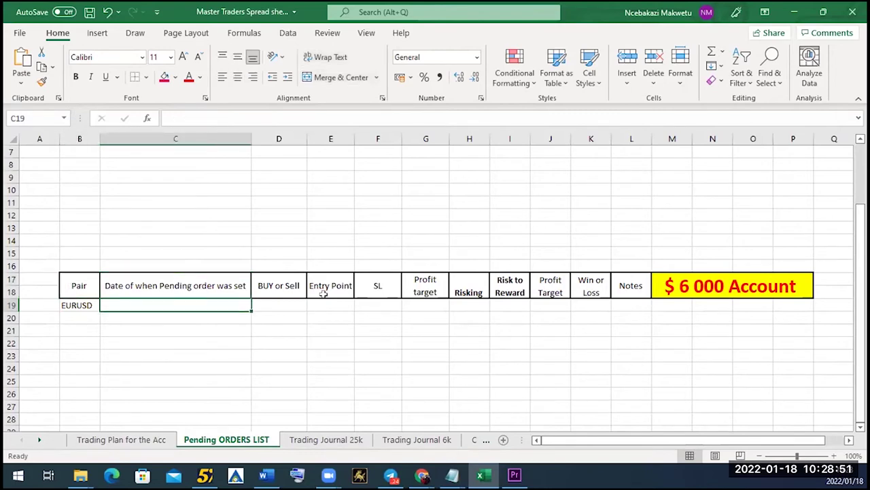
text(18)
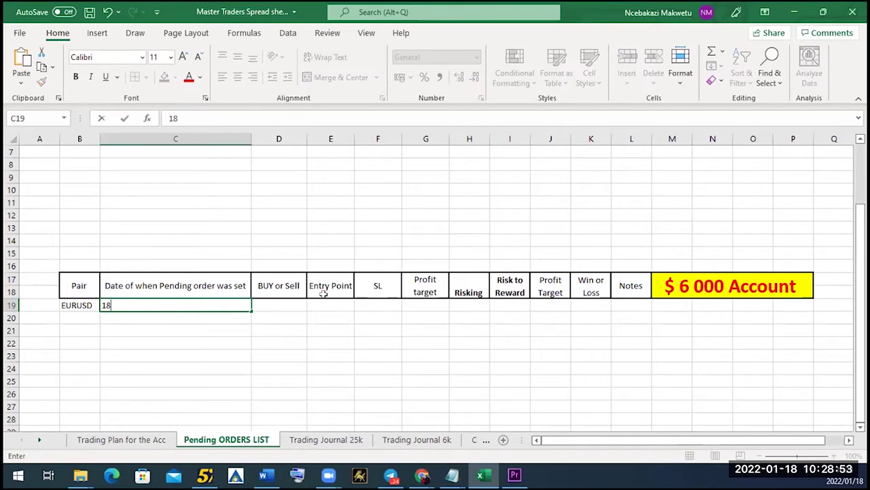
text(- Jna)
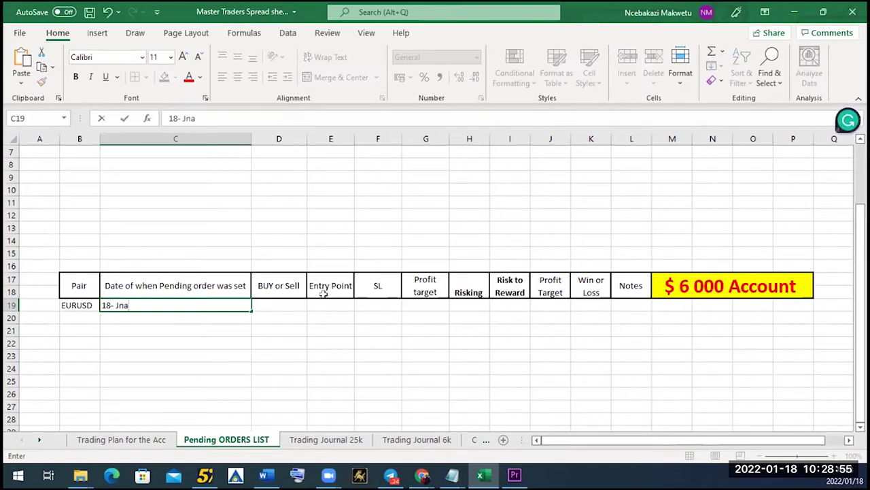
key(BackSpace)
key(BackSpace)
text(anuary - Tuesda)
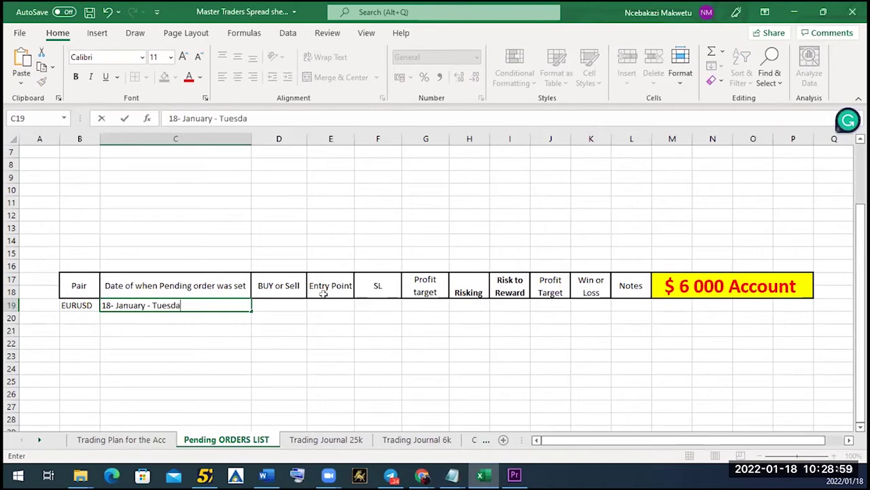
text(y)
key(Tab)
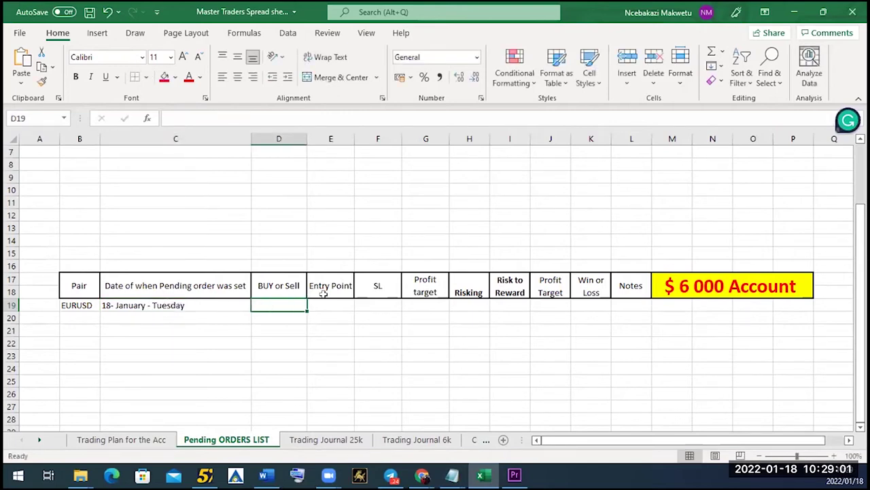
Step: Enter "Buy" as the EURUSD row's trade direction in D19, without the autocompleted header text
text(Bu)
key(Tab)
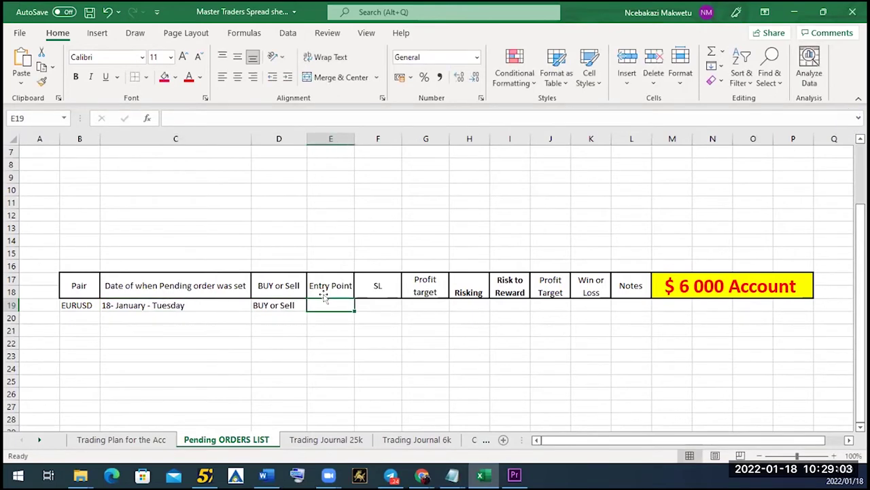
key(Left)
key(BackSpace)
text(BUy)
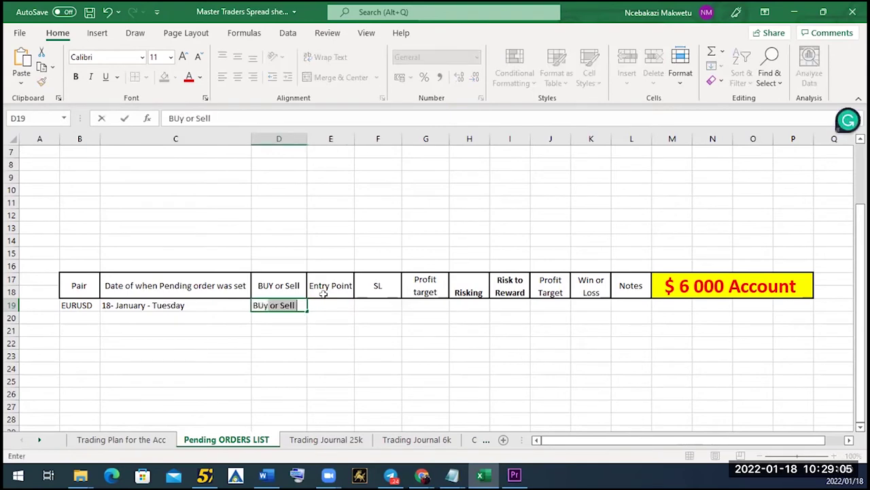
key(BackSpace)
key(Tab)
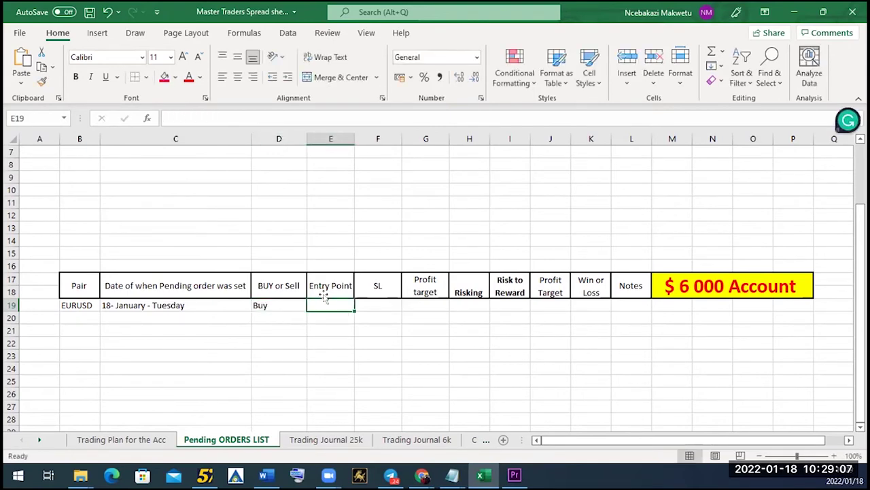
Step: Look over the CAD positions sheet and the Trading Journal 6k sheet, and return to the Pending ORDERS LIST sheet
click(486, 439)
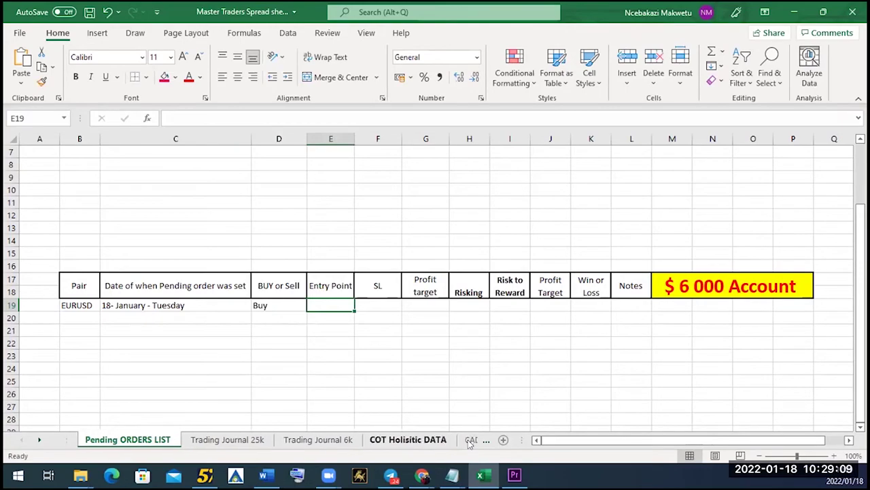
click(463, 440)
click(668, 257)
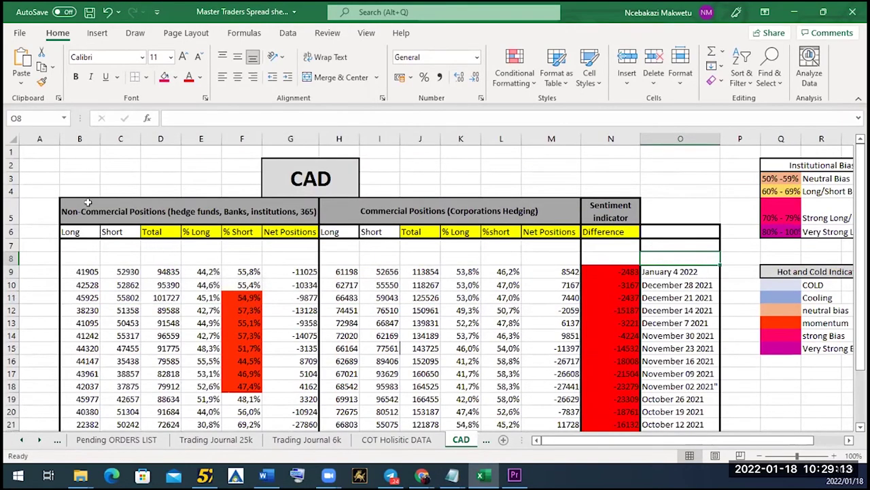
drag(74, 260, 687, 259)
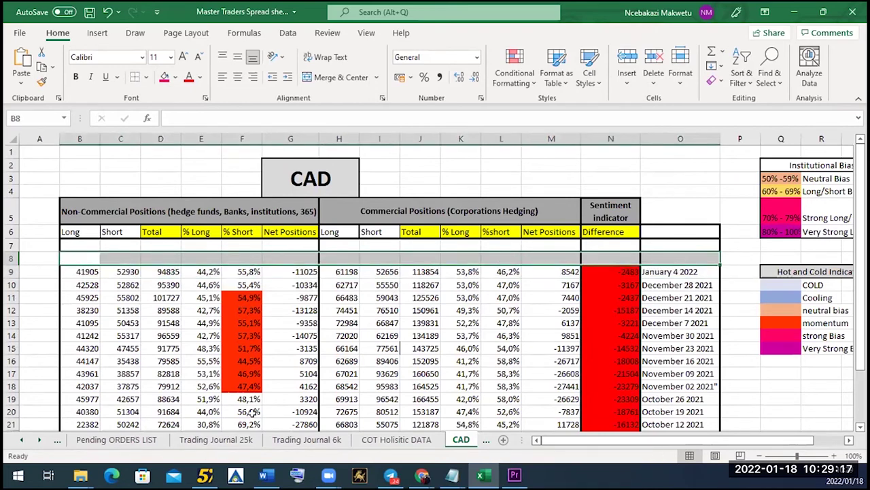
click(295, 444)
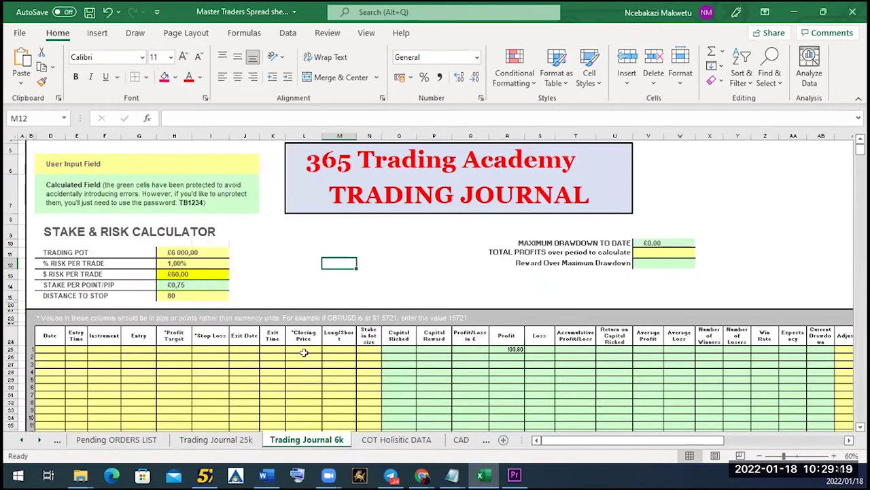
click(100, 440)
click(253, 355)
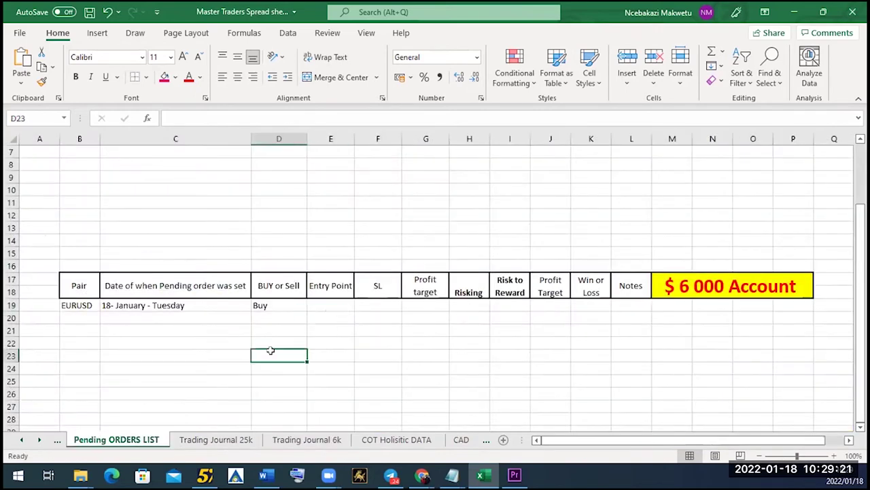
Step: Enlarge the trade list in MetaTrader 5 to read the EURUSD buy limit's price, and enter 1,1369 as the entry point in E19 in Excel
click(330, 304)
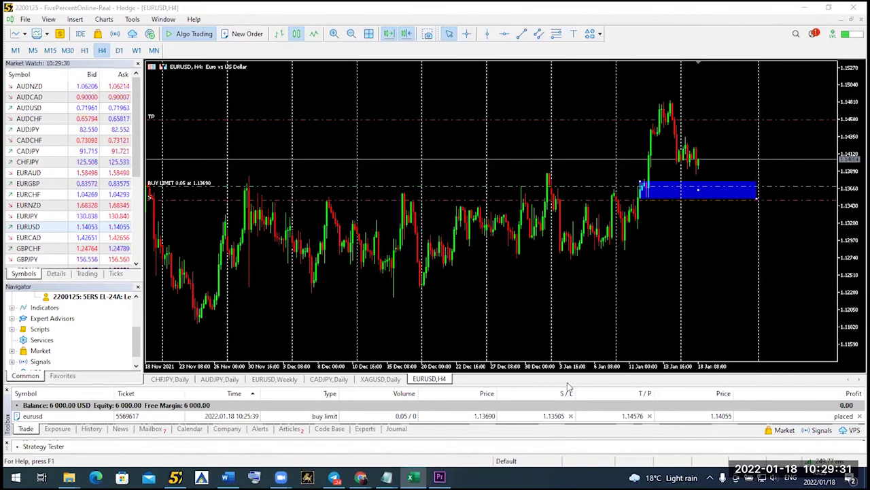
drag(565, 384, 558, 317)
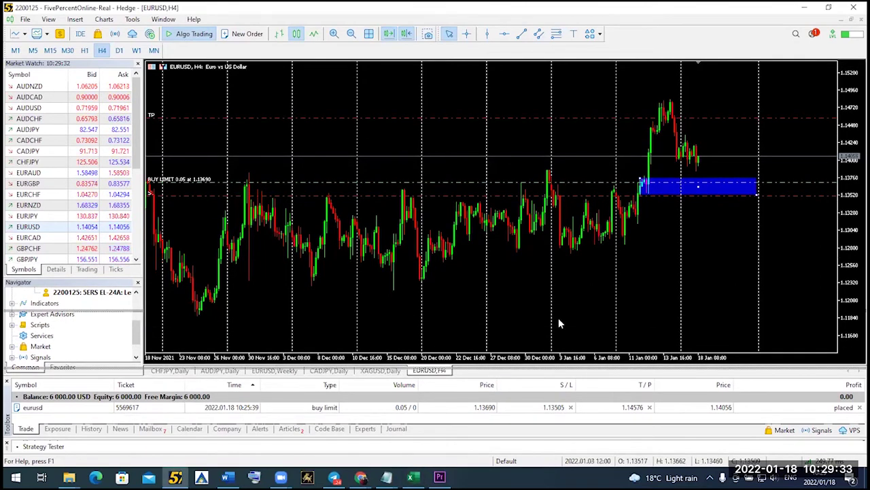
click(138, 351)
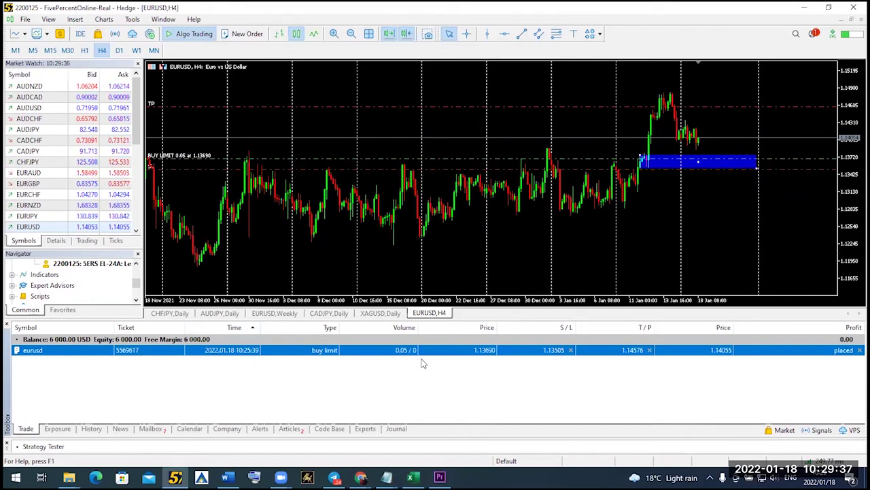
click(481, 362)
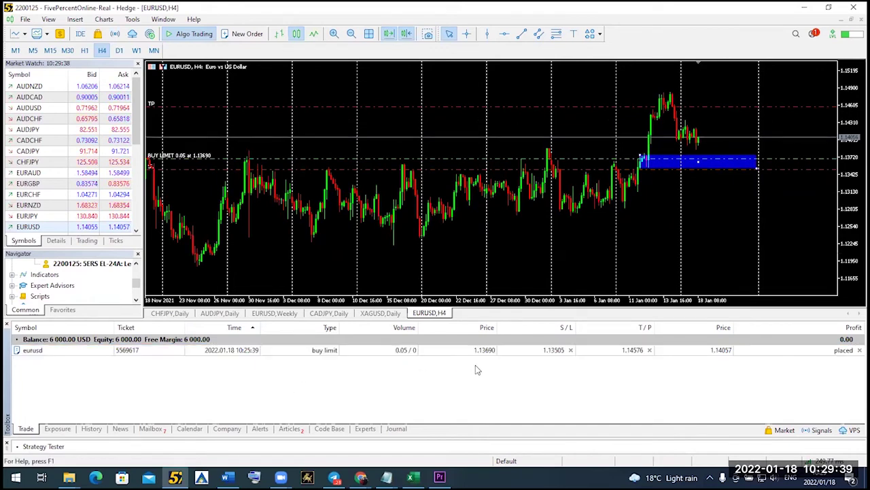
click(478, 351)
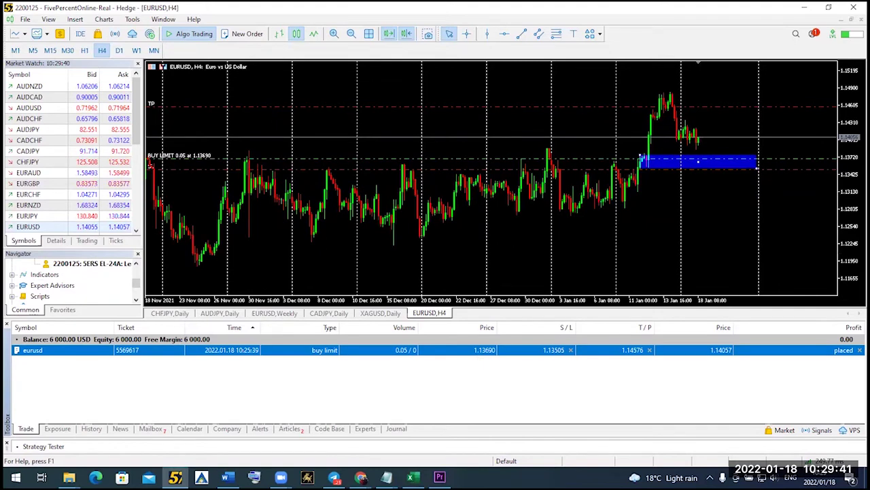
key(alt+Tab)
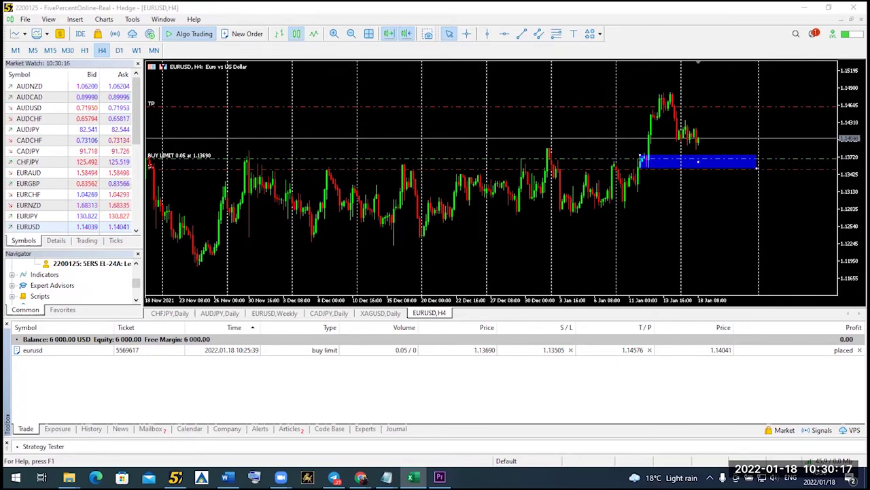
Step: Copy the order's stop loss 1,13505 into F19 and its profit target 1,14576 into G19 of the $ 6 000 Account table
click(715, 351)
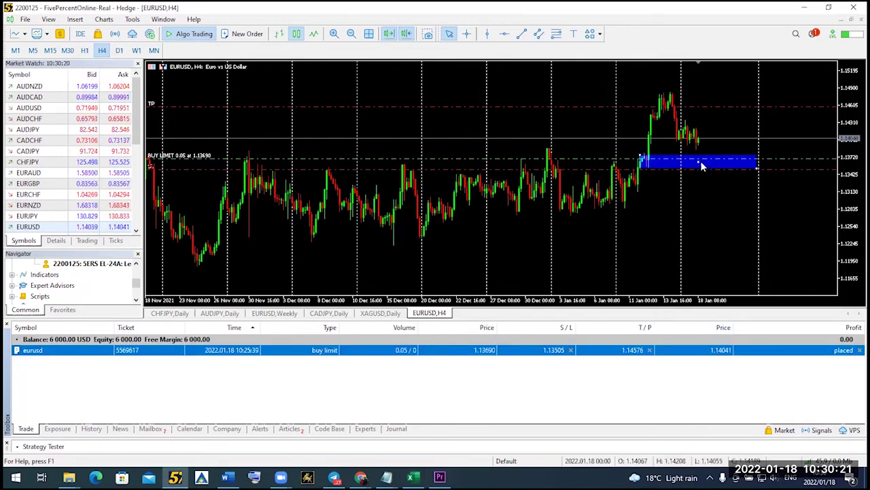
click(686, 404)
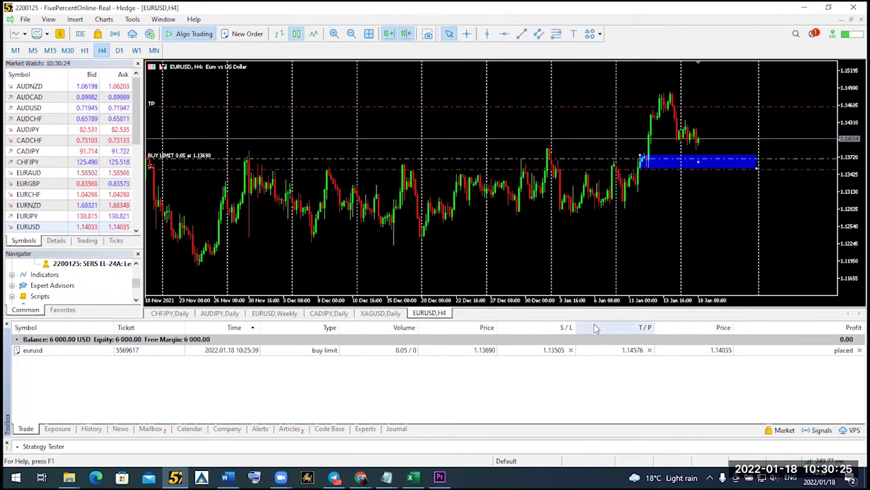
key(alt+Tab)
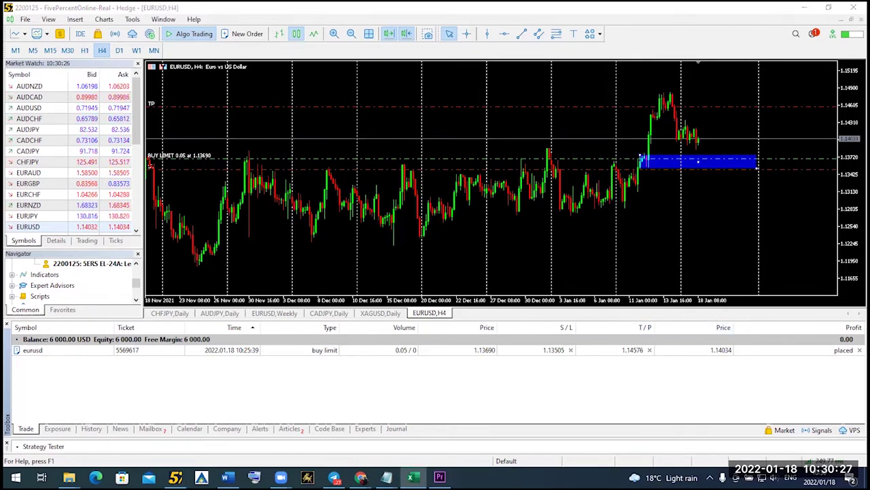
click(702, 206)
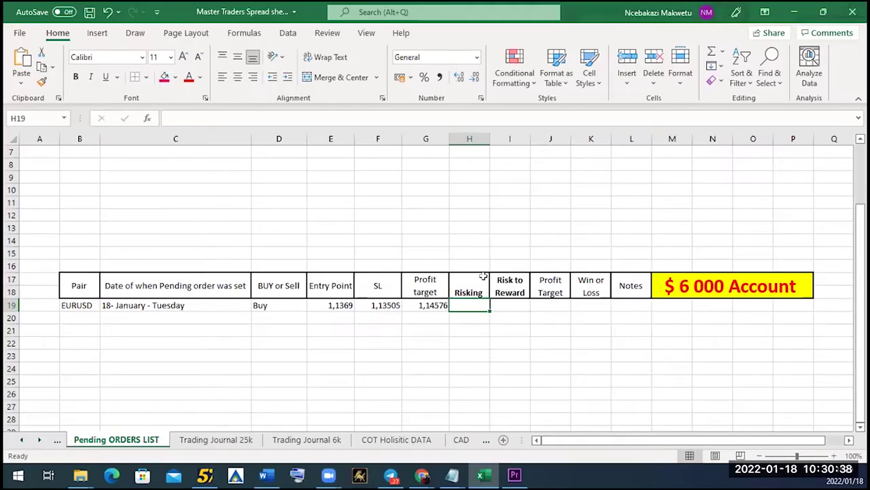
Step: Check the order's risk amount in MetaTrader 5 and enter 9,25 under Risking in H19 of the EURUSD row in Excel
click(481, 276)
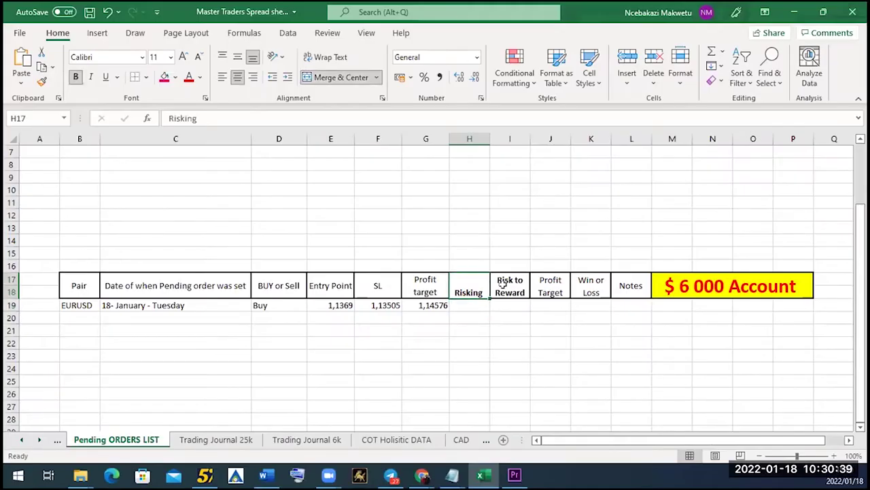
click(502, 285)
click(469, 302)
click(468, 296)
key(alt+Tab)
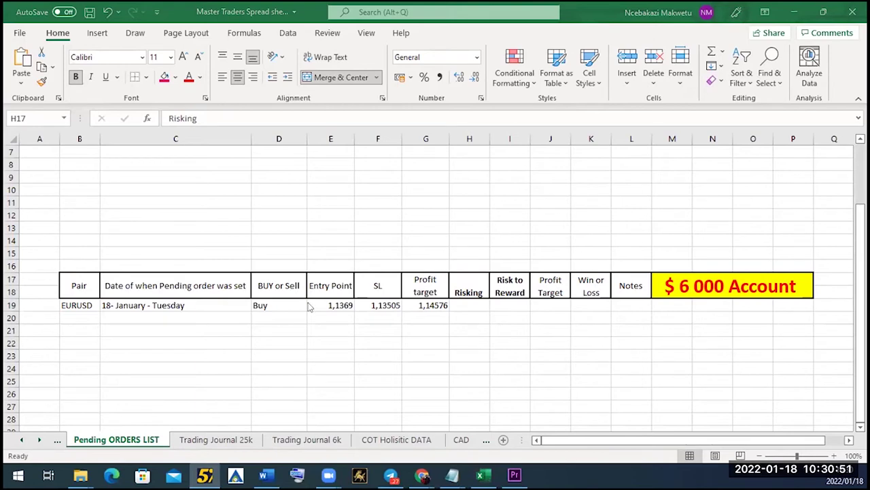
click(476, 310)
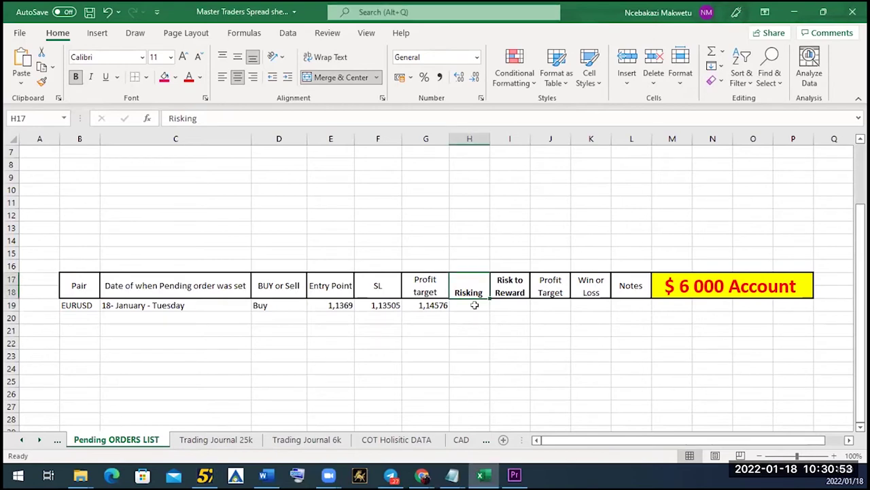
text(9,25)
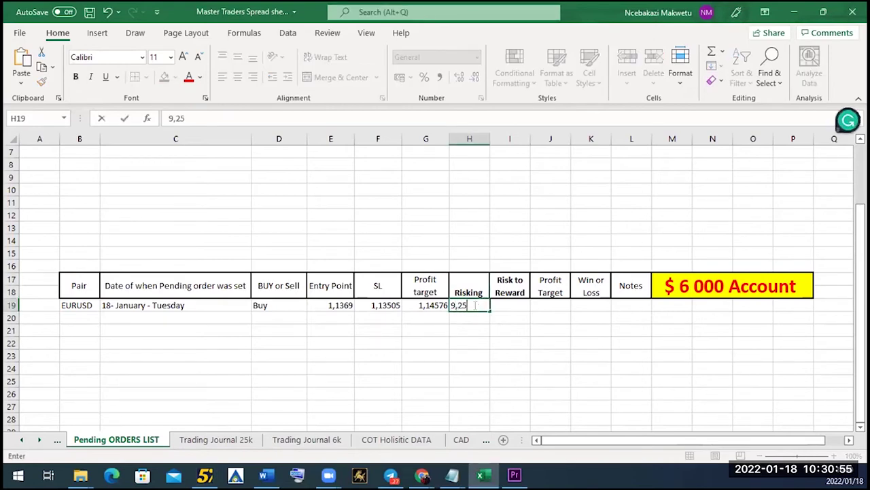
click(469, 356)
Step: Format the EURUSD row's Risking amount in H19 as US dollar accounting currency, like the $ 25 000 Account table
scroll(476, 272, up, 2)
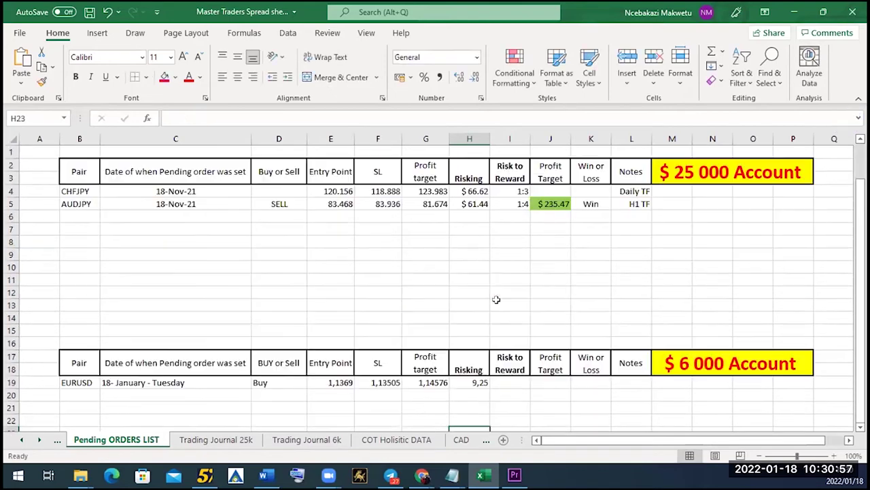
click(457, 378)
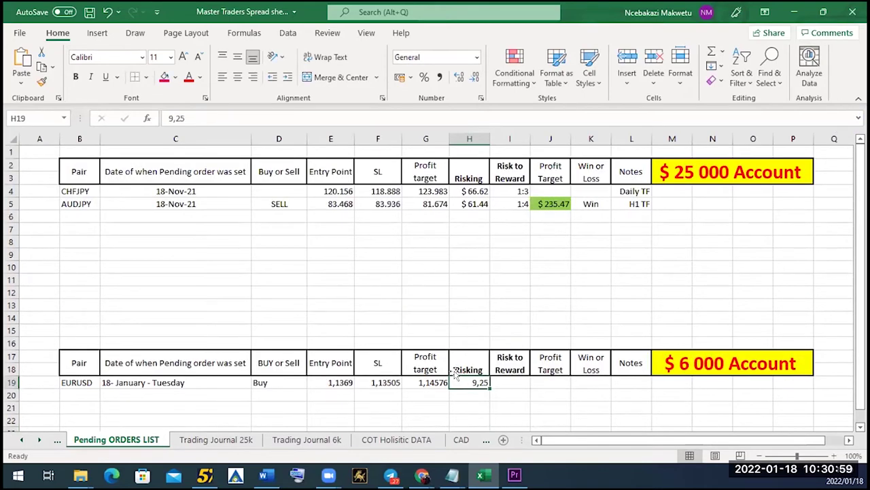
click(475, 60)
click(411, 77)
click(410, 78)
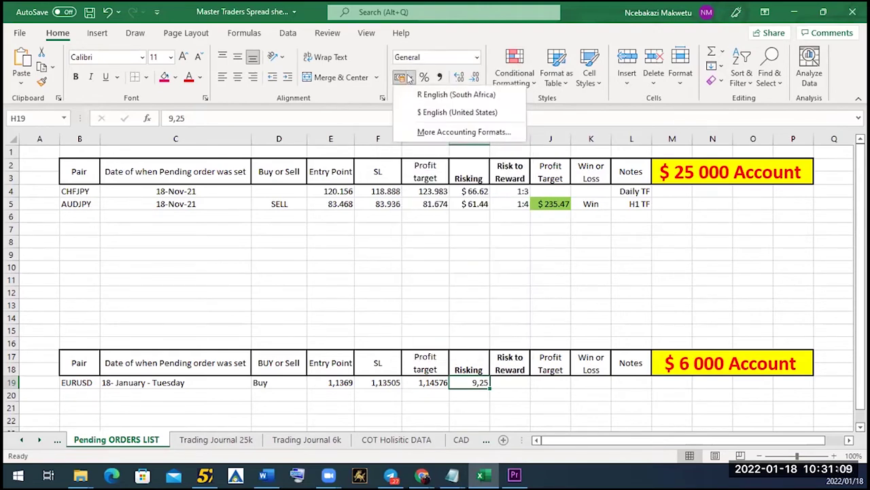
click(452, 113)
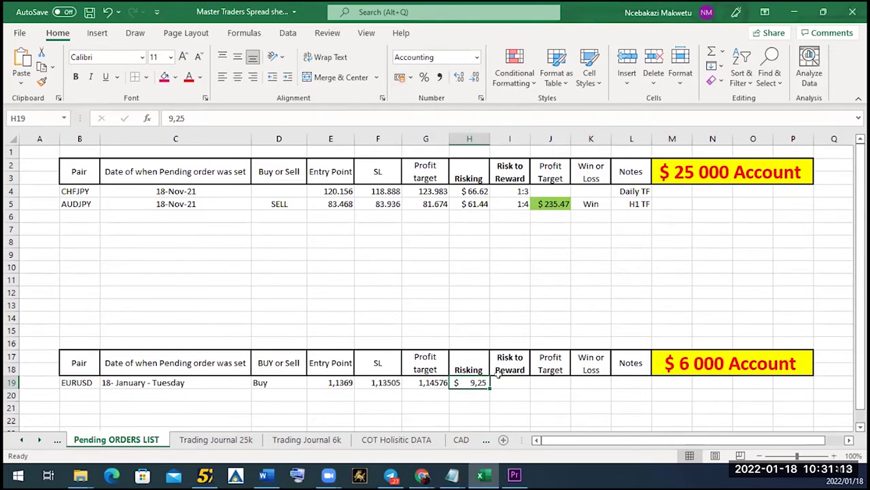
Step: Switch to the TradingView EURUSD chart in the browser and place a Long Position with its entry at 1.13665 on the four-hour chart
key(Right)
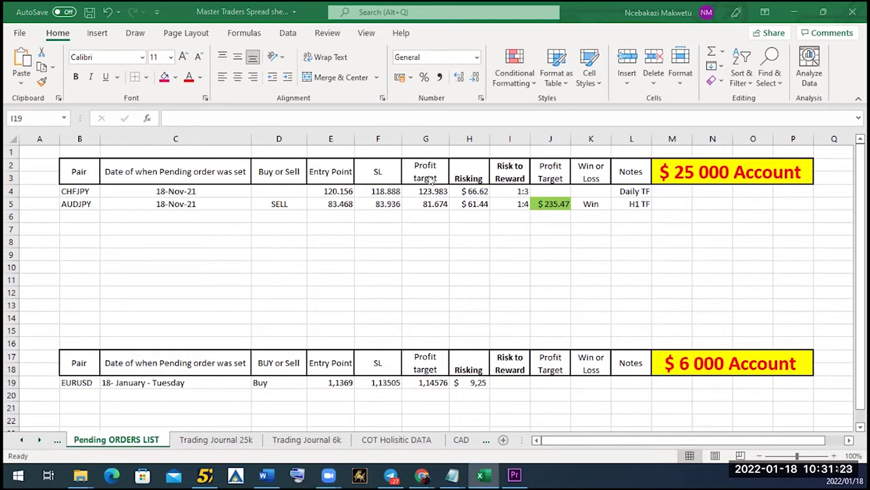
key(alt+Tab)
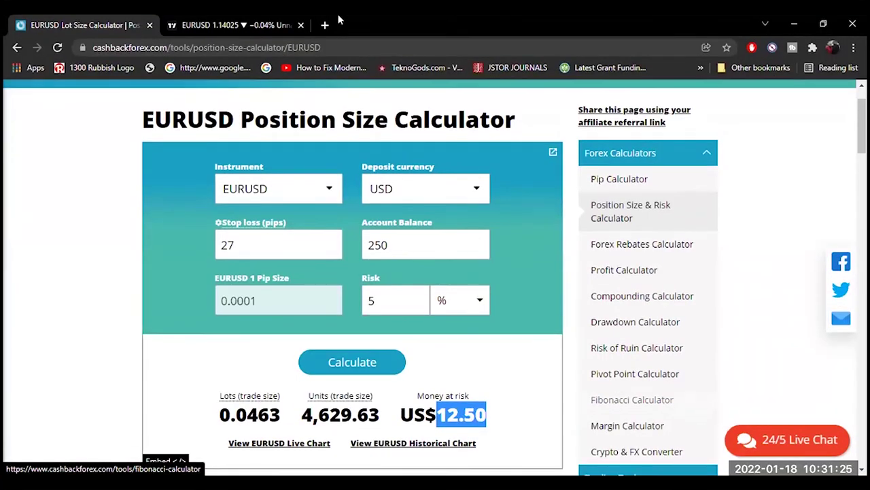
click(262, 22)
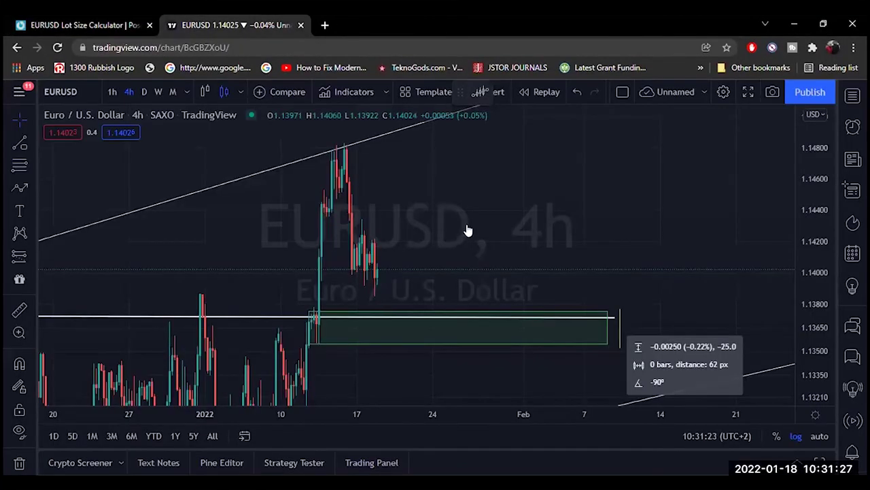
click(109, 93)
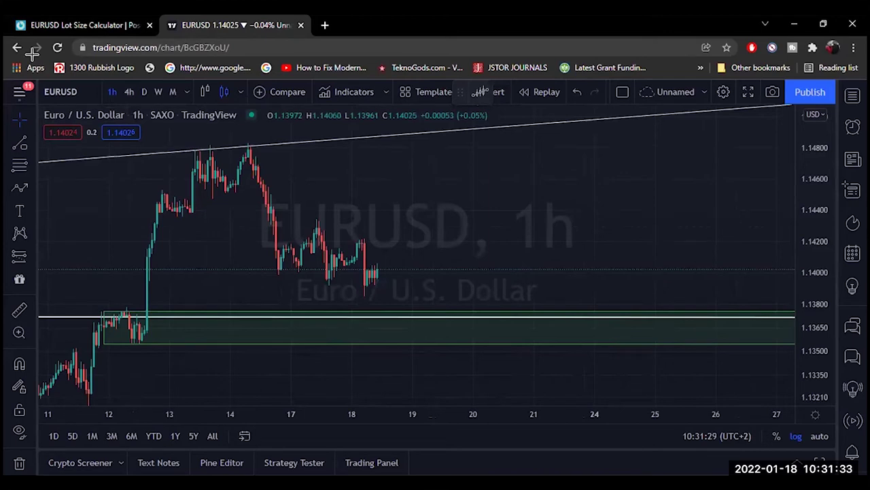
click(129, 91)
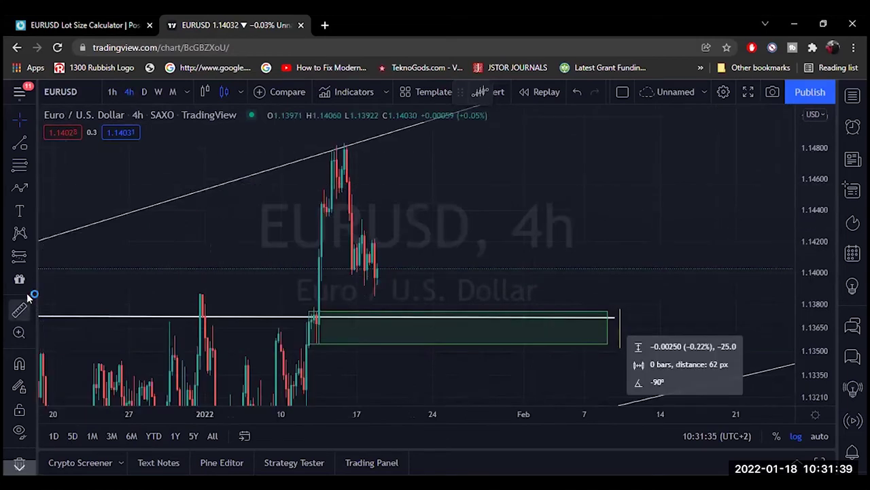
click(29, 261)
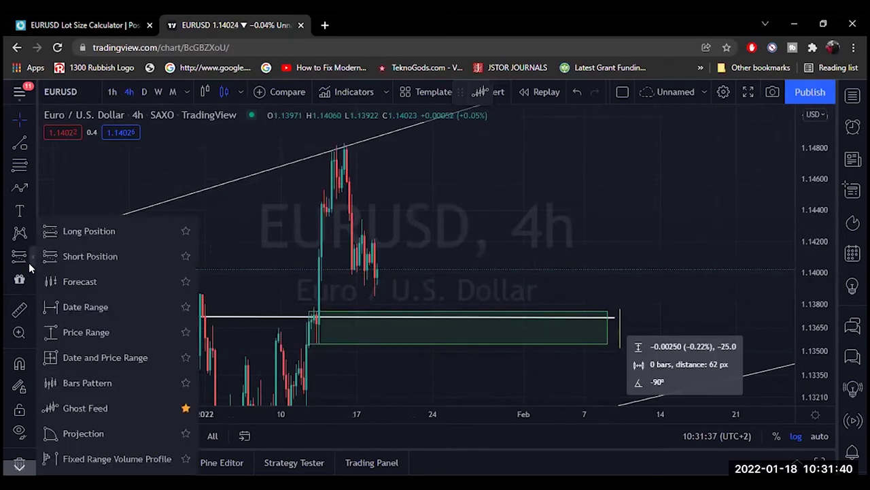
click(89, 231)
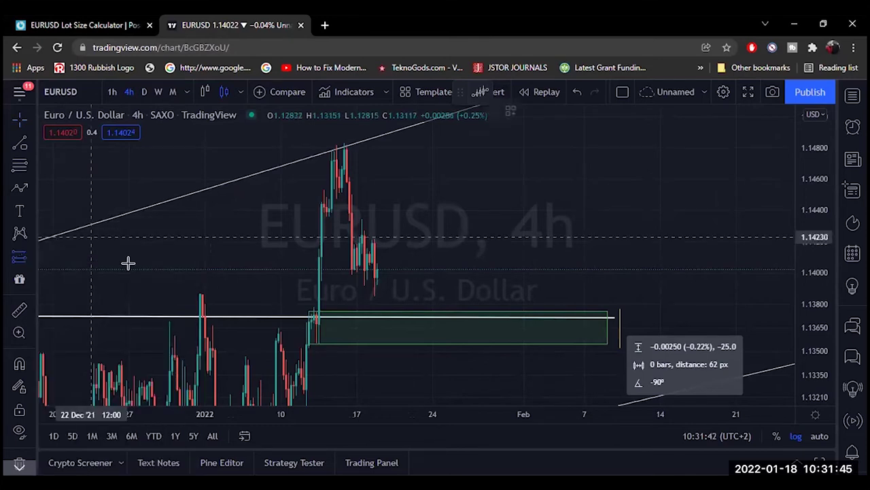
click(446, 321)
Step: Lower the green zone's upper edge to 1.13677 and raise the Long Position's stop level to 1.13536 using the one-hour chart
click(305, 310)
drag(305, 310, 307, 318)
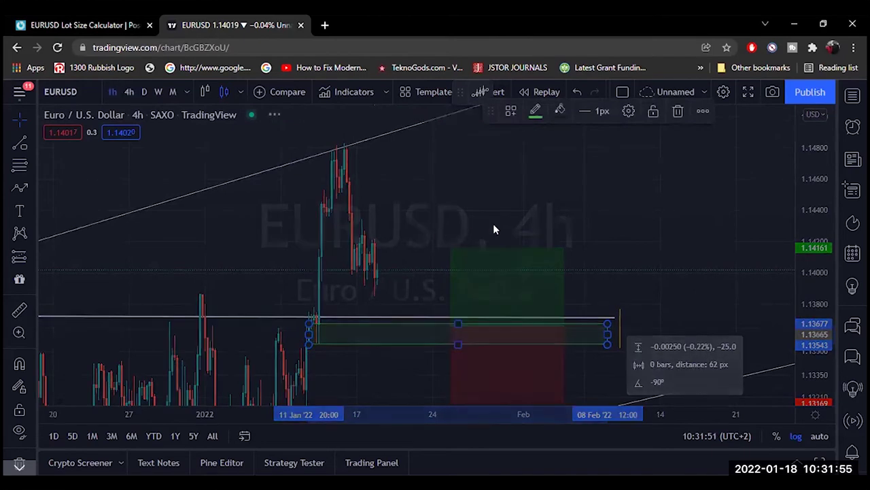
text(1h)
key(Return)
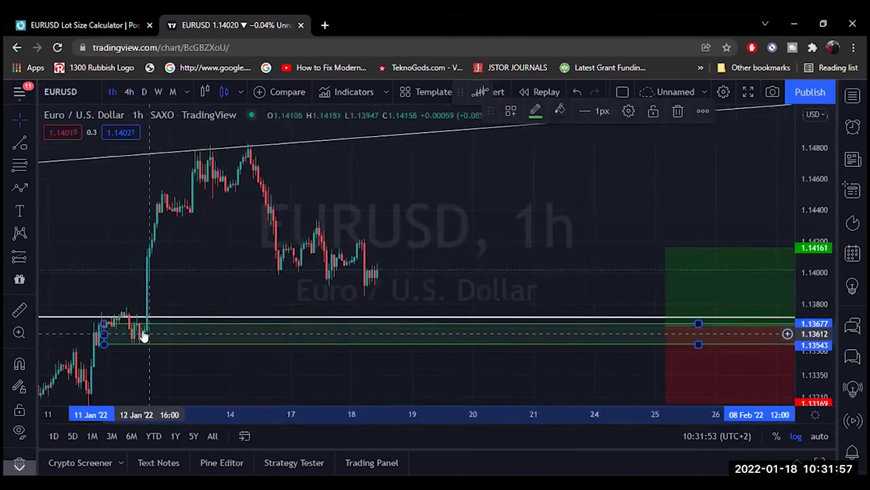
drag(378, 179, 373, 166)
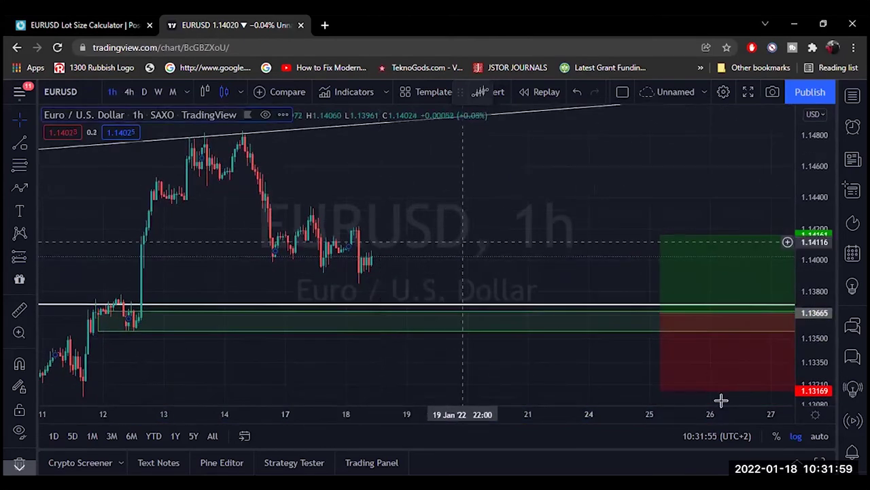
drag(657, 389, 650, 332)
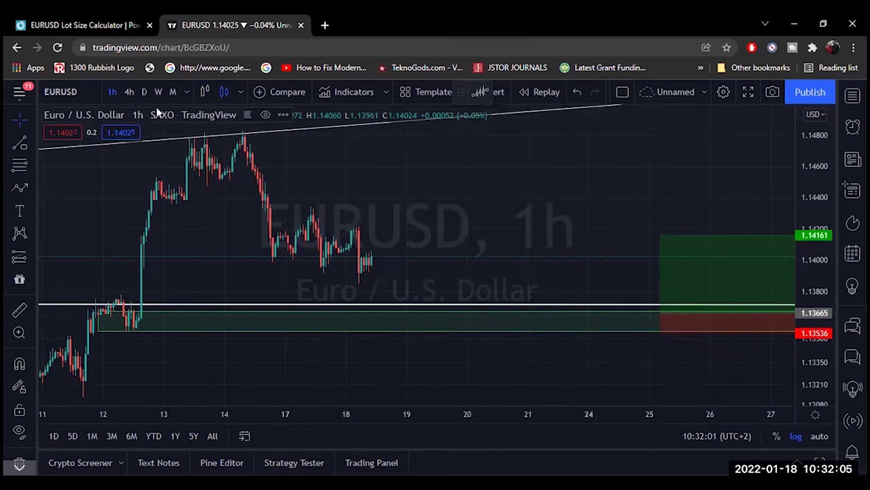
click(133, 90)
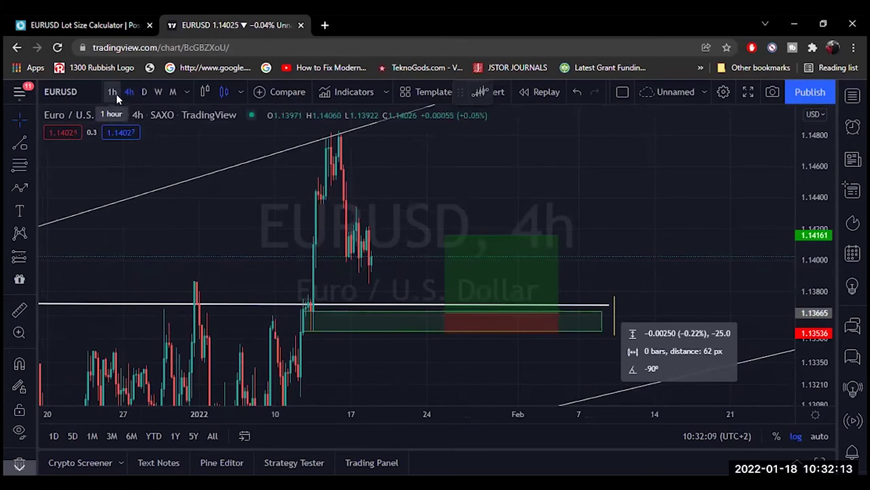
Step: Raise the Long Position's target level to 1.14615 on the four-hour EURUSD chart
click(446, 235)
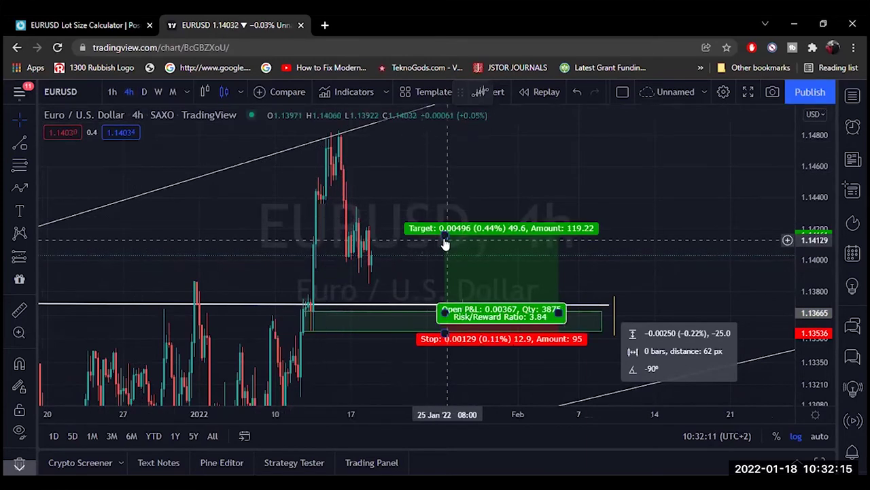
drag(446, 235, 460, 163)
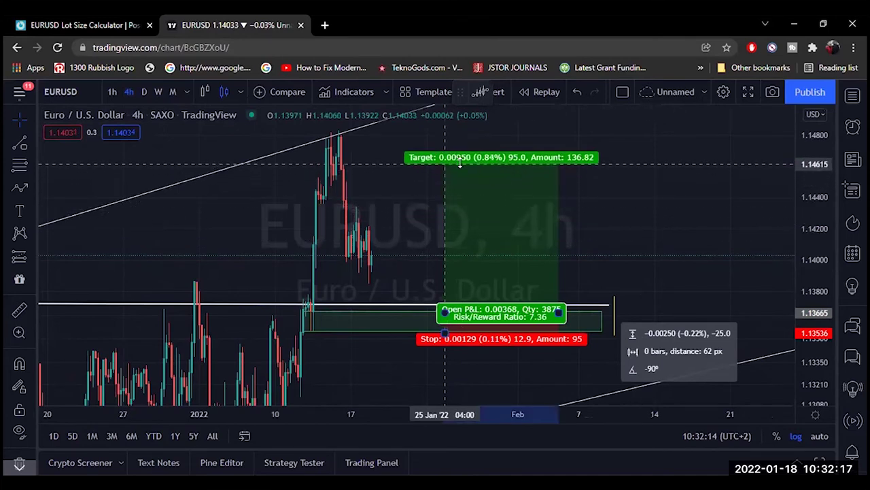
click(410, 190)
click(530, 227)
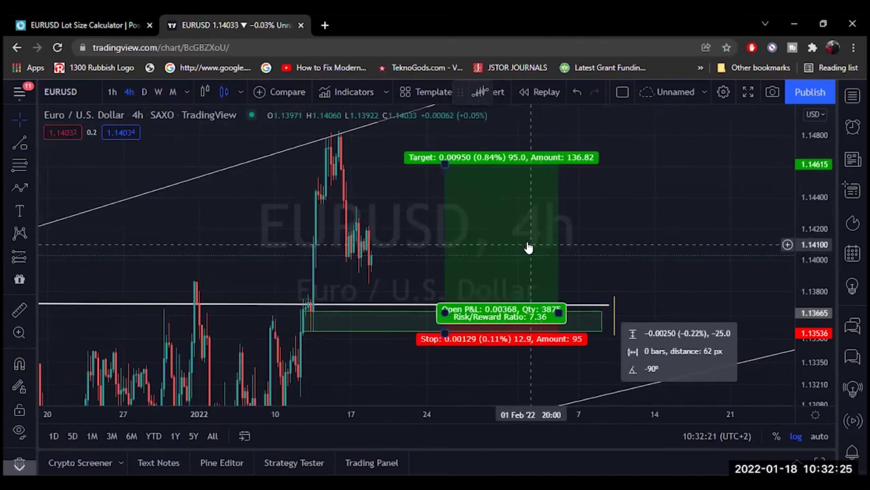
key(Escape)
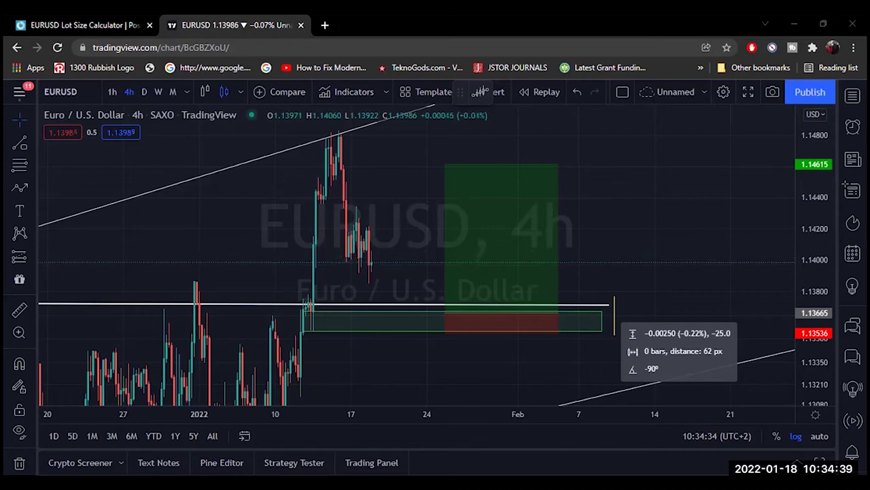
Step: Add a Horizontal Ray at 1.14171 starting on 28 Jun '22 on the daily EURUSD chart
click(142, 93)
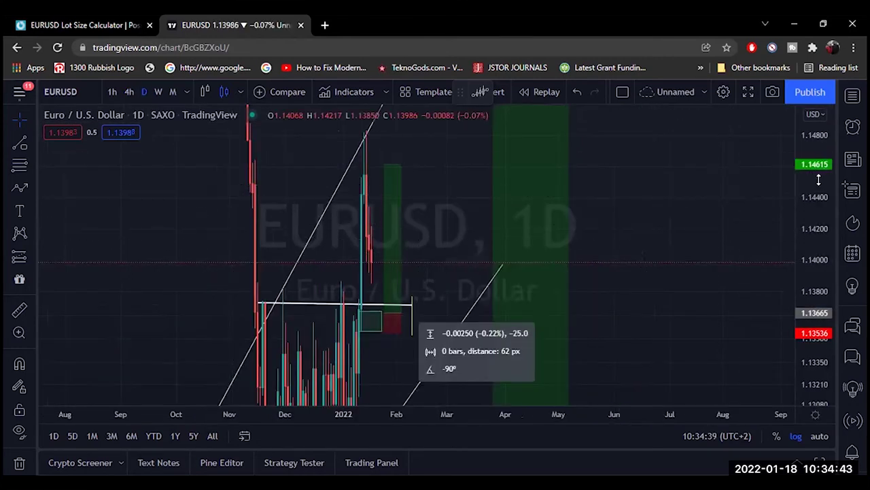
drag(819, 197, 794, 411)
drag(662, 259, 663, 282)
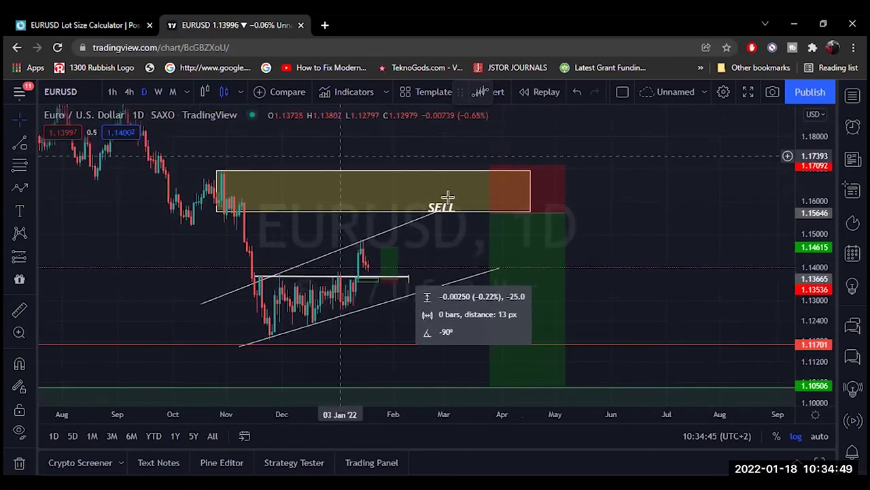
click(528, 196)
click(527, 234)
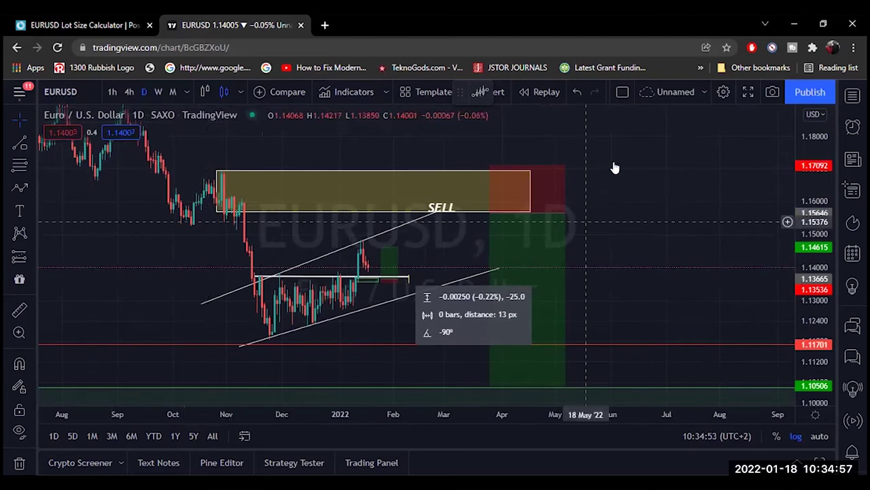
click(32, 141)
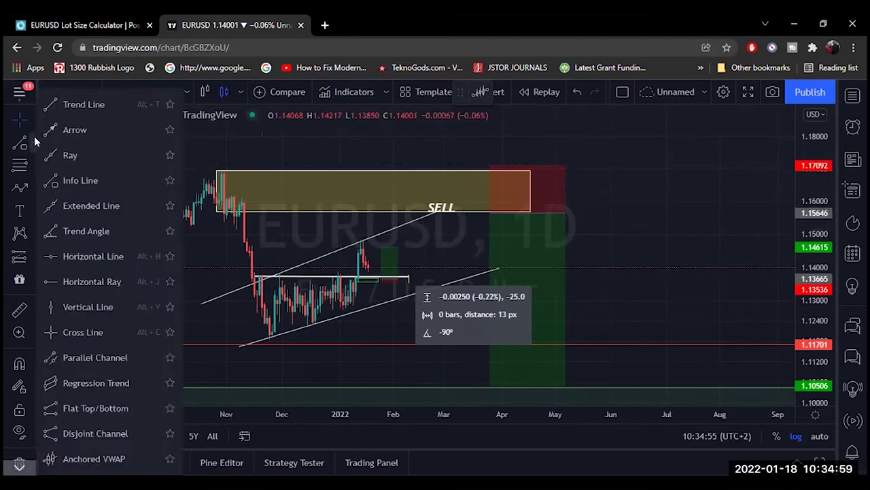
click(87, 281)
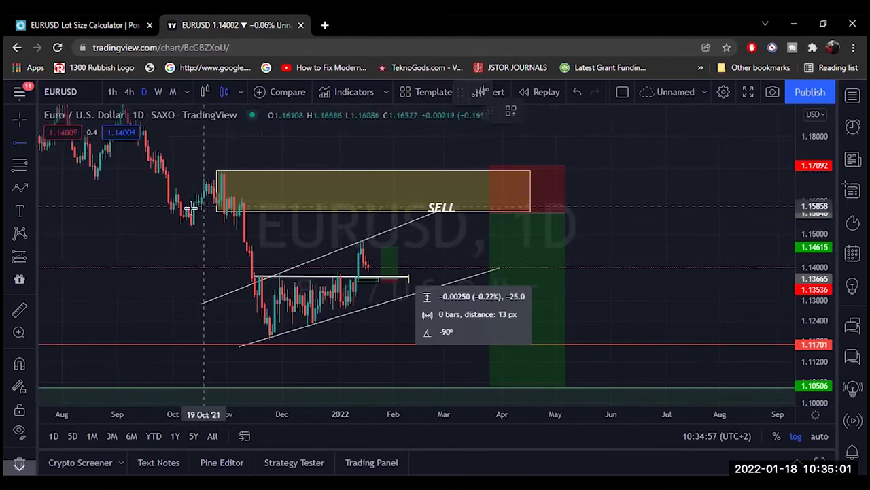
click(658, 261)
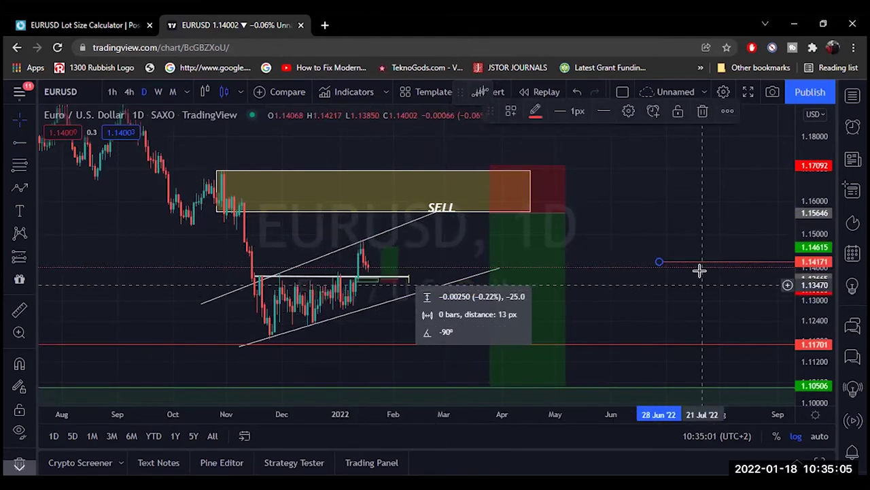
click(614, 251)
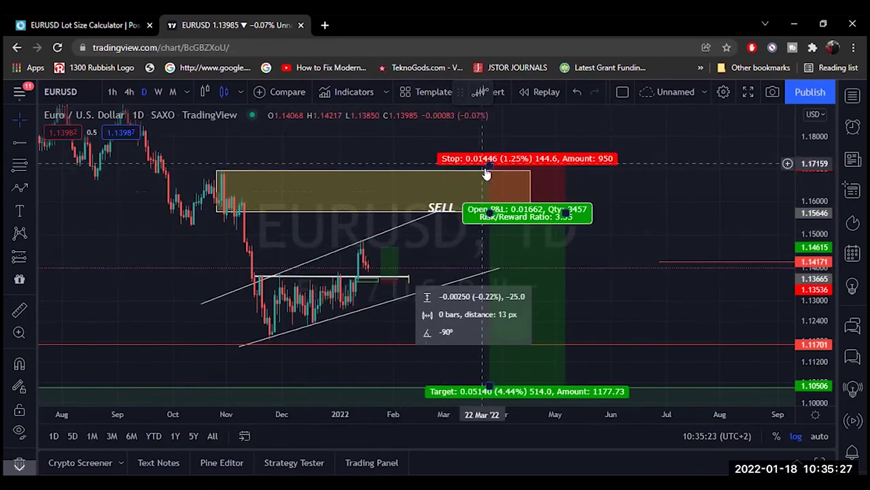
Step: Examine the Short Position at the SELL zone, including its stop, entry and target, on the daily chart
click(656, 208)
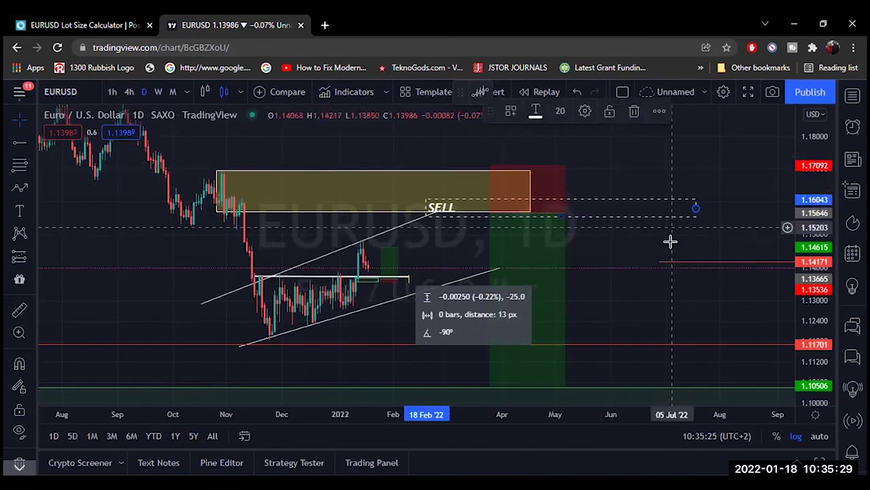
click(612, 219)
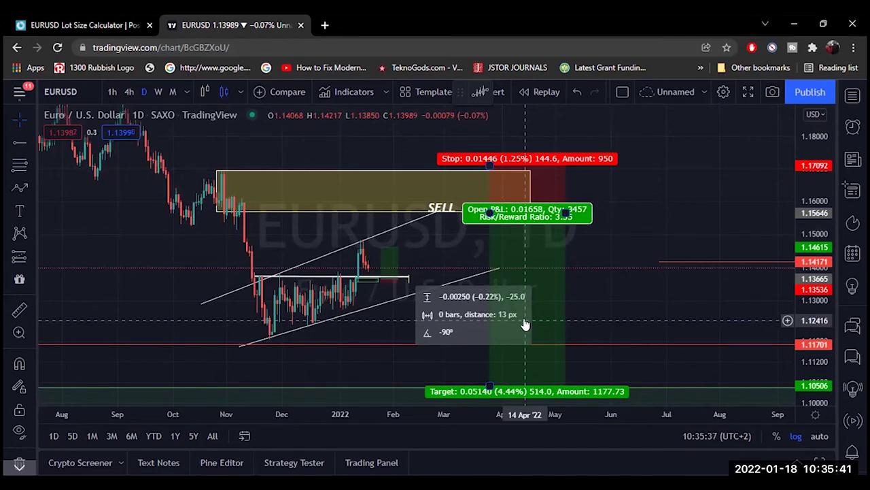
drag(618, 227, 636, 206)
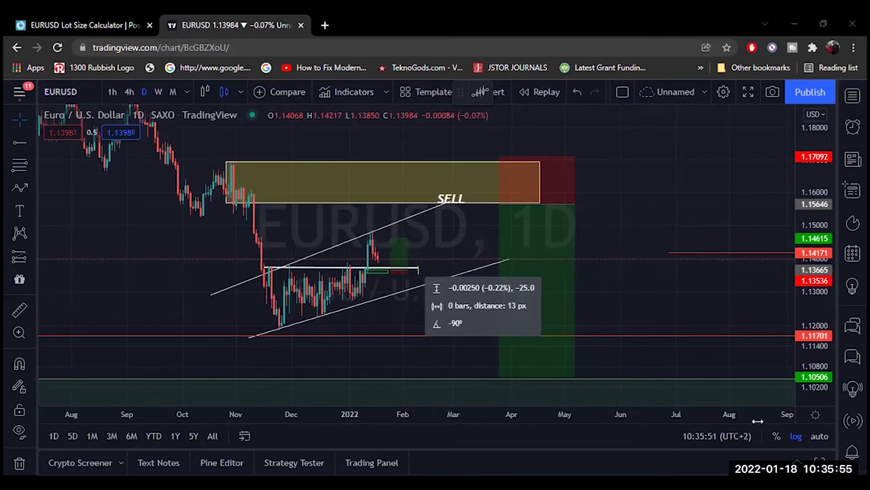
Step: Switch to MetaTrader 5 and extend the upper blue rectangle back and up to the late October 2021 high on the daily EURUSD chart
key(alt+Tab)
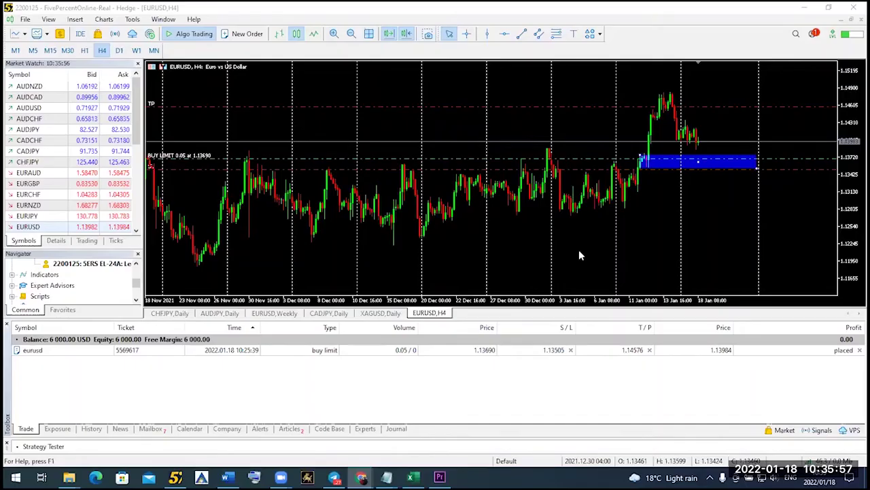
drag(849, 228, 842, 269)
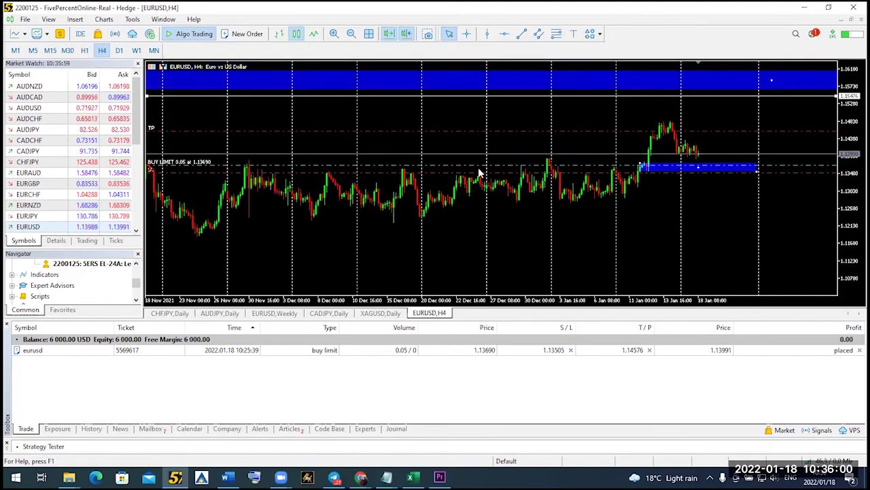
click(118, 51)
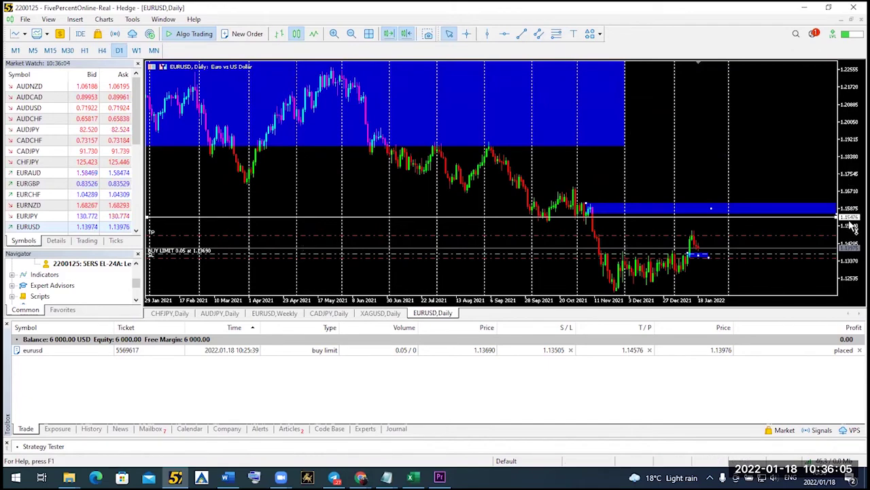
click(334, 33)
click(334, 34)
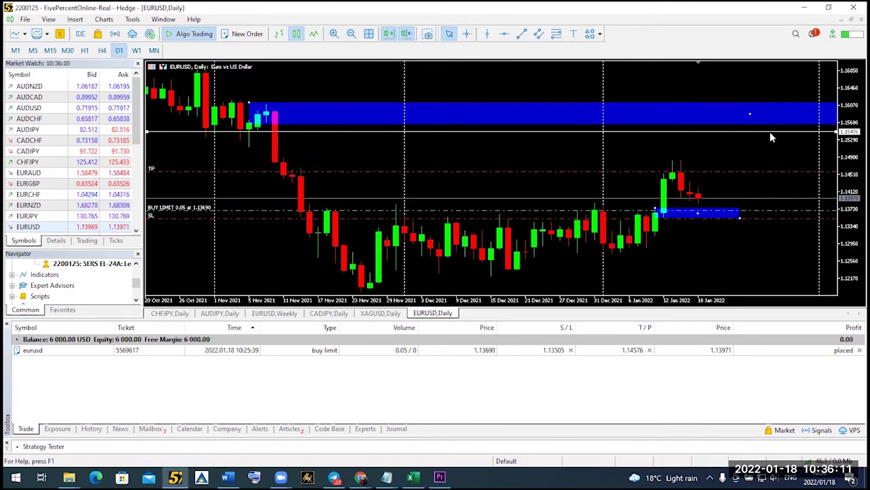
drag(852, 112, 851, 136)
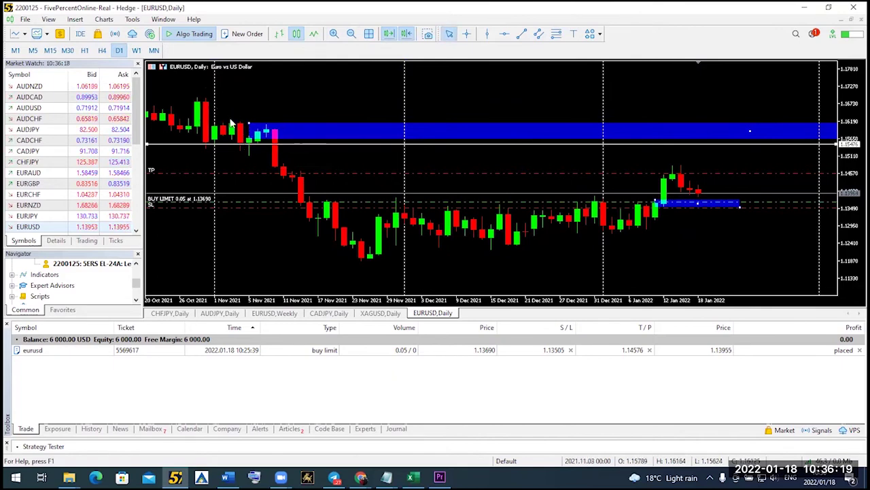
drag(246, 125, 189, 99)
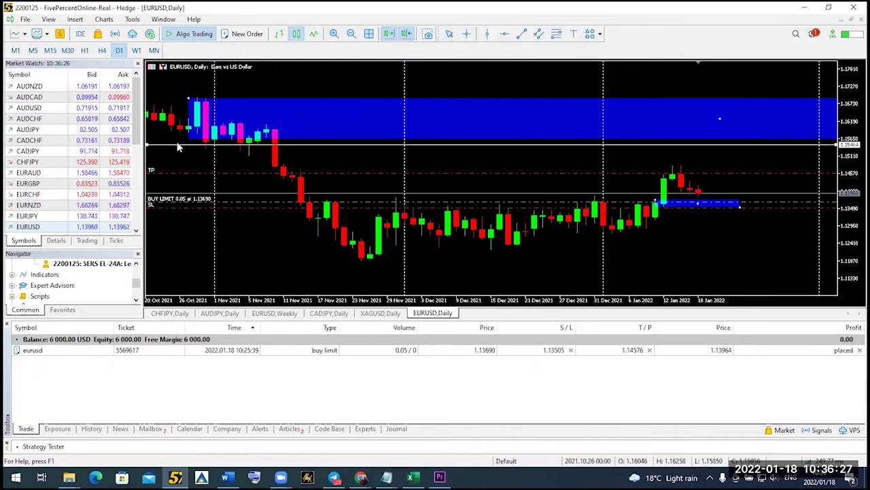
Step: Set the horizontal line beneath the upper blue rectangle to 1.15514 and add another one above it at 1.17021
click(503, 35)
click(297, 91)
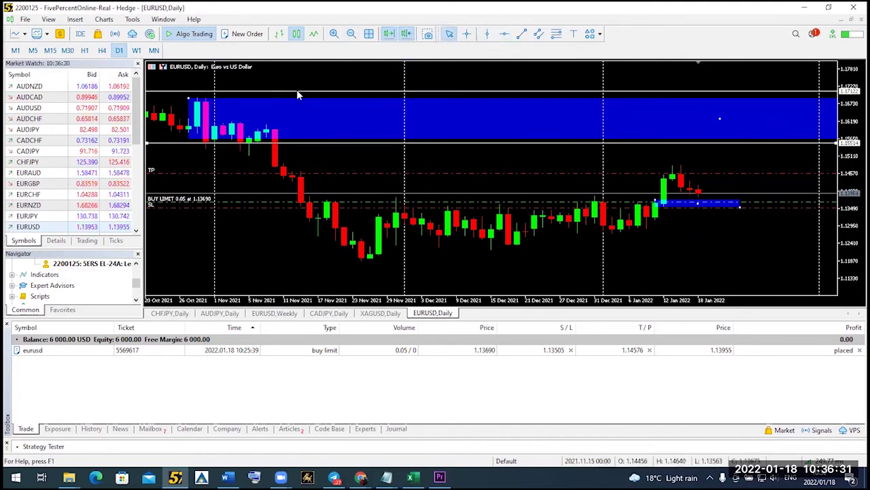
drag(299, 91, 299, 94)
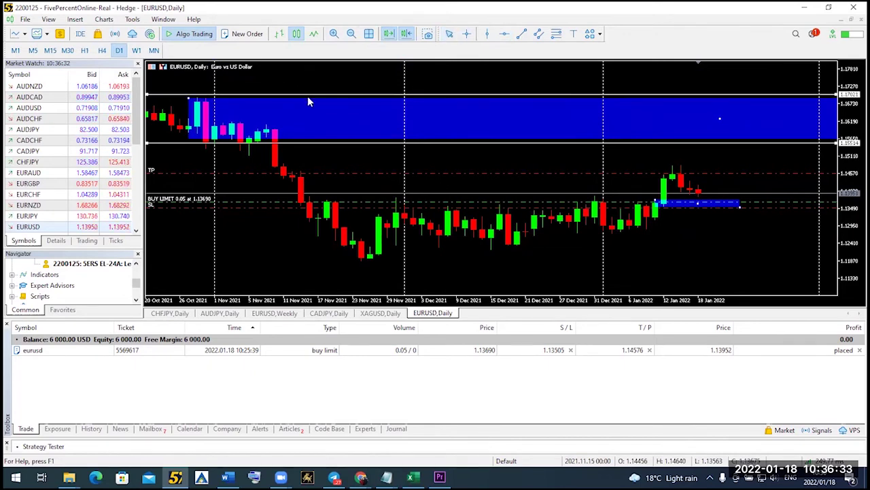
drag(850, 261, 833, 132)
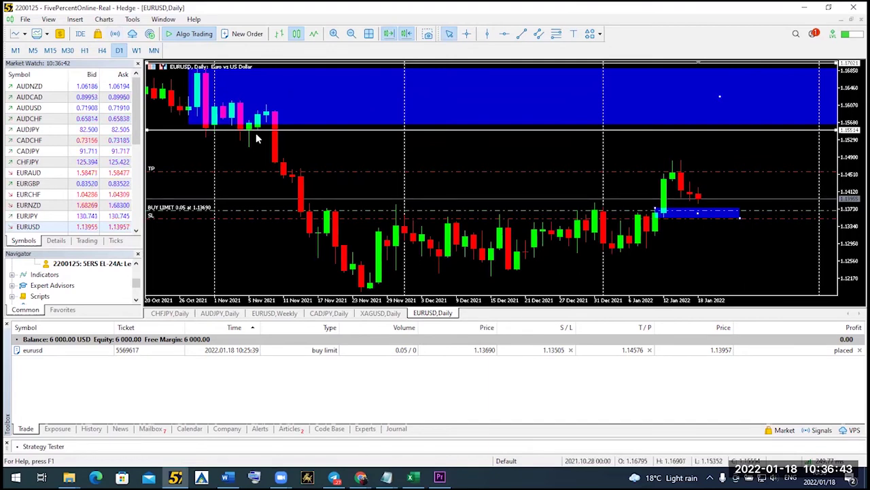
drag(848, 157, 849, 180)
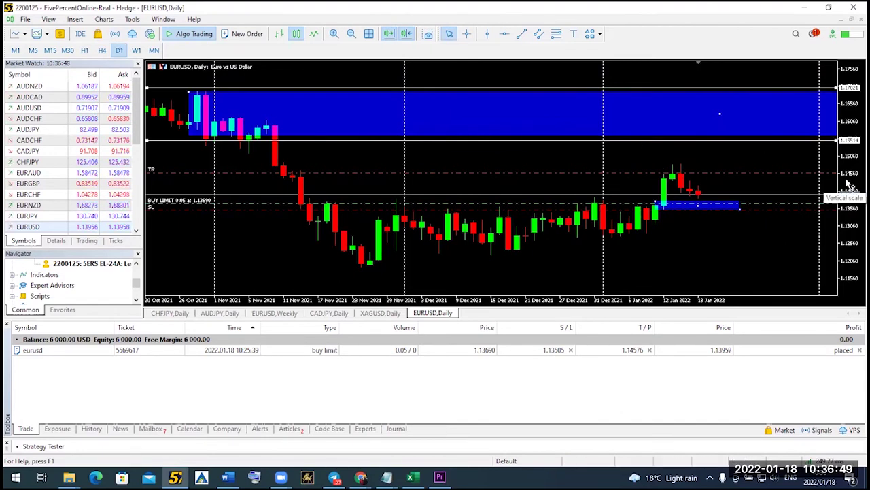
Step: Draw a rectangle on the monthly EURUSD chart from early 2020 to beyond January 2022, between about 1.104 and 1.071
click(138, 50)
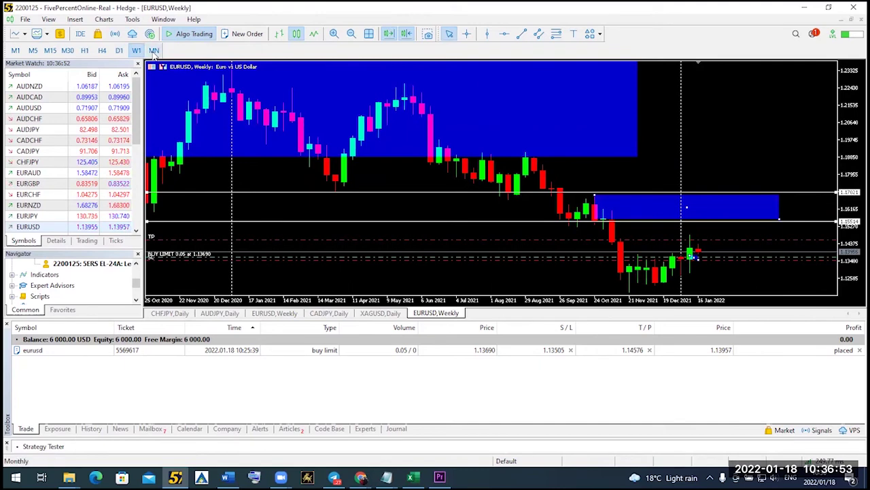
click(154, 50)
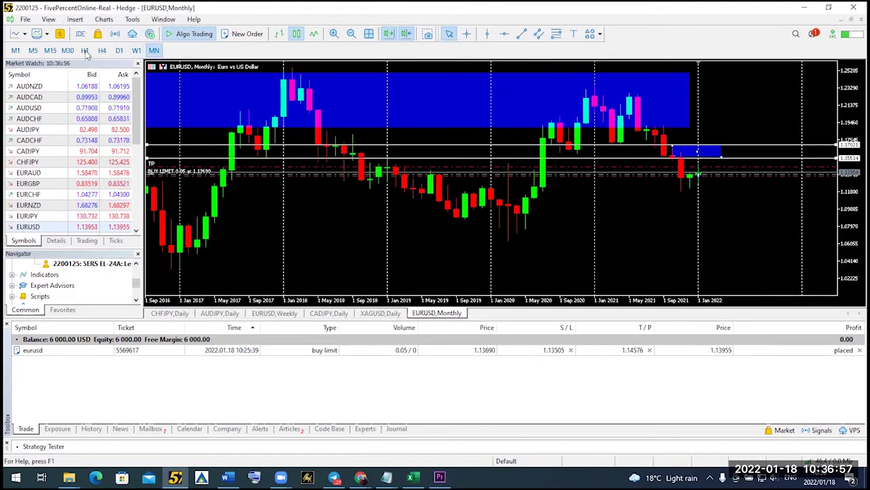
click(81, 21)
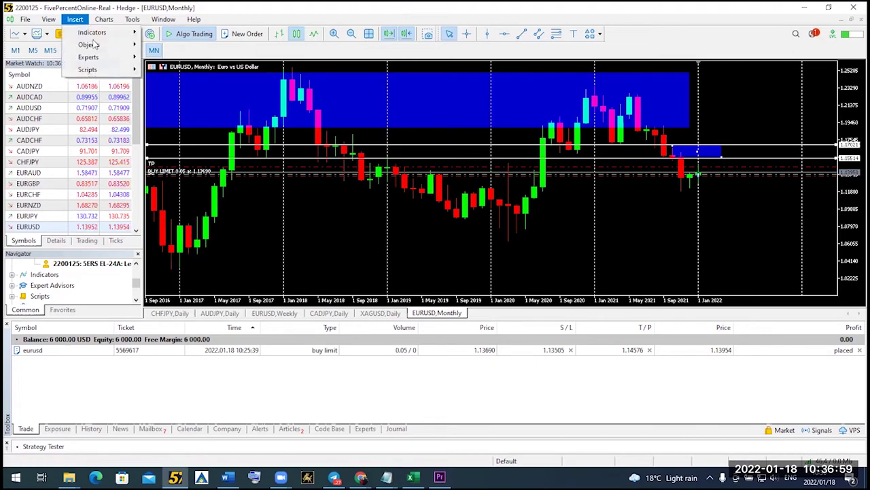
mouse_move(109, 45)
mouse_move(188, 178)
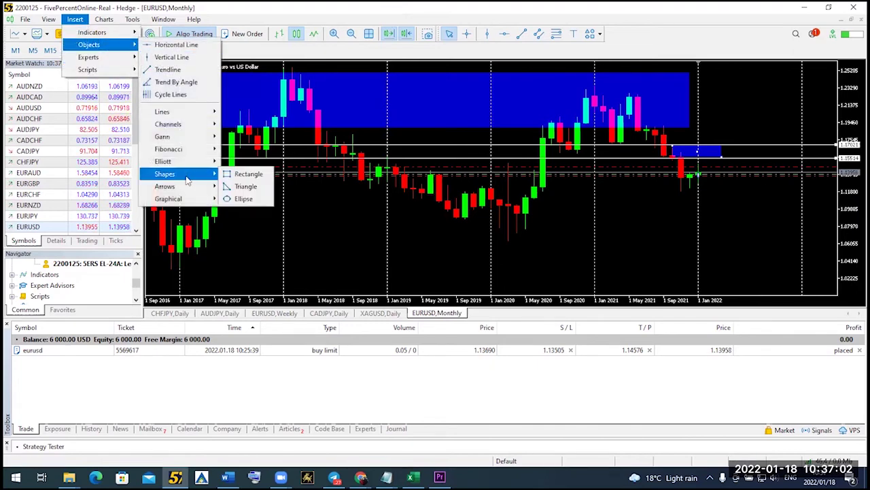
click(248, 174)
drag(510, 199, 768, 232)
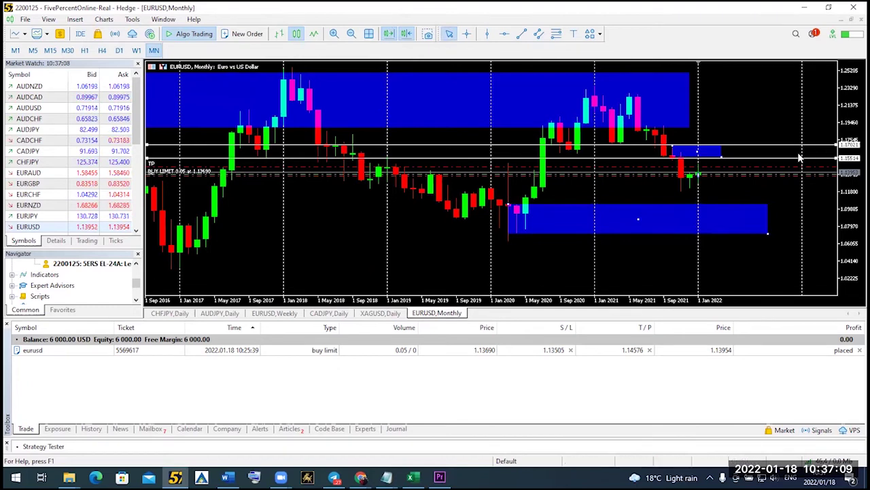
Step: Add a horizontal line at 1.10662 just above the lower blue rectangle on the monthly chart
click(503, 34)
click(544, 191)
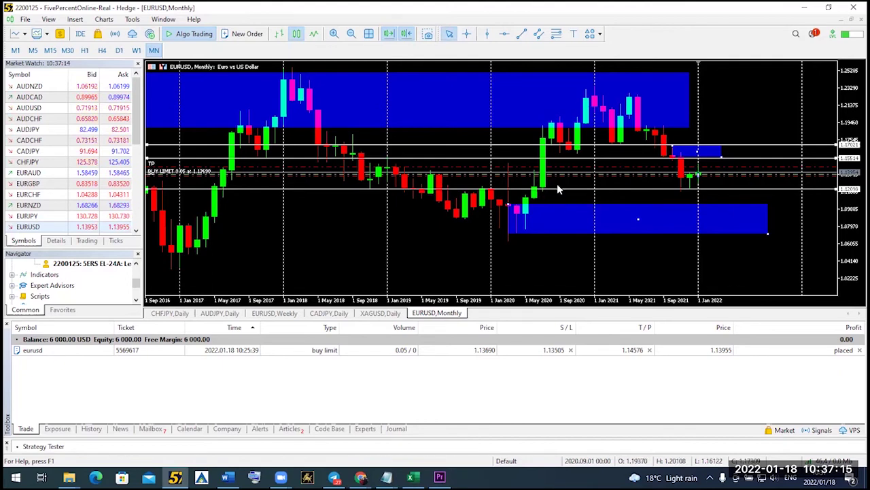
drag(555, 189, 538, 202)
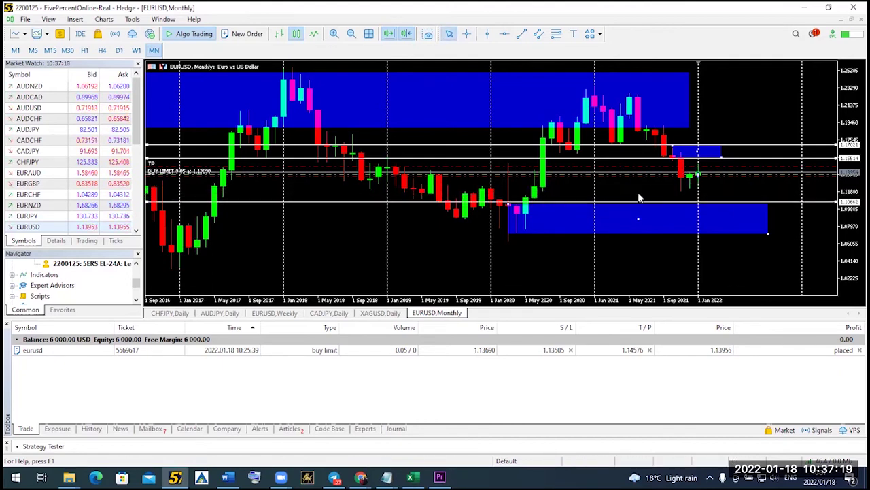
Step: Measure the distance between the horizontal lines at 1.15514 and 1.17021 on the daily EURUSD chart
click(119, 50)
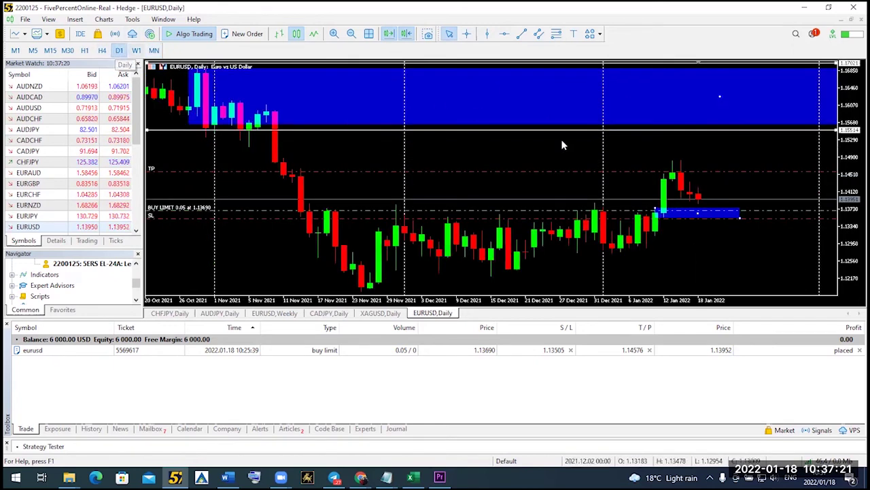
drag(843, 168, 805, 143)
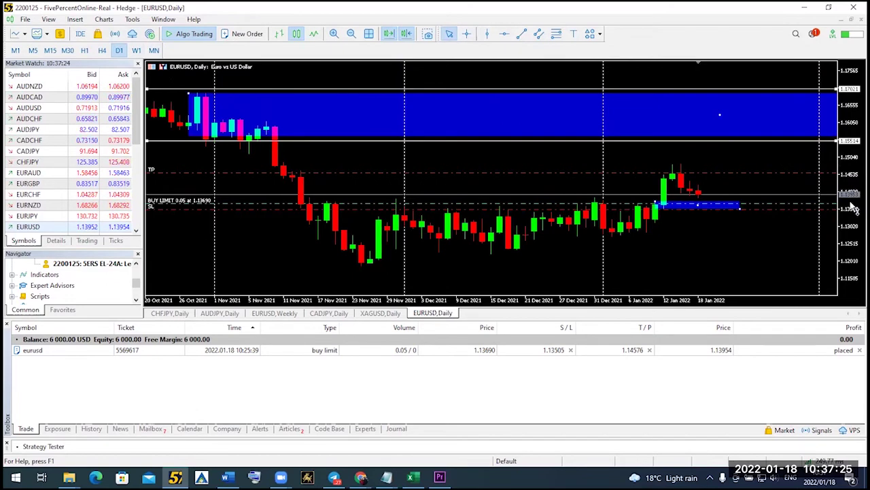
drag(854, 196, 810, 243)
drag(850, 204, 847, 172)
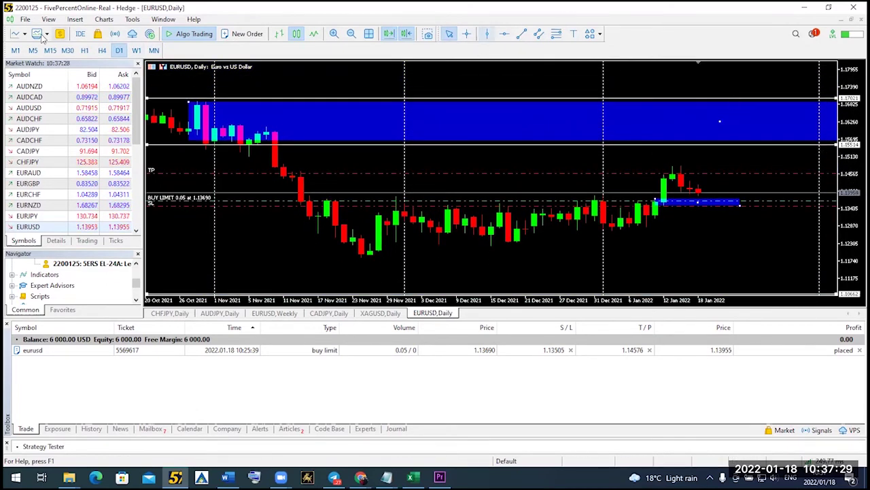
click(464, 34)
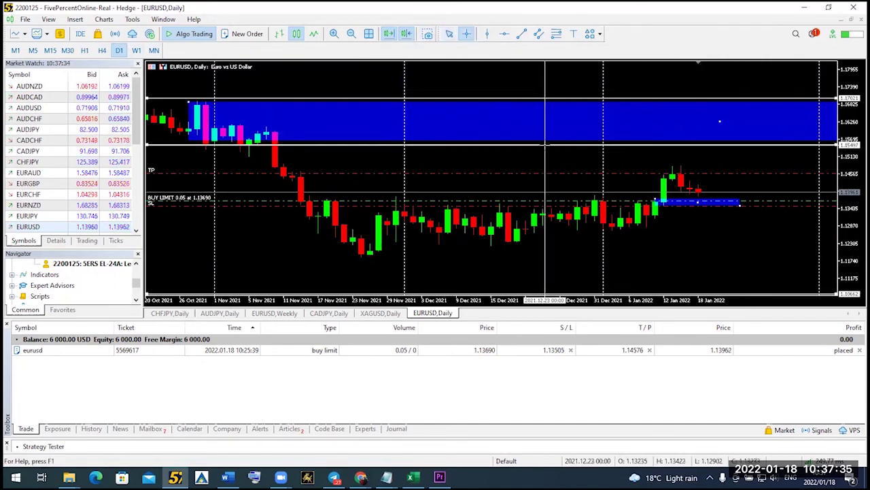
drag(545, 145, 545, 102)
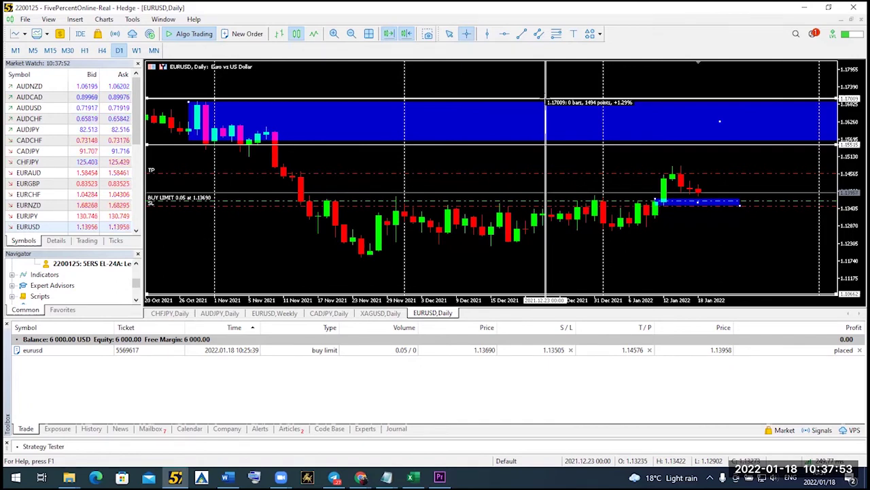
click(545, 102)
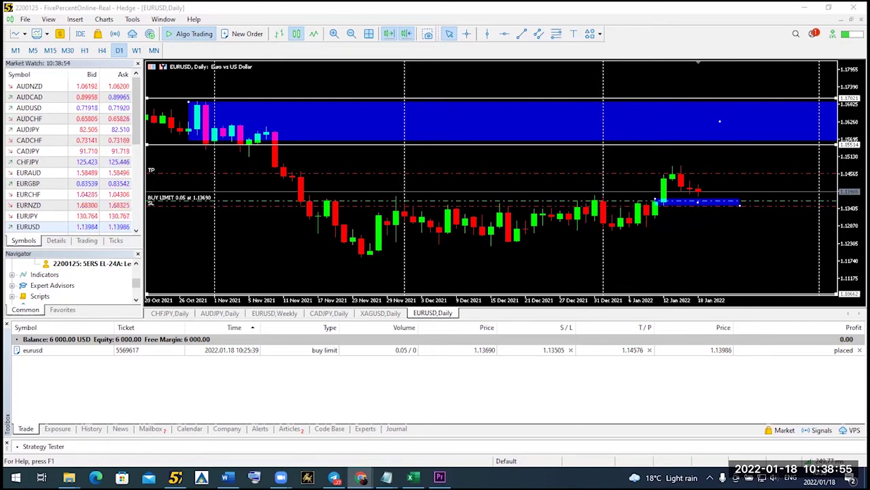
Step: Start a new EURUSD order and make it a pending order of type Sell Limit
click(224, 35)
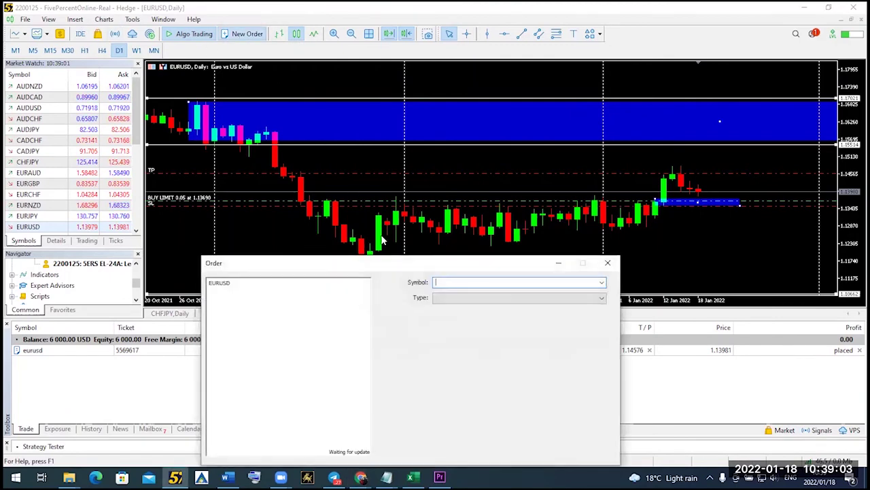
drag(383, 265, 331, 174)
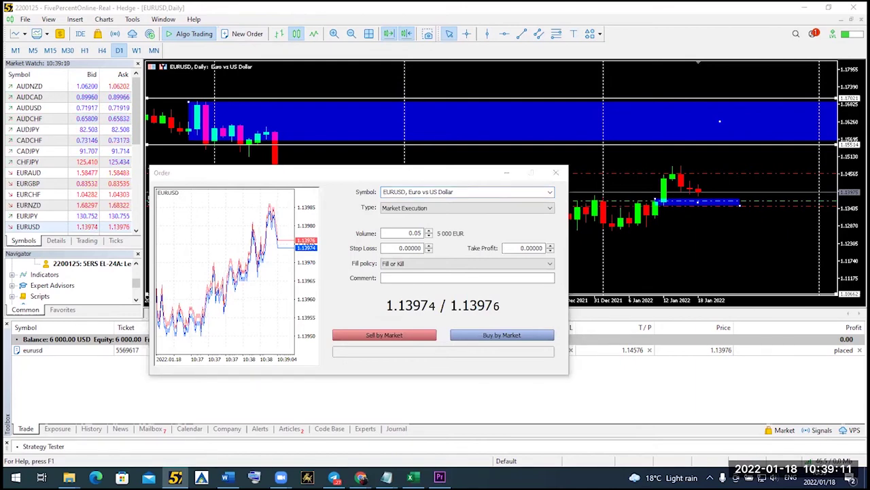
click(418, 176)
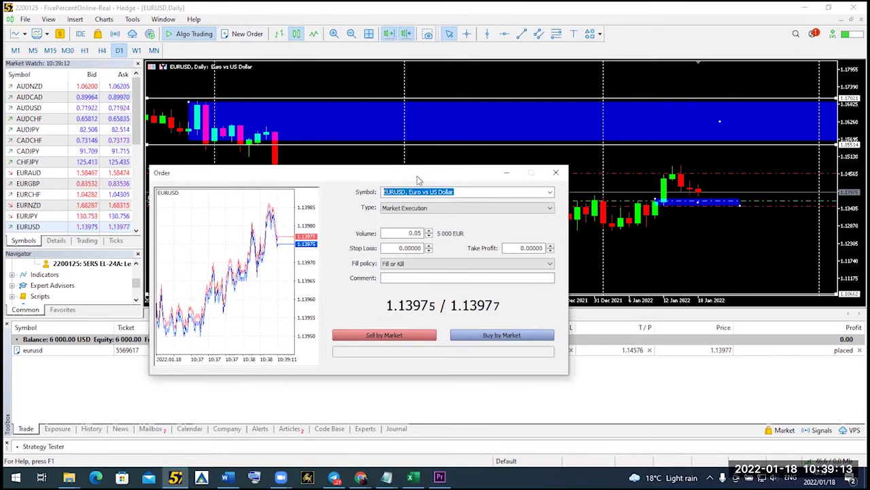
drag(418, 178, 473, 90)
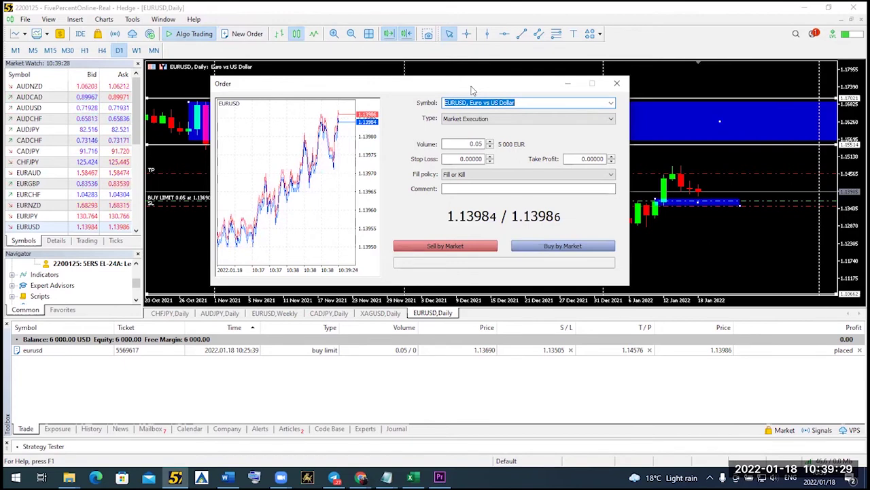
click(490, 147)
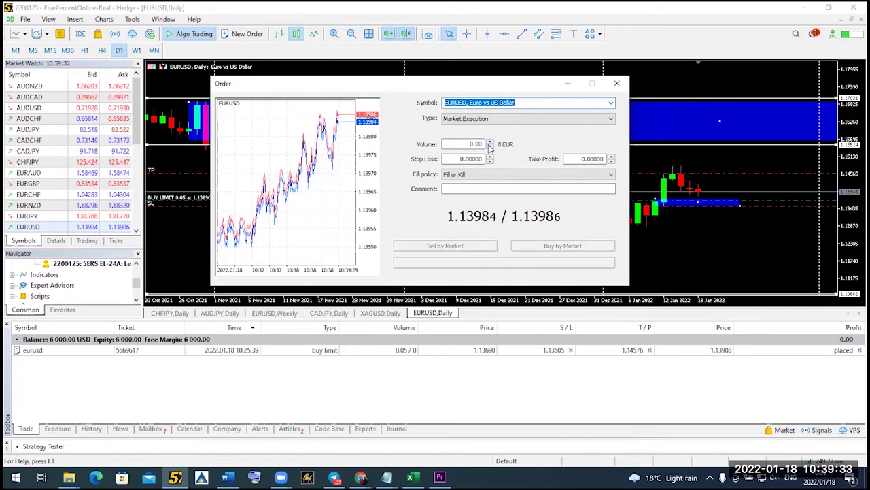
click(486, 118)
click(484, 135)
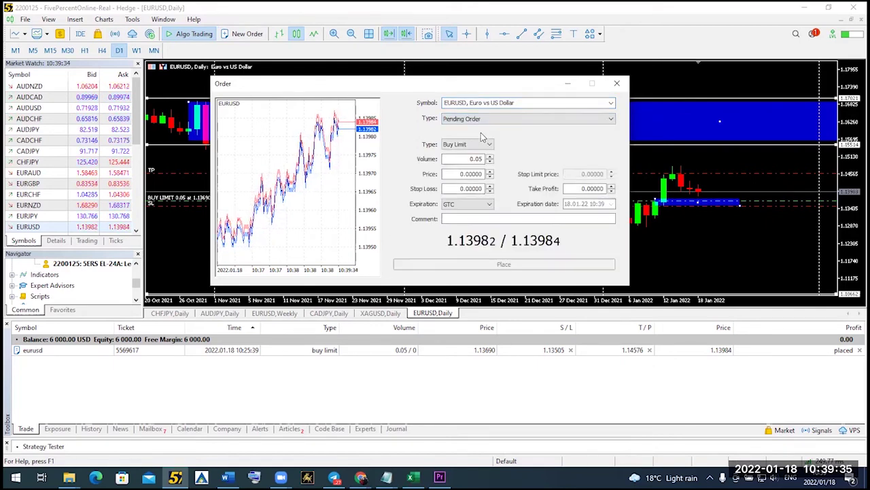
click(488, 144)
click(488, 154)
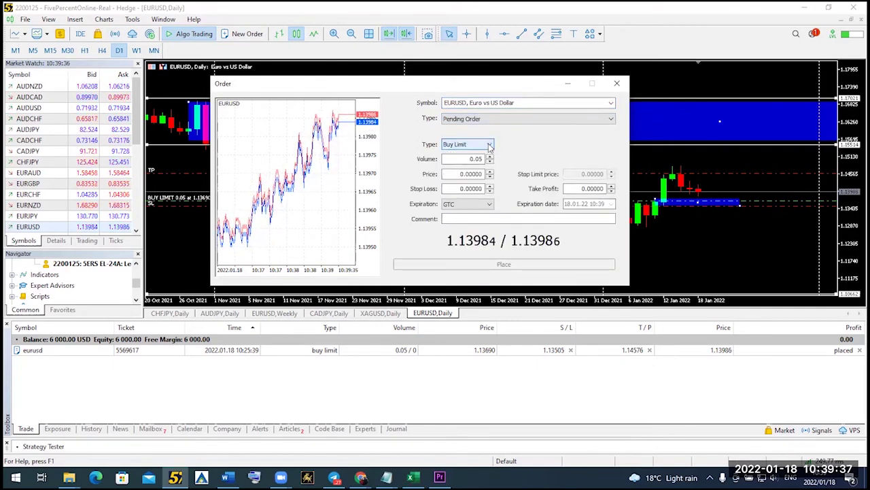
click(488, 146)
click(487, 161)
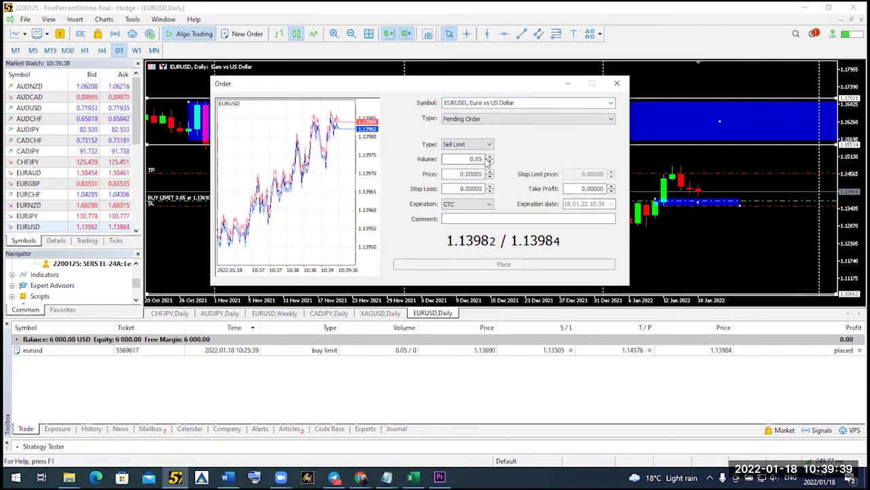
Step: Set the sell limit order's volume to 0.01 and its price to 1.15514
click(490, 162)
click(490, 161)
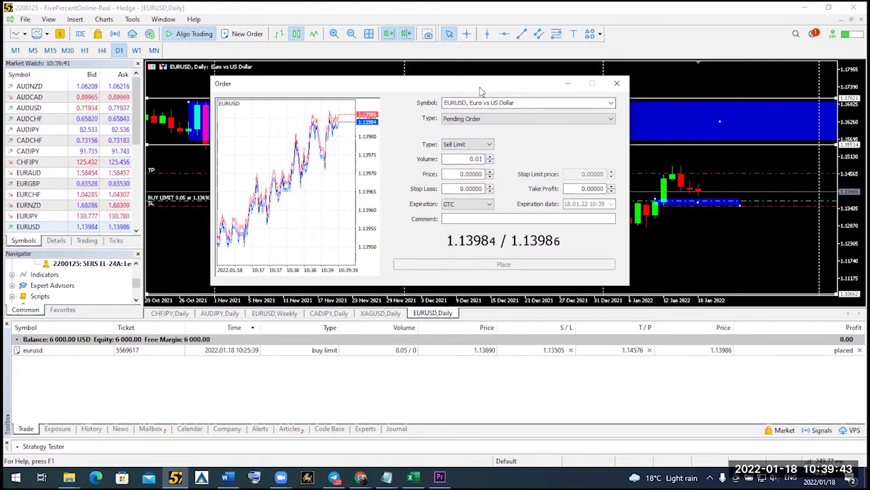
drag(480, 91, 444, 150)
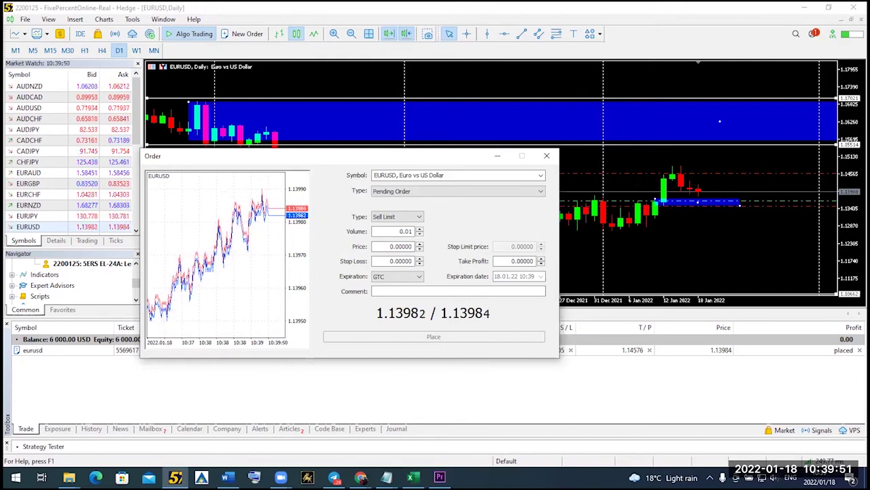
click(385, 247)
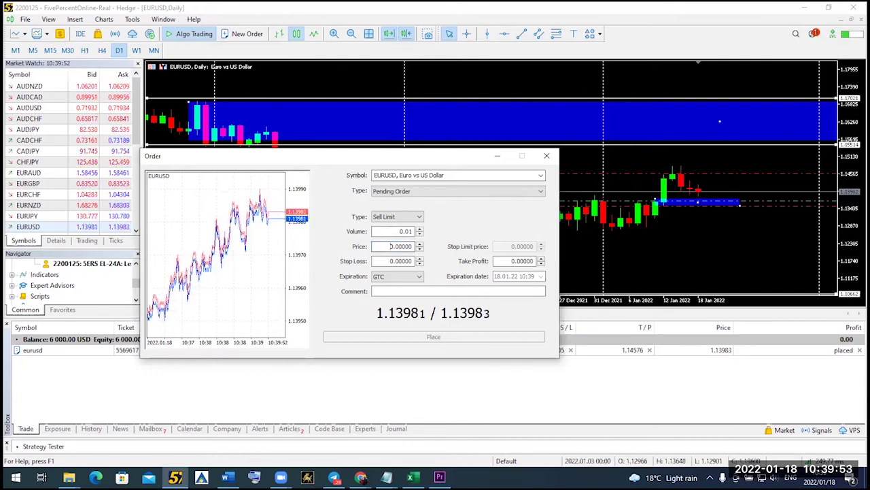
text(1.)
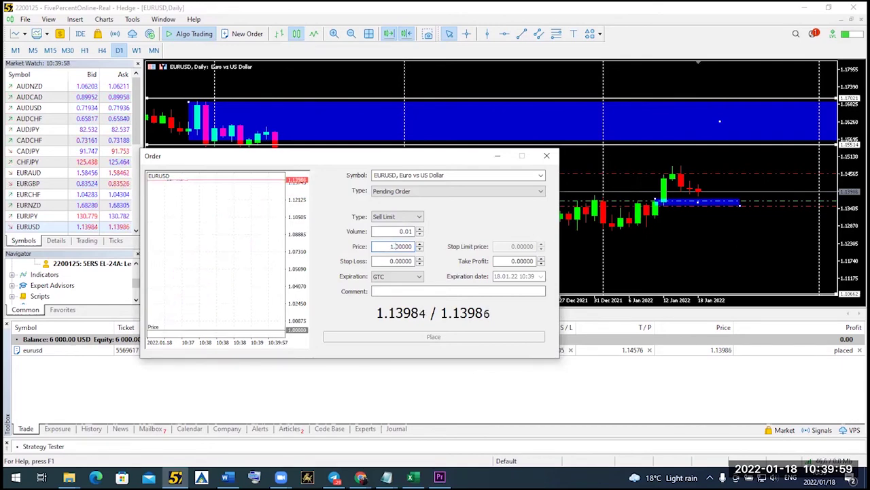
text(15)
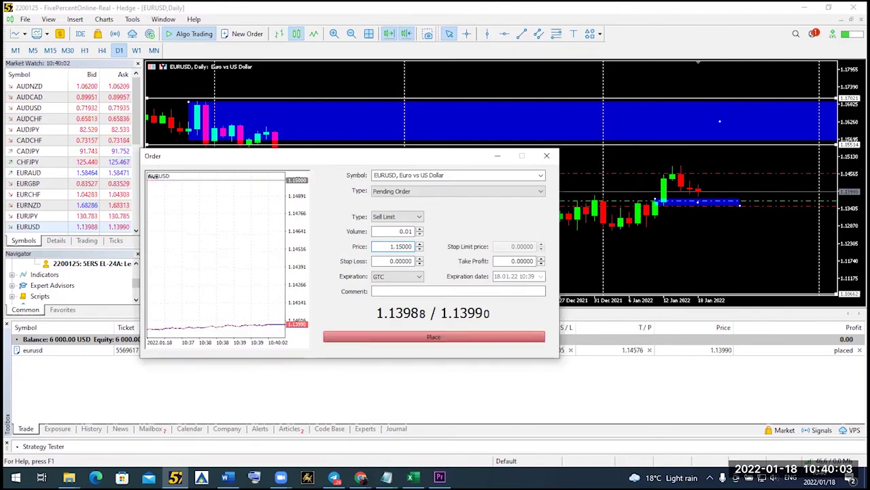
text(514)
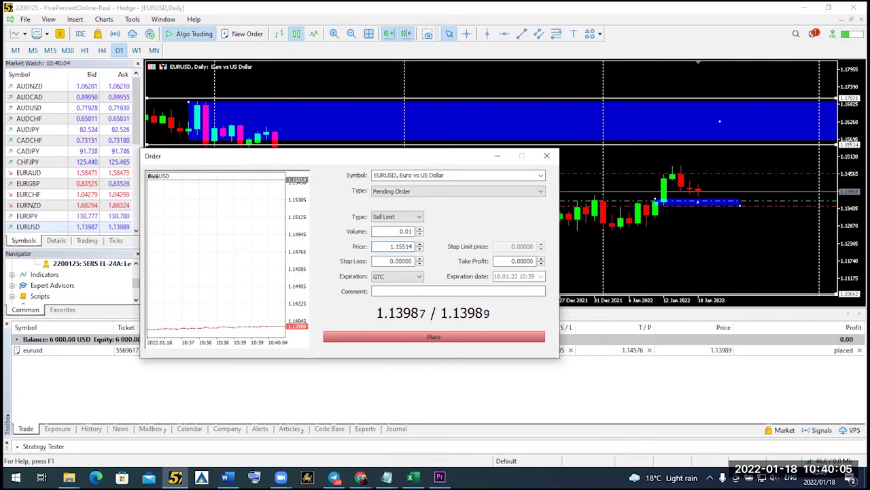
Step: Set the sell limit order's stop loss to 1.17021 and place the order
click(390, 261)
text(1)
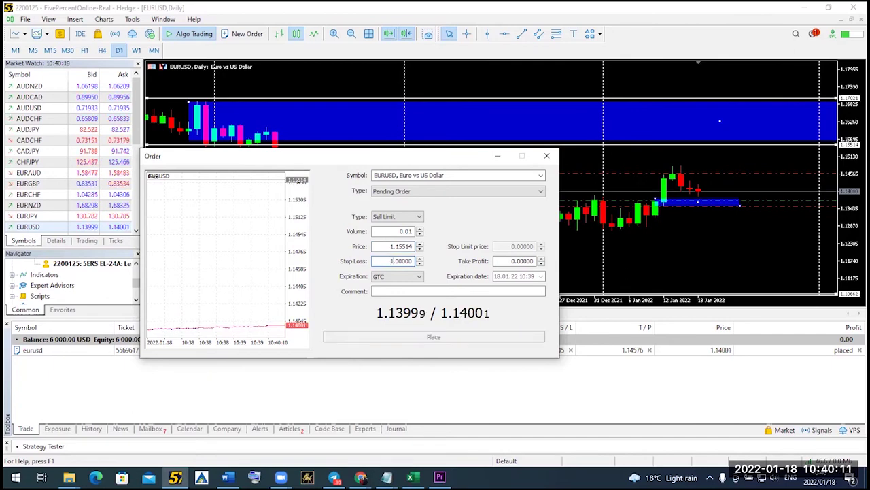
text(.17021)
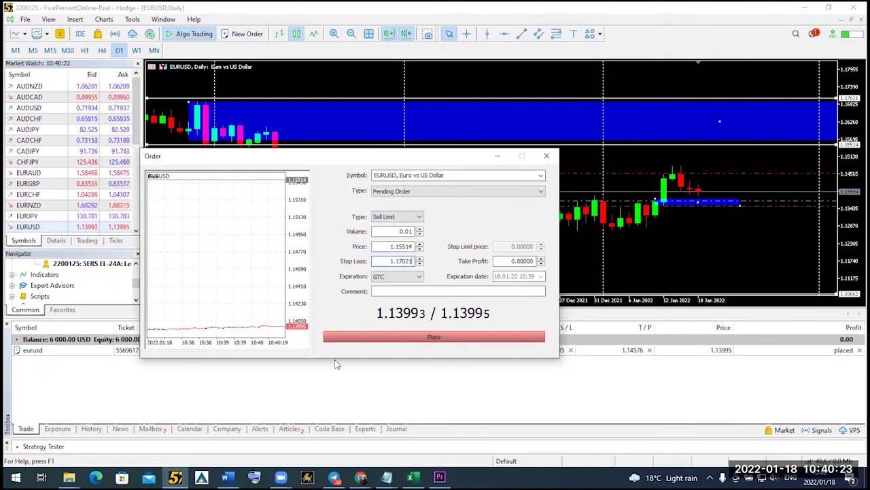
click(441, 345)
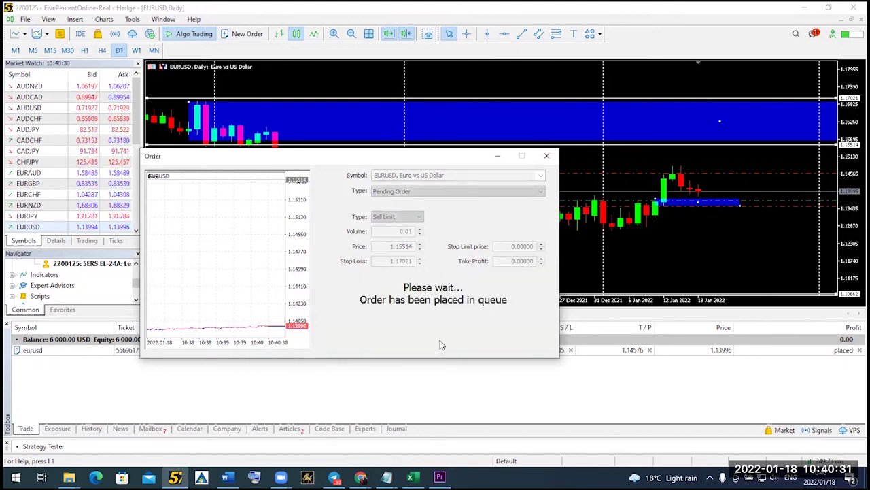
Step: Delete the horizontal lines at 1.17021 and 1.15514 around the upper blue rectangle
right_click(460, 101)
click(459, 92)
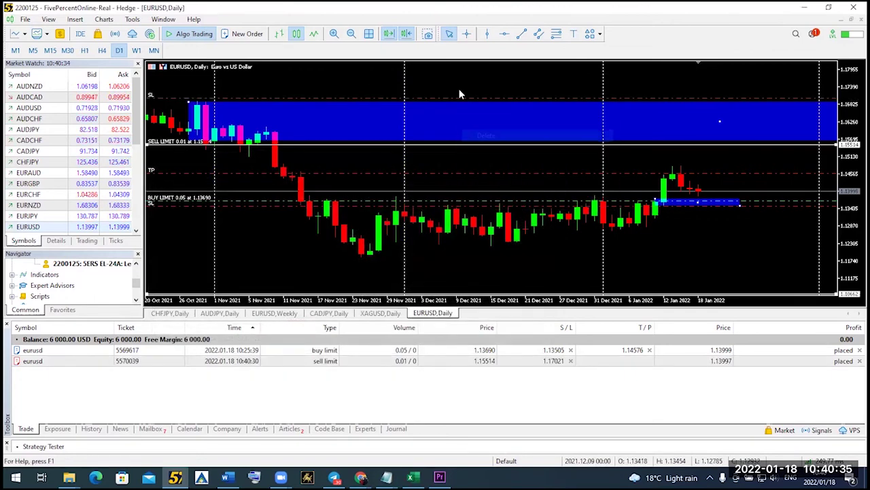
right_click(471, 147)
click(484, 179)
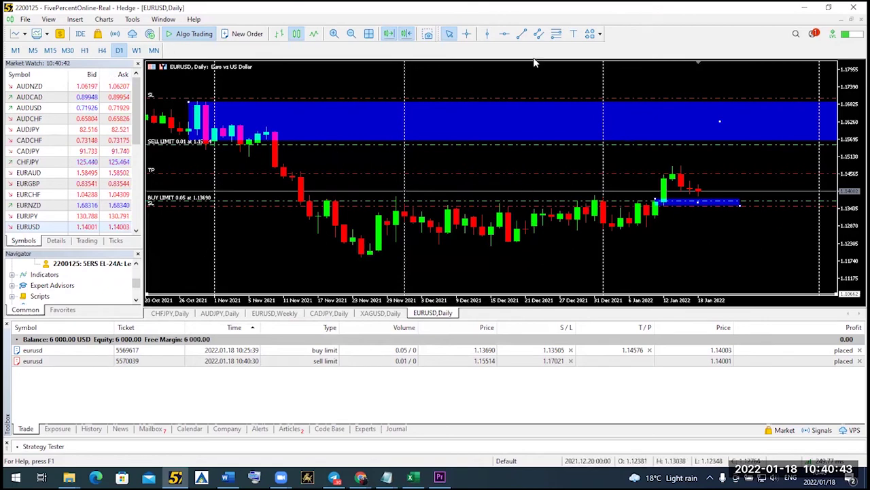
Step: Switch the EURUSD chart to the H4 timeframe and make the chart area taller by shrinking the trade list below it
click(351, 34)
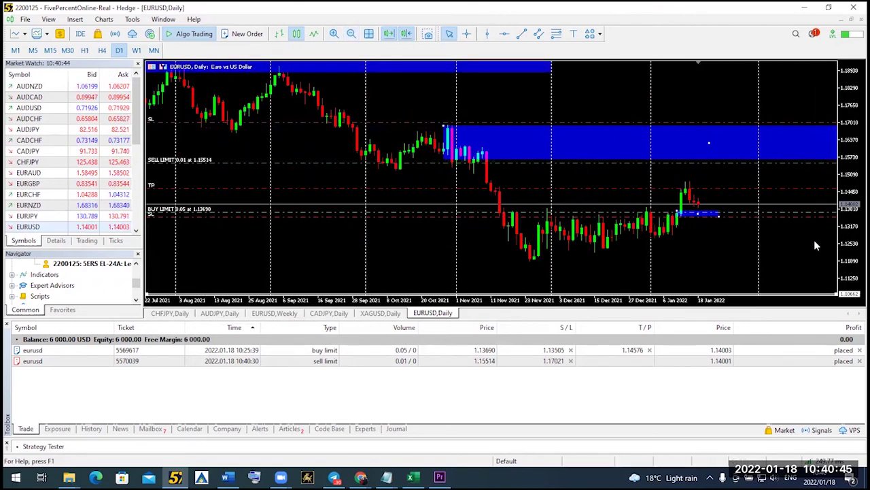
drag(854, 285, 849, 225)
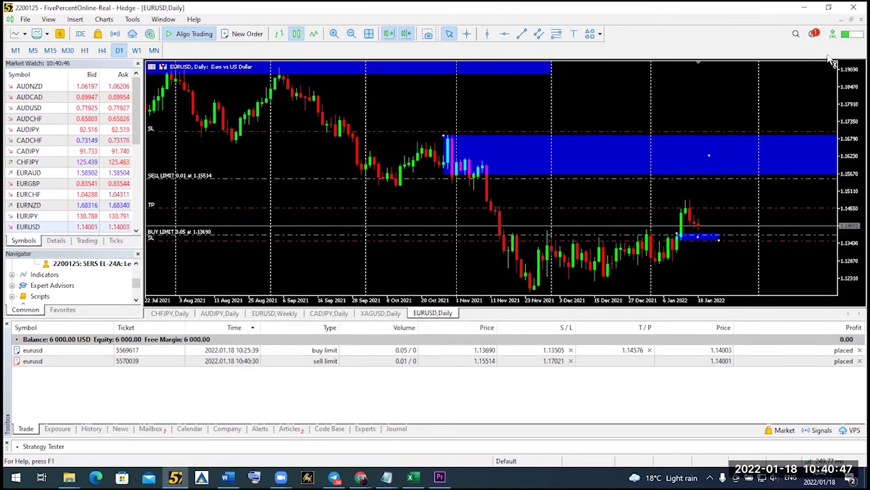
click(104, 51)
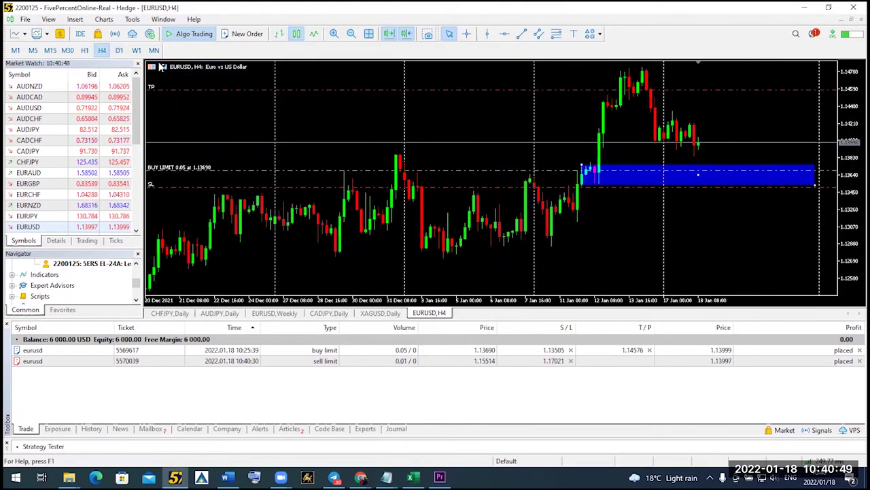
drag(851, 132, 851, 279)
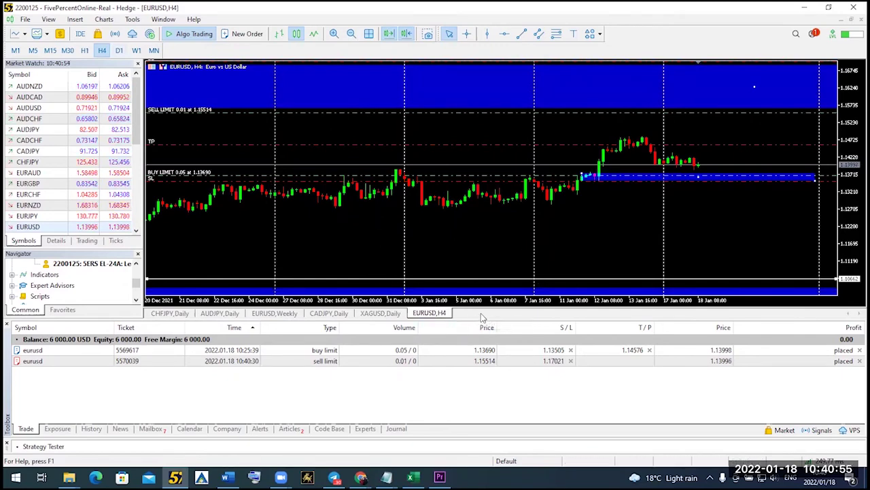
drag(482, 319, 476, 388)
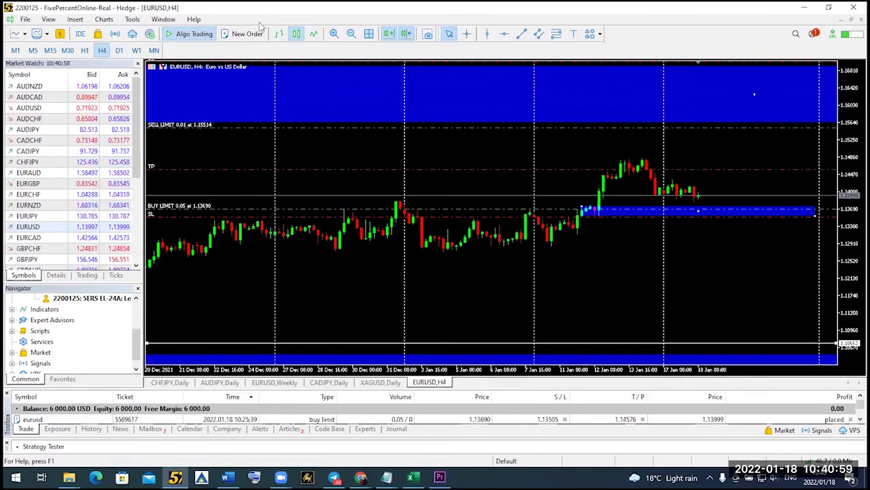
click(352, 34)
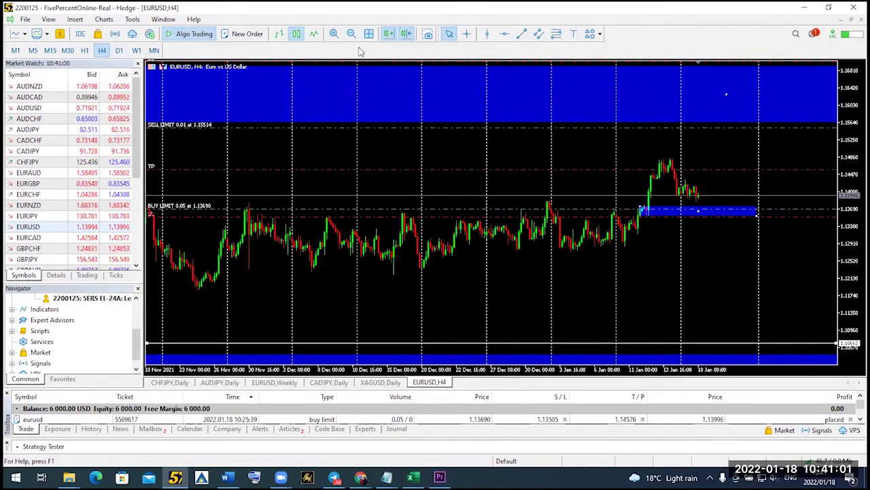
Step: Turn off the H4 chart's auto scroll and go back to the October–November 2021 candles inside the upper blue rectangle
drag(379, 158, 432, 124)
right_click(433, 125)
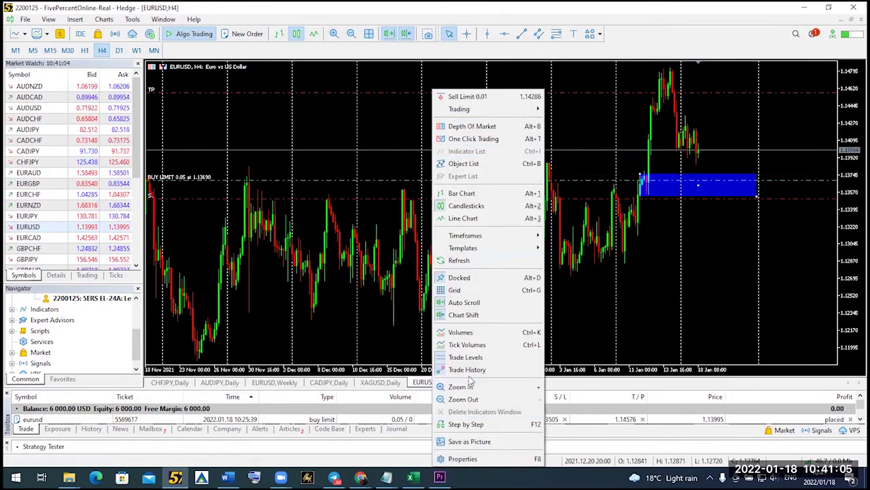
click(462, 302)
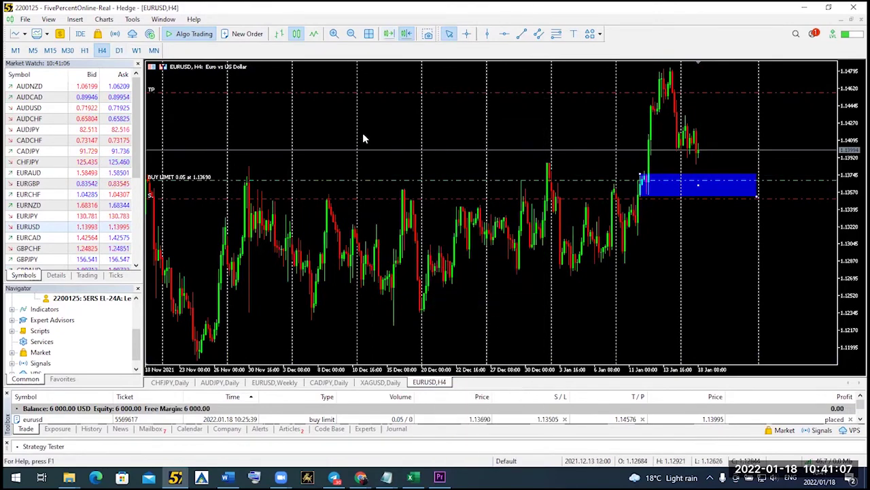
drag(362, 133, 768, 204)
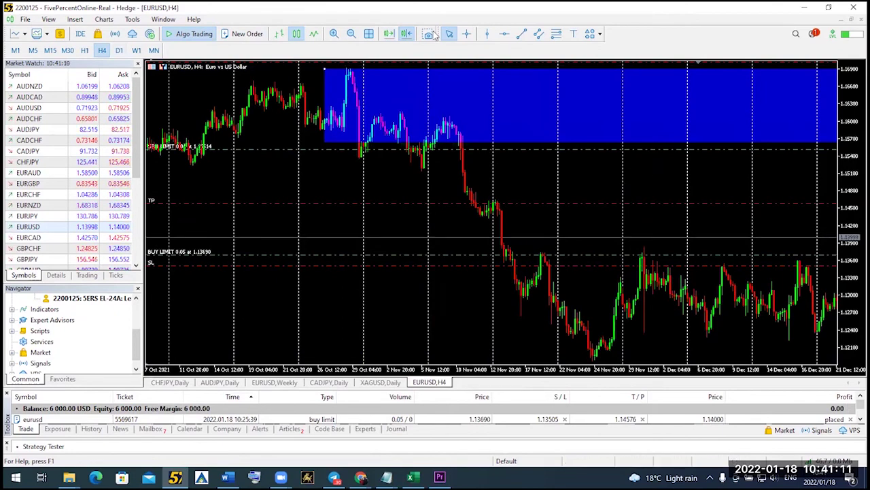
click(334, 34)
scroll(660, 262, right, 3)
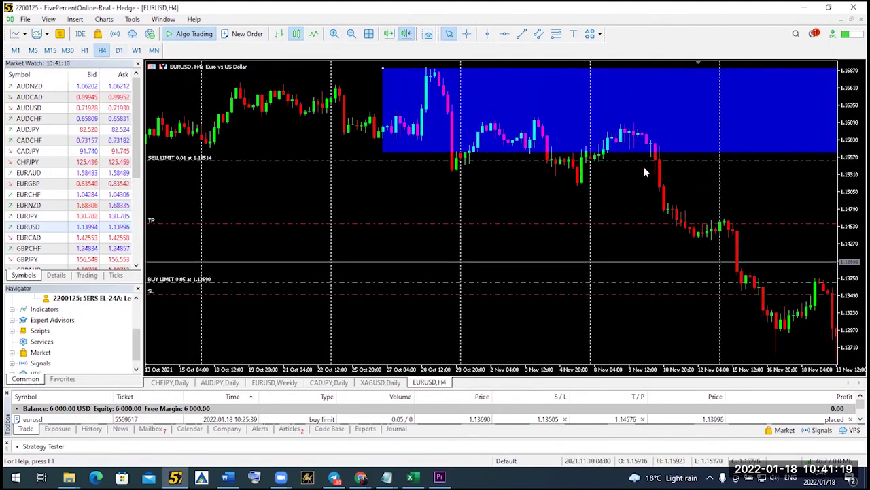
Step: Try shrinking the upper blue rectangle to the 8–9 November H4 swing high, and stretch it back over the late-October peak
scroll(603, 206, right, 2)
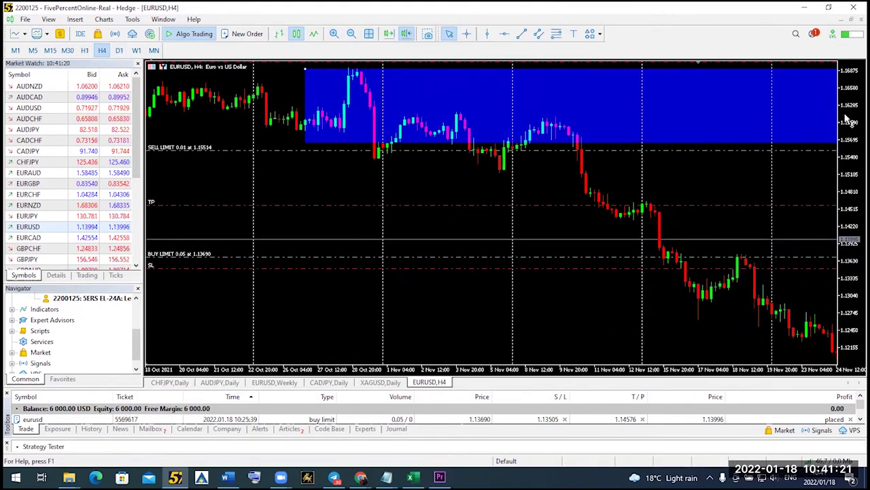
drag(849, 111, 848, 155)
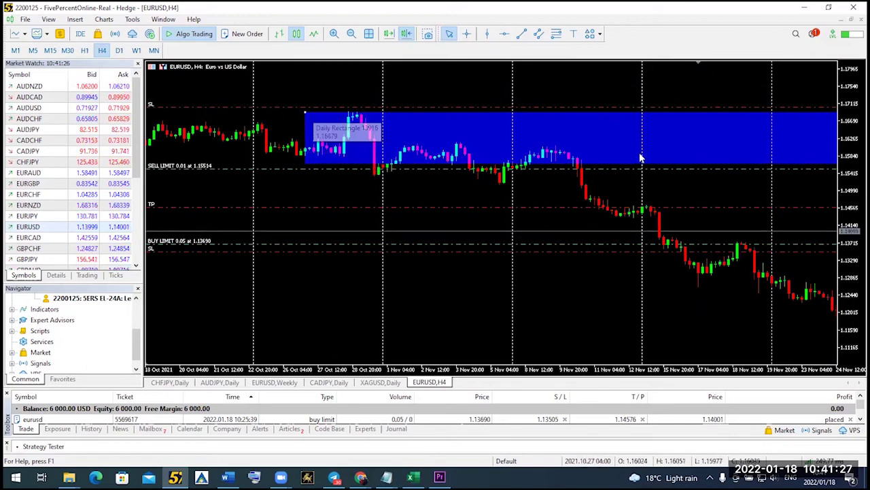
drag(307, 114, 521, 142)
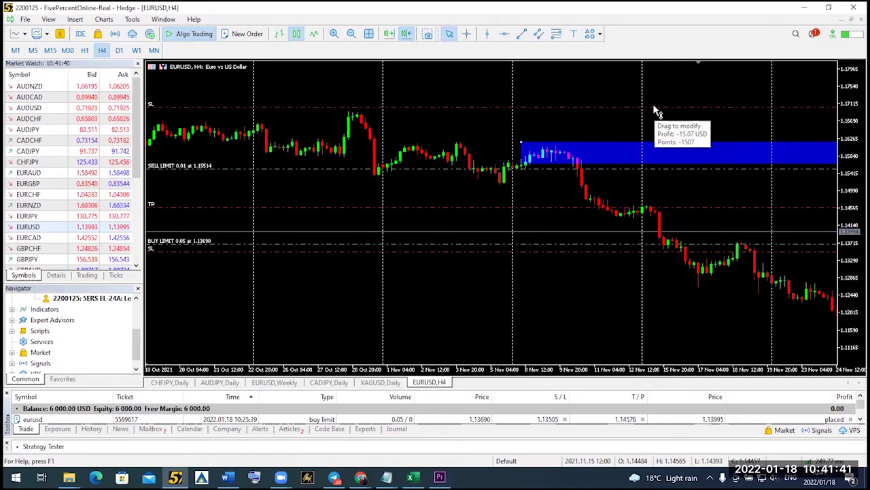
drag(521, 144, 334, 113)
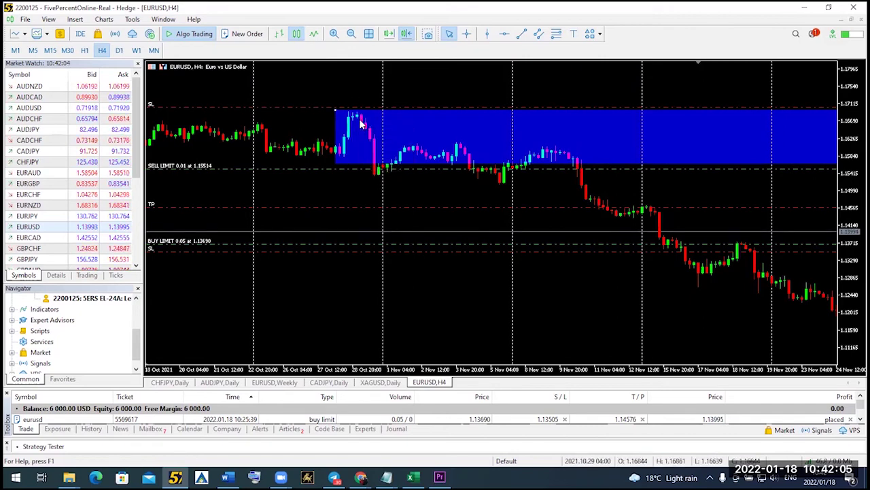
click(361, 477)
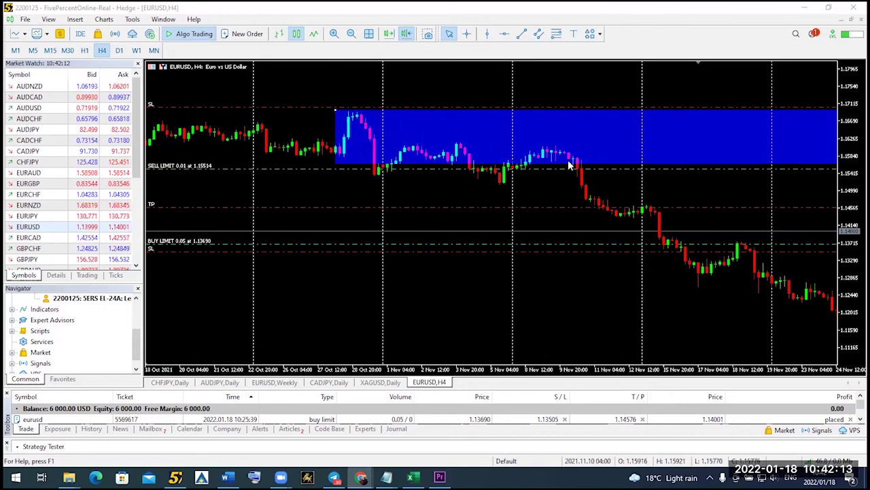
Step: Shrink the upper rectangle to the early-November swing on the Daily chart, check it on H4 and return to Daily
click(118, 51)
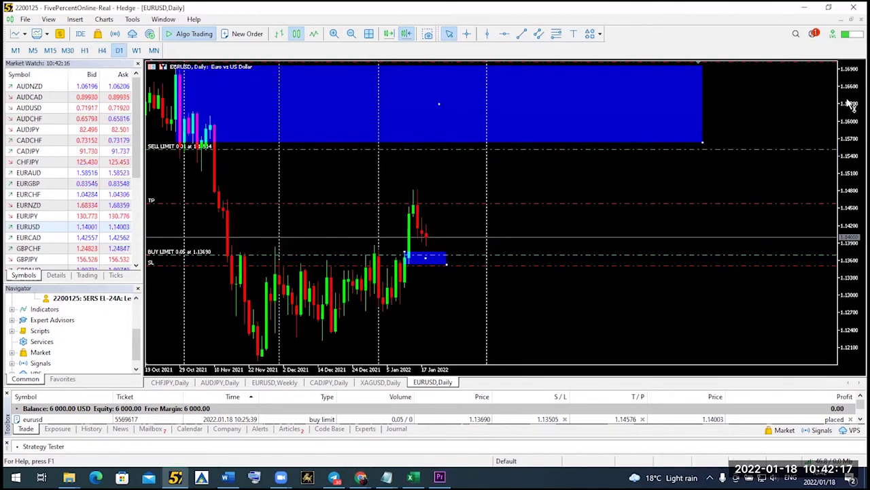
drag(170, 109, 201, 141)
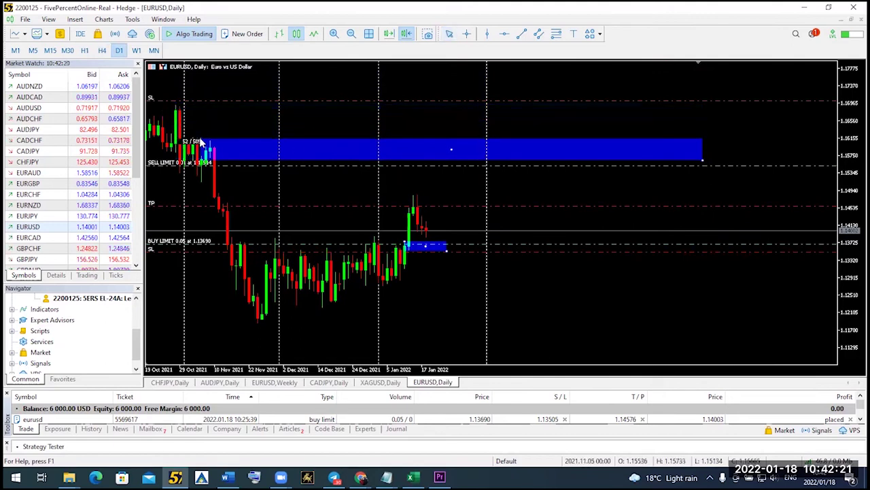
click(102, 50)
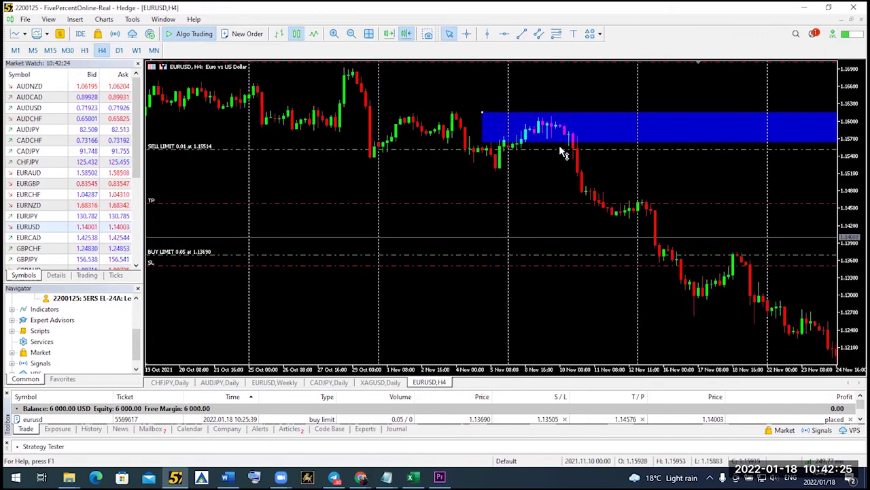
scroll(557, 179, down, 1)
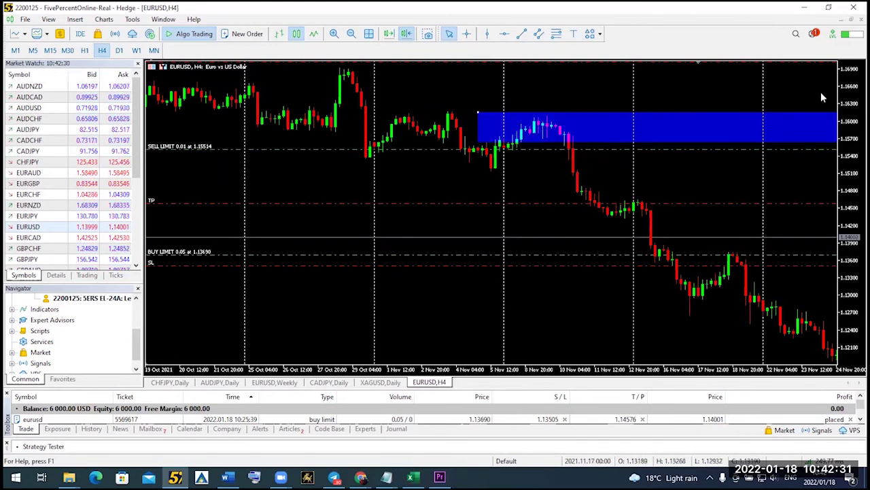
click(119, 51)
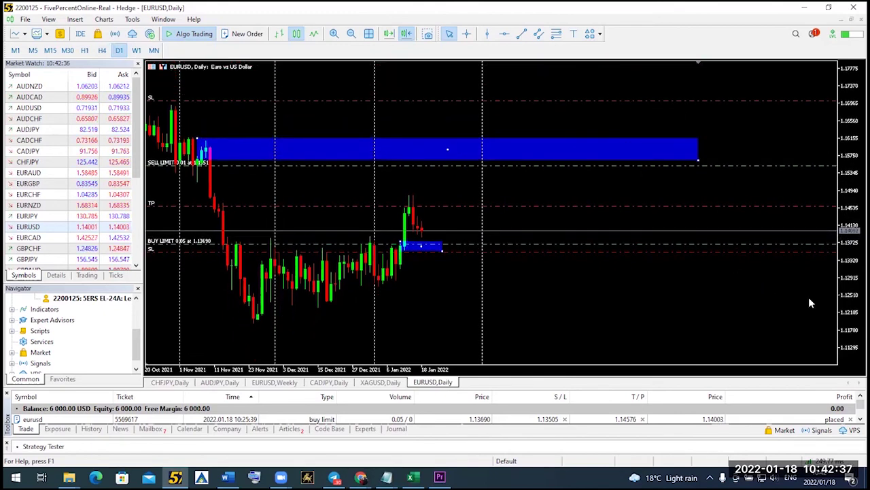
Step: Delete the pending 0.01-lot EURUSD sell limit order at 1.15514
scroll(852, 422, down, 1)
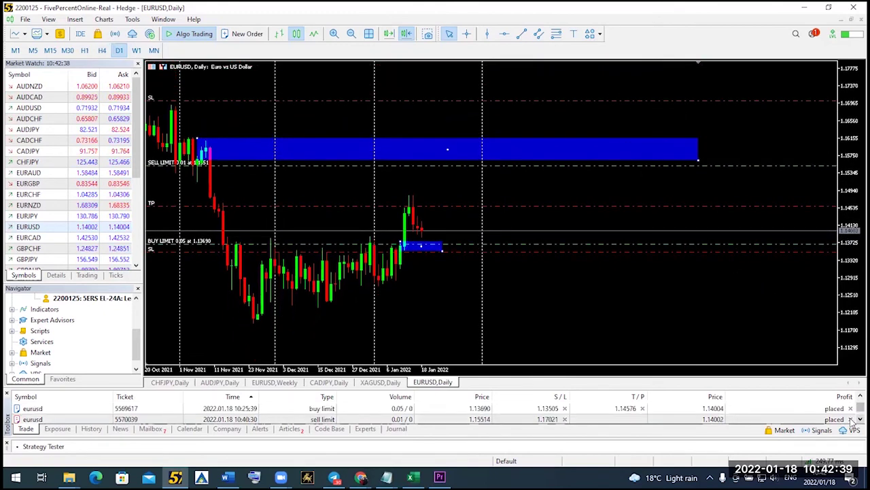
scroll(852, 421, down, 1)
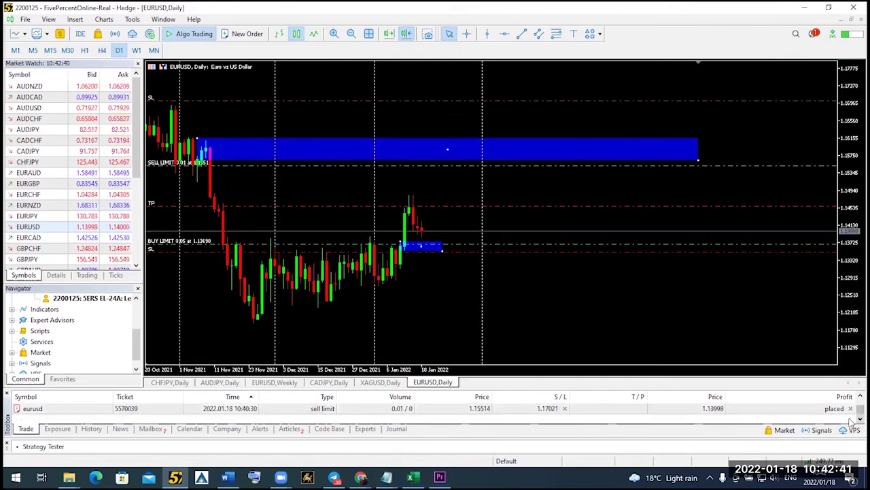
scroll(853, 401, up, 1)
scroll(854, 412, down, 1)
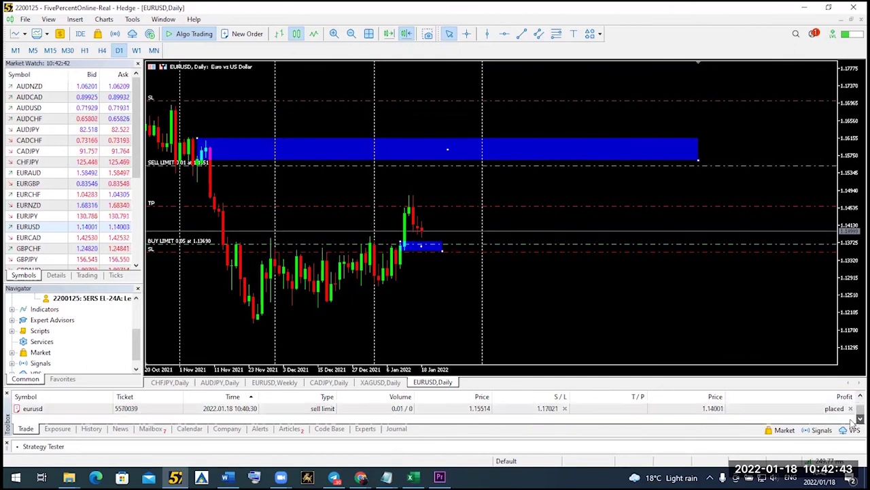
click(513, 408)
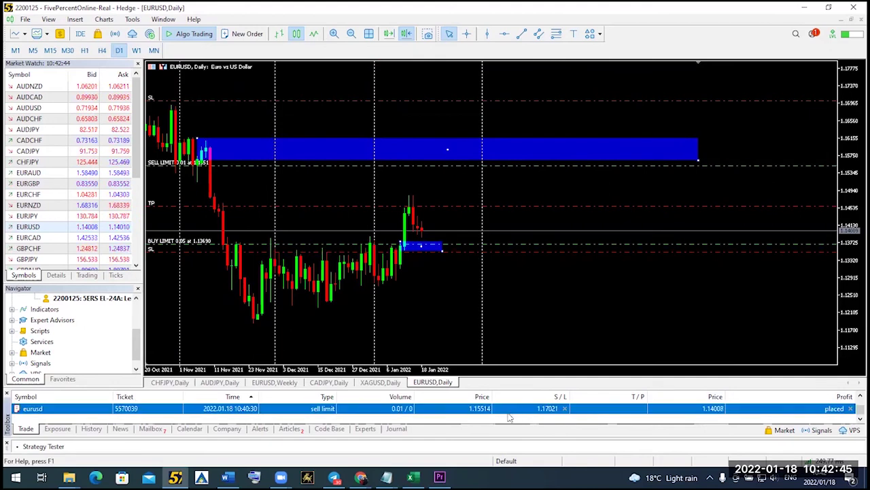
right_click(40, 411)
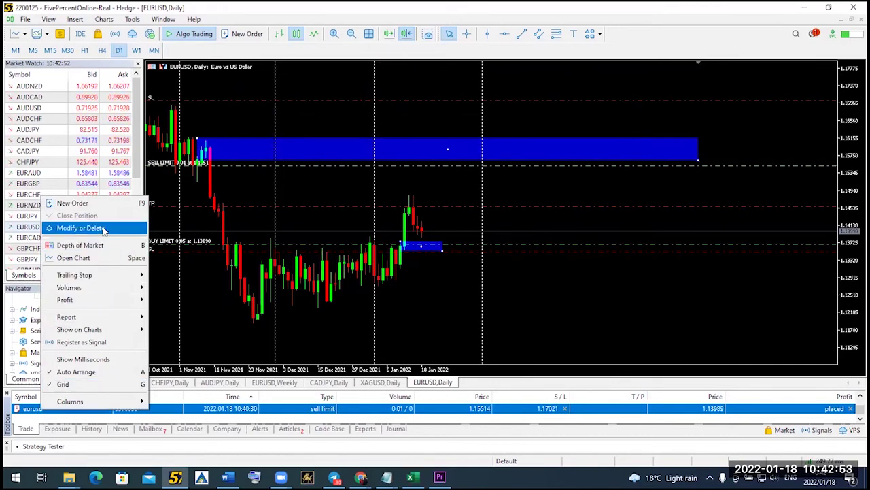
click(80, 228)
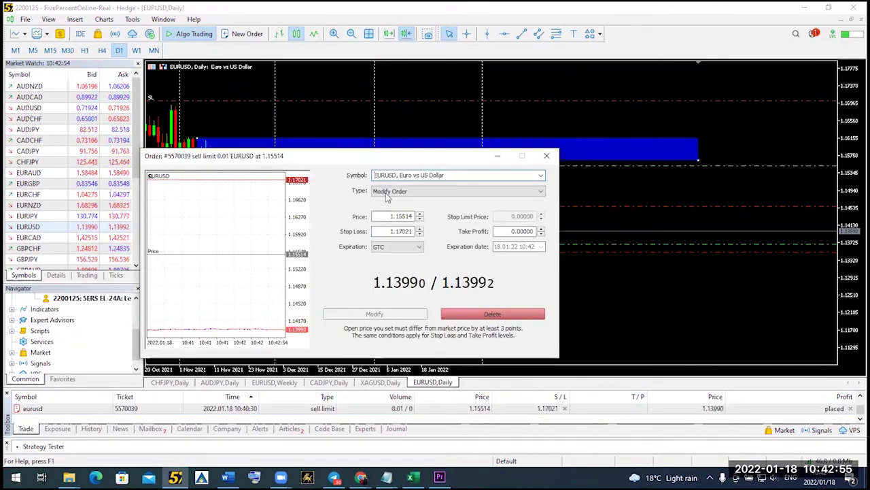
click(487, 315)
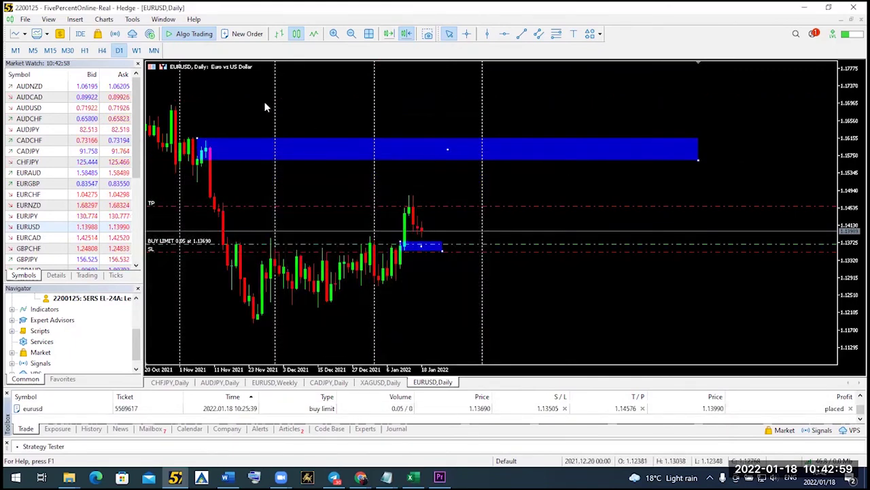
Step: Measure the upper rectangle's height, extend its start back to the late-October candles and measure its height again
click(465, 36)
drag(542, 162, 544, 135)
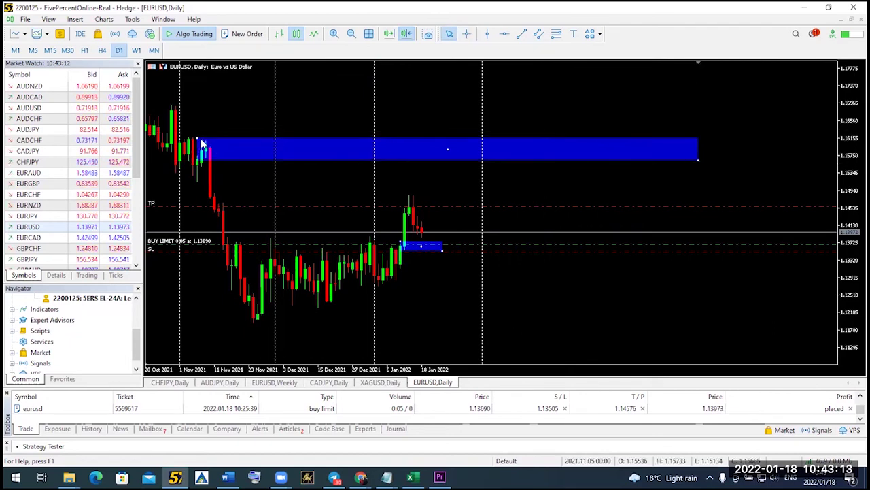
drag(198, 141, 162, 137)
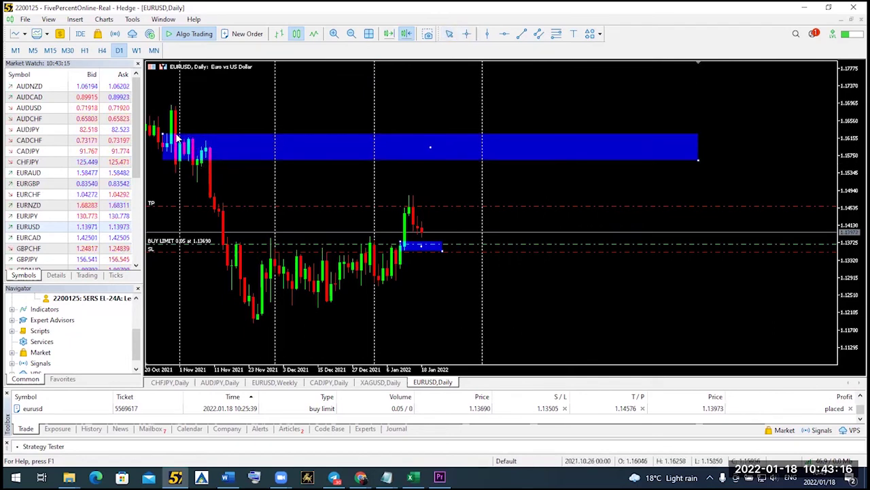
click(466, 33)
drag(505, 158, 505, 126)
scroll(408, 136, up, 5)
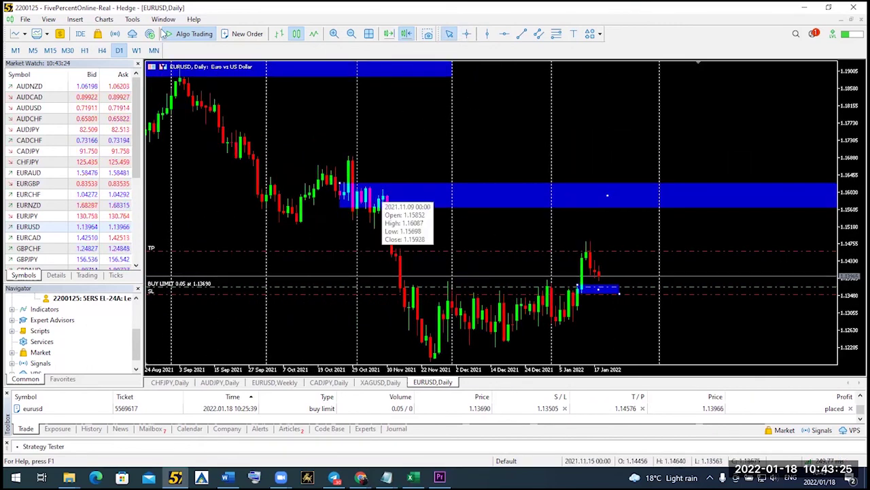
Step: Try moving the upper rectangle onto the late-October peak, resizing it and shifting it back onto the early-November candles
drag(608, 195, 344, 170)
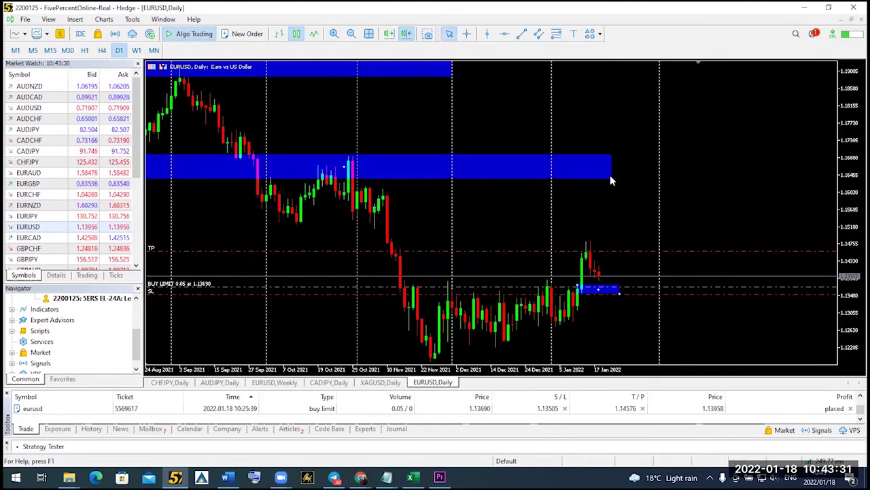
drag(610, 179, 639, 195)
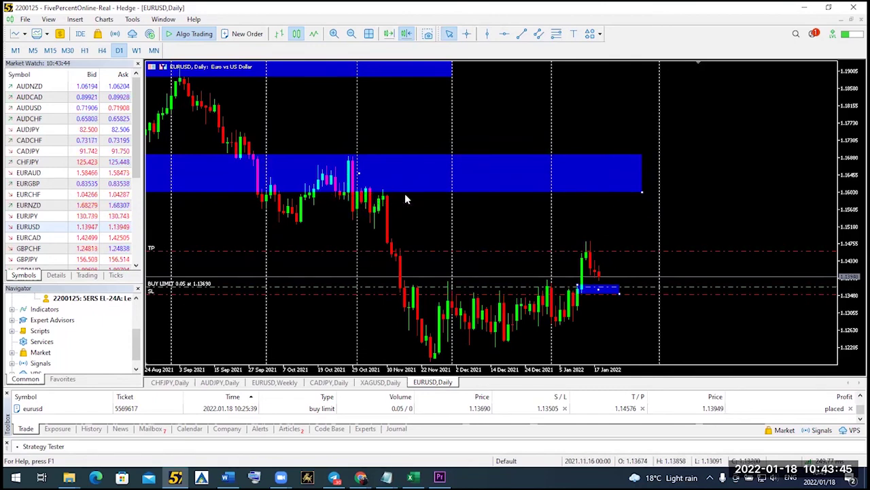
drag(360, 176, 442, 202)
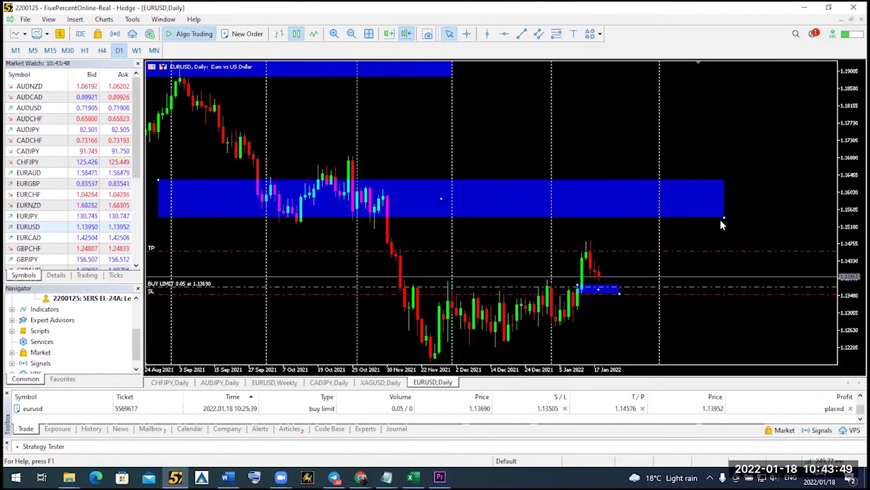
drag(590, 219, 436, 204)
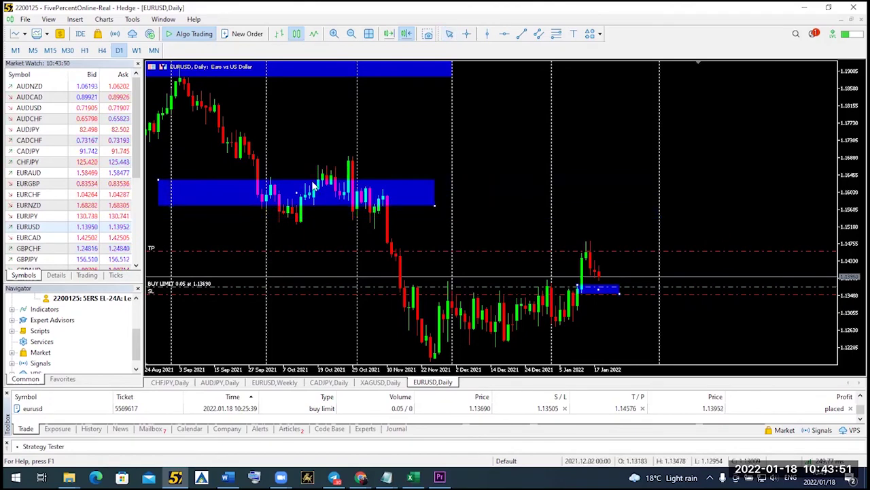
drag(294, 194, 512, 203)
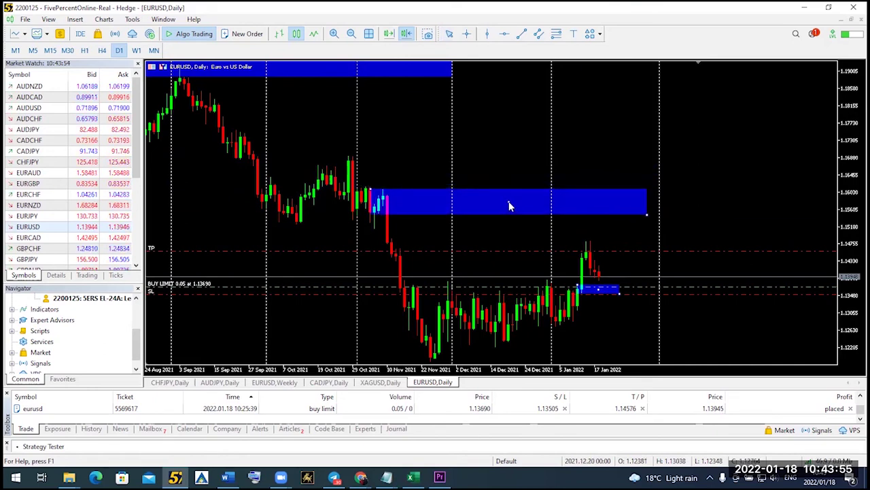
Step: Resize the upper rectangle to run from the late-October candles to early February, with its lower edge just under 1.1603
drag(380, 191, 350, 187)
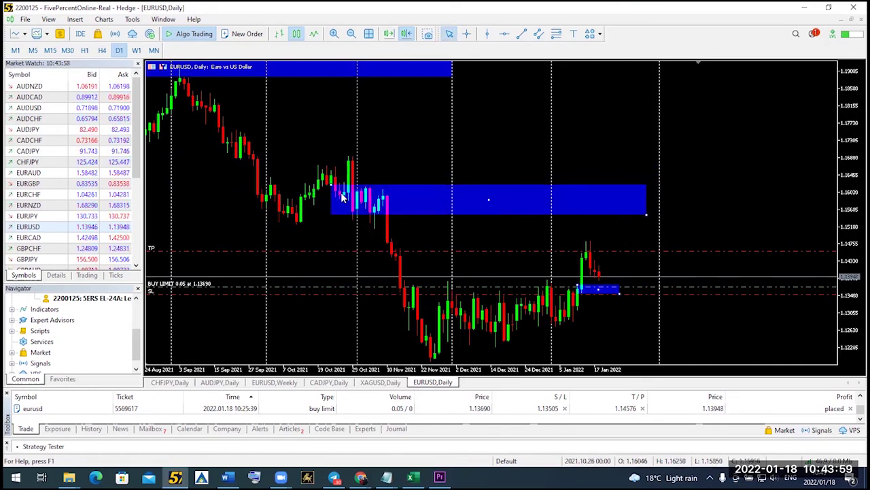
drag(646, 214, 698, 206)
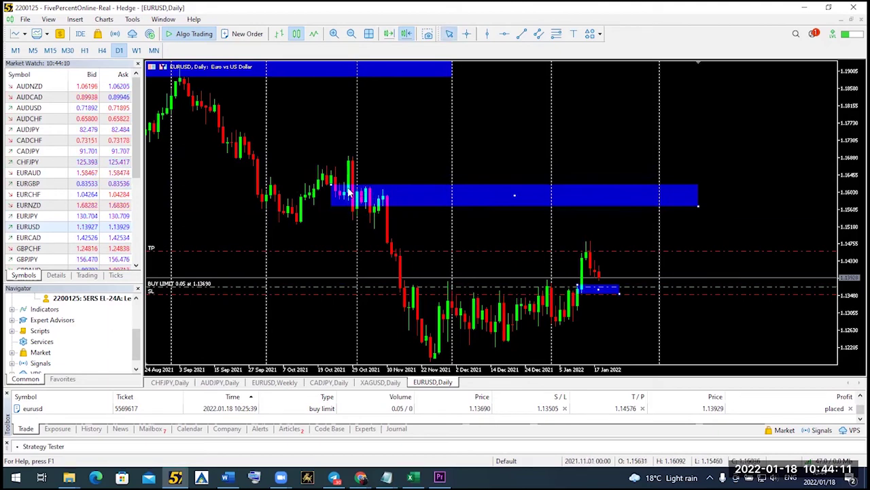
click(521, 33)
mouse_move(323, 237)
mouse_down()
mouse_move(350, 193)
mouse_move(442, 194)
mouse_move(522, 181)
mouse_move(524, 233)
mouse_up()
right_click(524, 232)
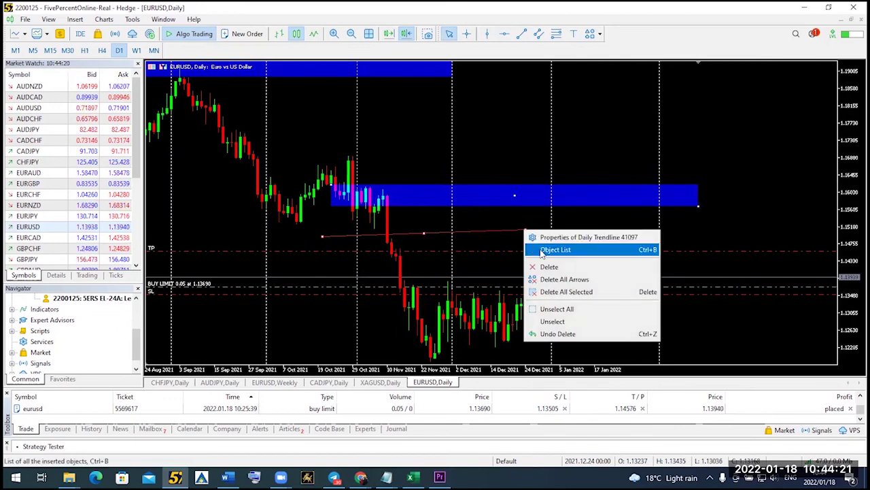
click(544, 266)
Step: Measure the upper rectangle's height, and move its starting corner beside the tall green late-October candle with a slightly higher upper edge
click(466, 33)
drag(639, 204, 637, 185)
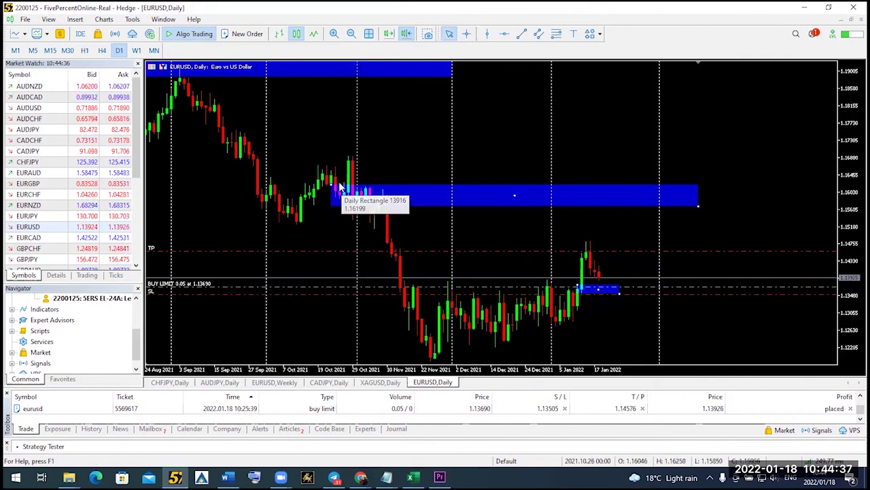
drag(330, 188, 345, 182)
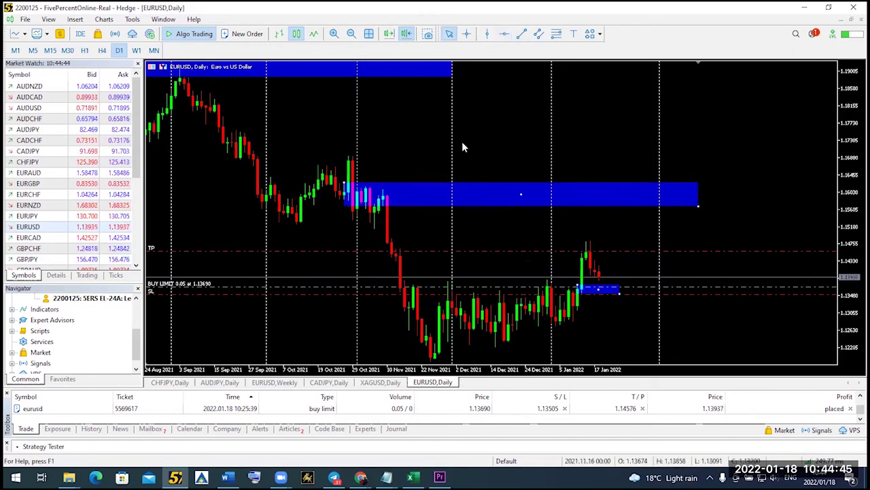
Step: Draw horizontal lines just above and below the upper rectangle, at 1.16359 and 1.15613
click(504, 34)
click(473, 139)
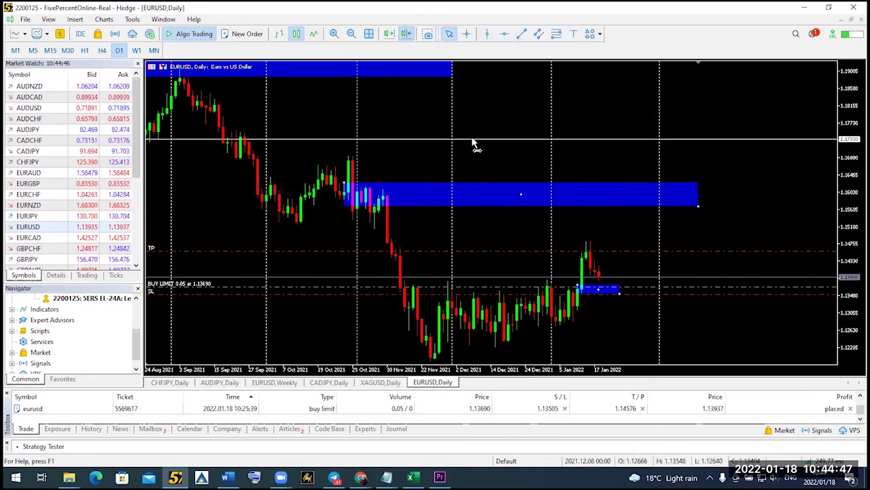
drag(473, 138, 471, 176)
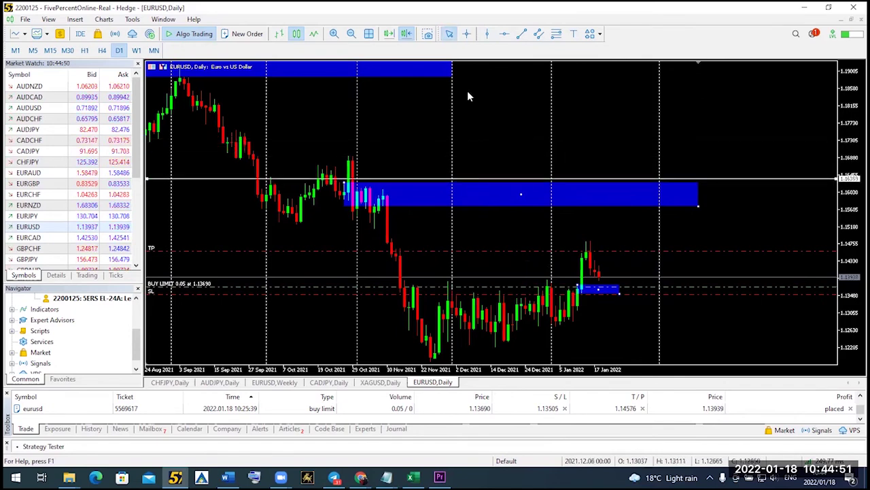
click(504, 34)
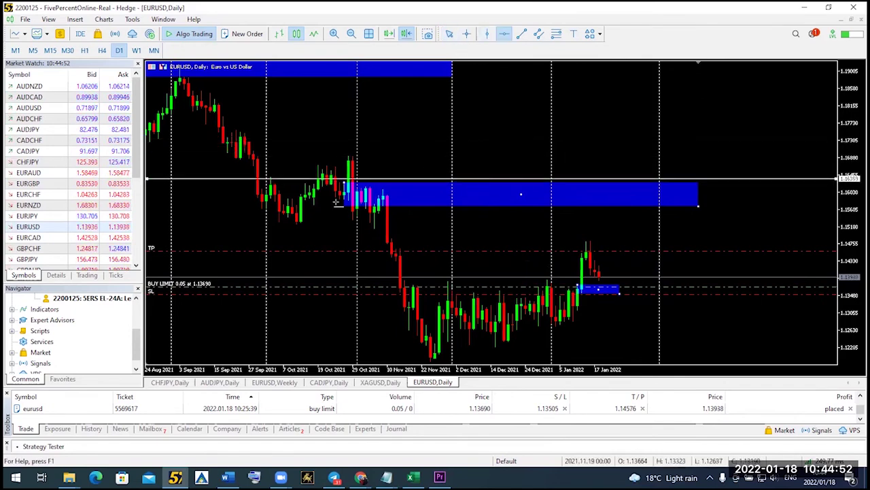
click(256, 220)
drag(255, 220, 247, 211)
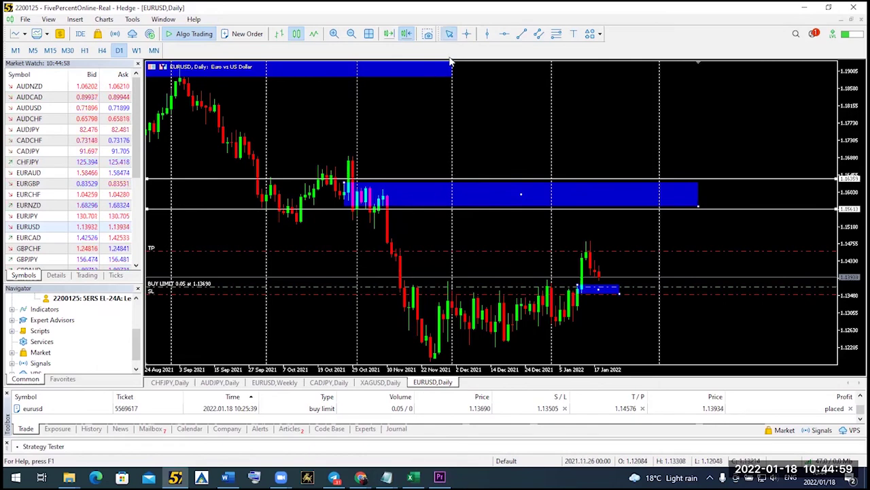
Step: Measure the distance between the two horizontal lines around the upper rectangle with the crosshair
click(467, 33)
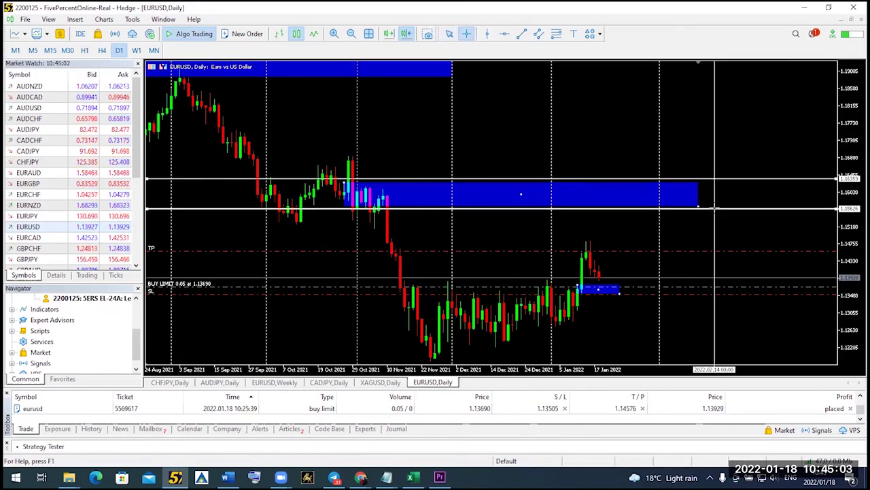
drag(713, 205, 715, 183)
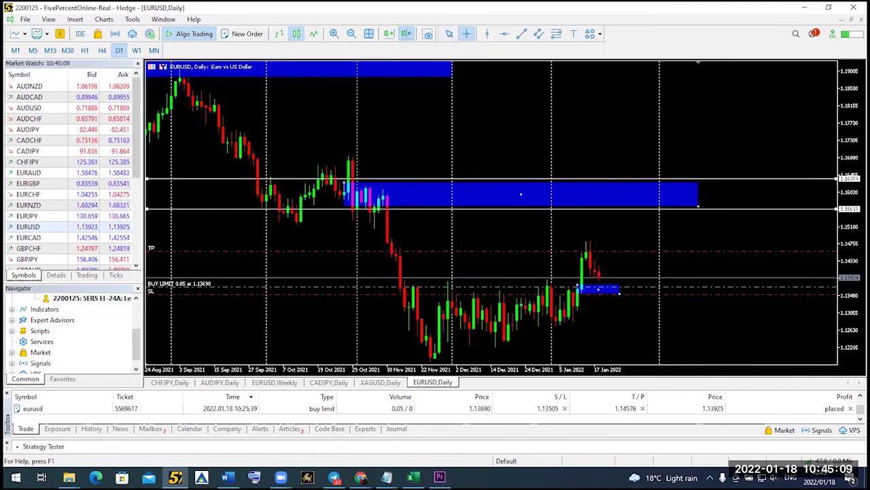
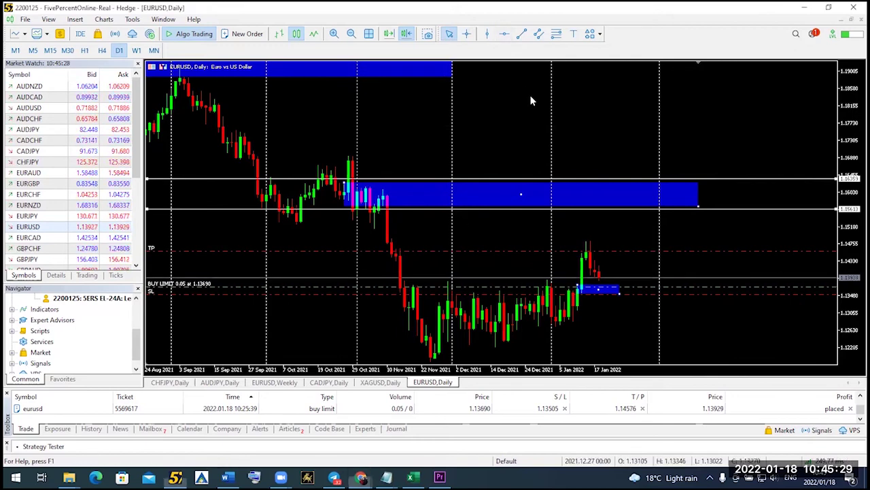
Step: Start a new EURUSD pending order of type Sell Limit and move its window clear of the upper price levels
click(240, 35)
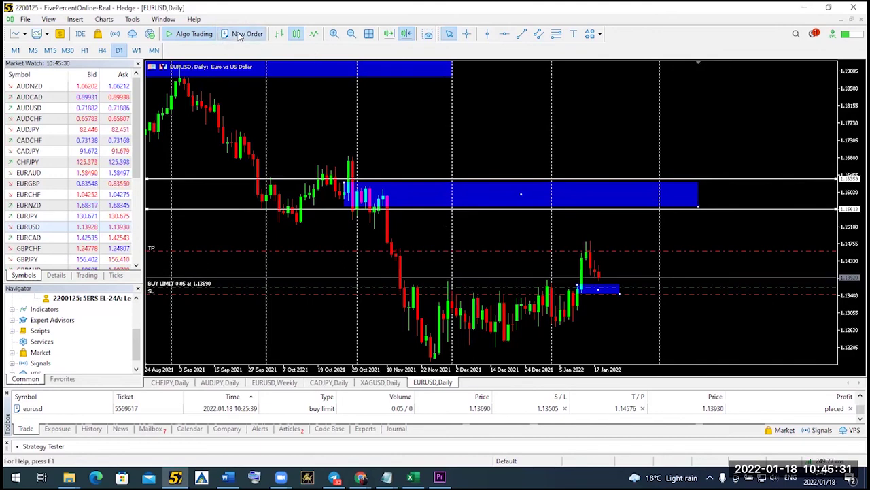
click(445, 192)
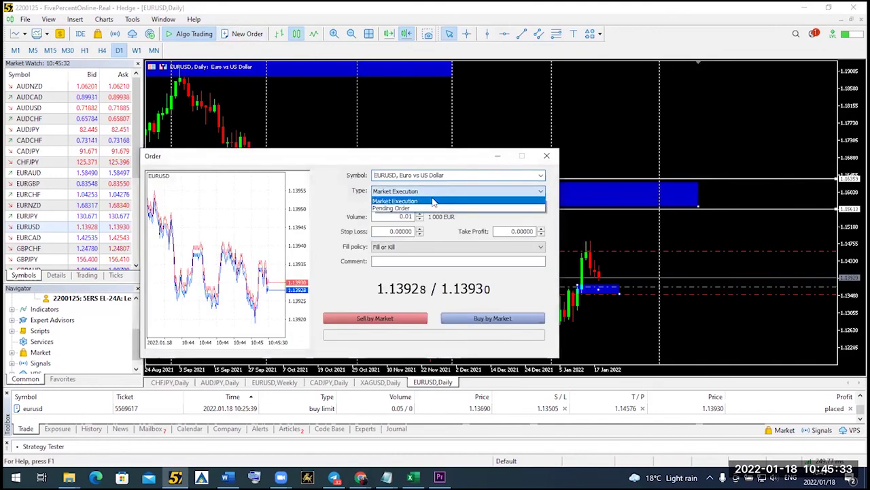
click(408, 208)
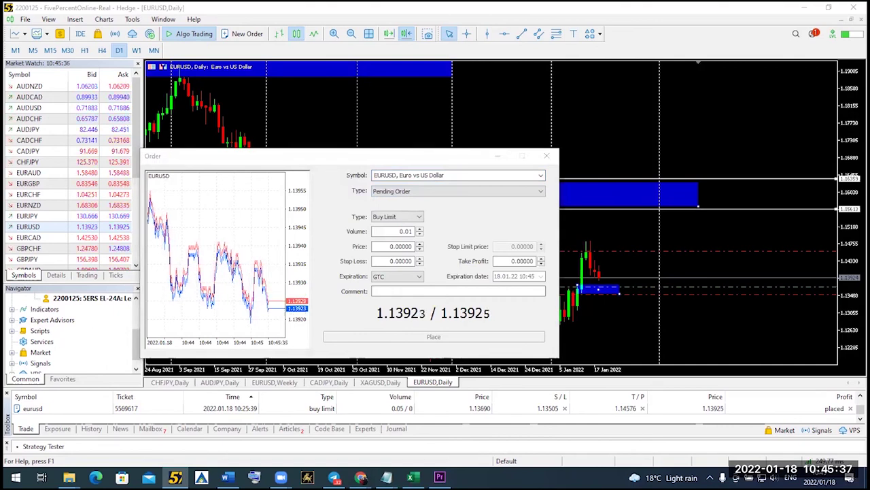
click(419, 217)
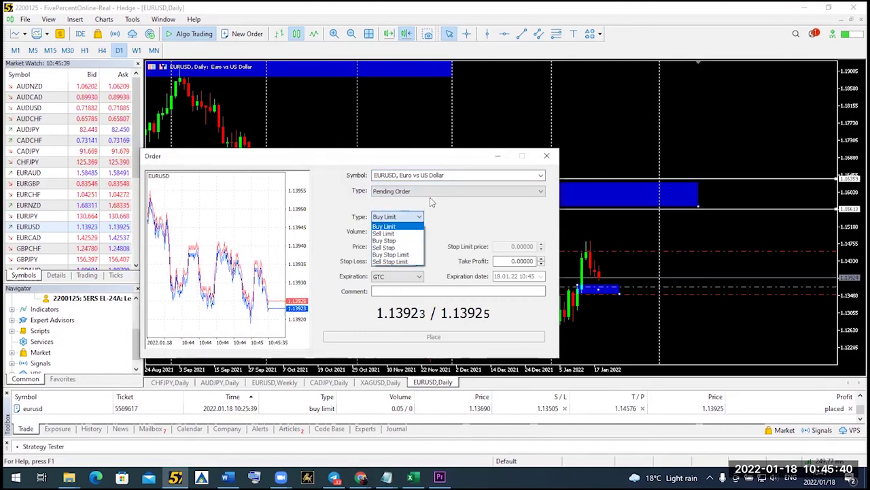
click(391, 233)
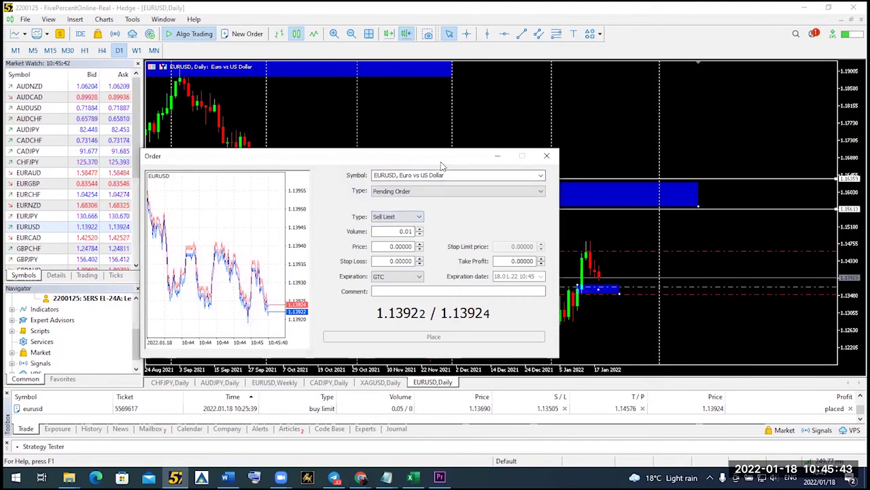
drag(440, 161, 361, 60)
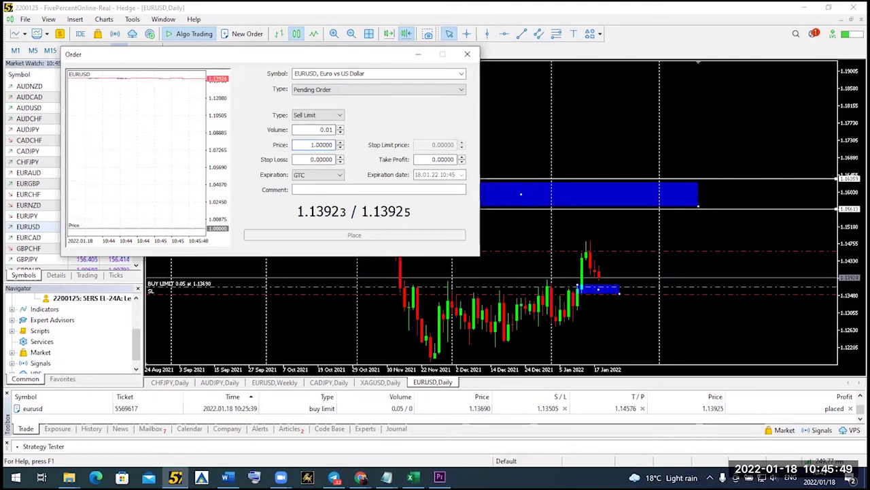
Step: Set the sell limit's price to 1.15613, stop loss to 1.16359 and volume to 0.02, and place the order
text(15)
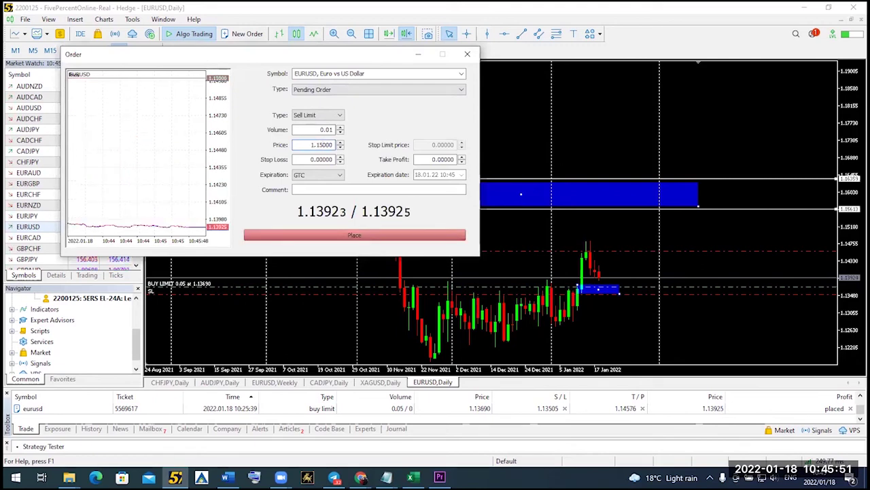
text(613)
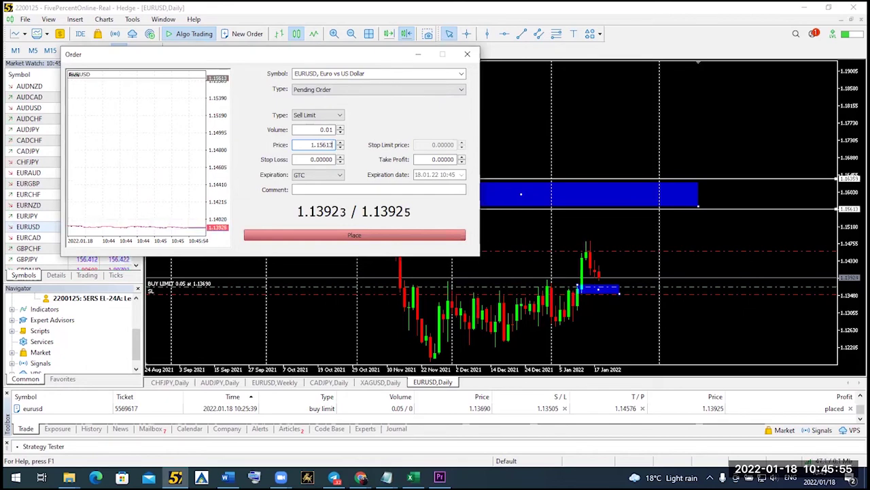
click(311, 160)
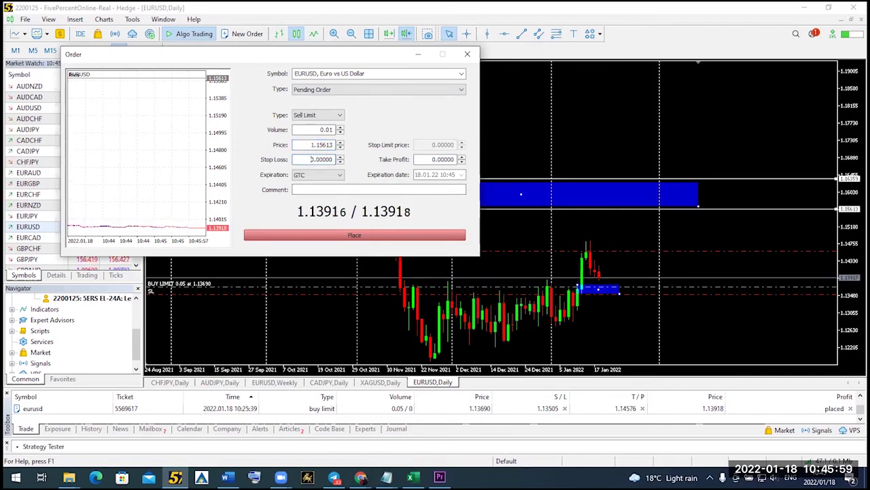
text(1)
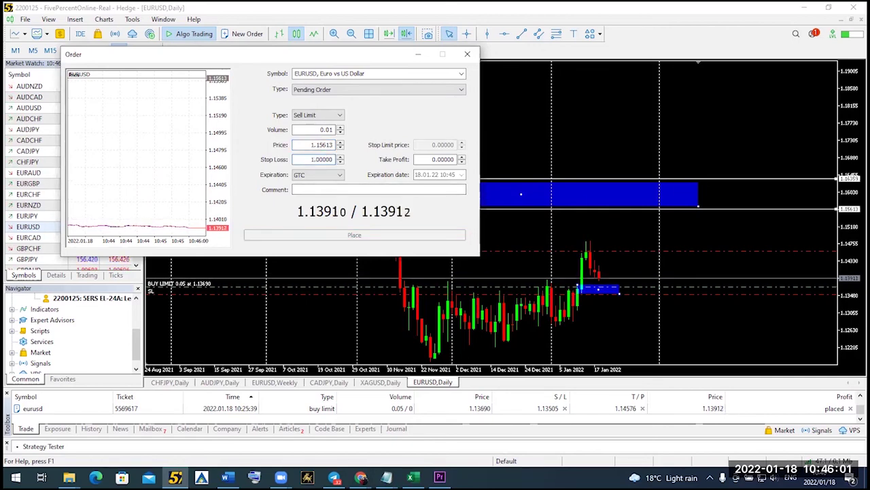
text(.16359)
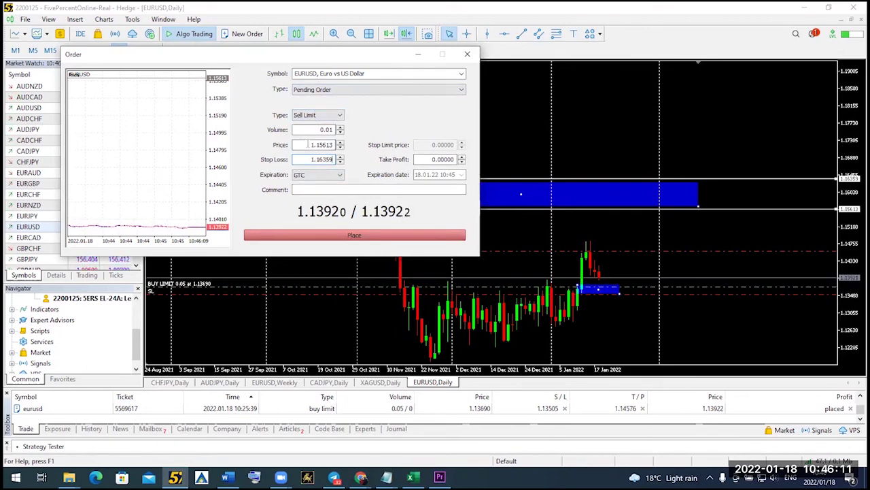
click(340, 127)
click(383, 239)
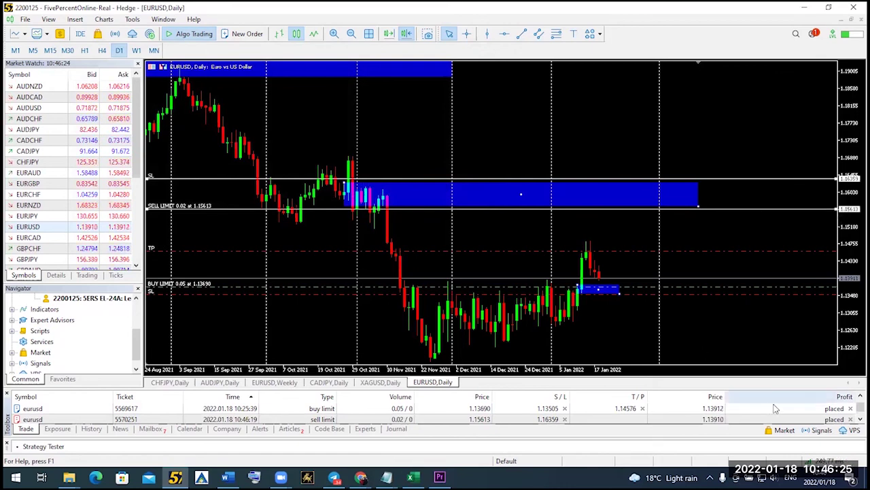
Step: Delete the 0.02-lot EURUSD sell limit order
click(860, 419)
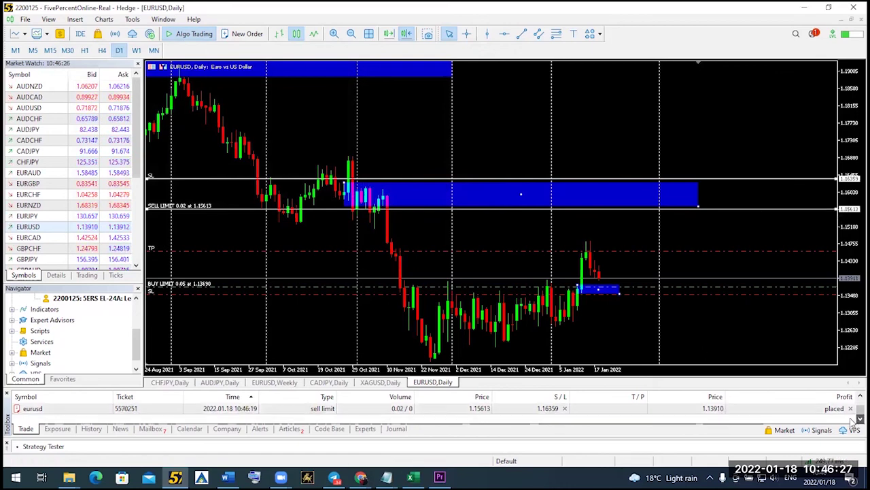
click(165, 410)
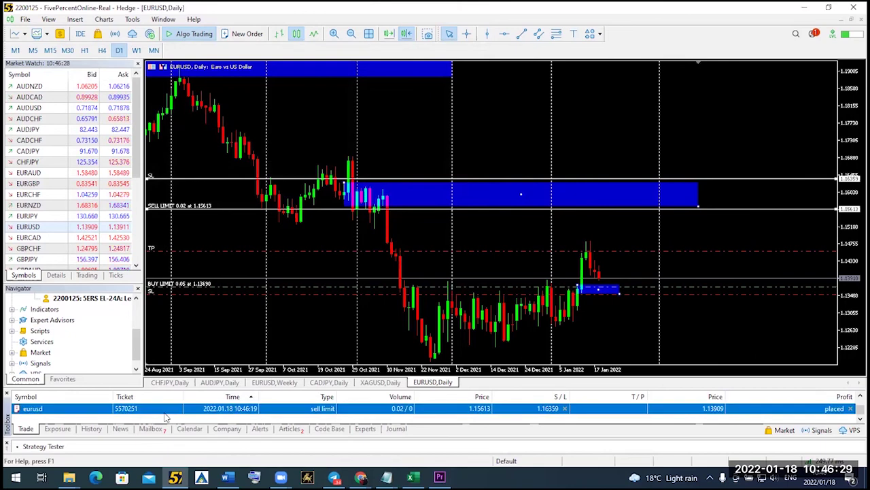
right_click(166, 415)
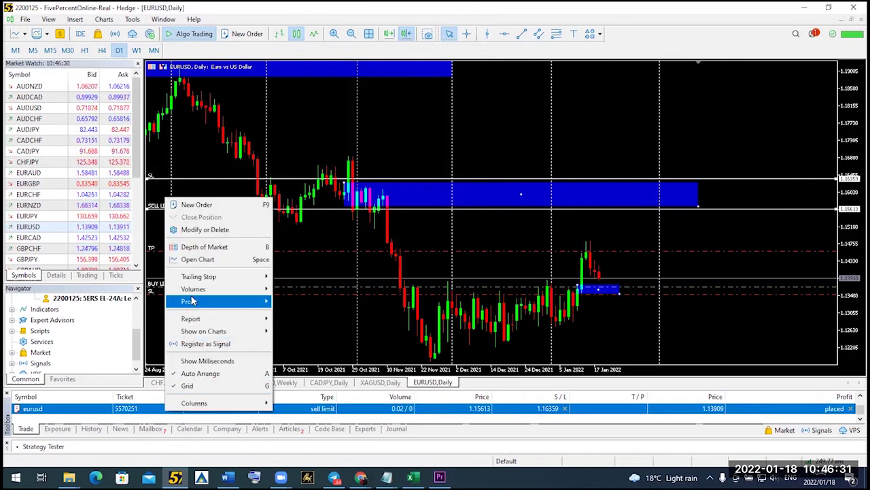
click(218, 231)
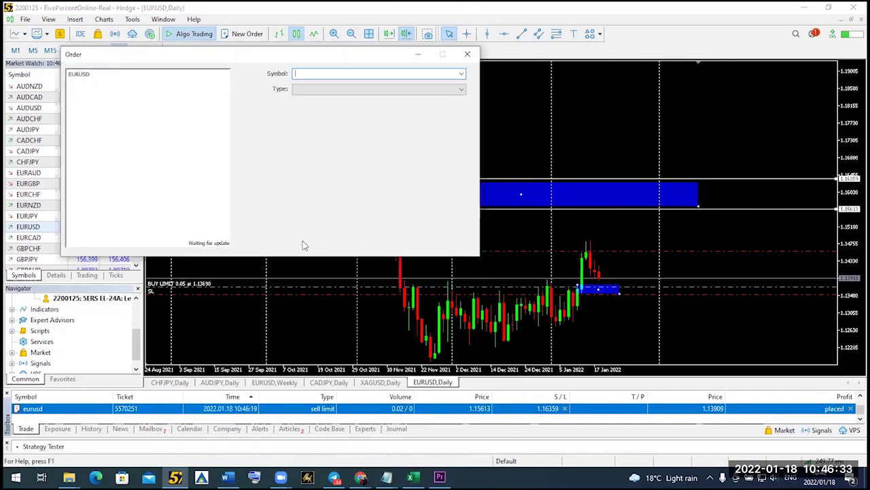
click(413, 212)
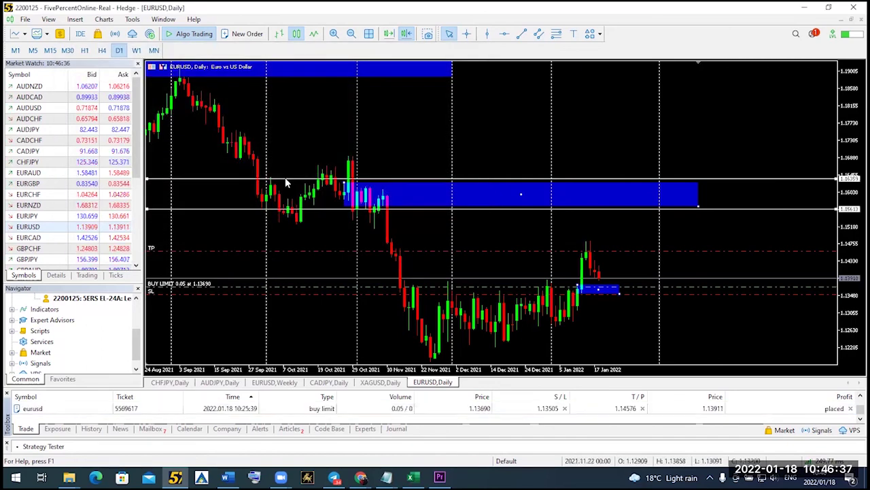
Step: Start a new EURUSD pending order of type Sell Limit with a volume of 0.01
click(240, 34)
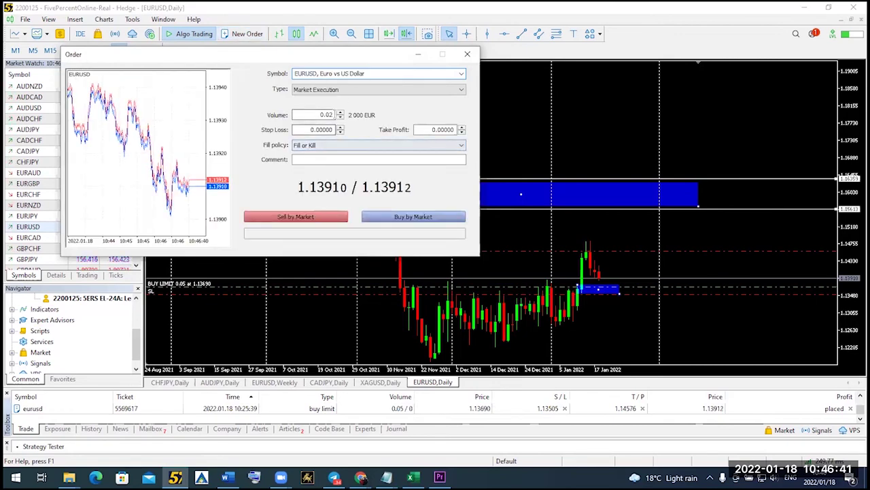
click(340, 118)
click(333, 91)
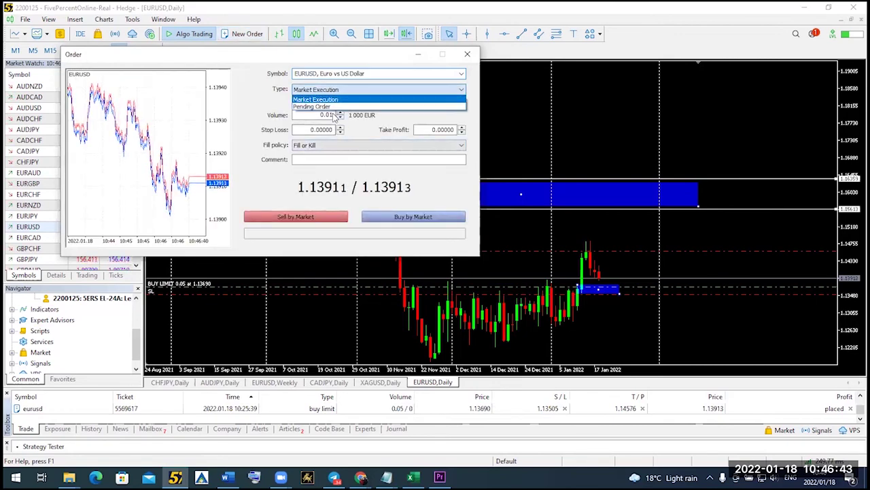
click(333, 104)
click(336, 118)
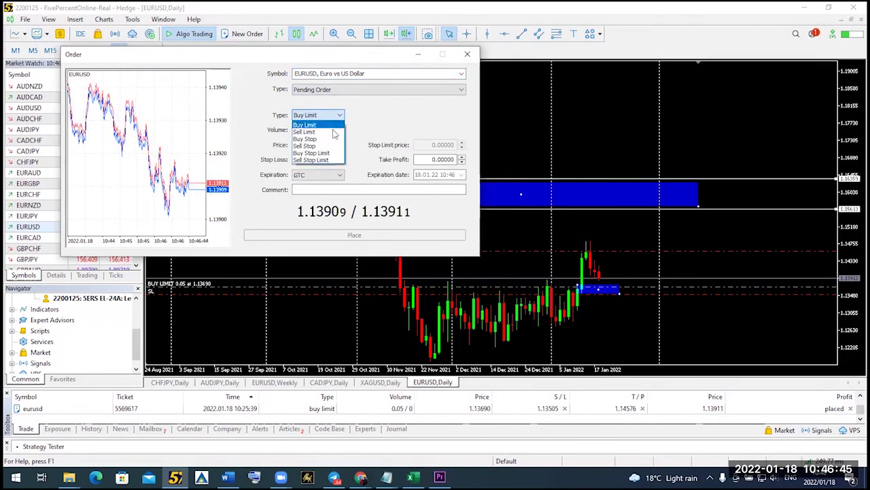
click(329, 129)
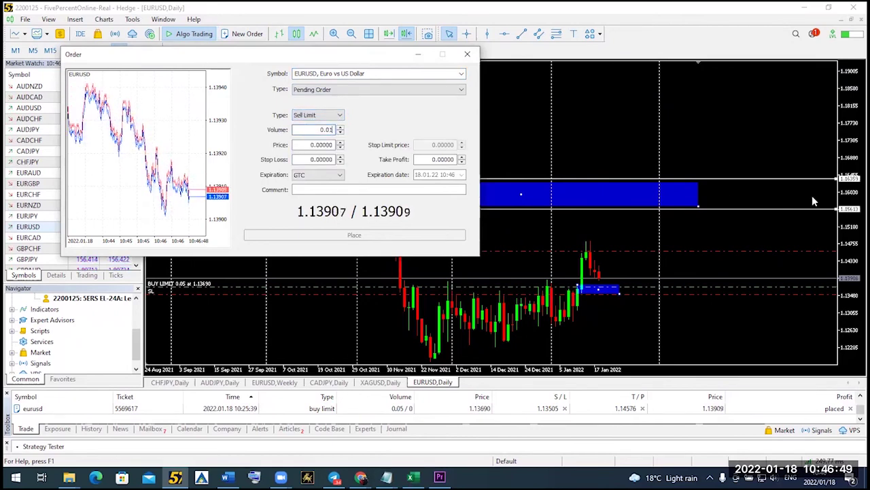
Step: Set the sell limit's price to 1.15613 and stop loss to 1.16359, and place the order
click(310, 145)
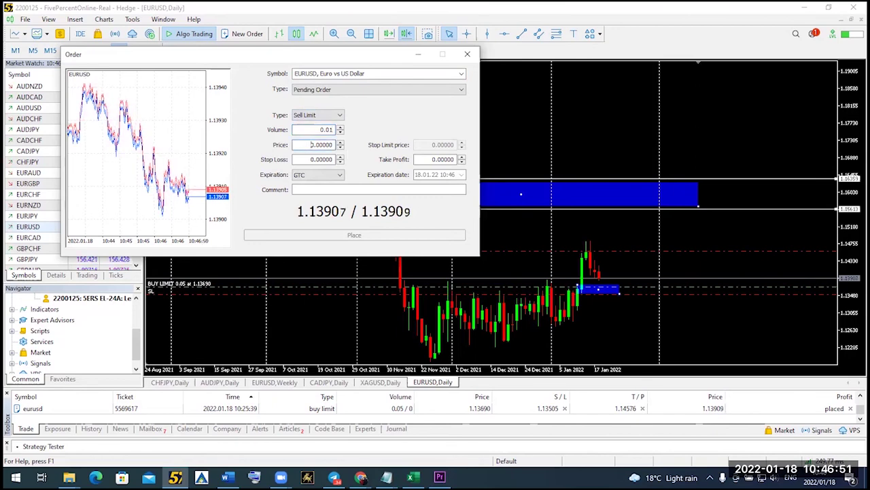
text(1)
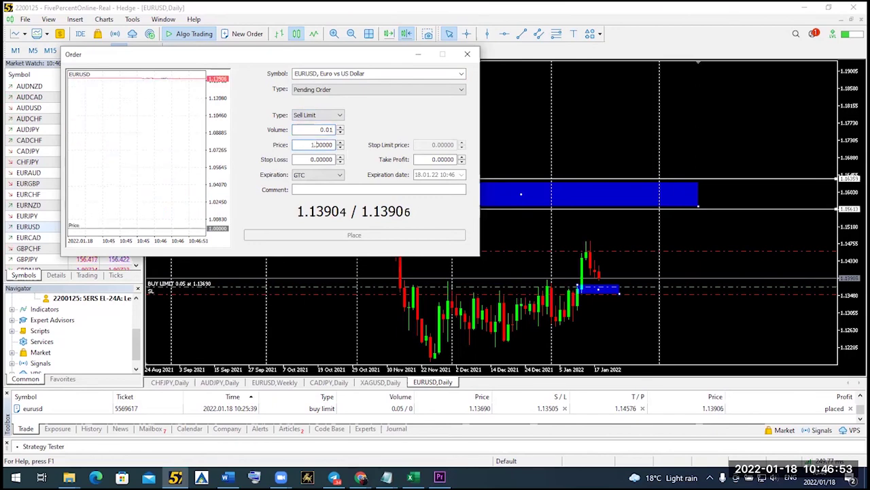
text(.15)
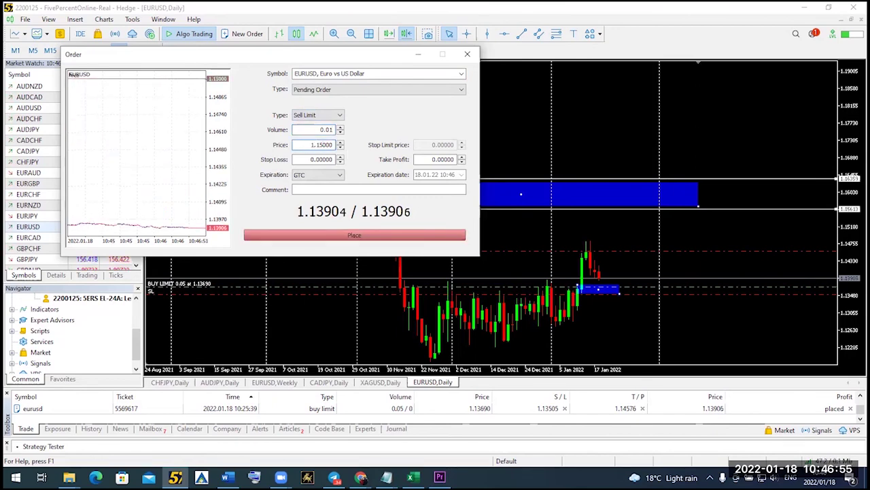
text(613)
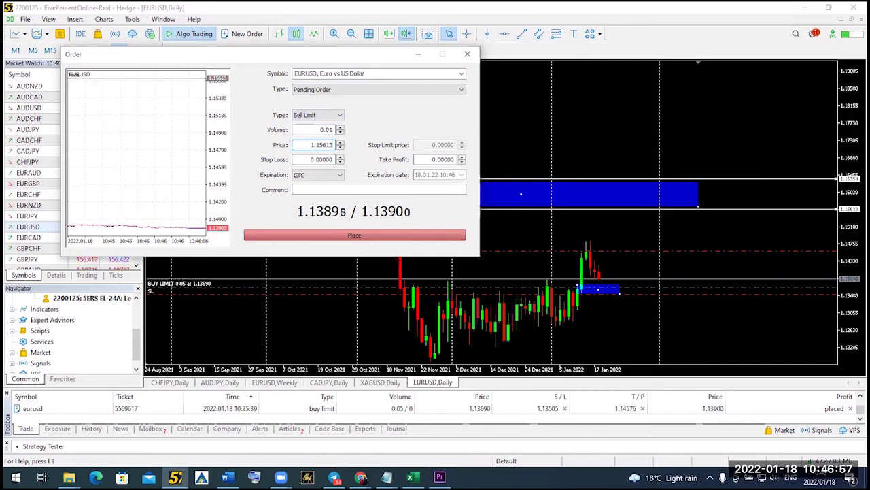
click(310, 159)
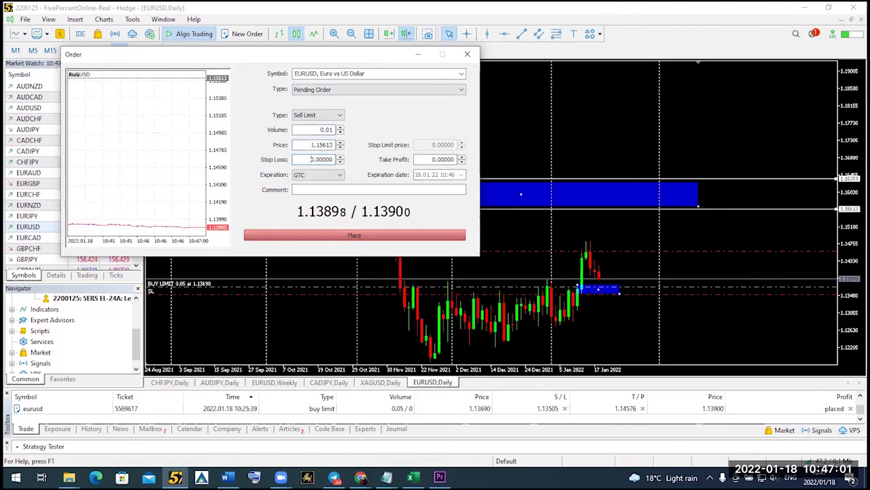
text(1)
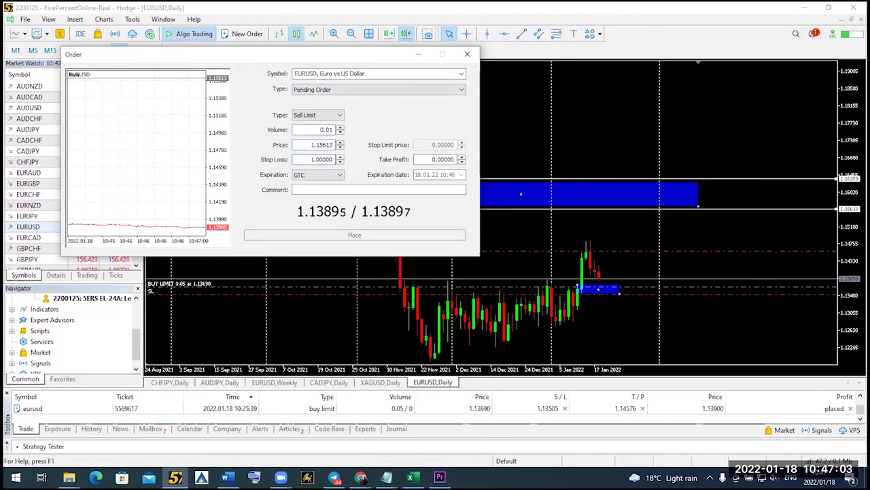
text(.16)
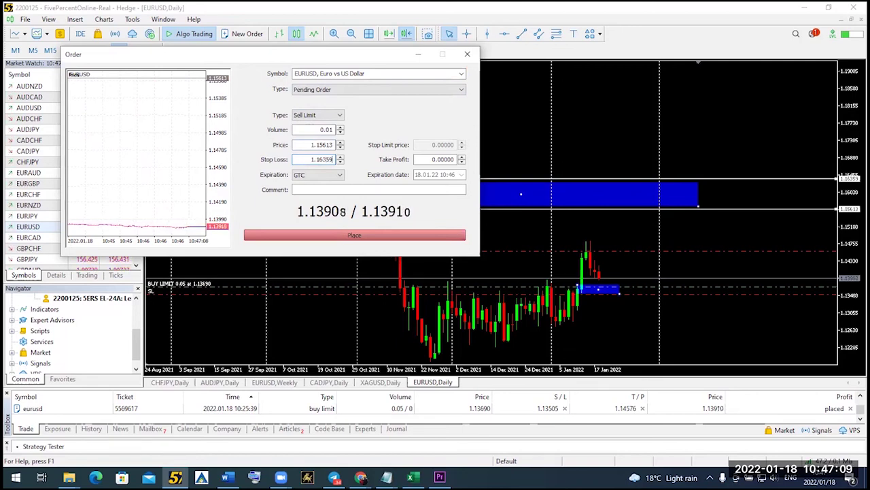
text(359)
click(414, 234)
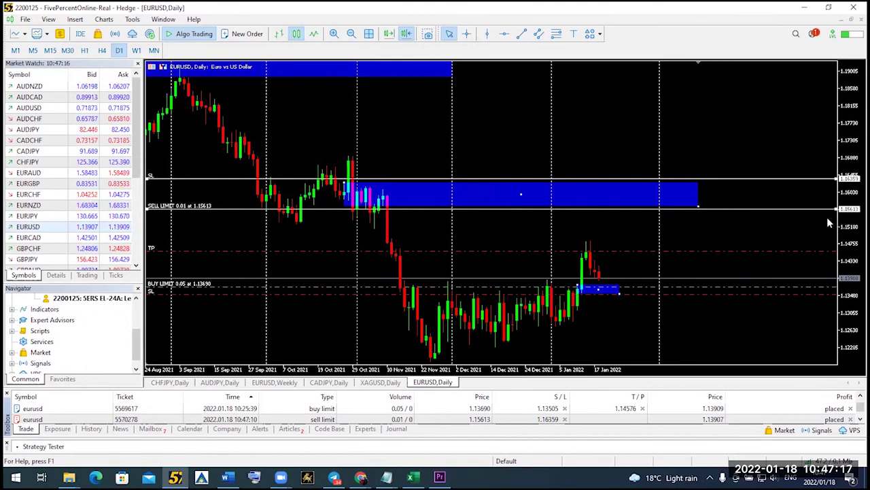
Step: Modify the 0.01-lot EURUSD sell limit order to add a take profit of 1.10662
drag(847, 236, 847, 260)
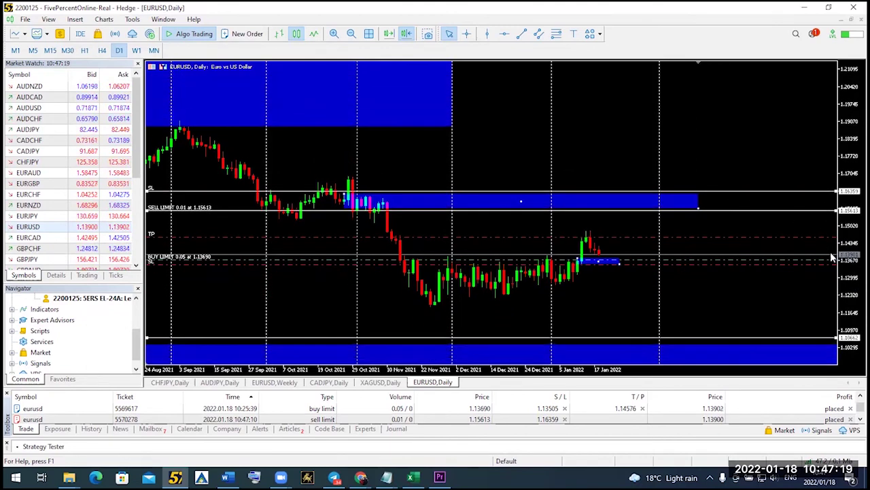
click(409, 419)
right_click(409, 420)
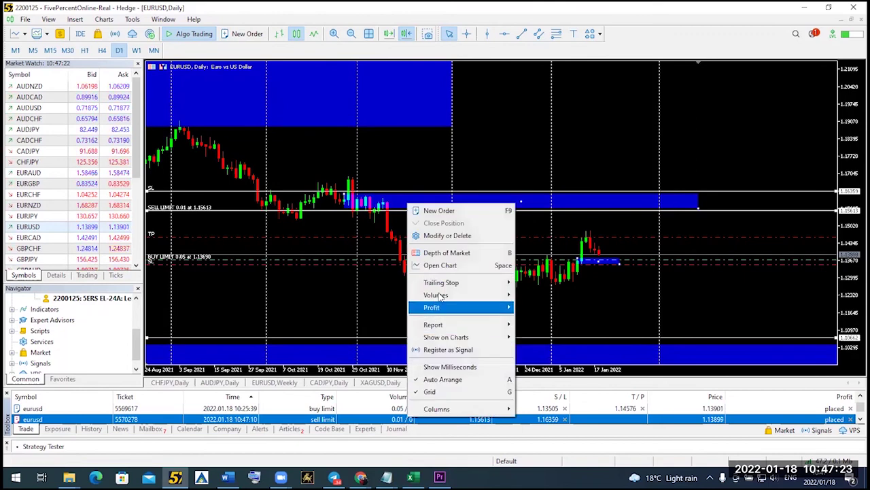
click(439, 236)
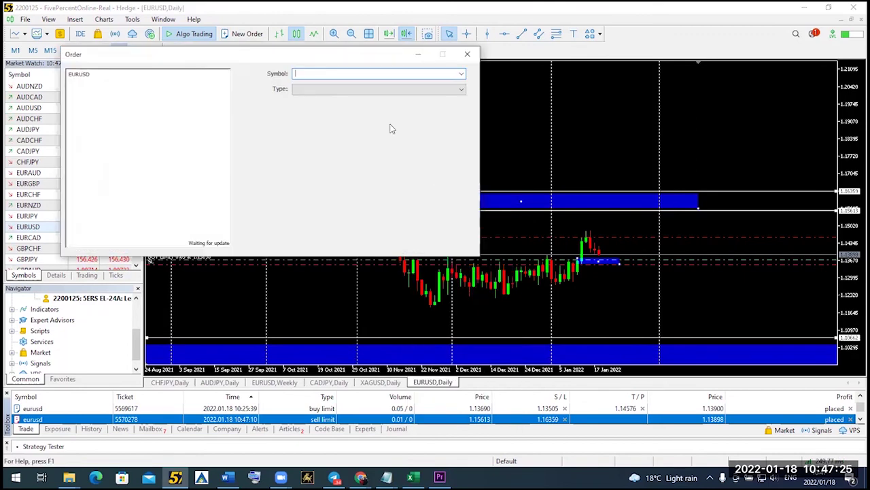
click(434, 129)
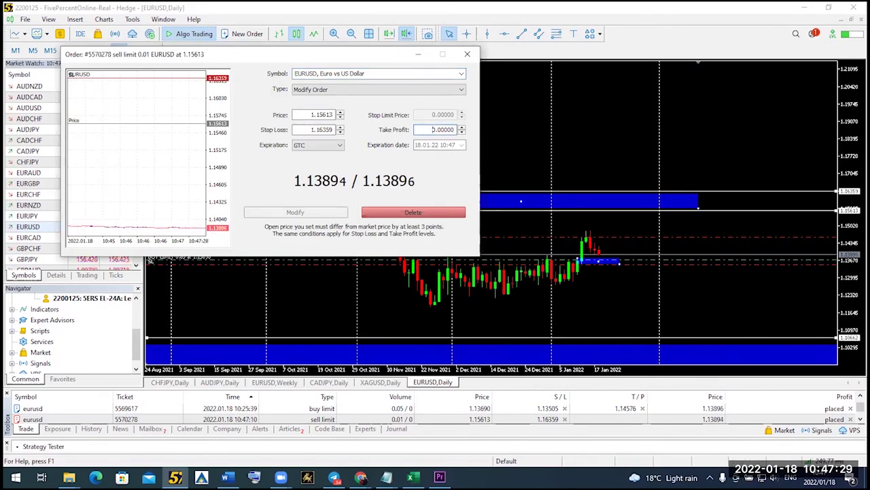
text(1.)
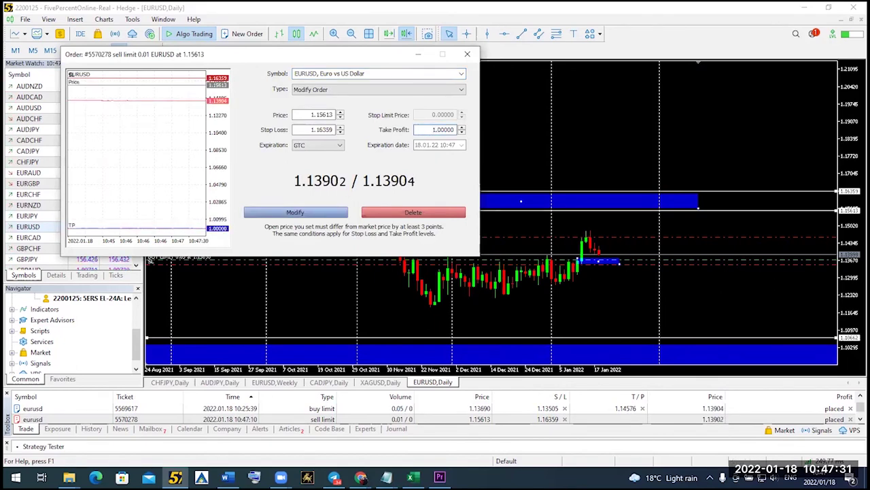
text(10662)
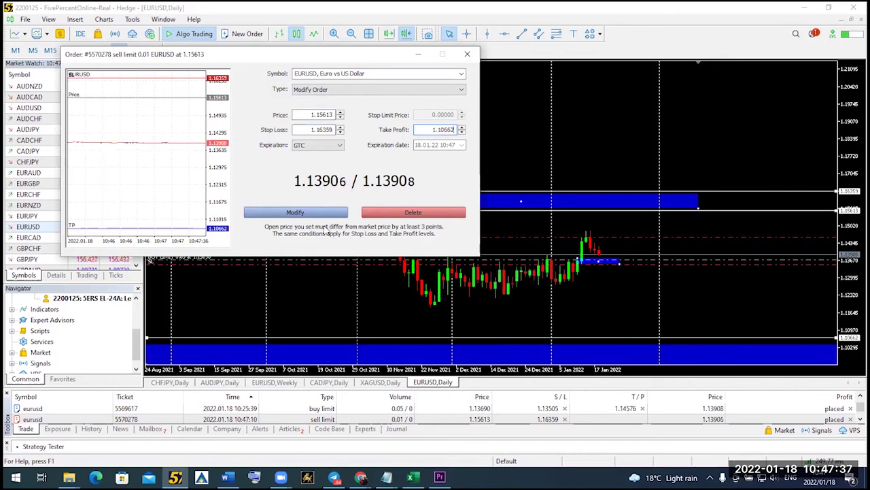
click(295, 213)
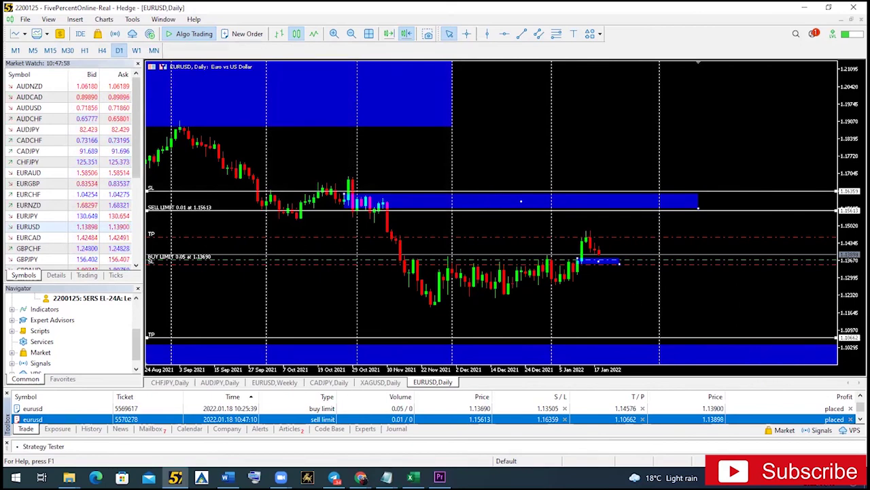
Step: Switch to the Excel trading workbook and show the $6 000 Account table on the Pending ORDERS LIST sheet
key(alt+Tab)
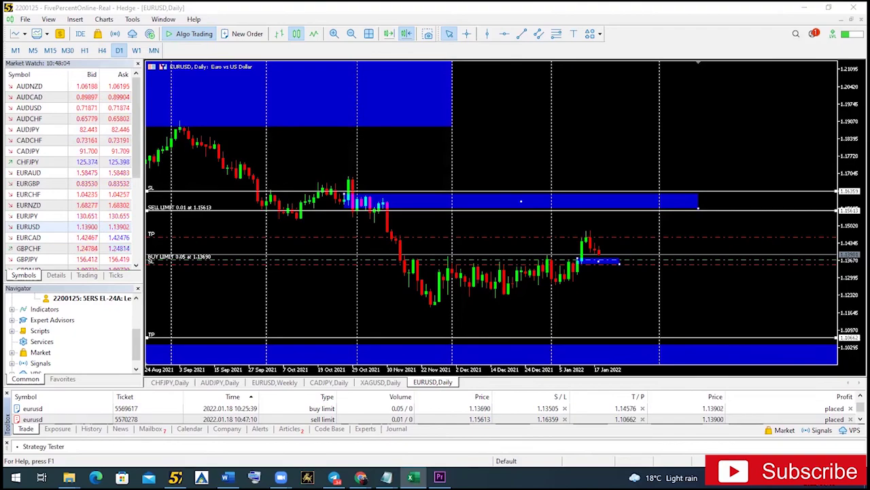
key(alt+Tab)
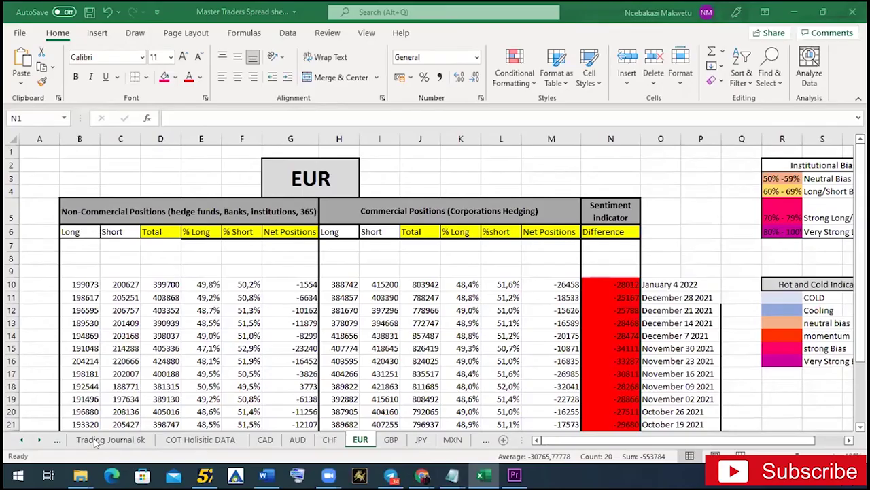
click(23, 440)
click(22, 440)
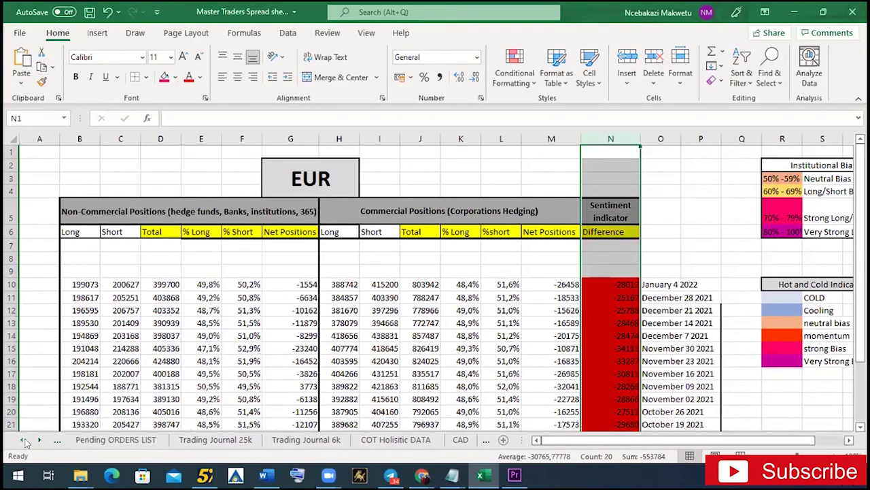
click(117, 440)
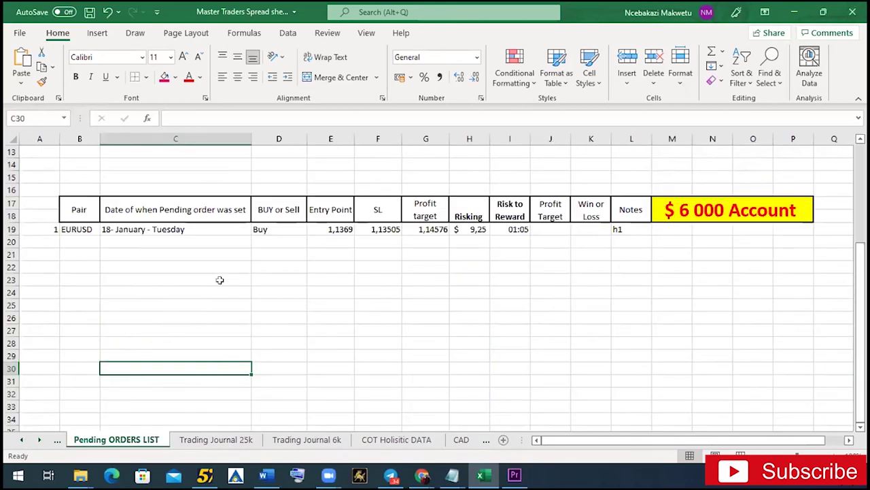
scroll(216, 273, down, 2)
scroll(347, 252, up, 3)
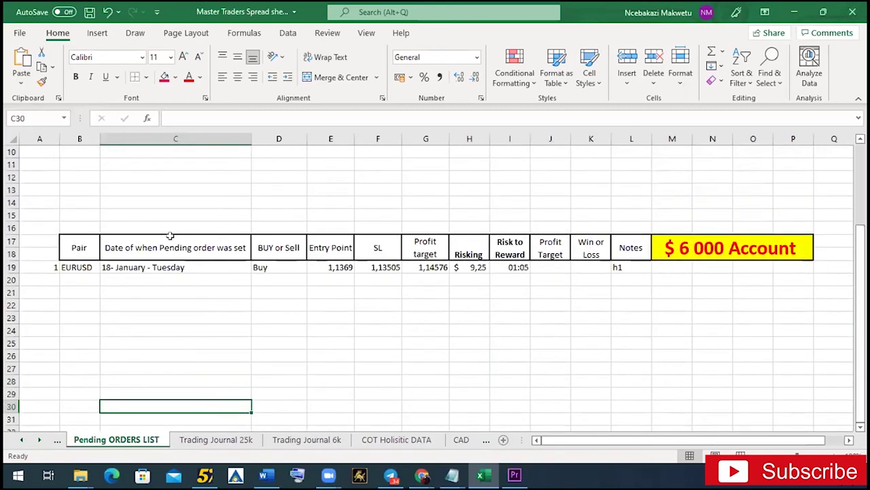
Step: Add a second order row in row 20 of the $6 000 Account table, with pair EURUSD and number 2
click(80, 267)
drag(95, 270, 59, 285)
click(52, 267)
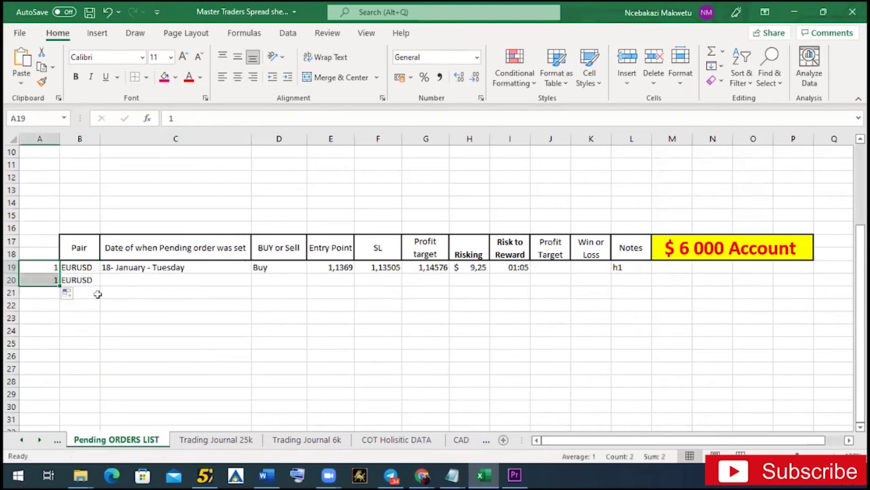
click(42, 280)
text(2)
Step: Copy the date 18- January - Tuesday into the second order's row and enter Sell as its direction
click(163, 268)
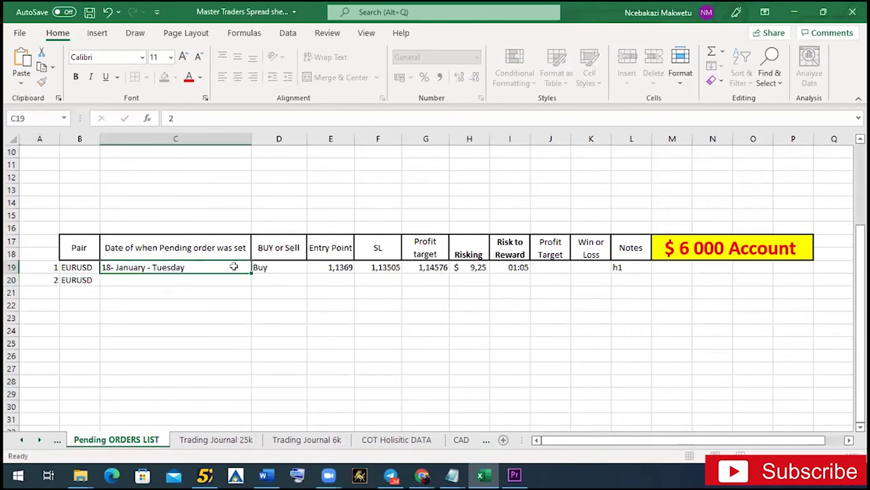
drag(249, 270, 248, 285)
click(284, 280)
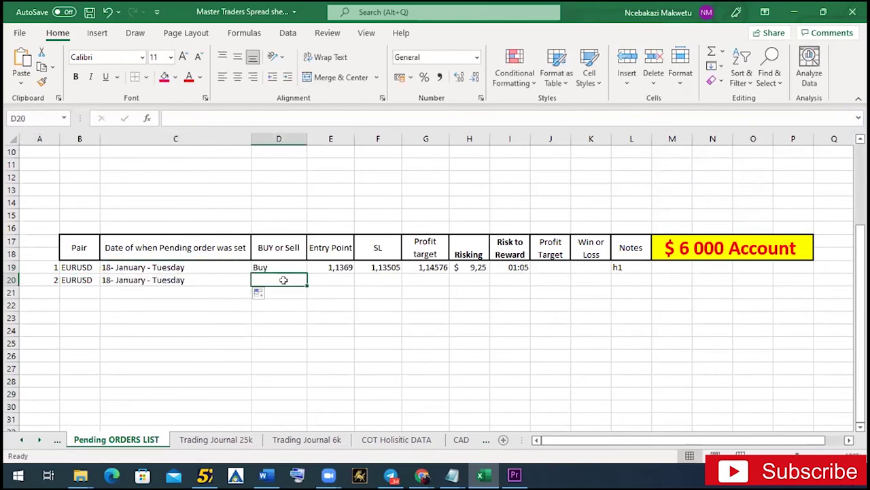
text(Sell)
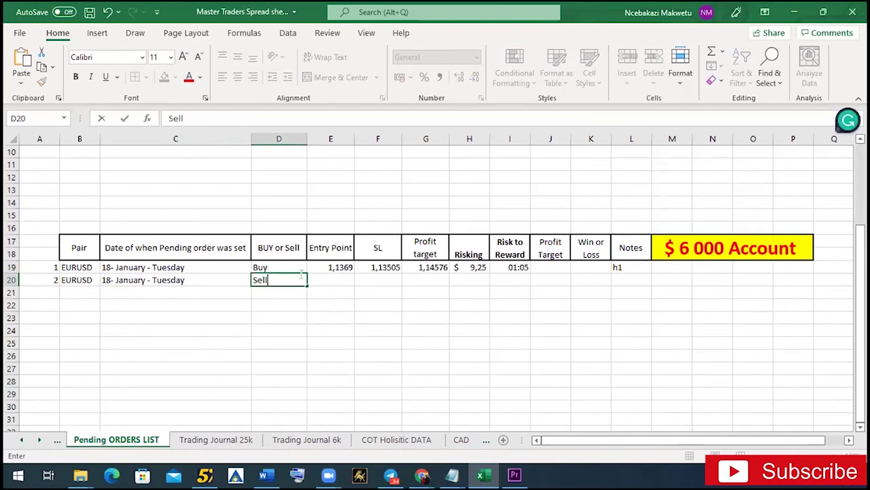
Step: Enter 1.15613 as the entry point of the EURUSD sell order in row 20
click(319, 276)
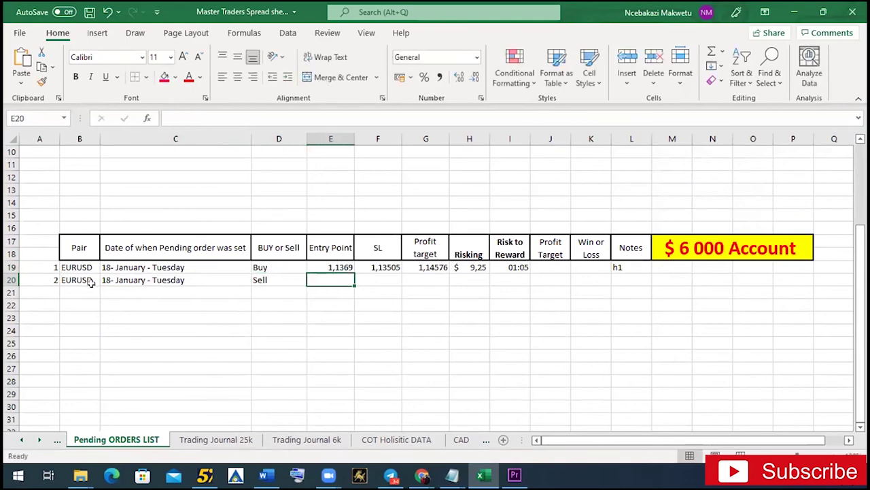
text(1)
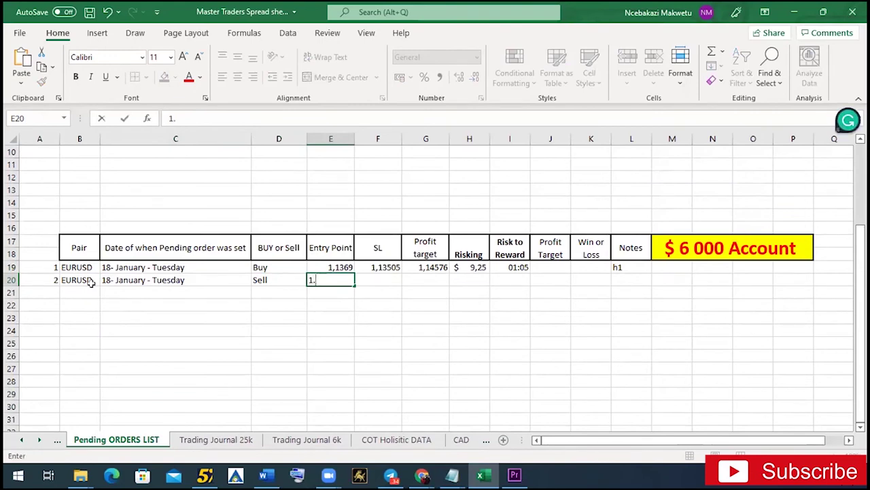
text(.15613)
key(Tab)
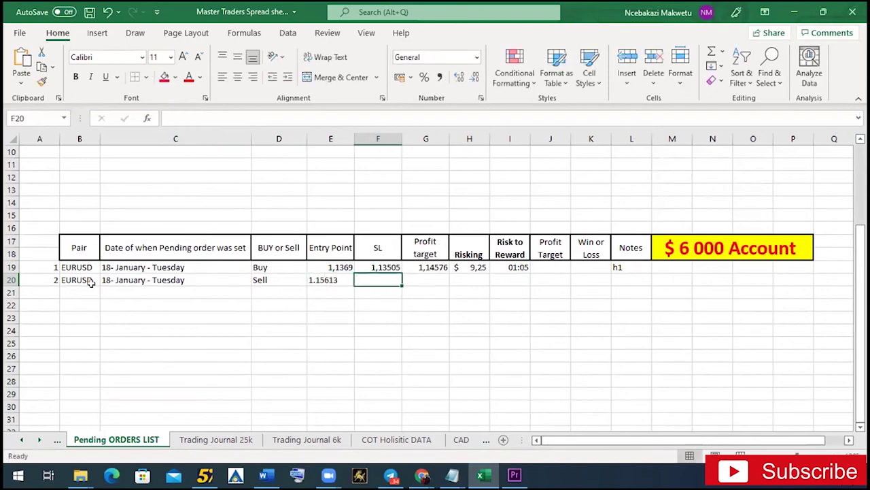
text(1,163)
text(59)
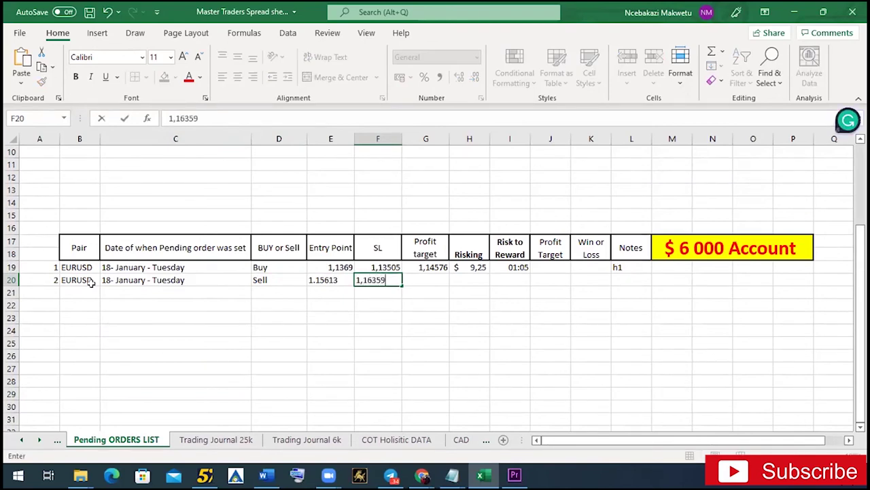
key(Tab)
key(Left)
key(BackSpace)
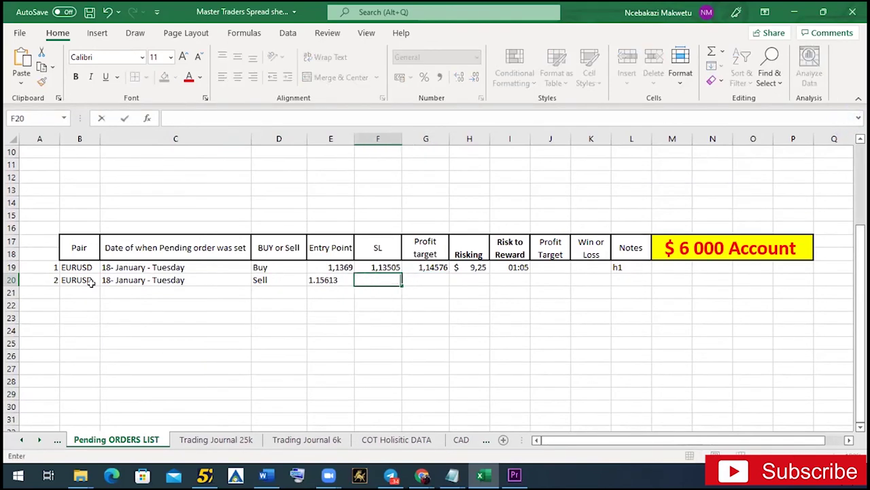
Step: Enter 1.16359 as the stop loss of the EURUSD sell order in row 20
text(1.)
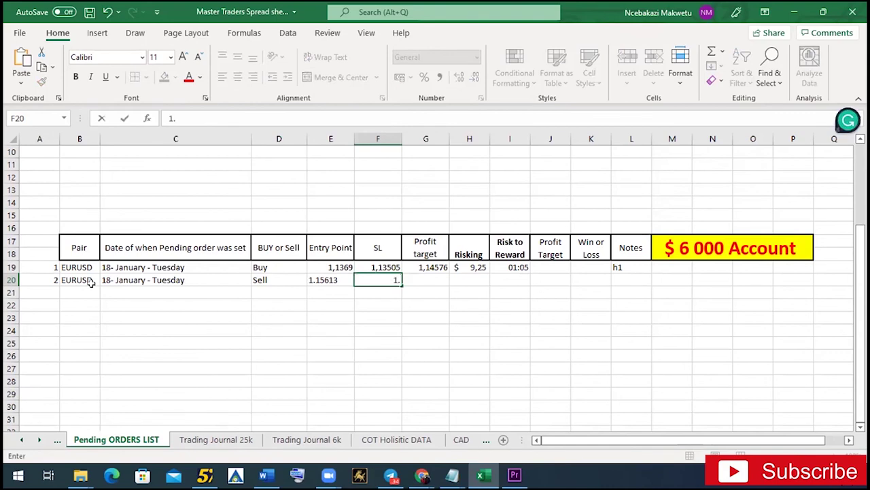
text(16359)
click(469, 304)
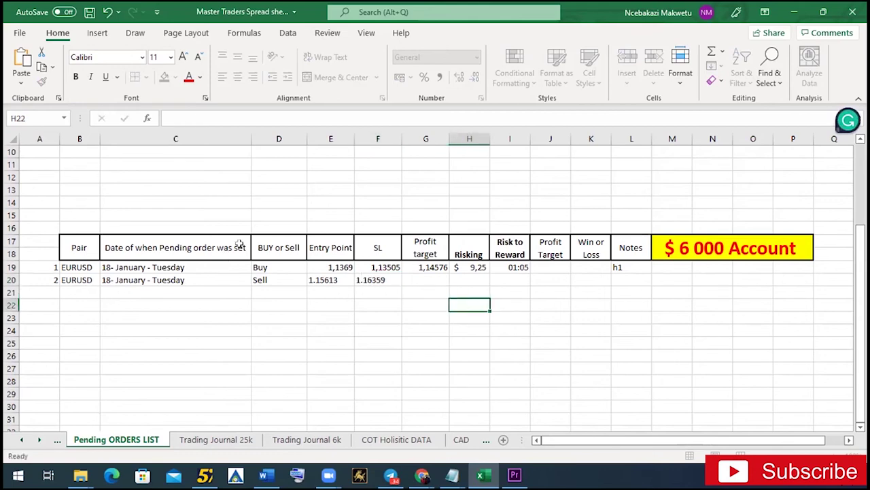
Step: Rewrite the buy order's entry point in E19 as 1.1369, with a decimal point instead of the comma
click(330, 266)
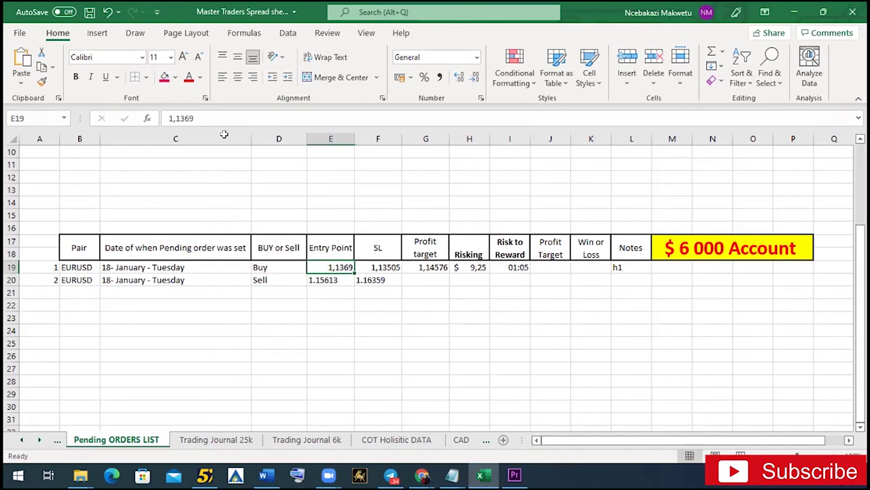
click(171, 117)
key(Delete)
text(.)
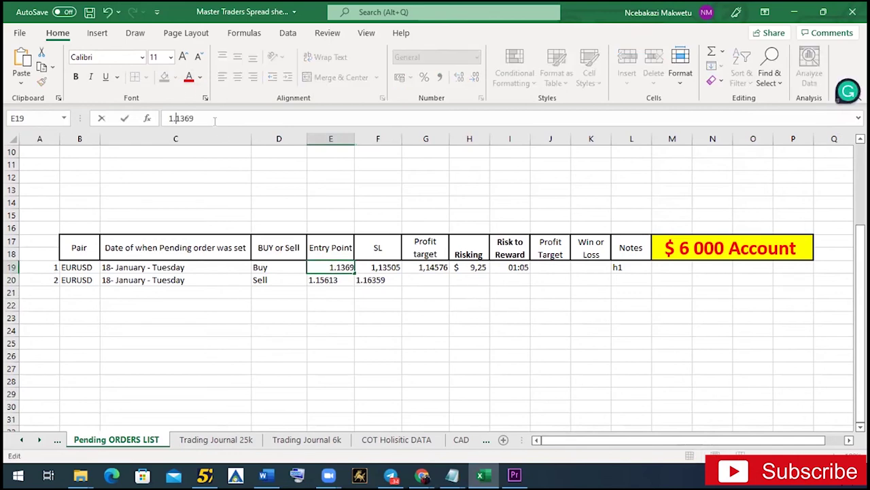
click(406, 335)
Step: Right-align the Entry Point and SL columns, E and F
click(330, 138)
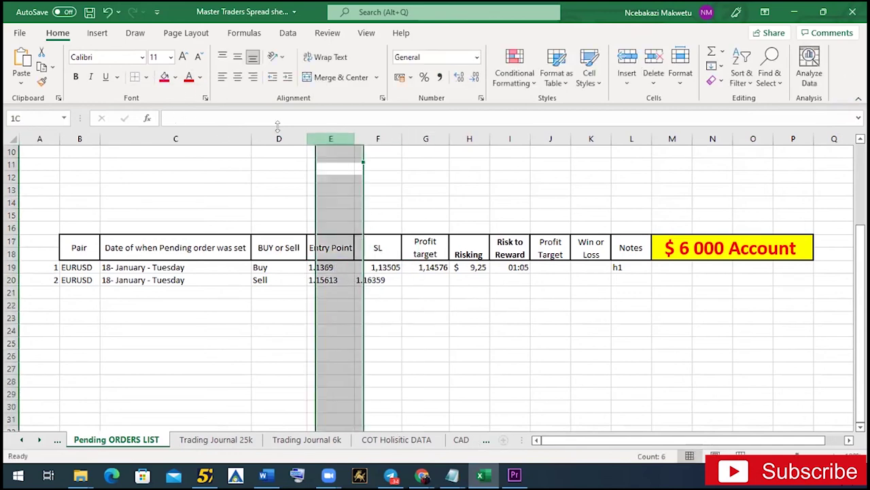
click(252, 77)
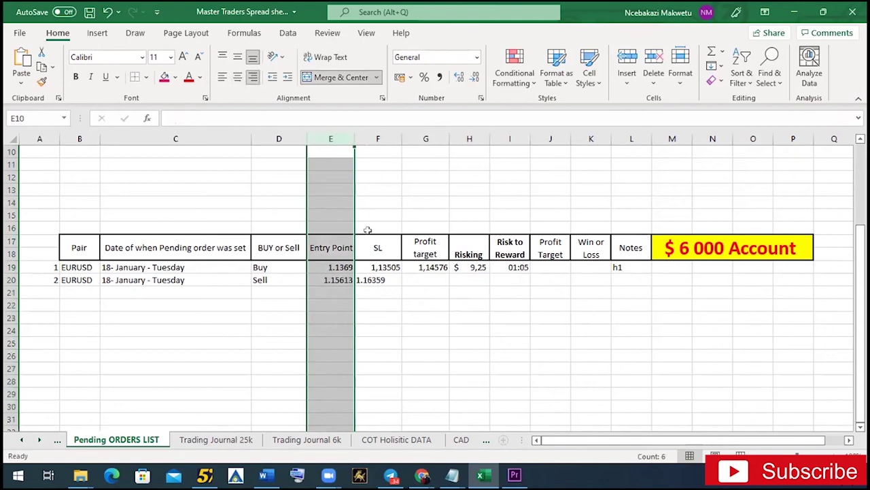
click(382, 138)
click(252, 77)
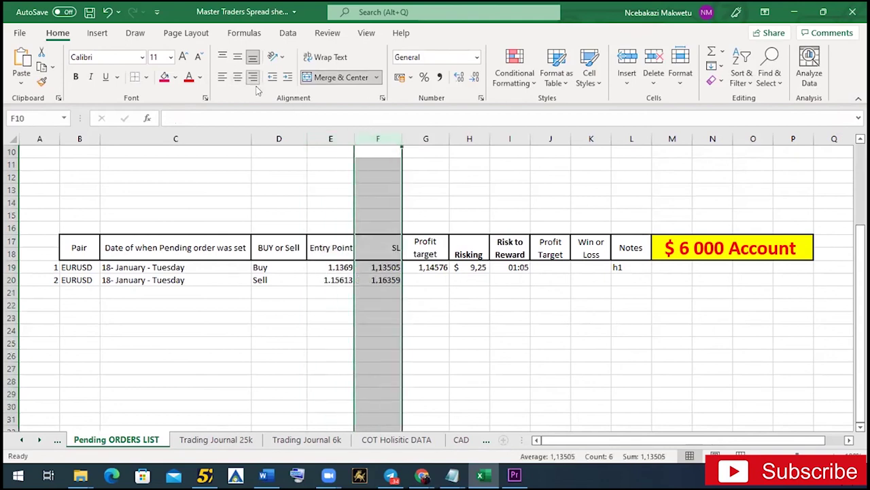
Step: Rewrite the buy order's stop loss in F19 as 1.13505, with a decimal point instead of the comma
click(376, 267)
click(176, 118)
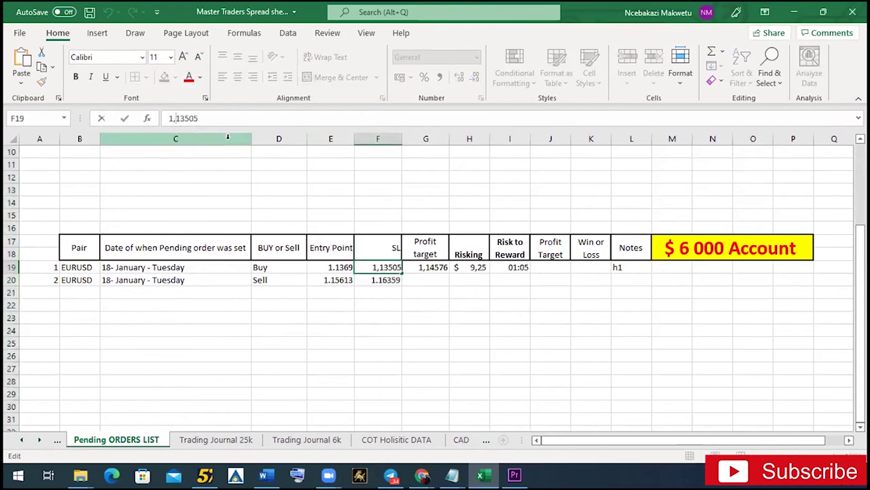
key(BackSpace)
text(.)
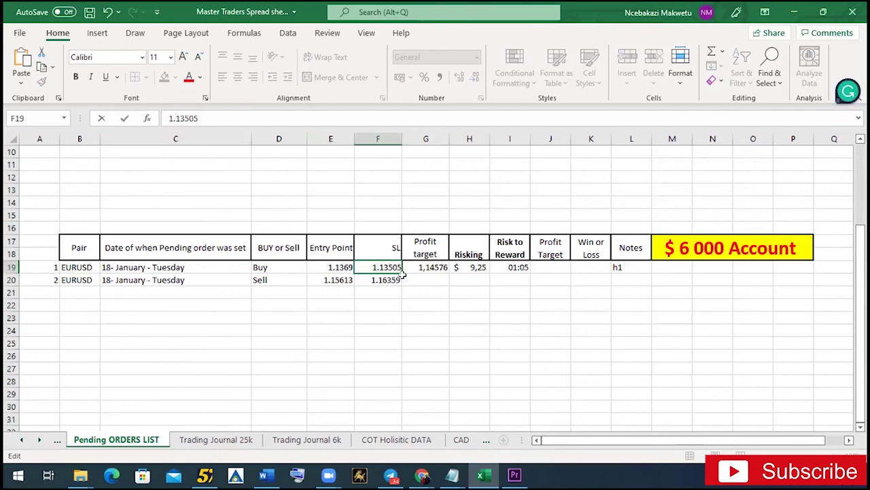
Step: Enter 1.10662 as the profit target of the EURUSD sell order in row 20
click(405, 276)
text(1,)
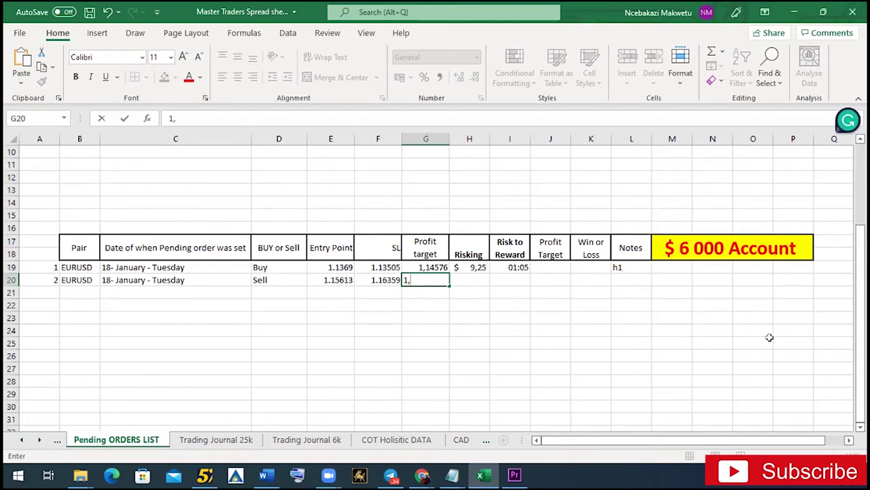
text(10)
key(BackSpace)
key(BackSpace)
key(BackSpace)
text(.10662)
key(Tab)
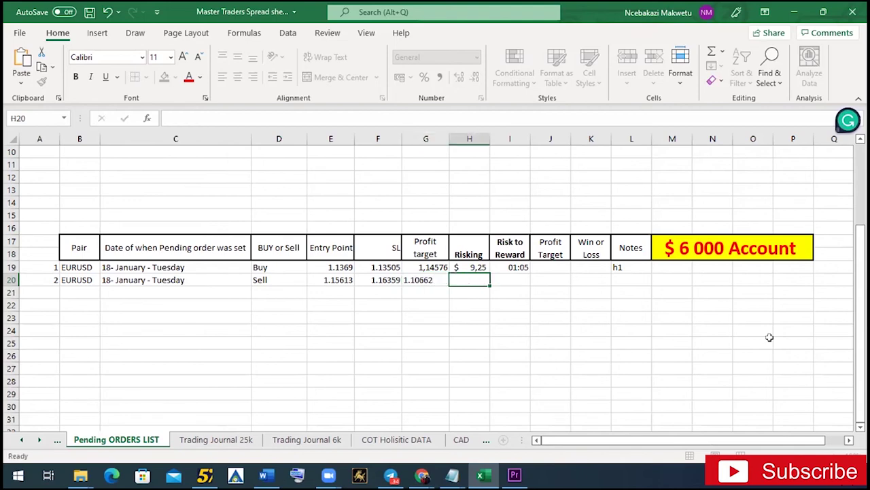
Step: Right-align the Profit target column G and rewrite the buy order's target in G19 as 1.14576 with a decimal point
click(417, 138)
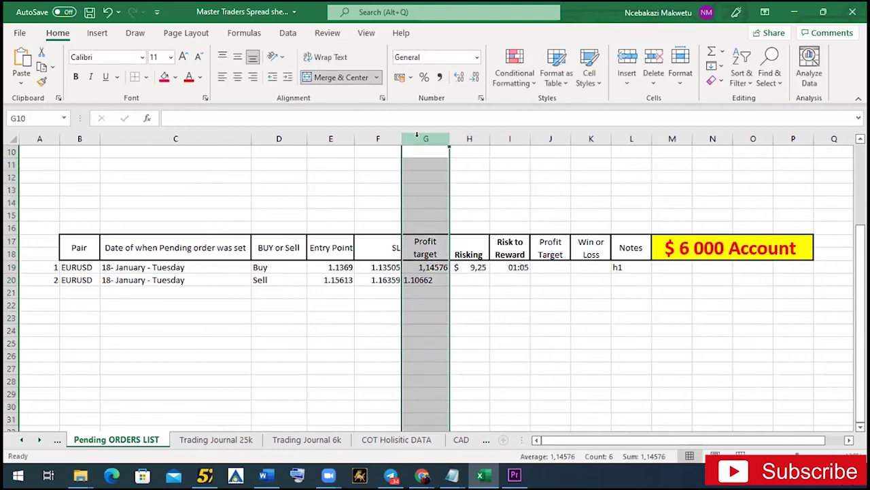
click(252, 76)
click(428, 269)
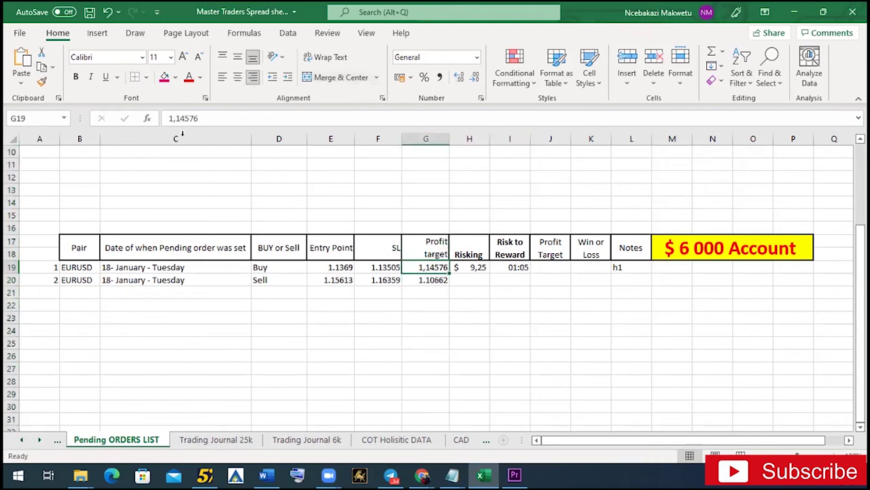
click(174, 117)
key(BackSpace)
text(.)
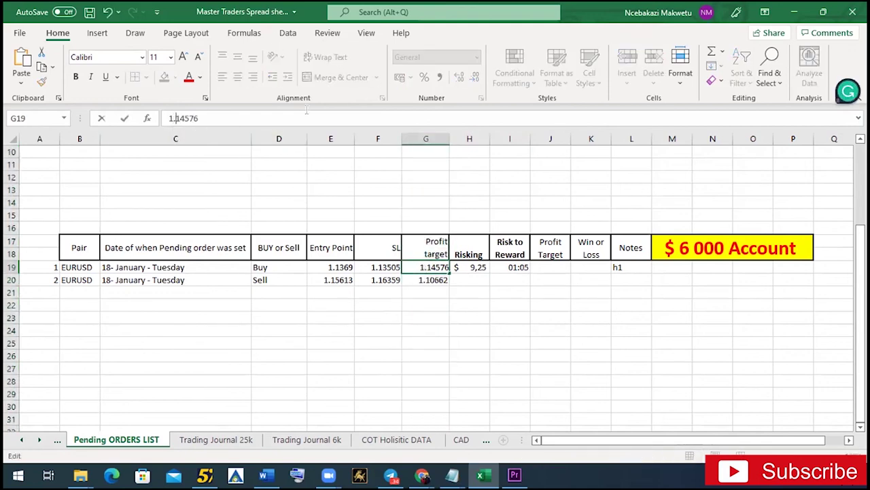
Step: Enter 7,48 as the EURUSD sell order's Risking amount in H20
click(466, 317)
click(467, 279)
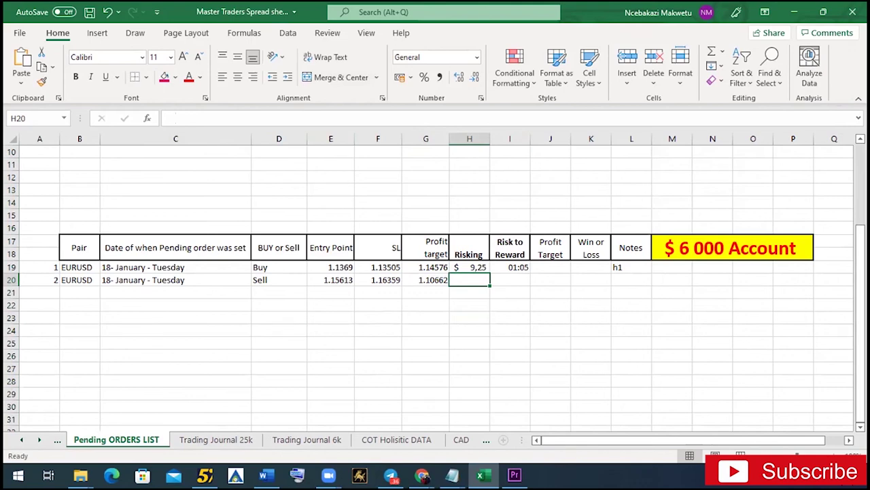
key(alt+Tab)
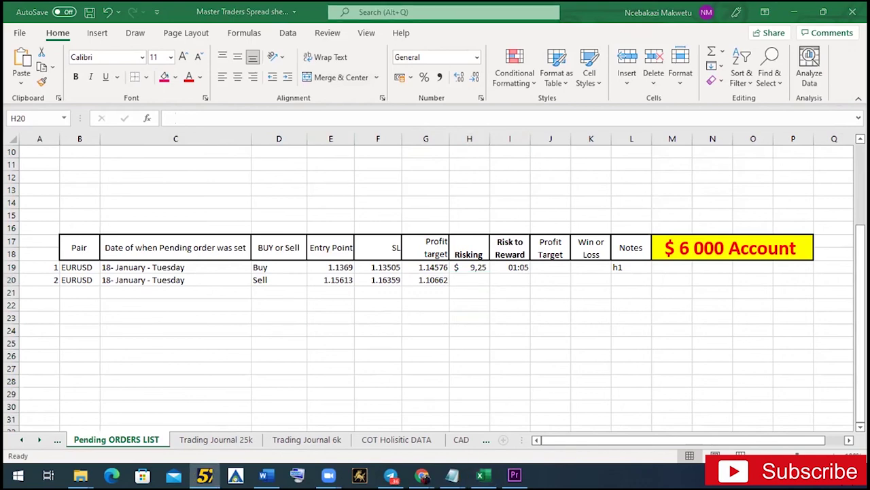
click(467, 278)
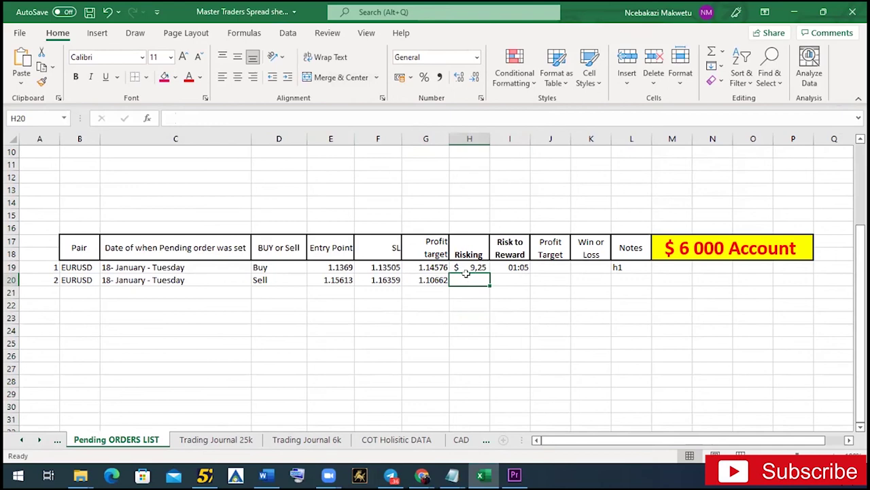
text(7)
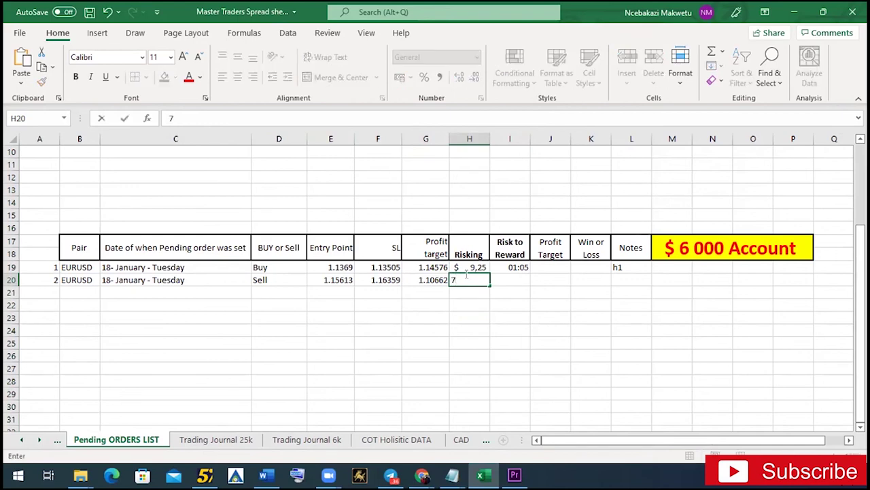
text(,48)
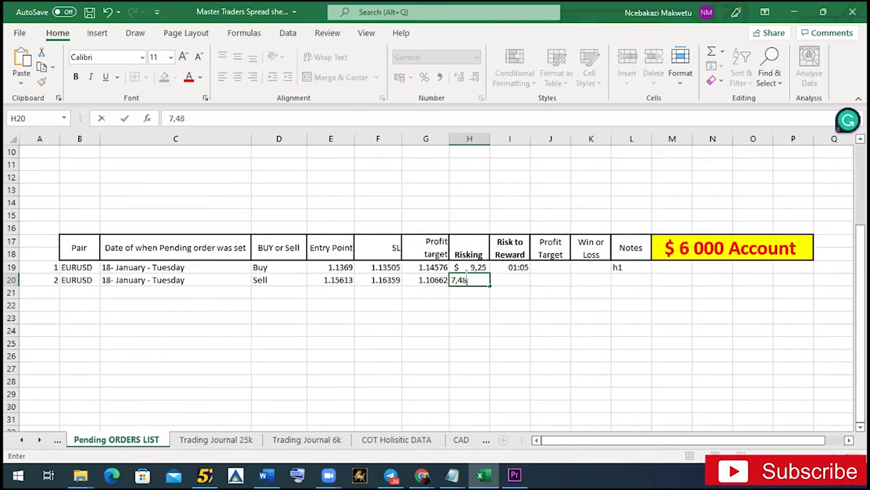
click(497, 305)
Step: Format the Risking column H in the $ English (United States) accounting format
click(469, 138)
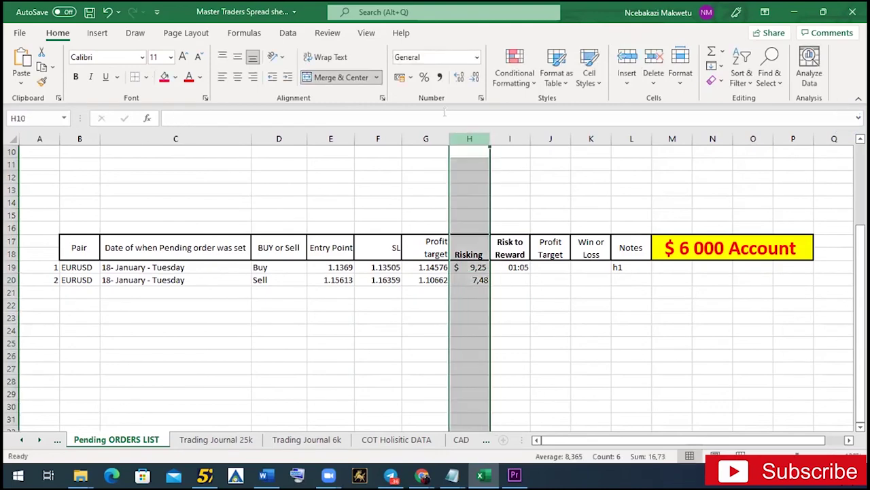
click(410, 76)
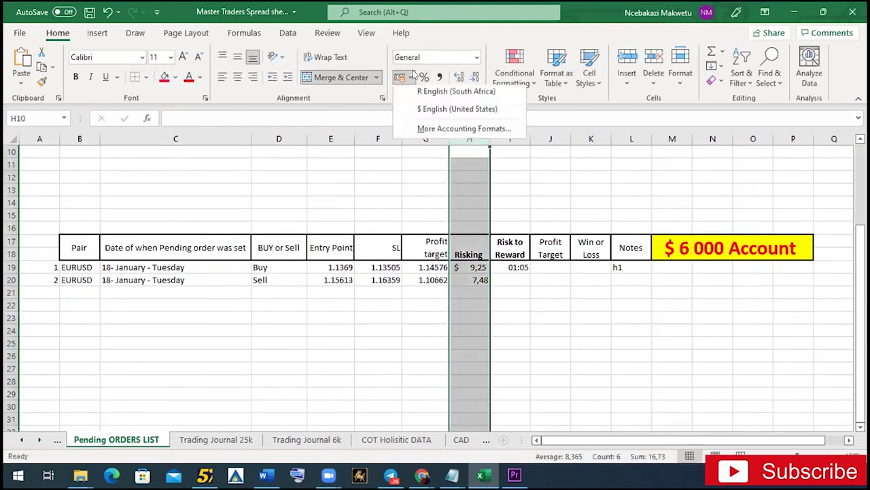
click(423, 109)
drag(509, 279, 511, 396)
click(557, 366)
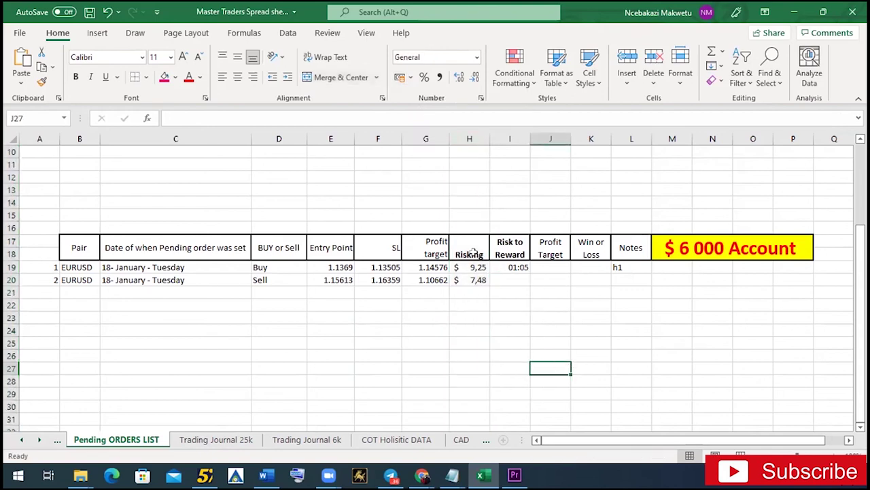
Step: Rewrite the buy order's risk to reward in I19 as the text 1:5
click(511, 266)
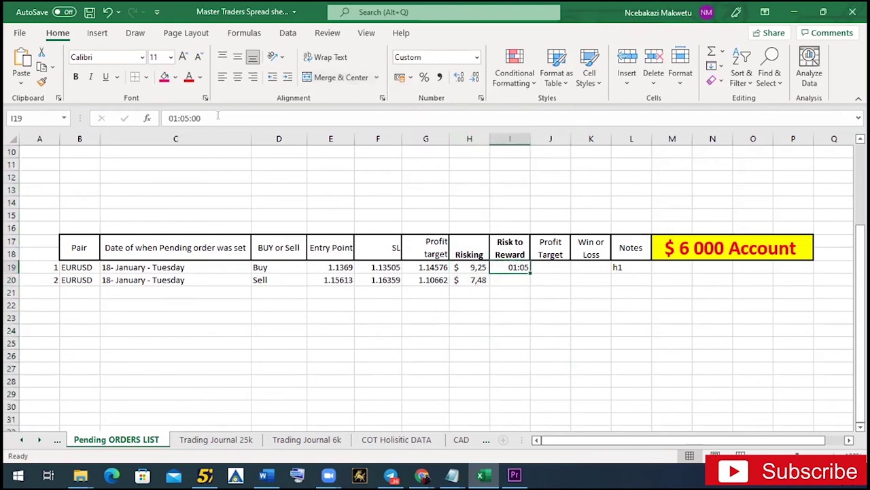
drag(201, 118, 169, 118)
text('1)
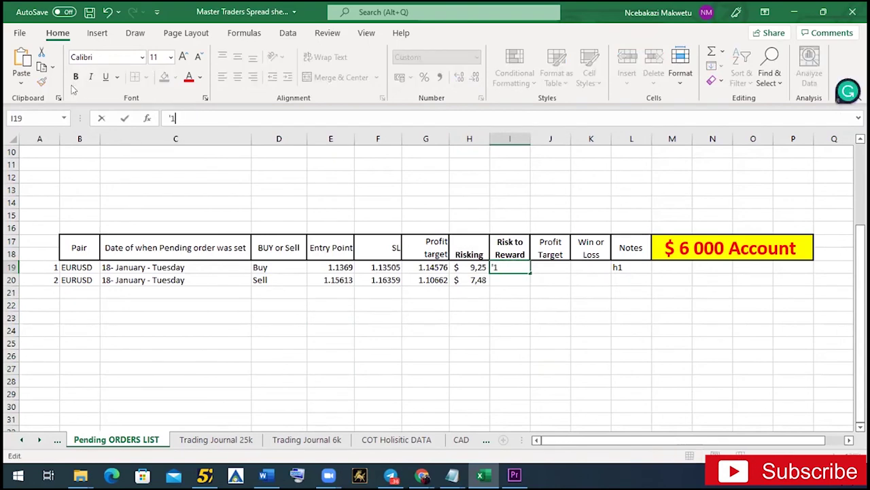
text(:6)
key(BackSpace)
text(5)
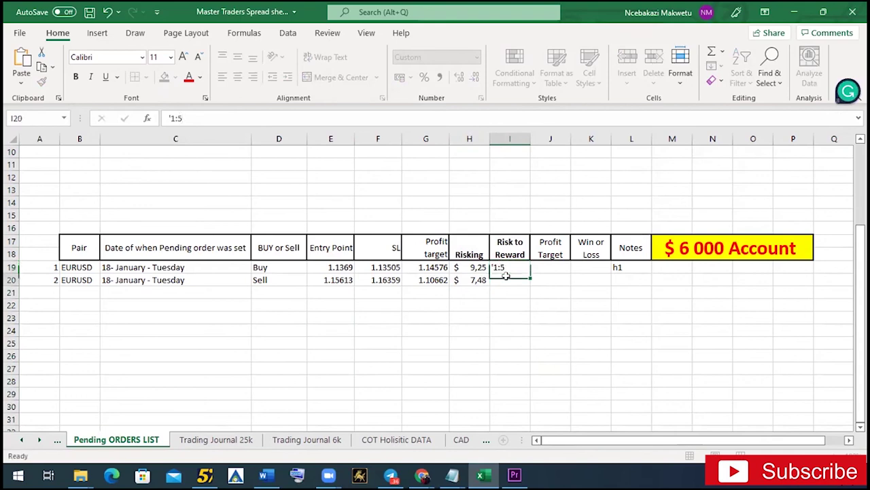
key(Return)
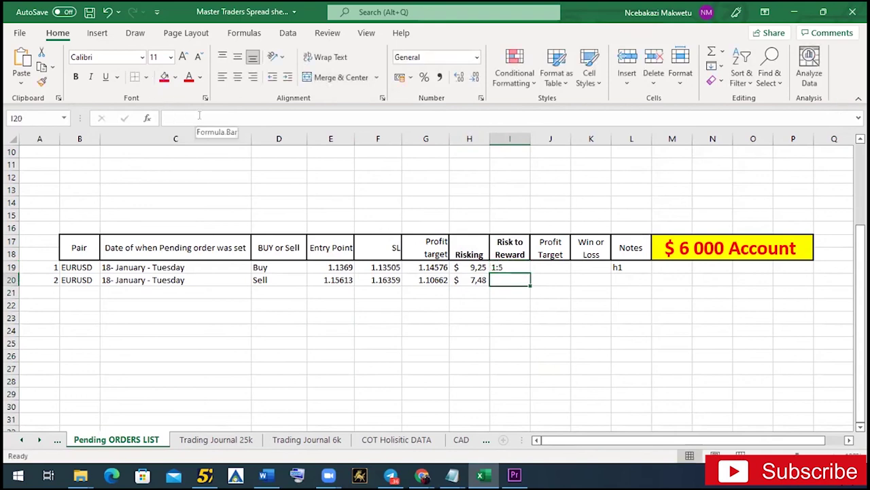
Step: Enter 1:6 as the sell order's risk to reward in I20 and right-align column I
text('5)
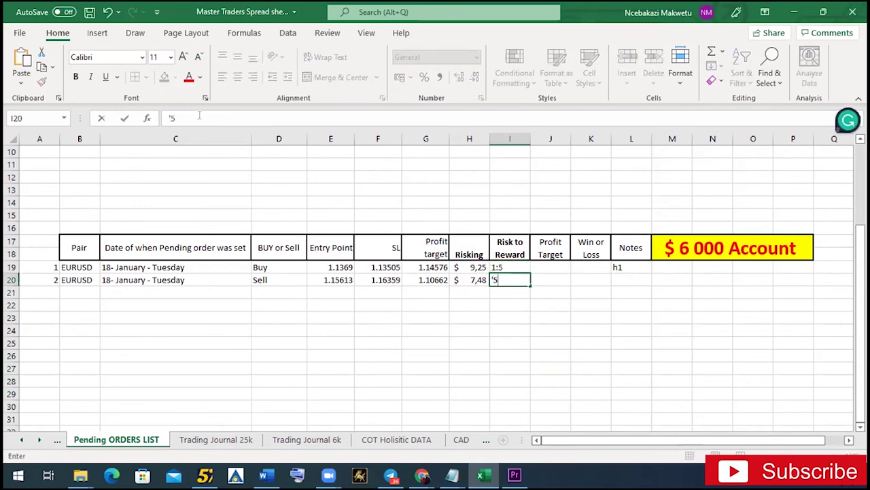
text(1:6)
key(Return)
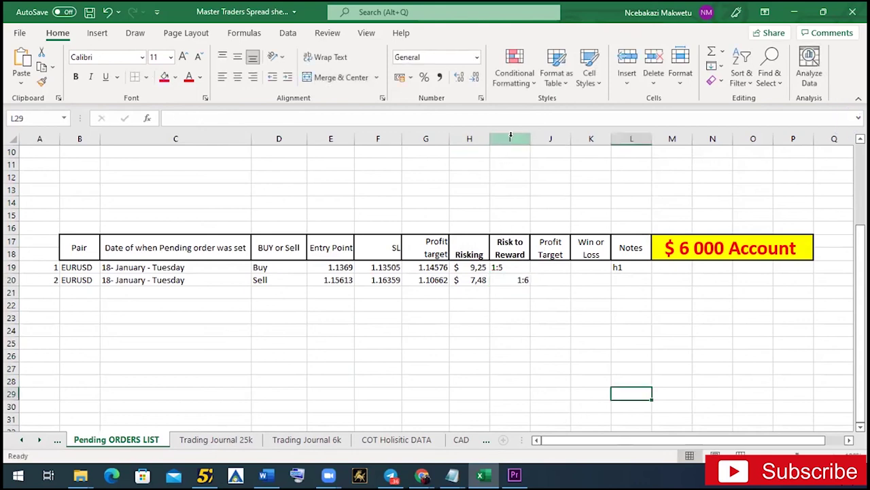
click(509, 141)
click(252, 77)
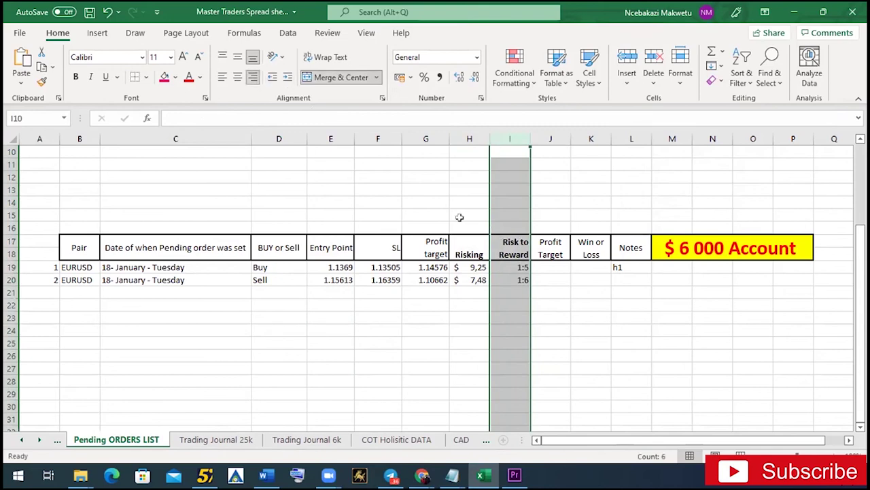
Step: Change the Profit Target header in J17 to "$ -Profit Target"
click(546, 280)
drag(549, 264, 545, 279)
click(539, 247)
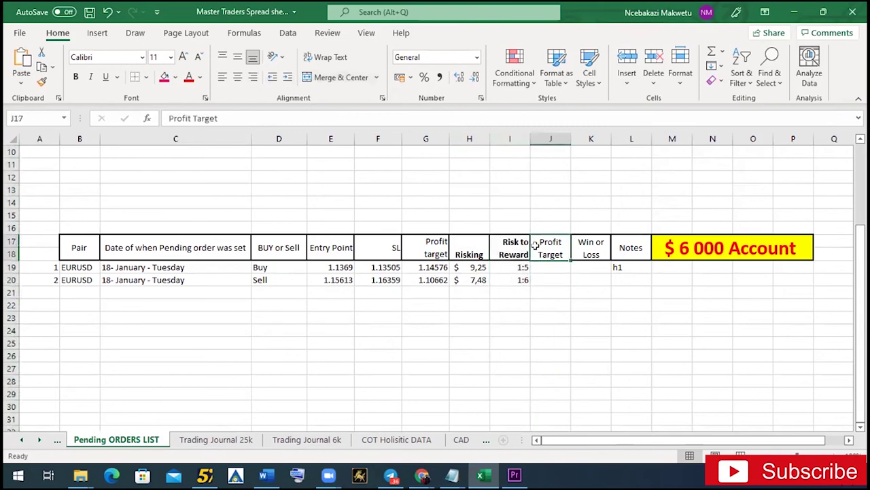
click(170, 118)
text($ -)
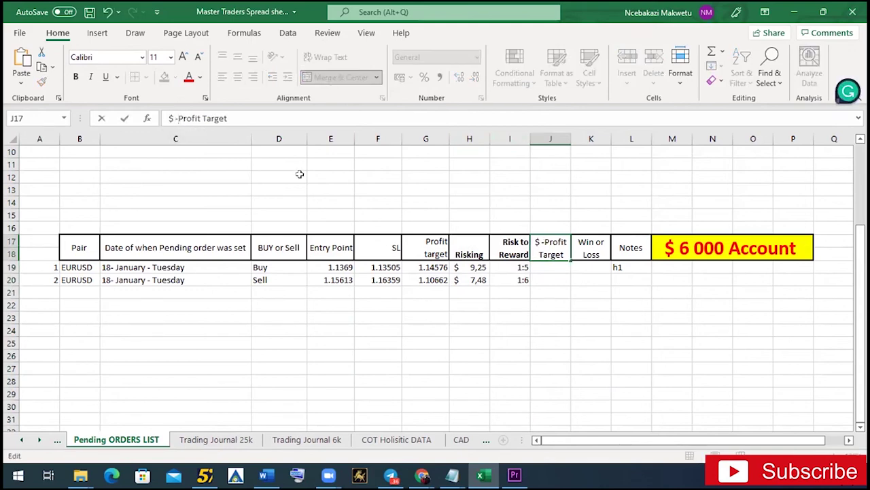
click(598, 293)
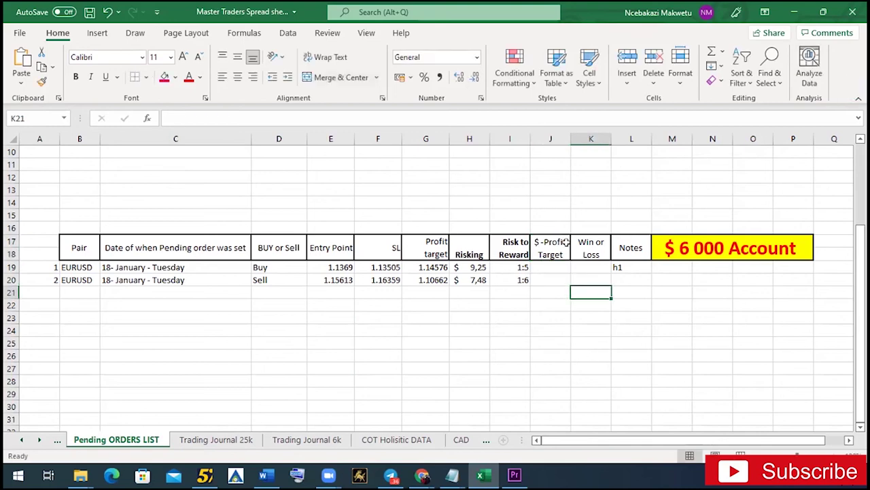
Step: Enter Daily in the Notes cell L20 for the EURUSD sell order
click(588, 277)
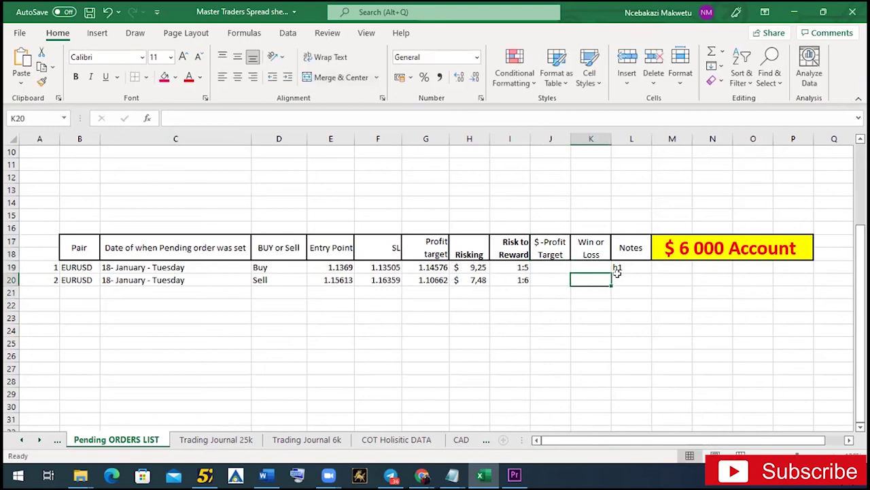
click(617, 275)
text(Daily )
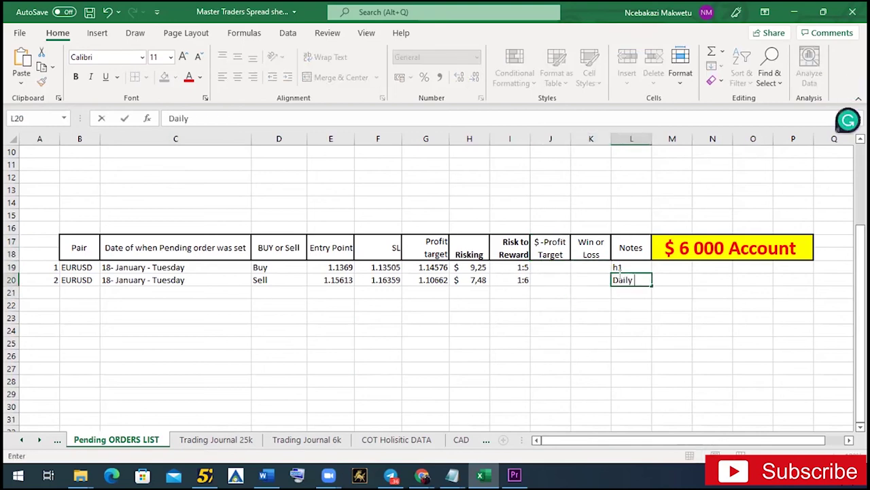
text(Trade)
key(BackSpace)
key(BackSpace)
key(BackSpace)
key(BackSpace)
key(BackSpace)
click(673, 203)
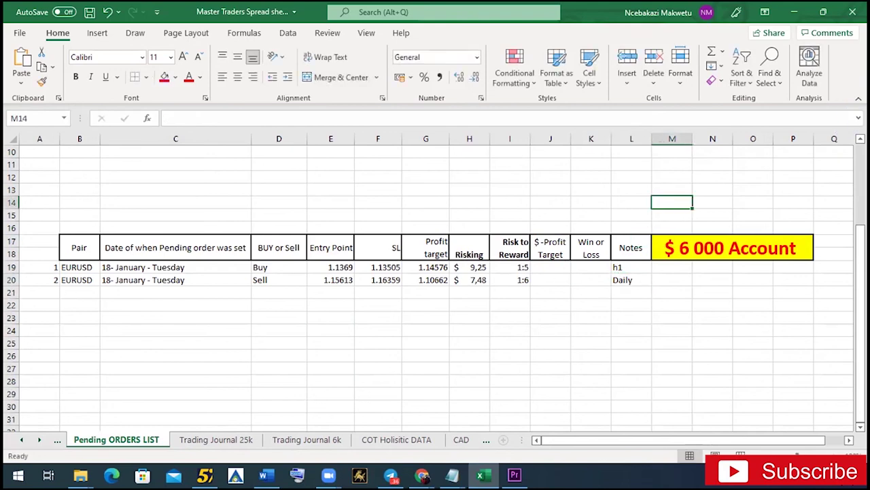